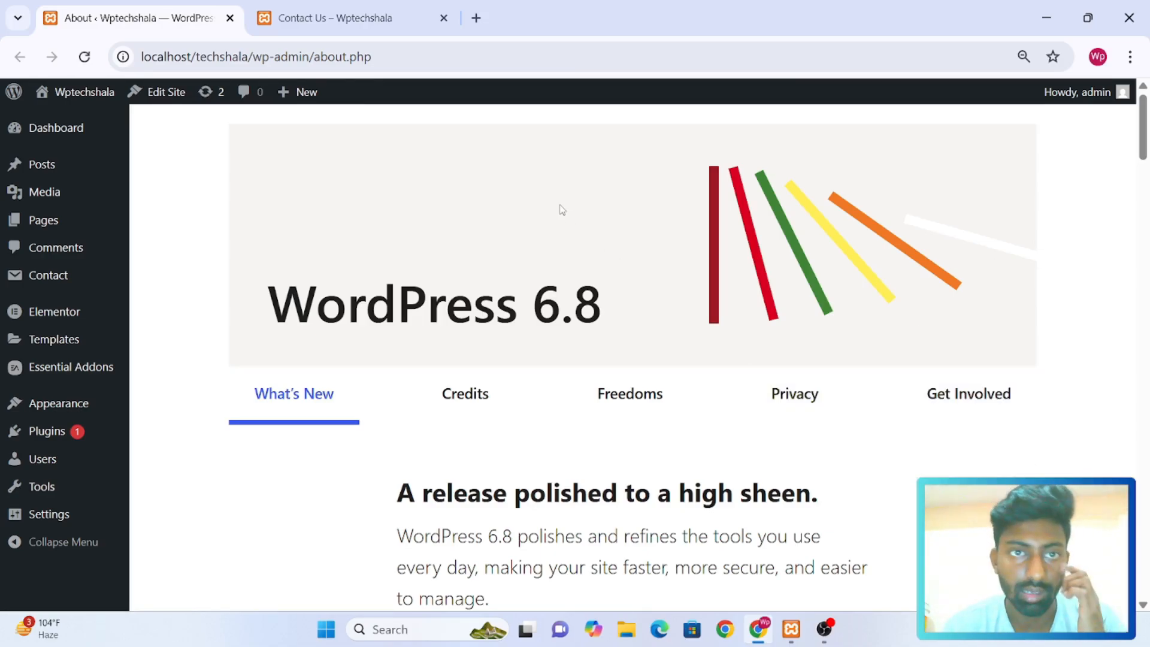
# Review the existing contact form layout on the site's Contact Us page
pyautogui.click(335, 18)
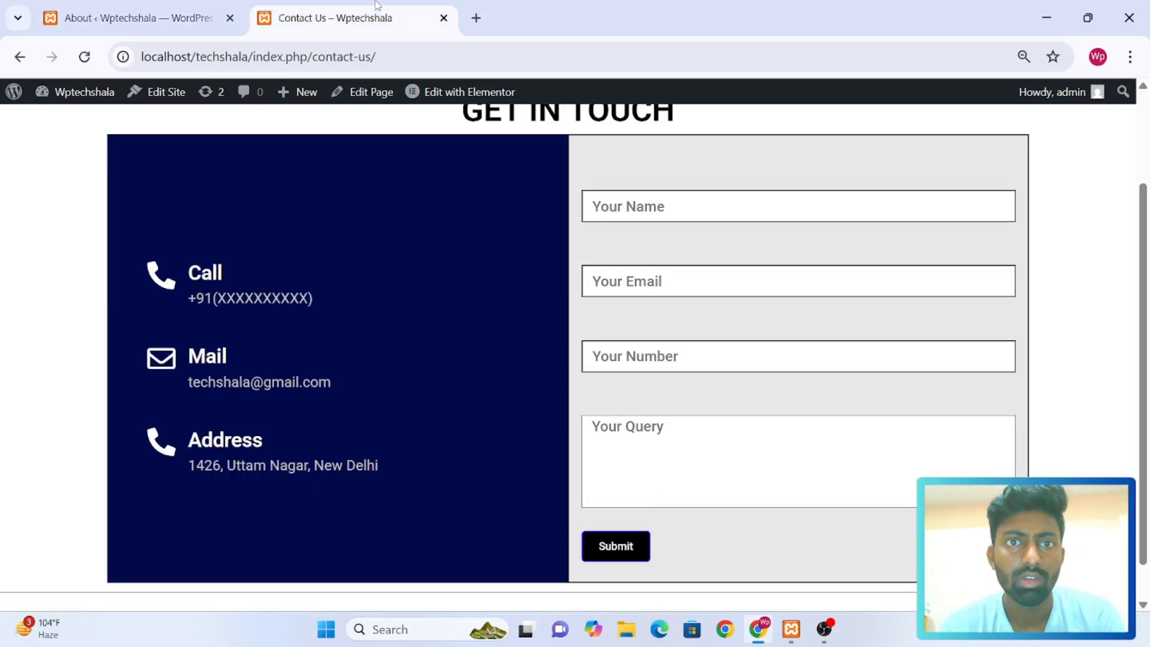
pyautogui.scroll(1, 235, 246)
pyautogui.scroll(-1, 234, 246)
pyautogui.scroll(-1, 233, 245)
pyautogui.scroll(1, 233, 245)
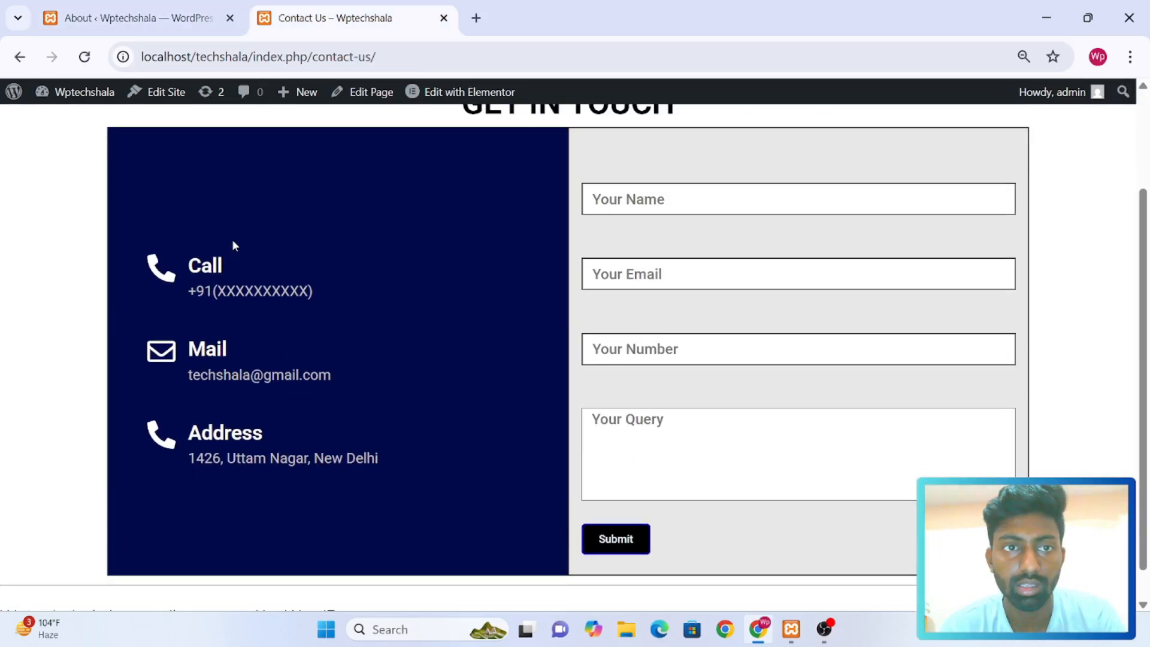
# Return to the WordPress admin and look through the list of installed plugins
pyautogui.click(168, 9)
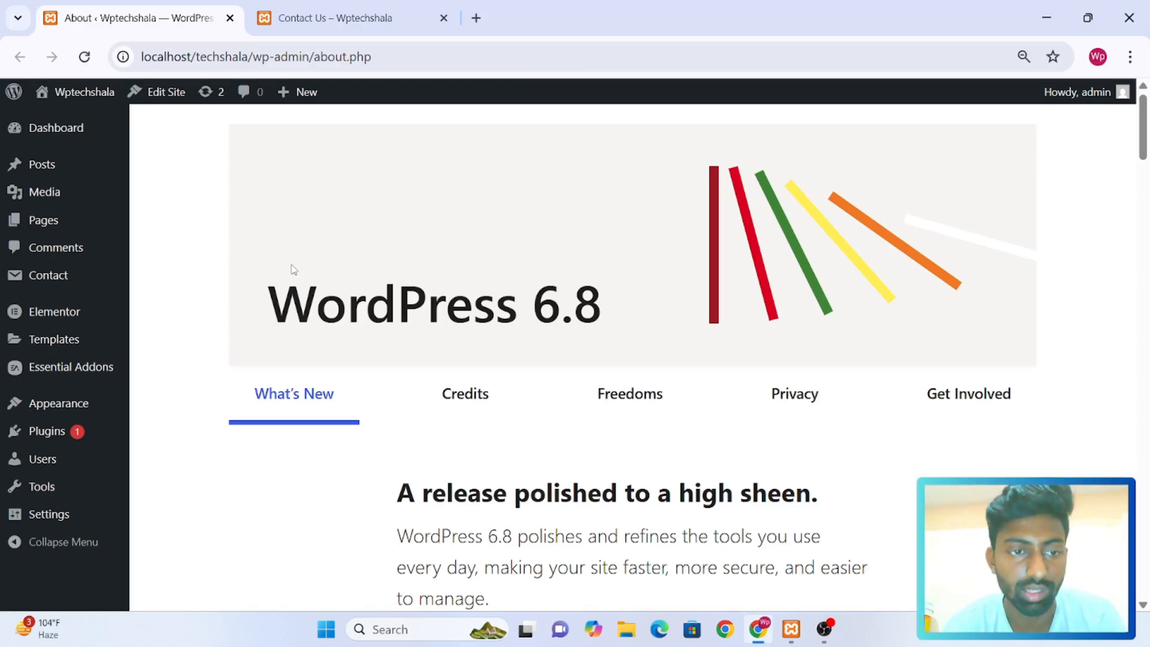
pyautogui.moveTo(48, 434)
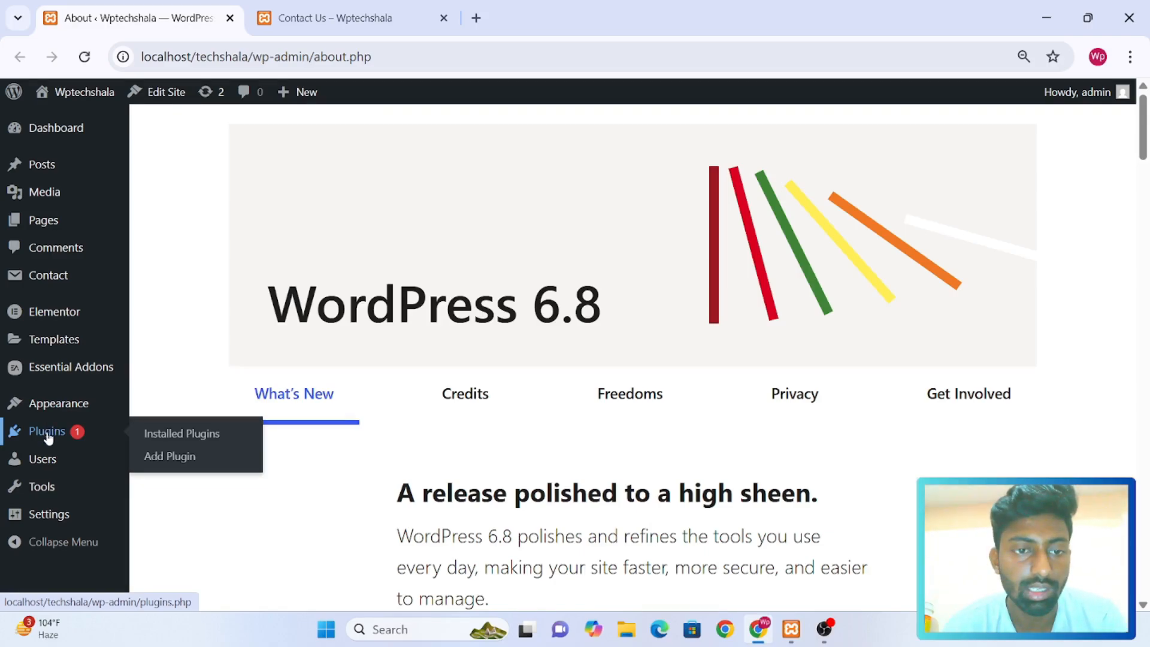
pyautogui.click(175, 435)
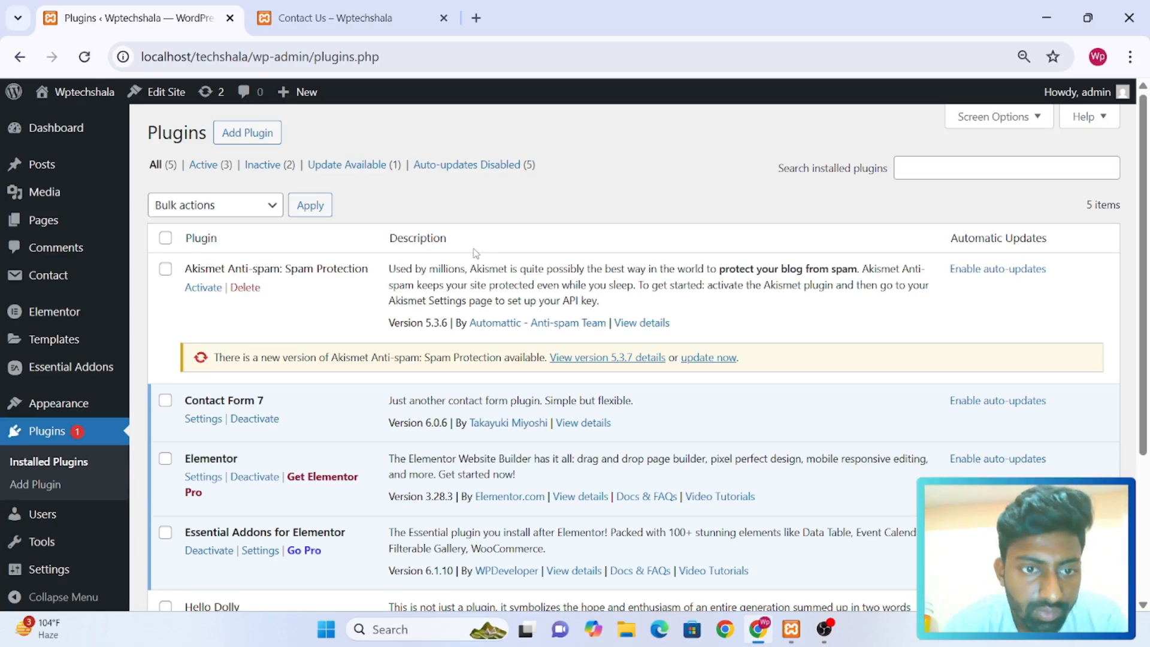
pyautogui.scroll(-3, 473, 252)
pyautogui.scroll(3, 474, 248)
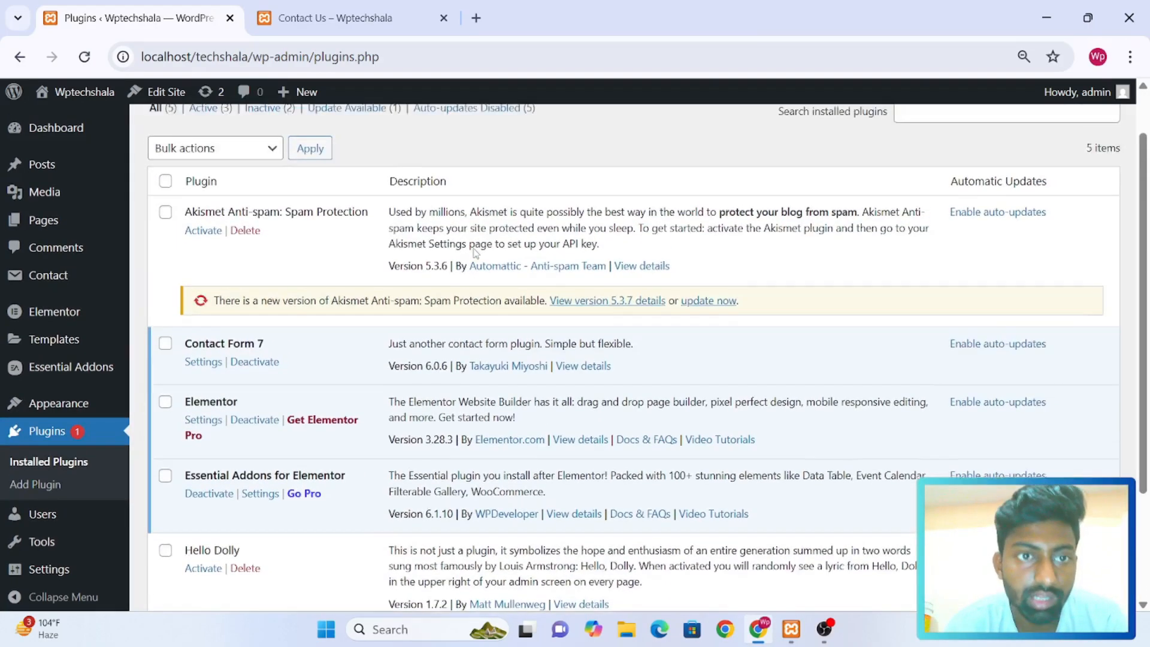
# Search for new plugins with "wp form", and install and activate WPForms – Easy Form Builder for WordPress
pyautogui.click(256, 136)
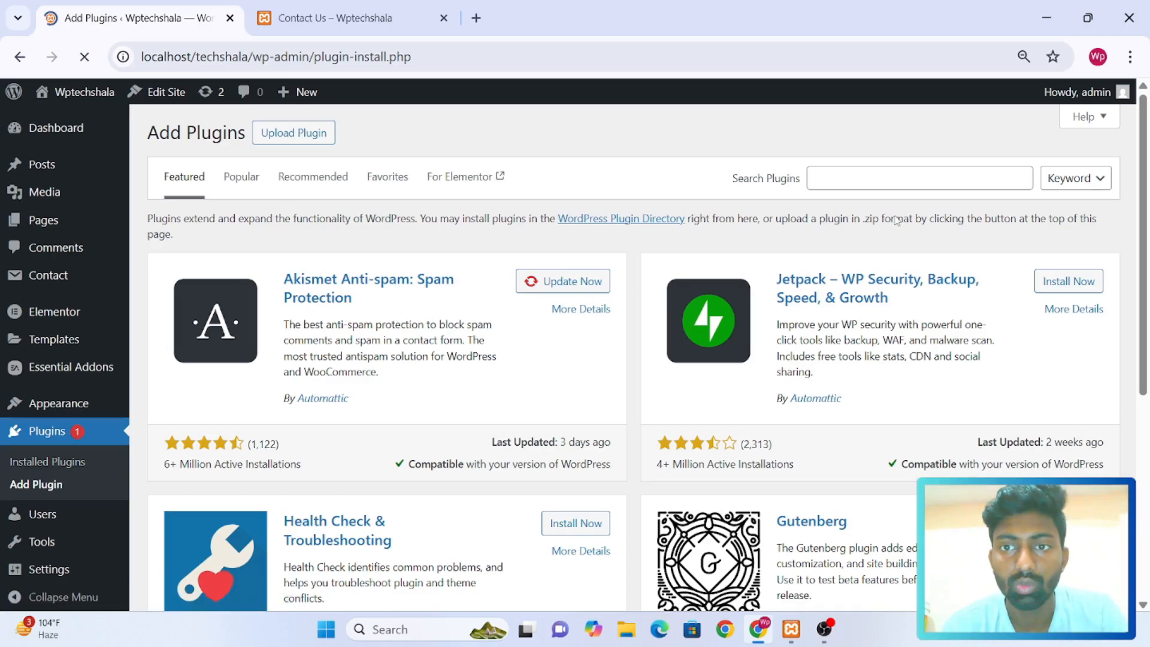
pyautogui.click(908, 174)
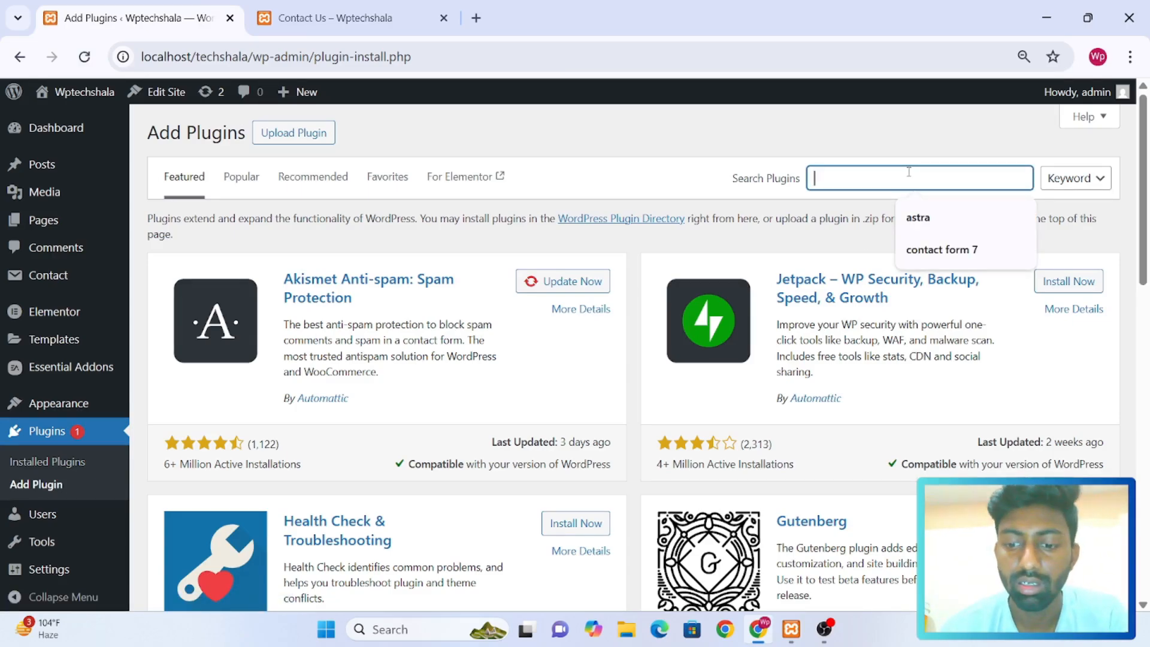
pyautogui.write('wp form')
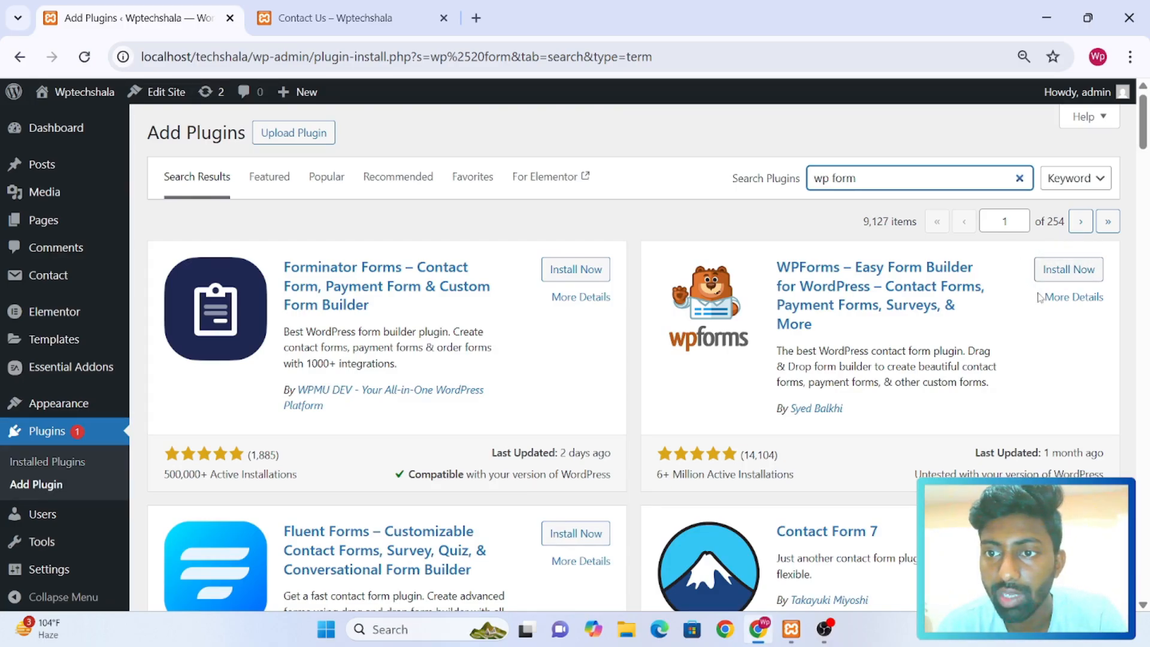
pyautogui.click(1085, 267)
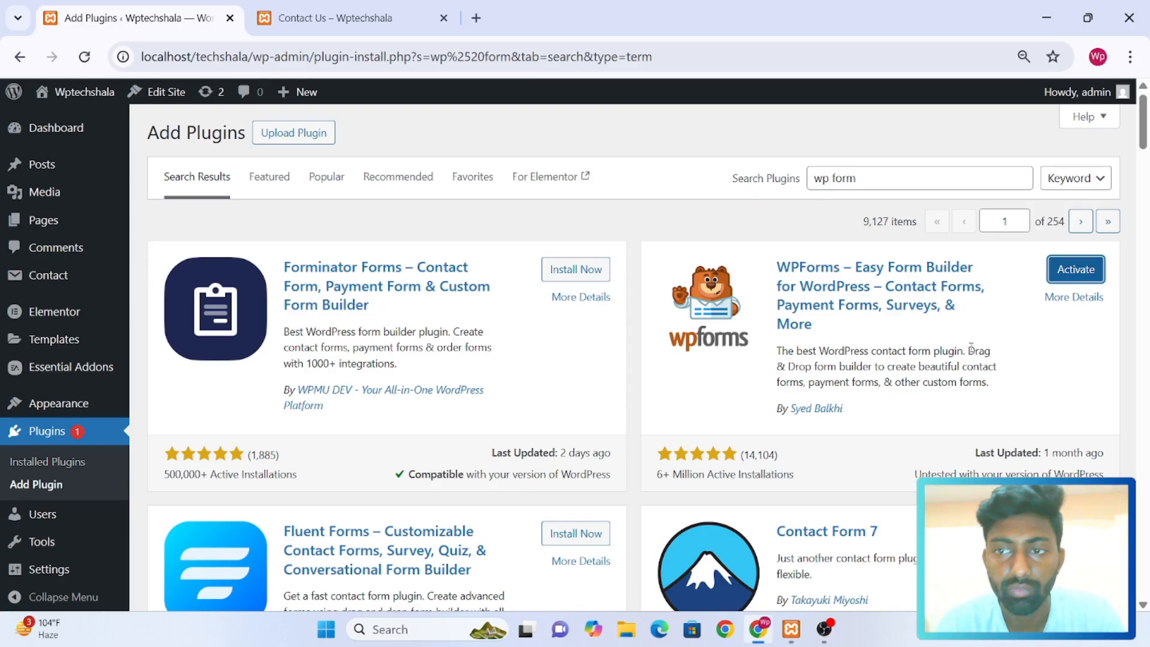
pyautogui.click(1063, 269)
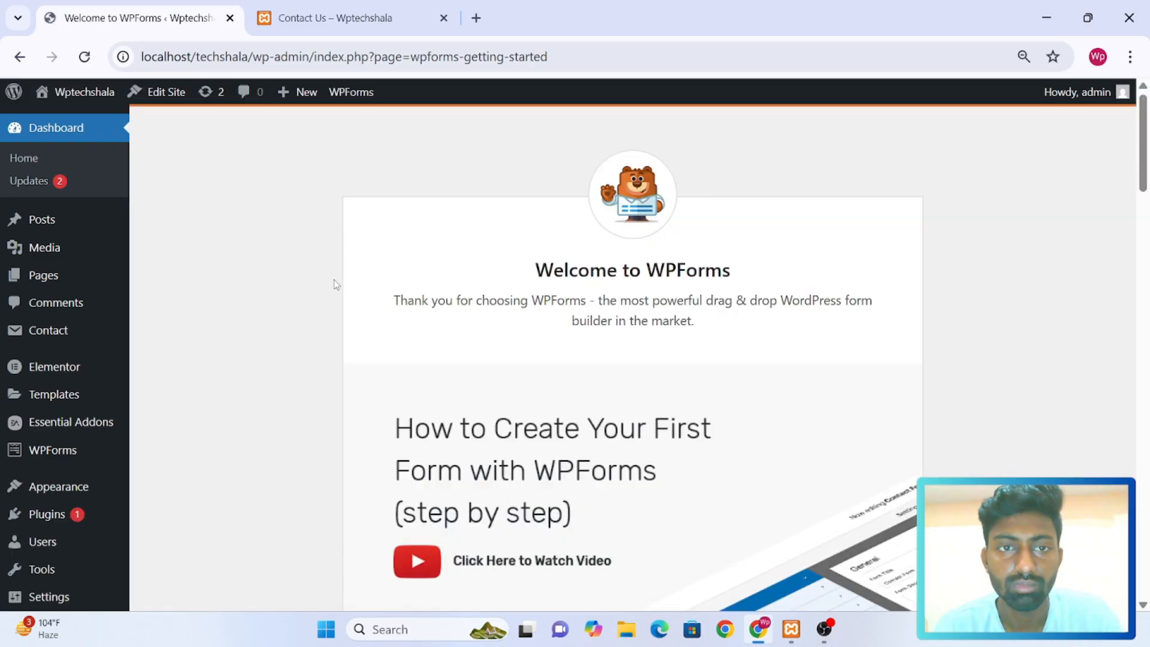
# Start creating the first form from the WPForms welcome page
pyautogui.scroll(-10, 488, 316)
pyautogui.scroll(-12, 490, 317)
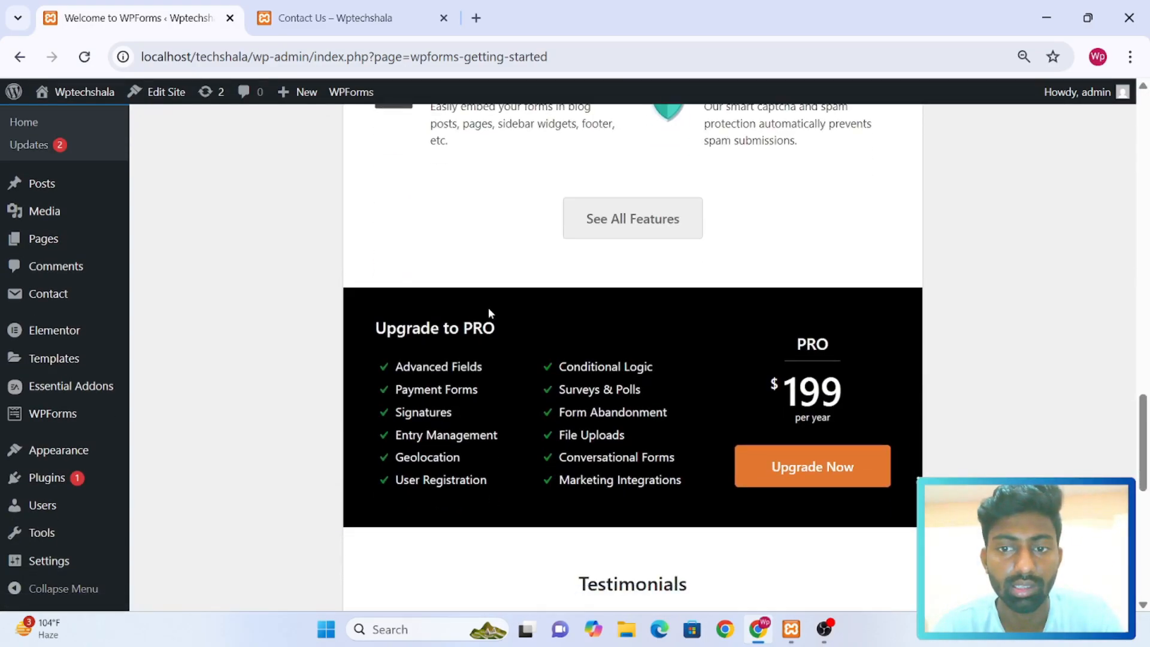
pyautogui.scroll(10, 488, 307)
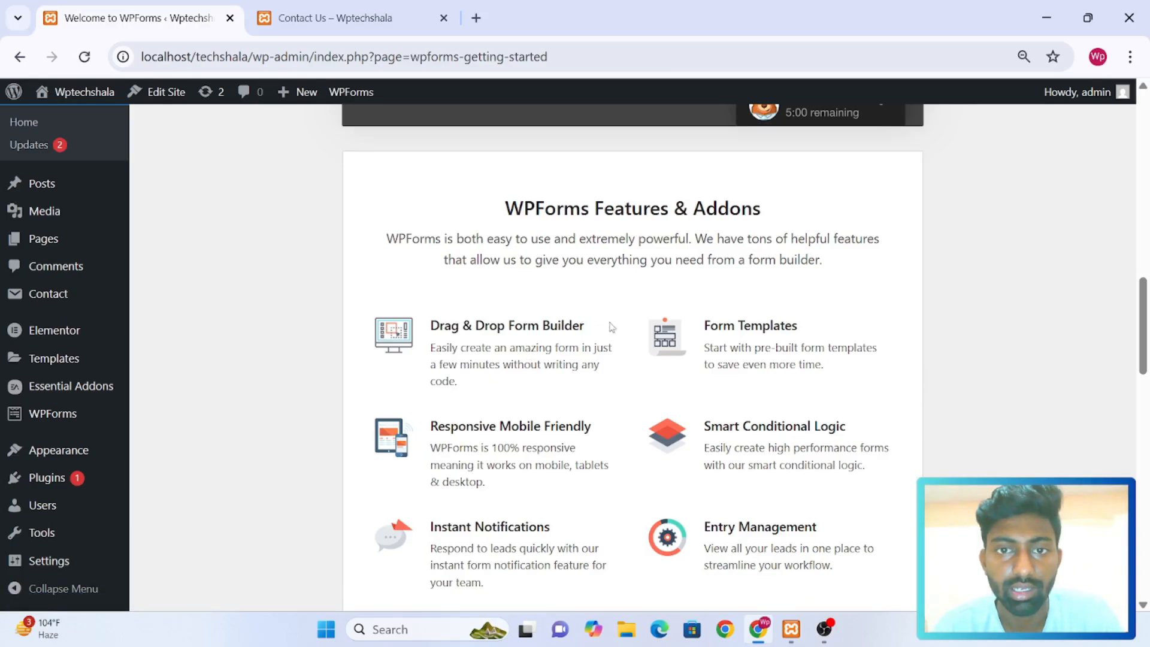
pyautogui.scroll(-9, 689, 319)
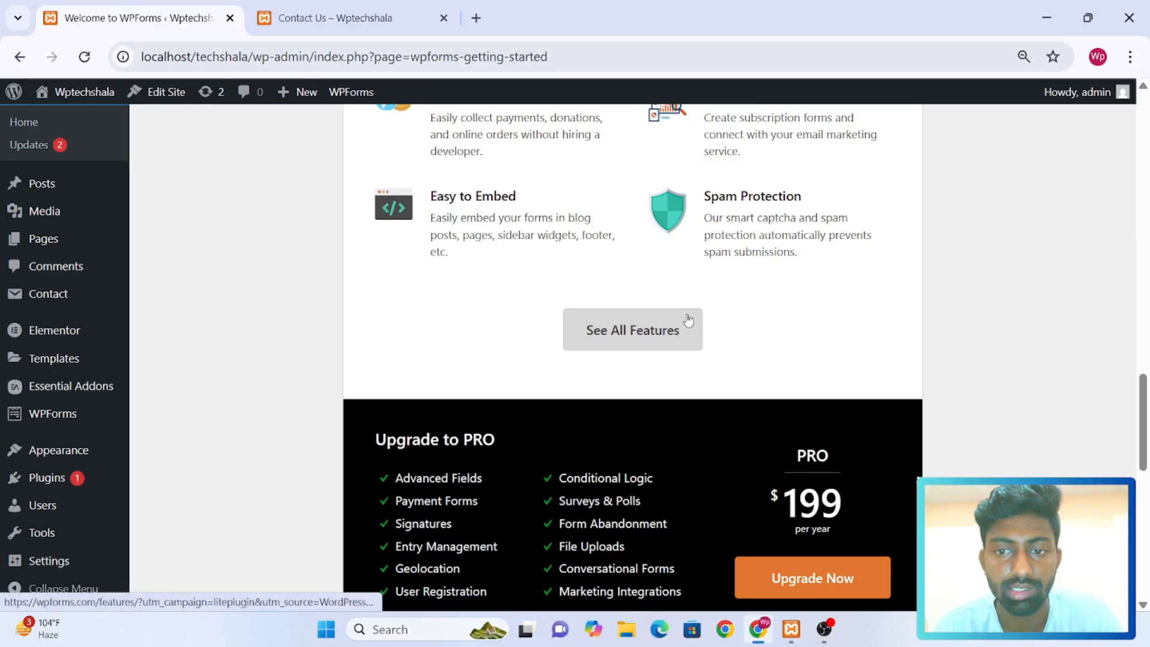
pyautogui.scroll(-2, 688, 320)
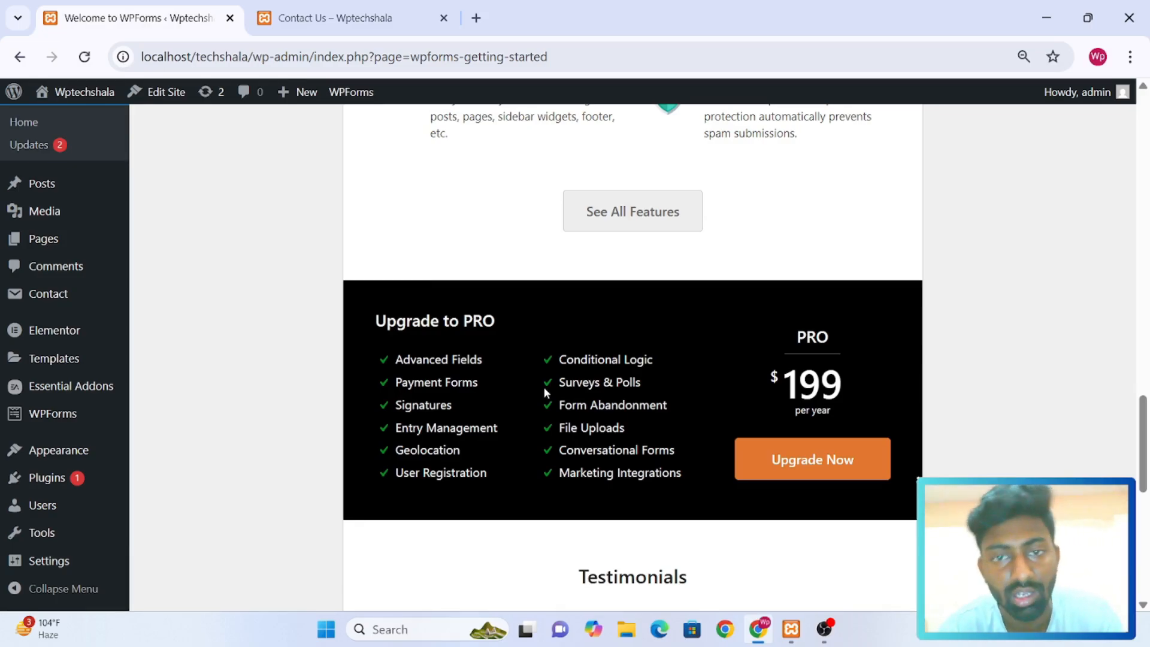
pyautogui.scroll(-10, 545, 393)
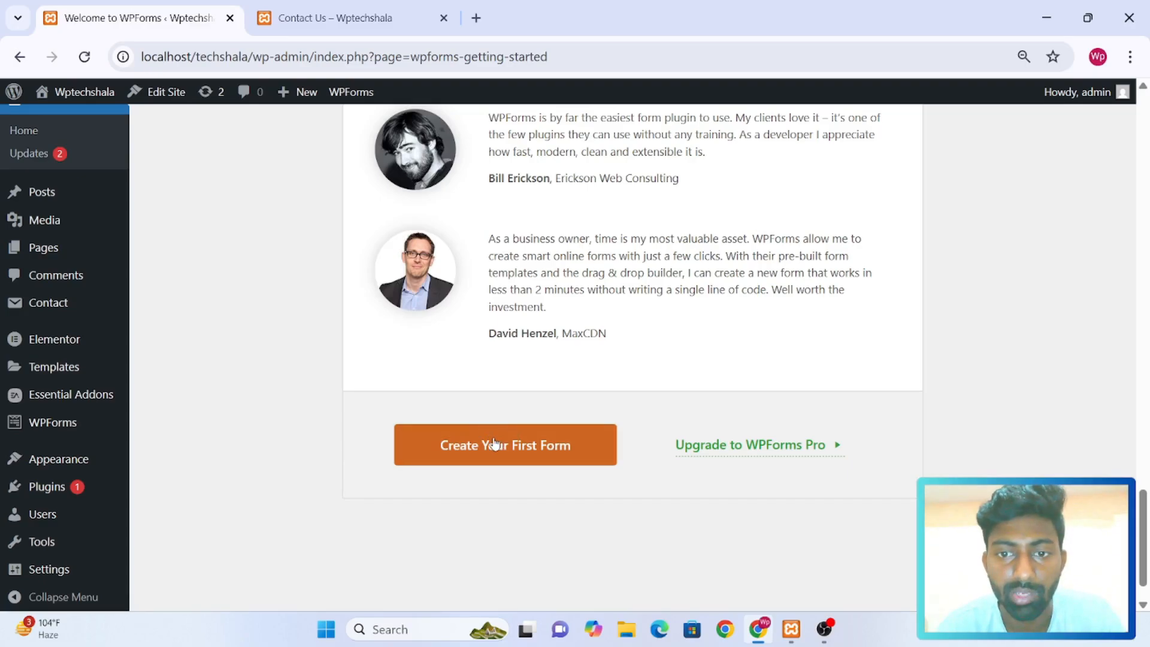
pyautogui.click(475, 451)
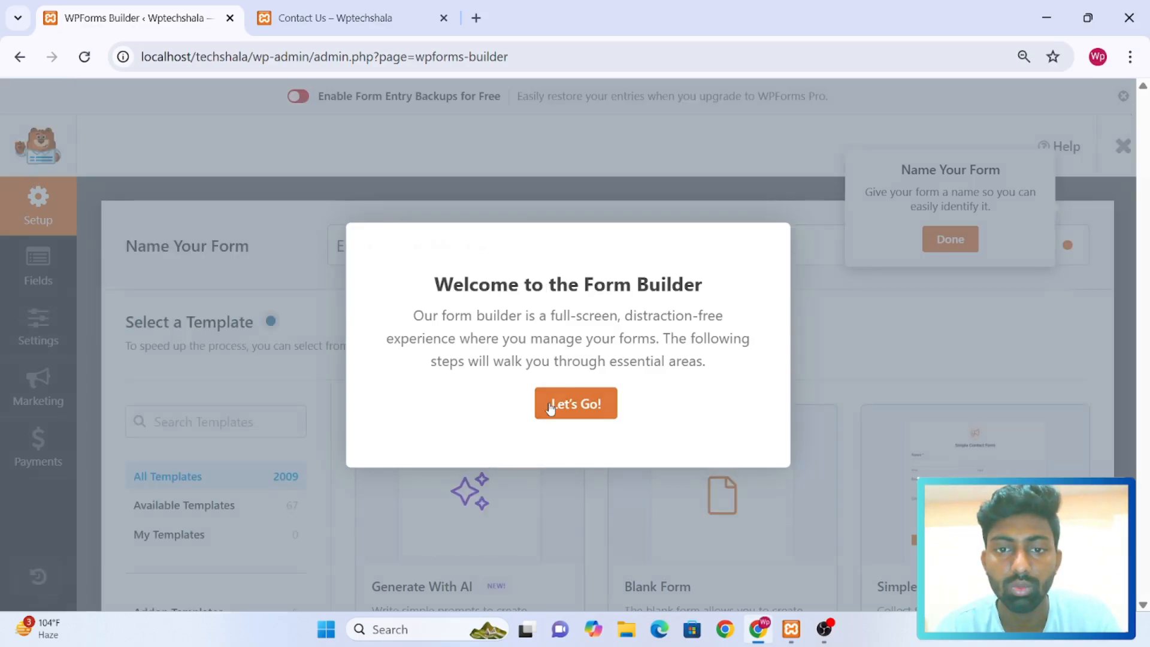
# Dismiss the form builder introduction and name the new form "Wp Form"
pyautogui.click(551, 408)
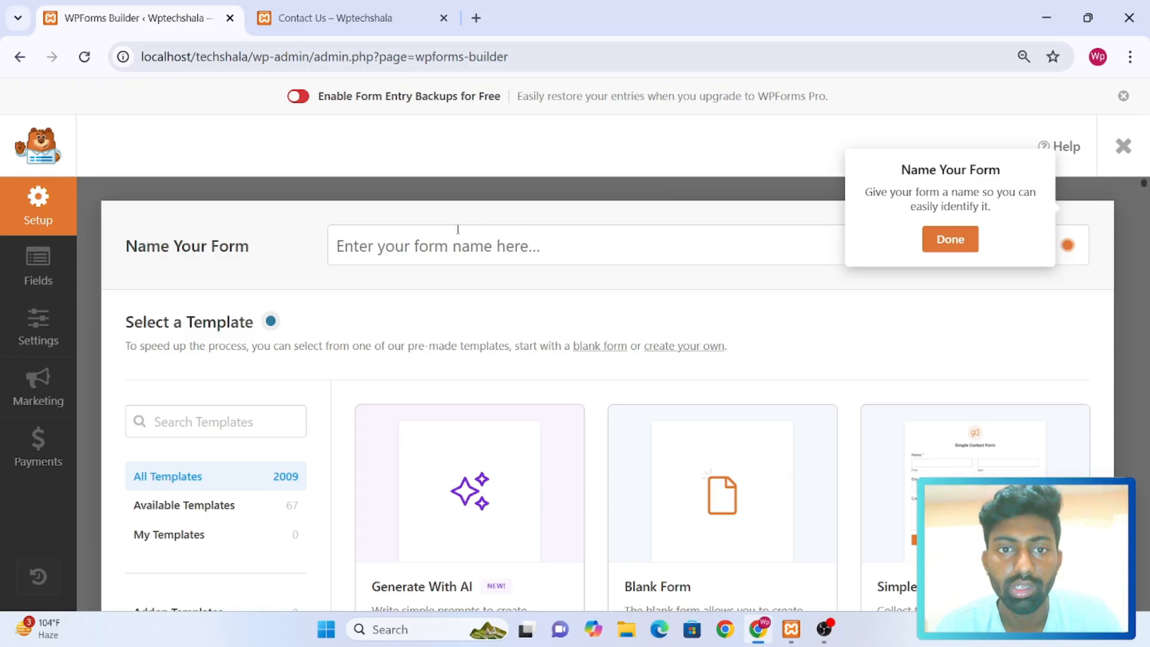
pyautogui.click(435, 242)
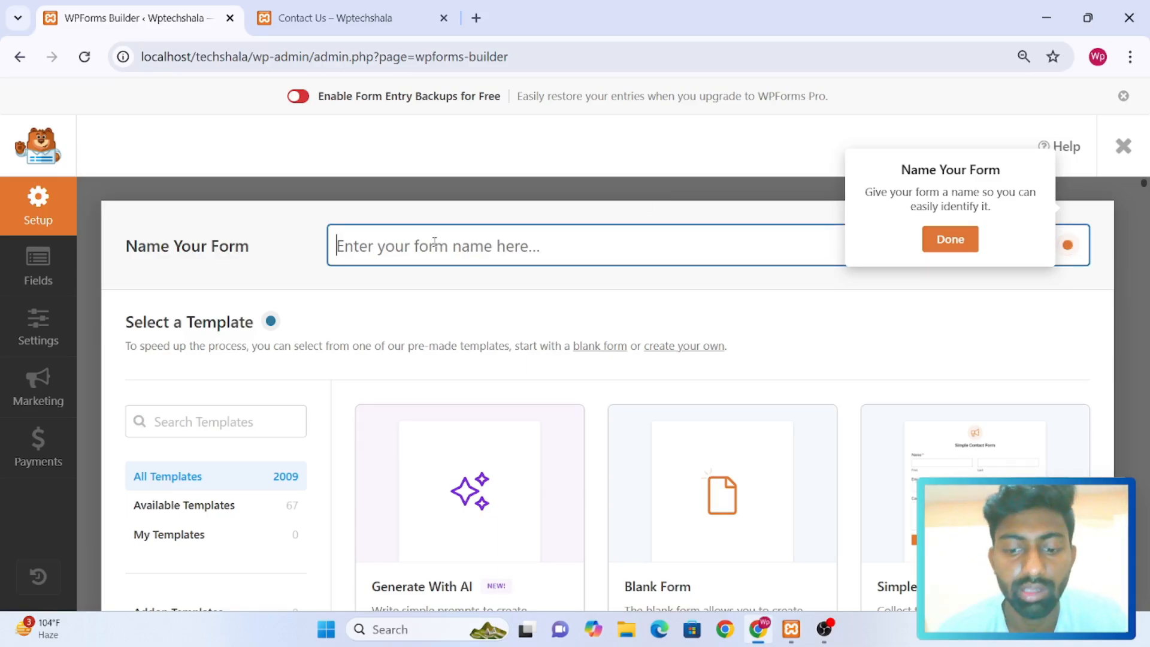
pyautogui.write('W')
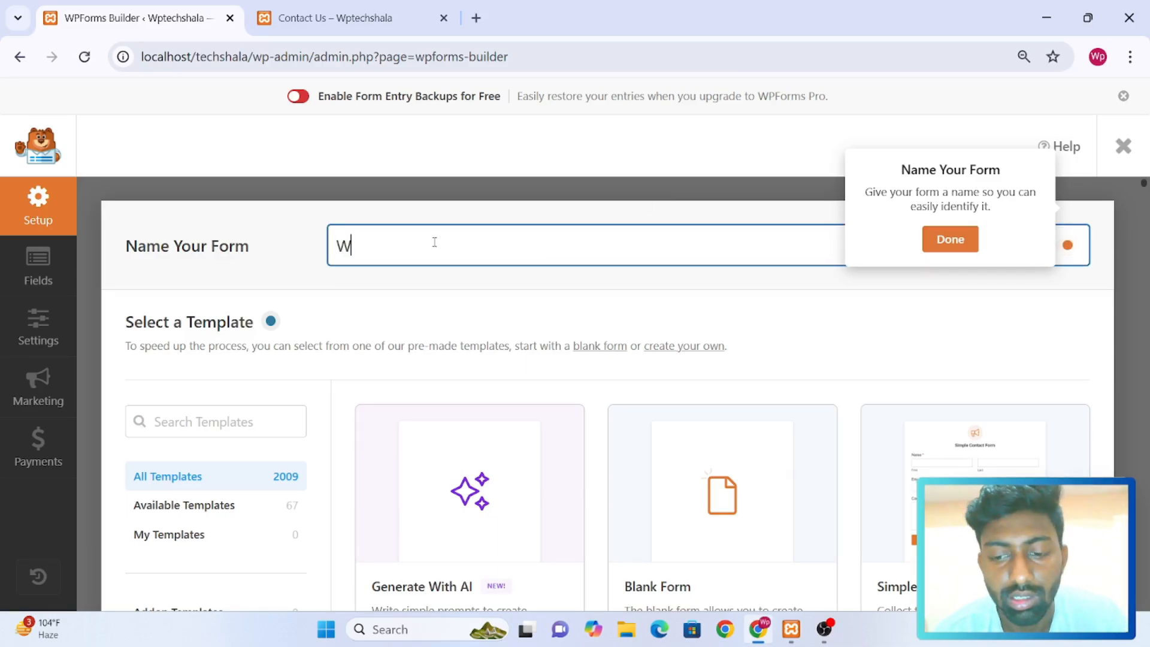
pyautogui.write('p Form')
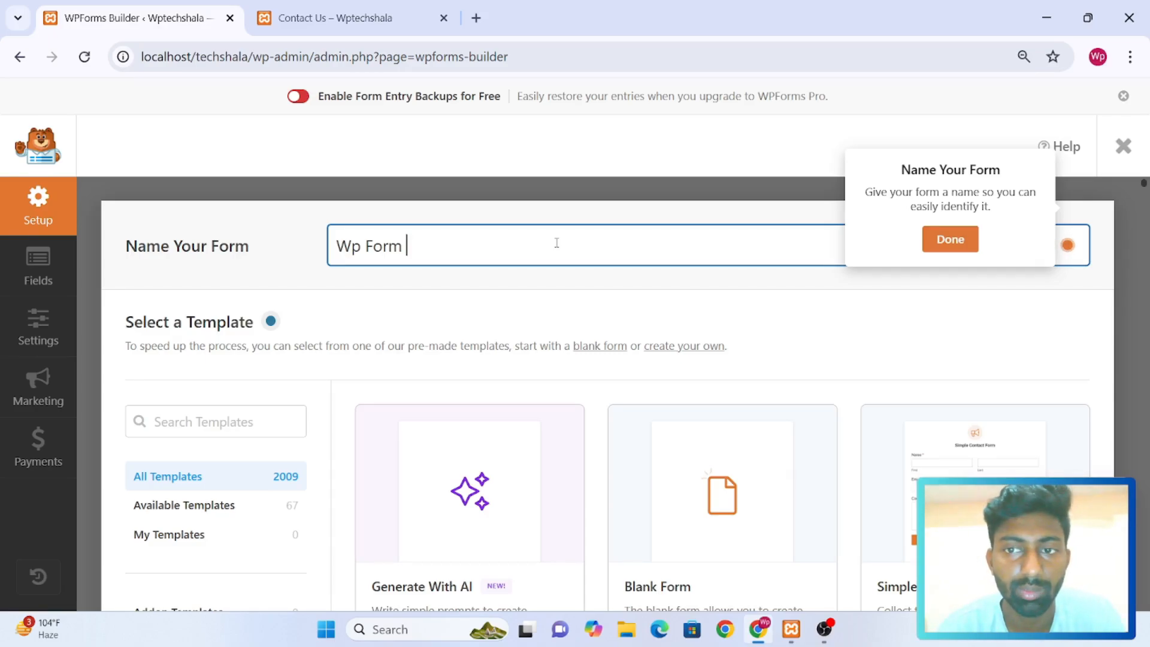
pyautogui.click(949, 245)
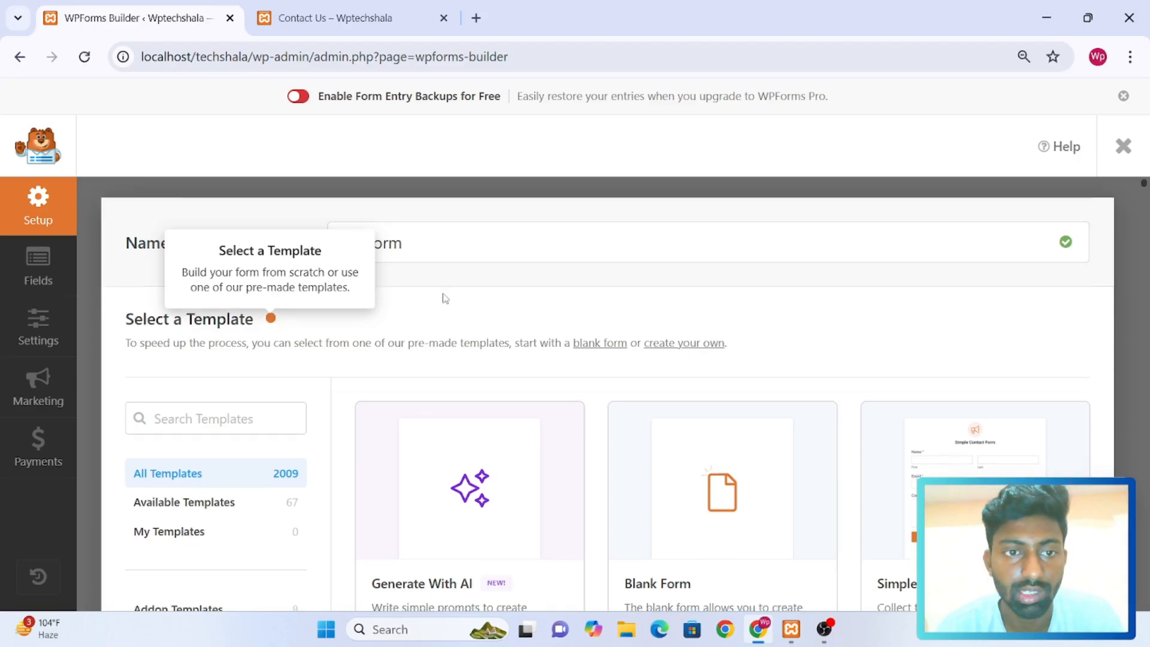
# Browse the available form templates, including Simple Contact Form and the event and registration forms
pyautogui.scroll(-2, 443, 299)
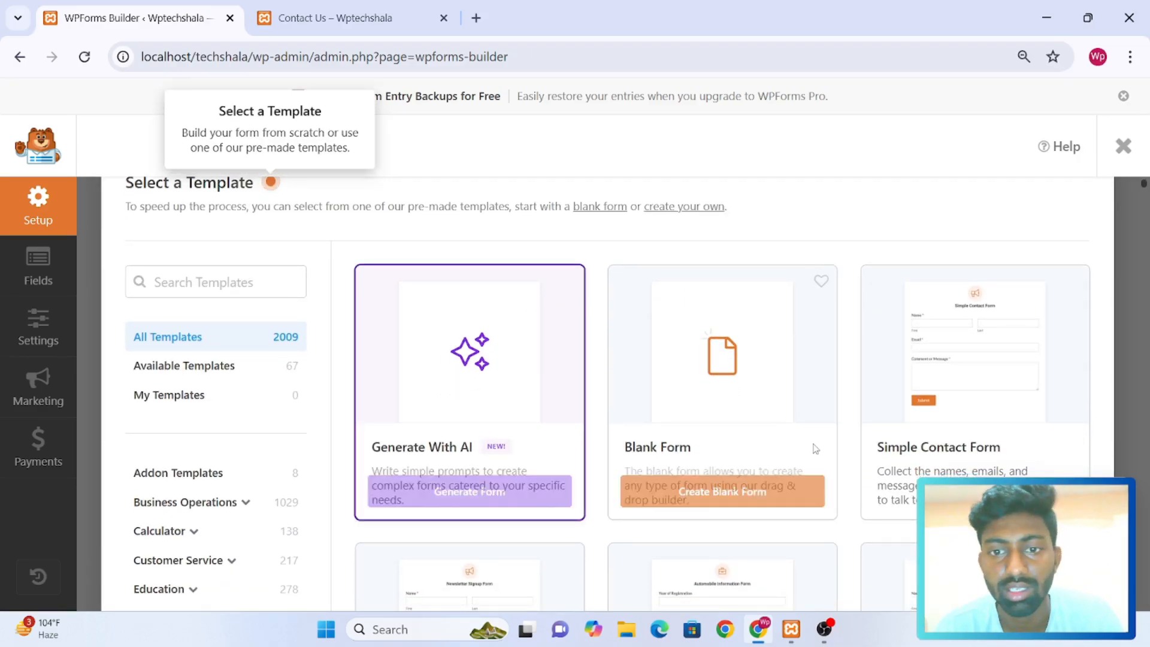
pyautogui.scroll(-2, 757, 499)
pyautogui.scroll(-1, 757, 499)
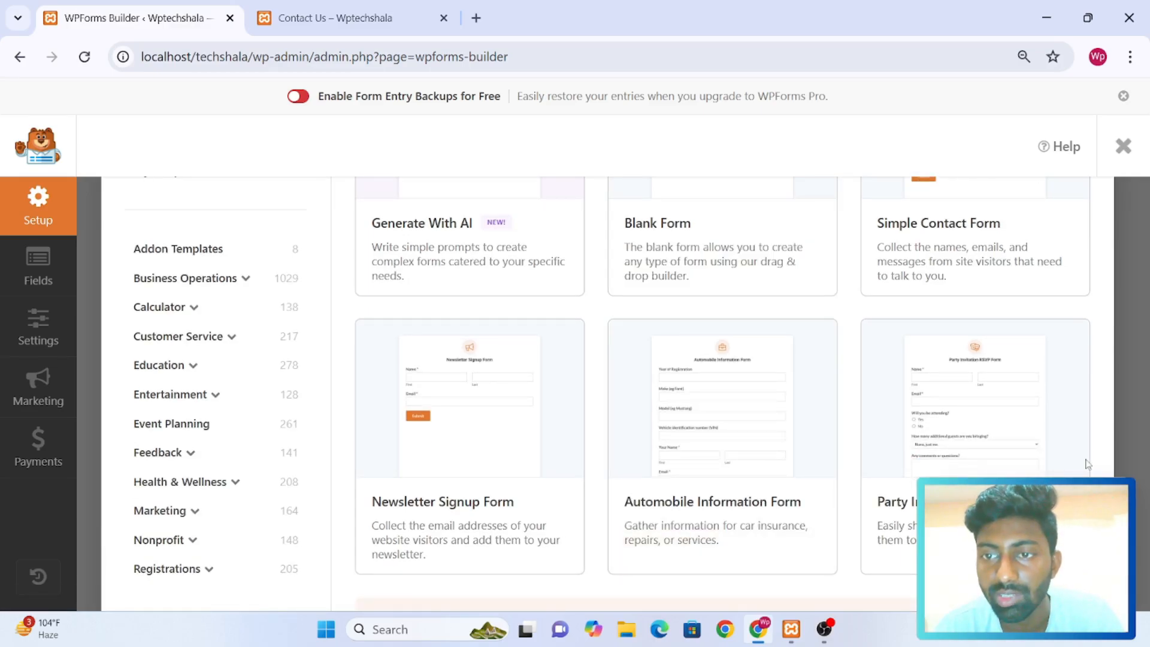
pyautogui.scroll(2, 1050, 407)
pyautogui.moveTo(1050, 407)
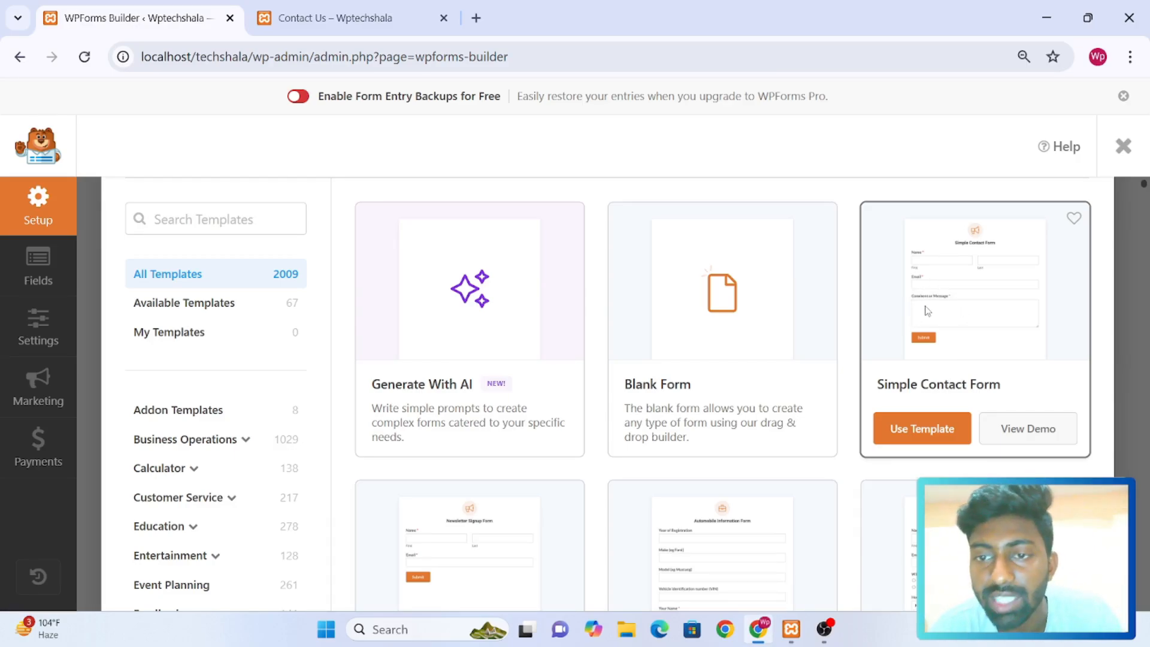
pyautogui.scroll(-5, 927, 311)
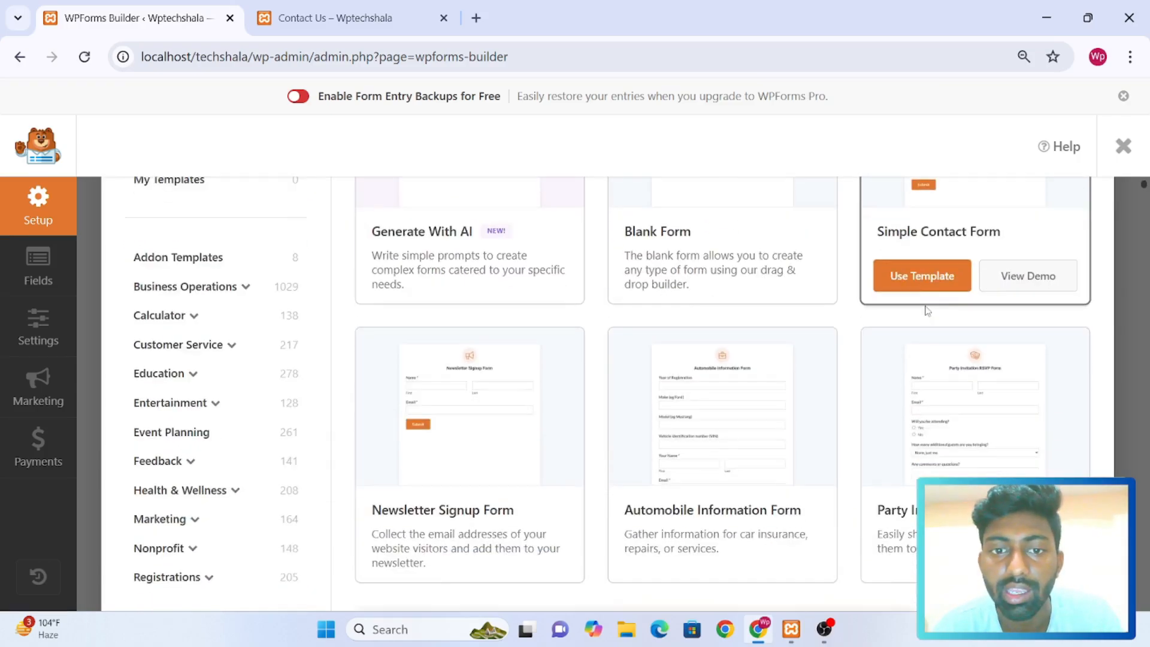
pyautogui.moveTo(824, 277)
pyautogui.scroll(-6, 824, 278)
pyautogui.moveTo(657, 278)
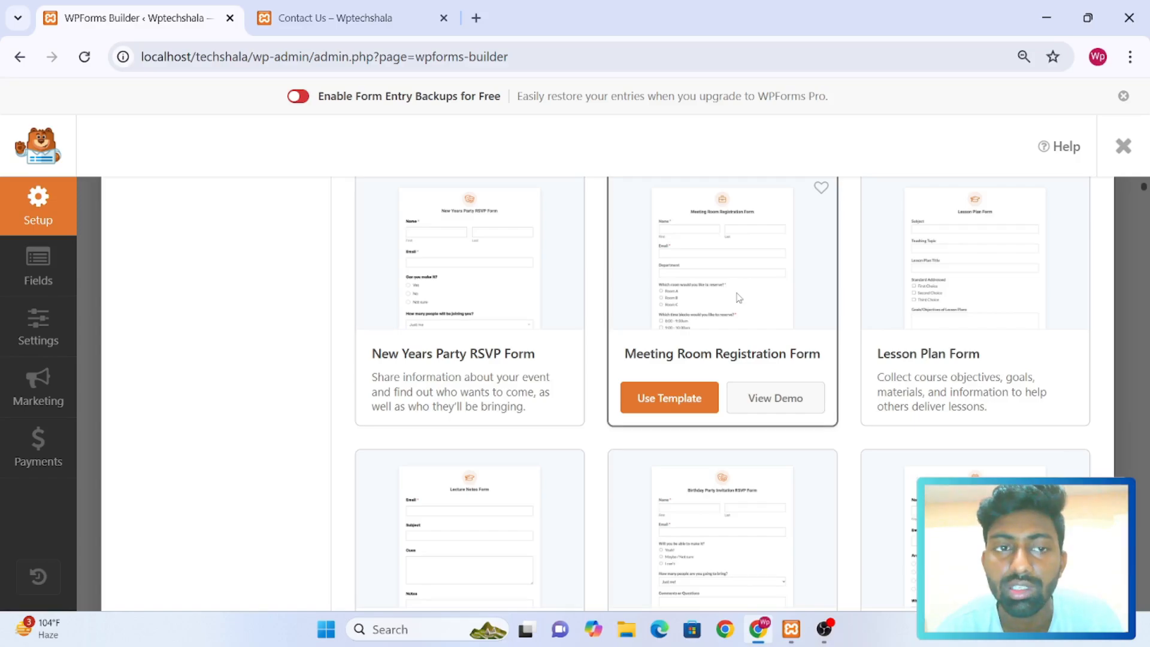
pyautogui.scroll(-4, 740, 297)
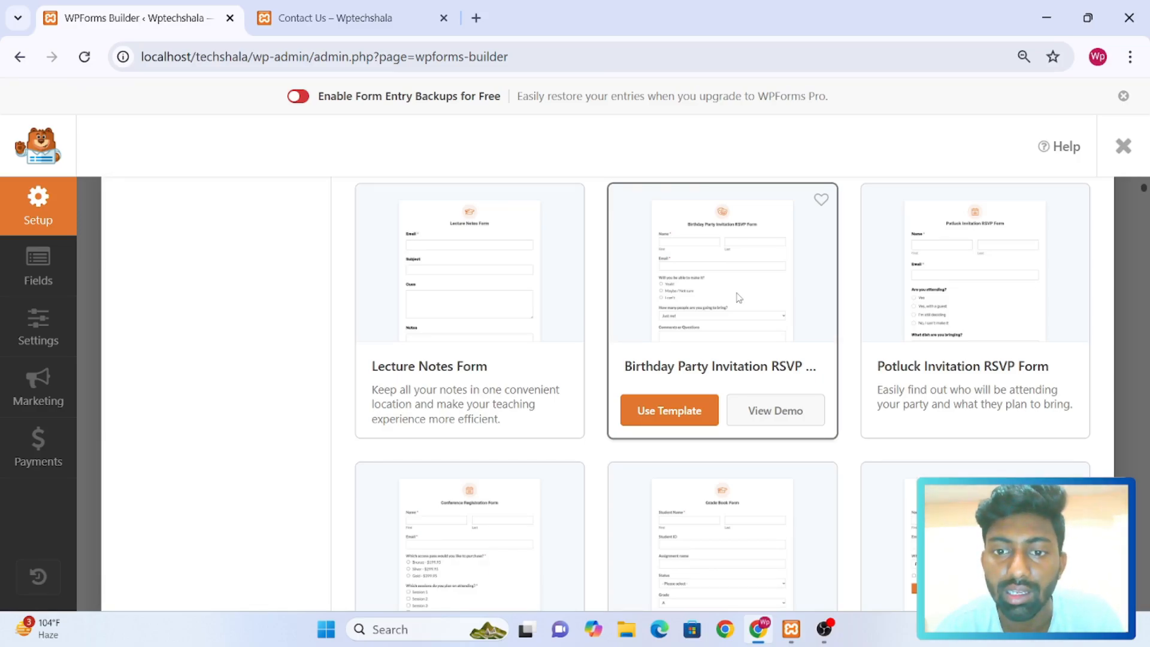
pyautogui.scroll(-11, 739, 298)
# Create the form from the Blank Form template
pyautogui.scroll(12, 739, 297)
pyautogui.scroll(10, 740, 298)
pyautogui.moveTo(673, 334)
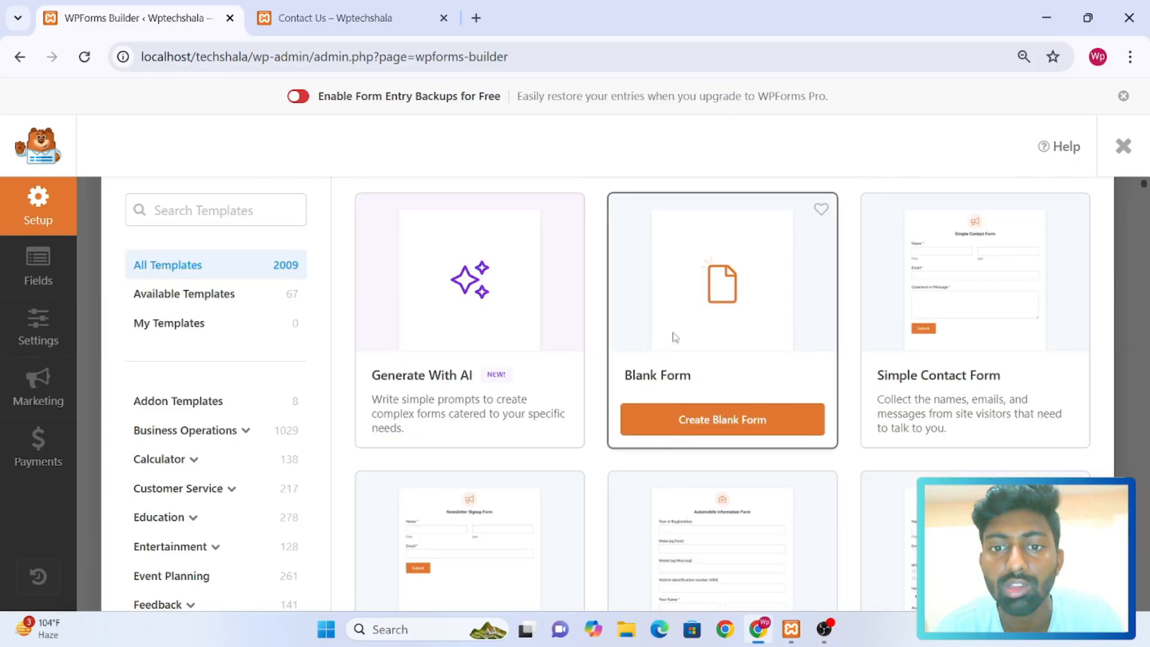
pyautogui.click(688, 424)
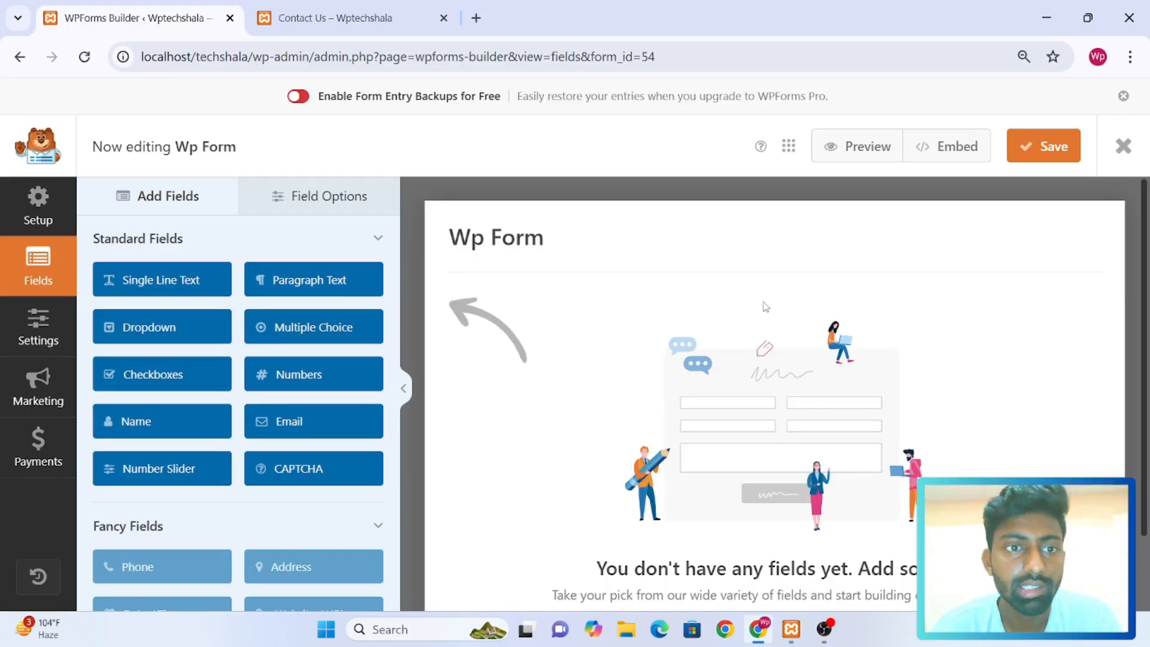
# Add a Single Line Text field to the blank form
pyautogui.scroll(-2, 765, 307)
pyautogui.scroll(2, 765, 306)
pyautogui.scroll(-2, 765, 306)
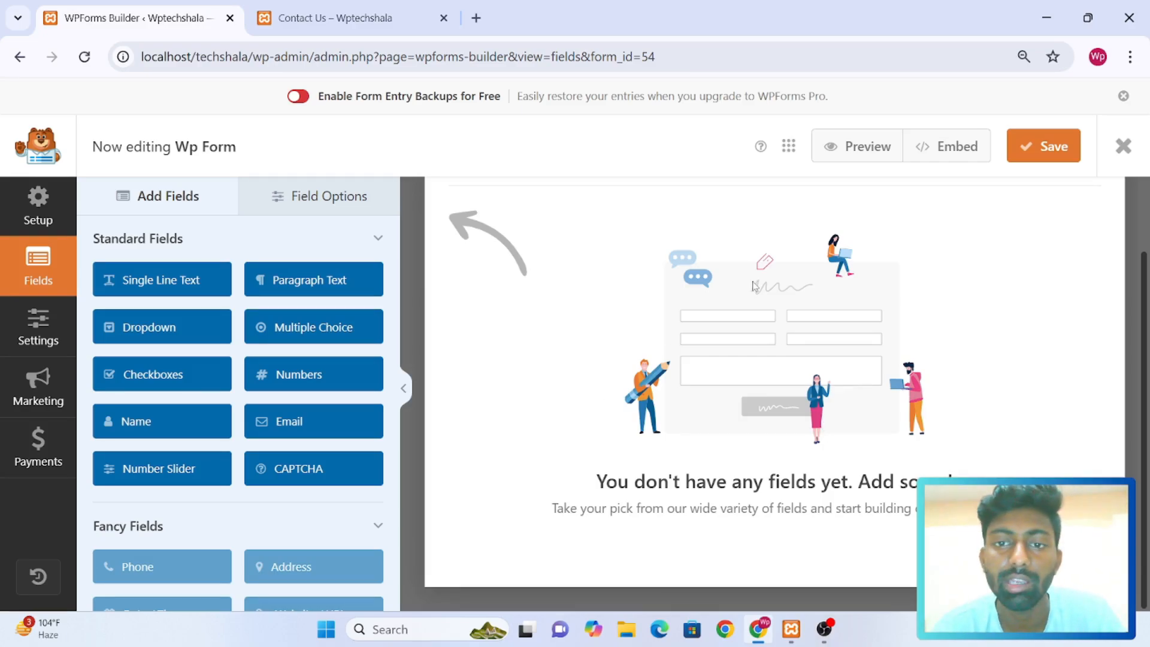
pyautogui.scroll(2, 754, 286)
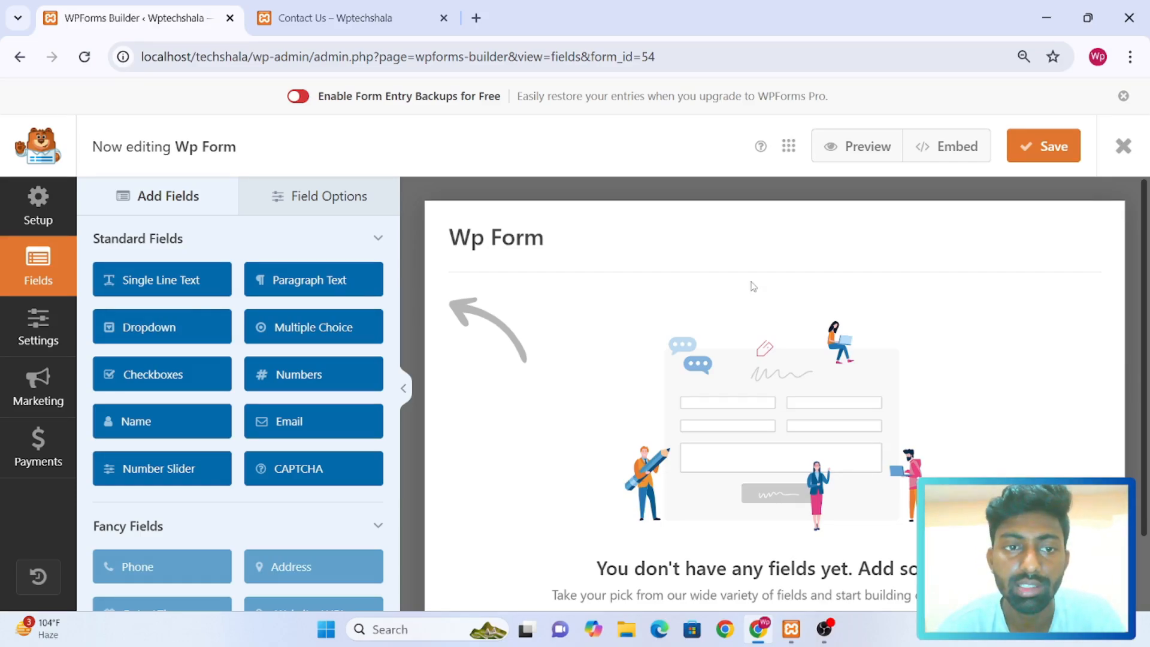
pyautogui.click(149, 287)
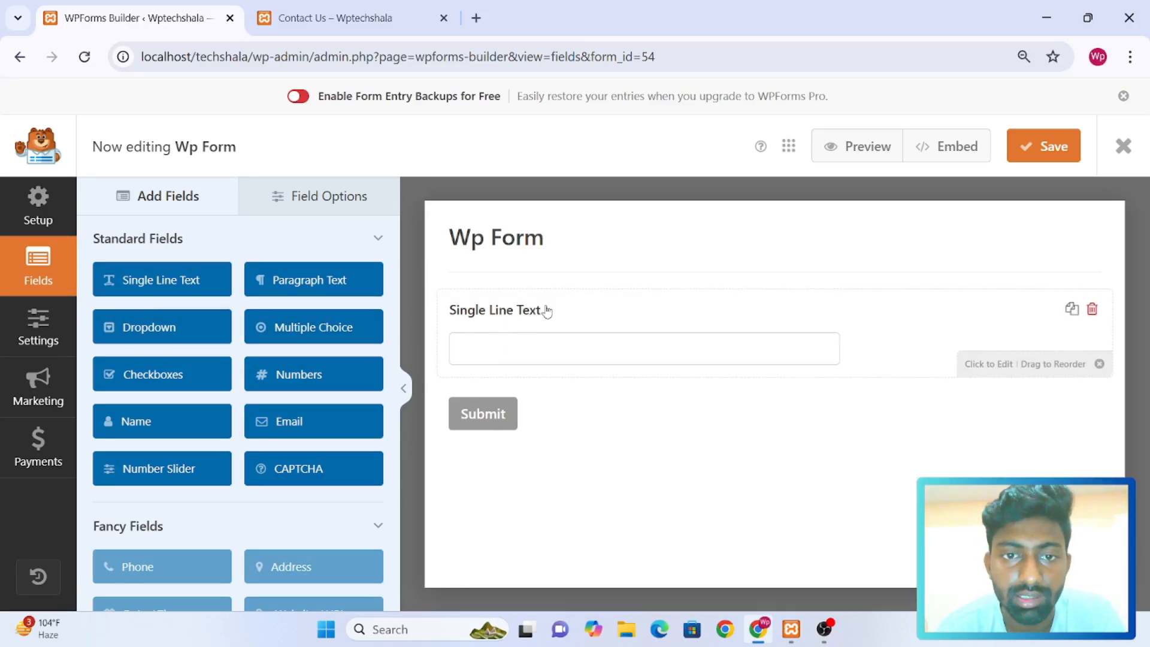
# Open the Single Line Text field's options and clear its label
pyautogui.click(547, 310)
pyautogui.click(195, 331)
pyautogui.hotkey('ctrl', 'a')
pyautogui.press('BackSpace')
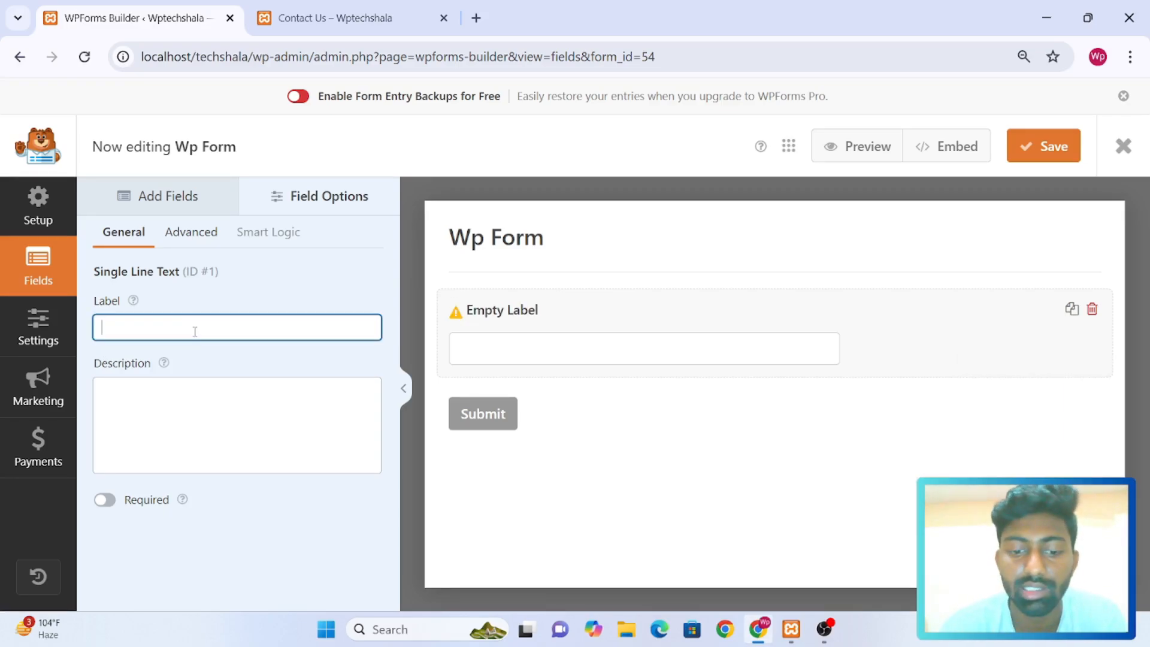
pyautogui.hotkey('ctrl', 'f')
pyautogui.write('ull')
pyautogui.press('BackSpace')
pyautogui.press('BackSpace')
pyautogui.press('BackSpace')
pyautogui.press('BackSpace')
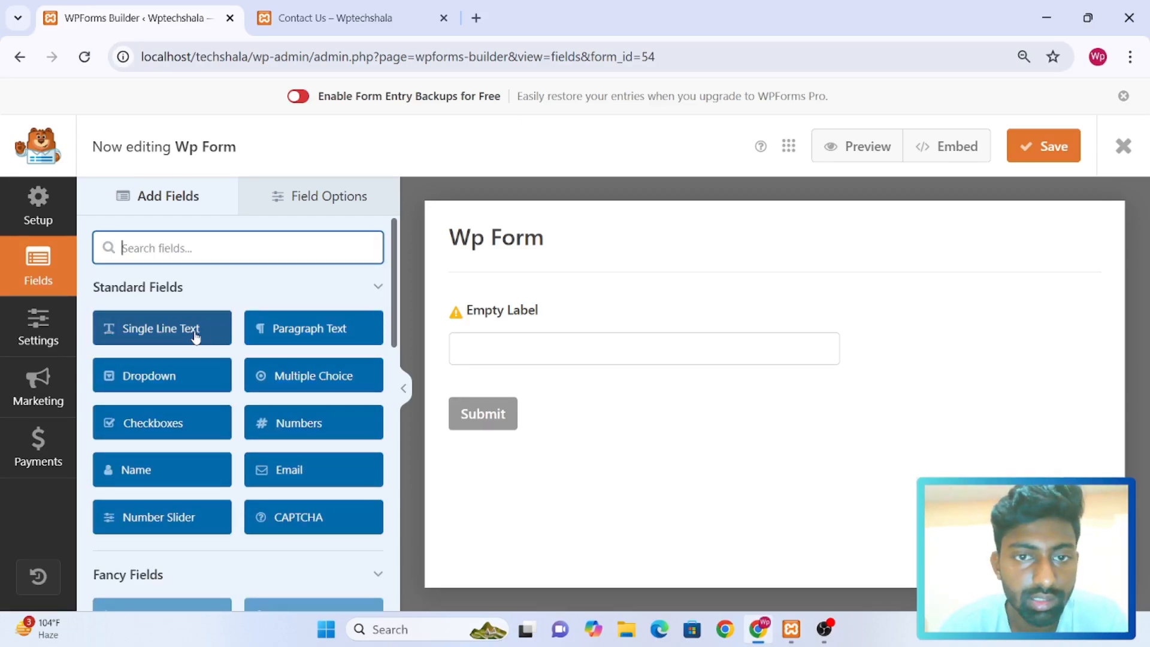
# Label the empty Single Line Text field "Full Name" and make it required
pyautogui.click(522, 310)
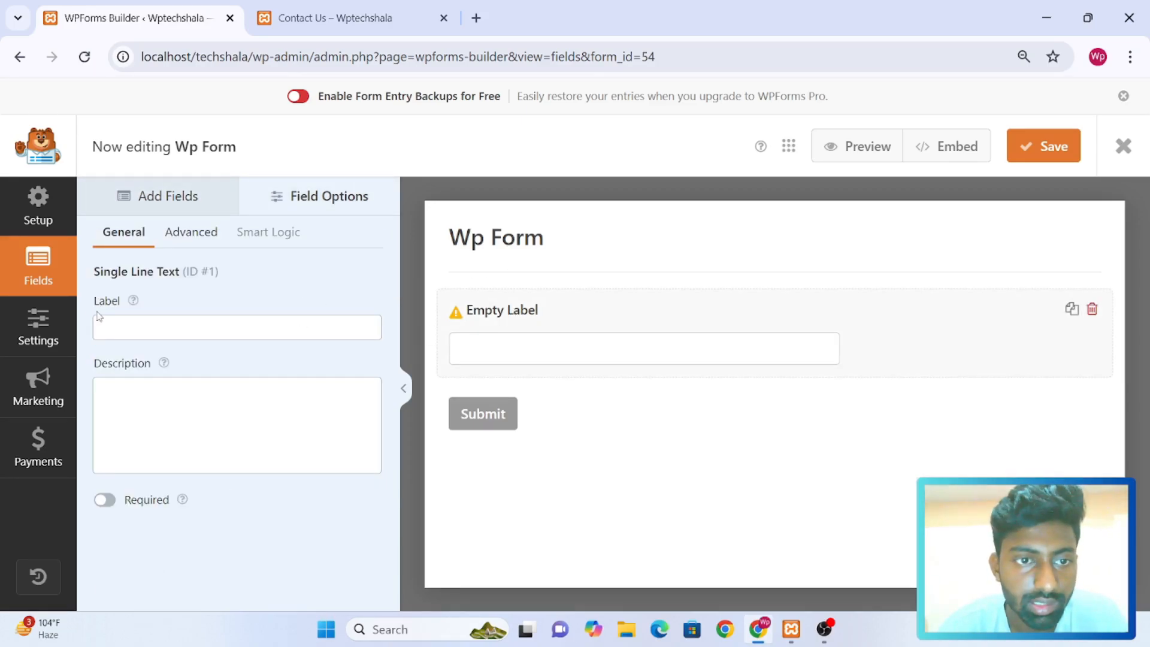
pyautogui.click(134, 318)
pyautogui.write('F')
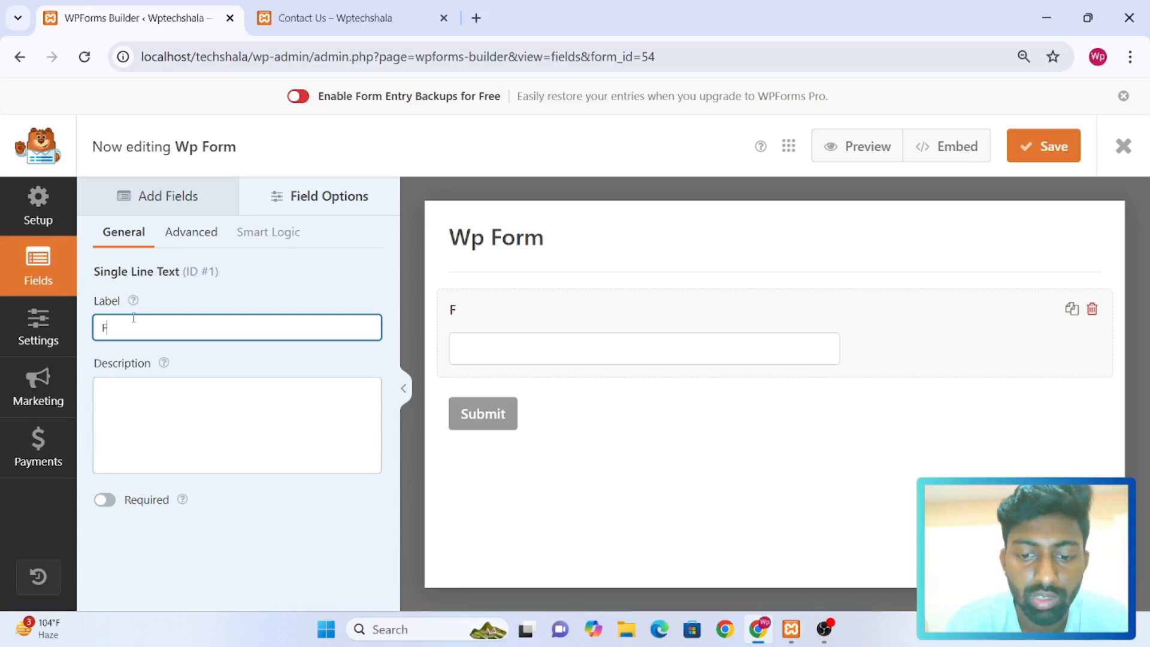
pyautogui.write('ull Name')
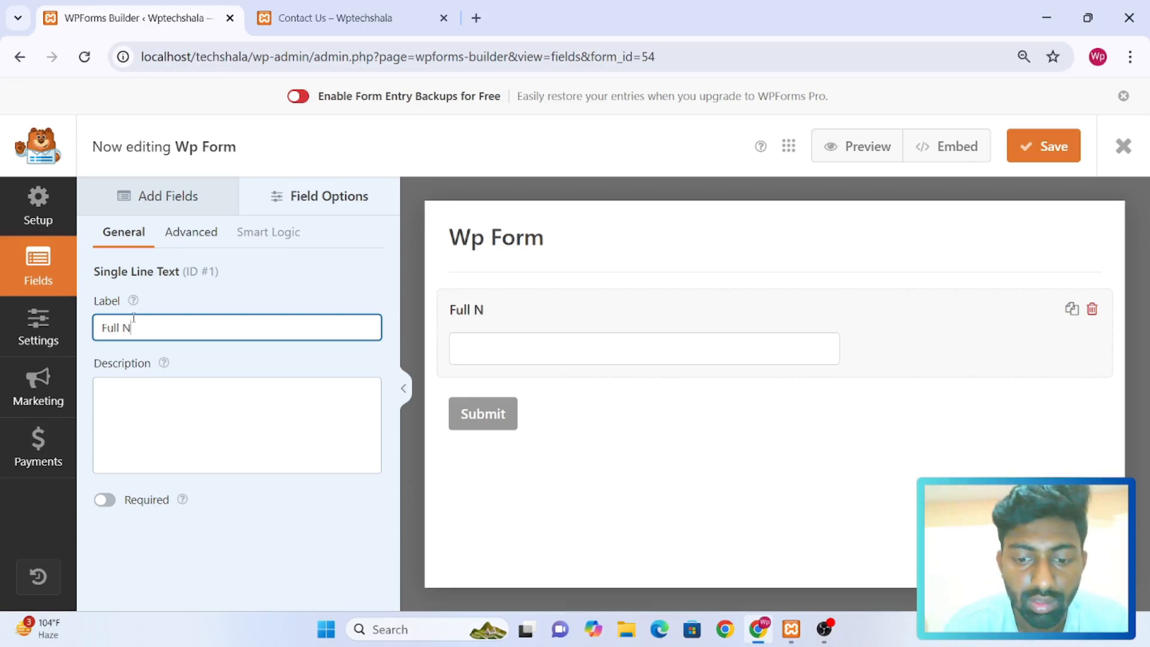
pyautogui.press('BackSpace')
pyautogui.press('BackSpace')
pyautogui.write('me')
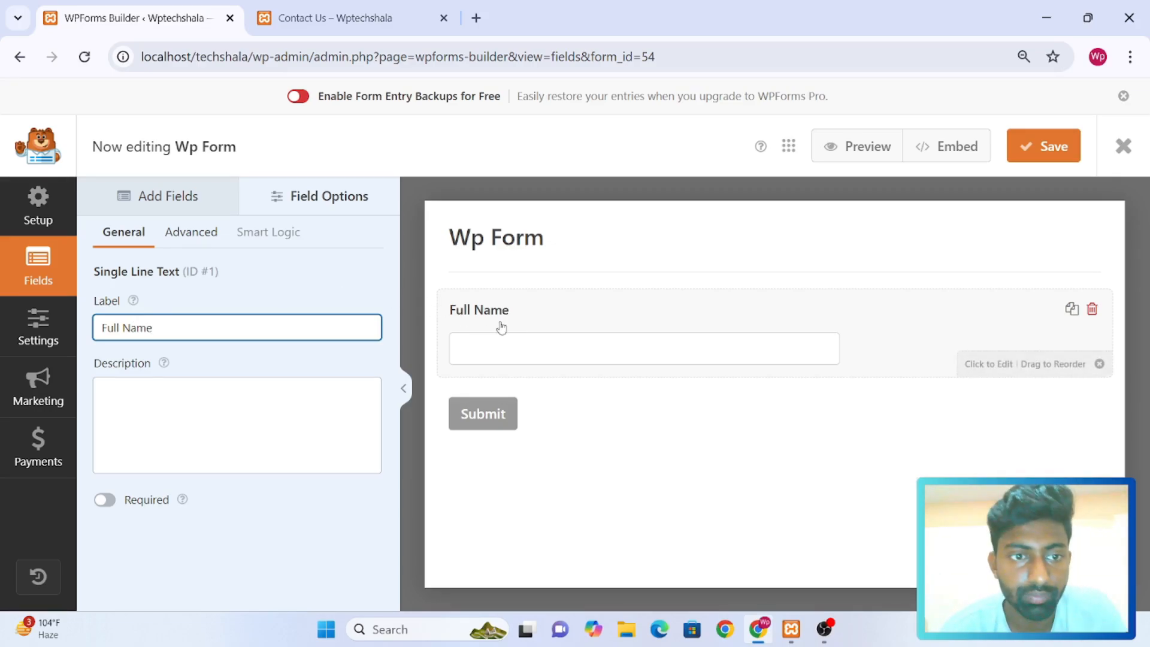
pyautogui.click(106, 500)
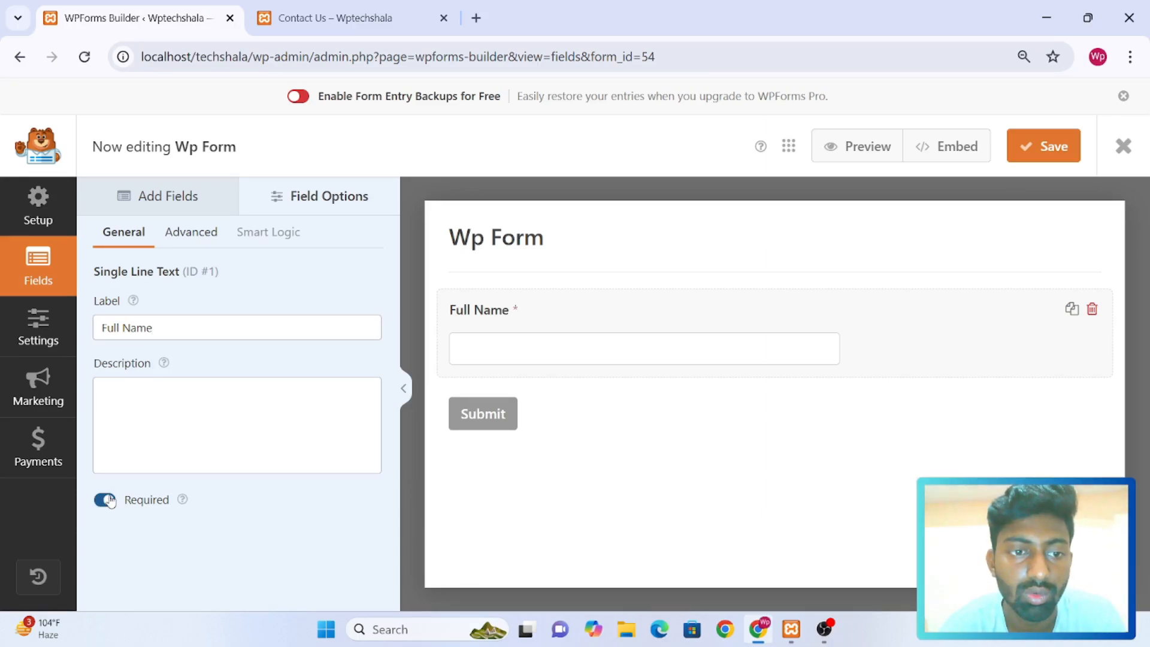
# Try the Small and Medium sizes on the Full Name field and settle on Large
pyautogui.click(198, 236)
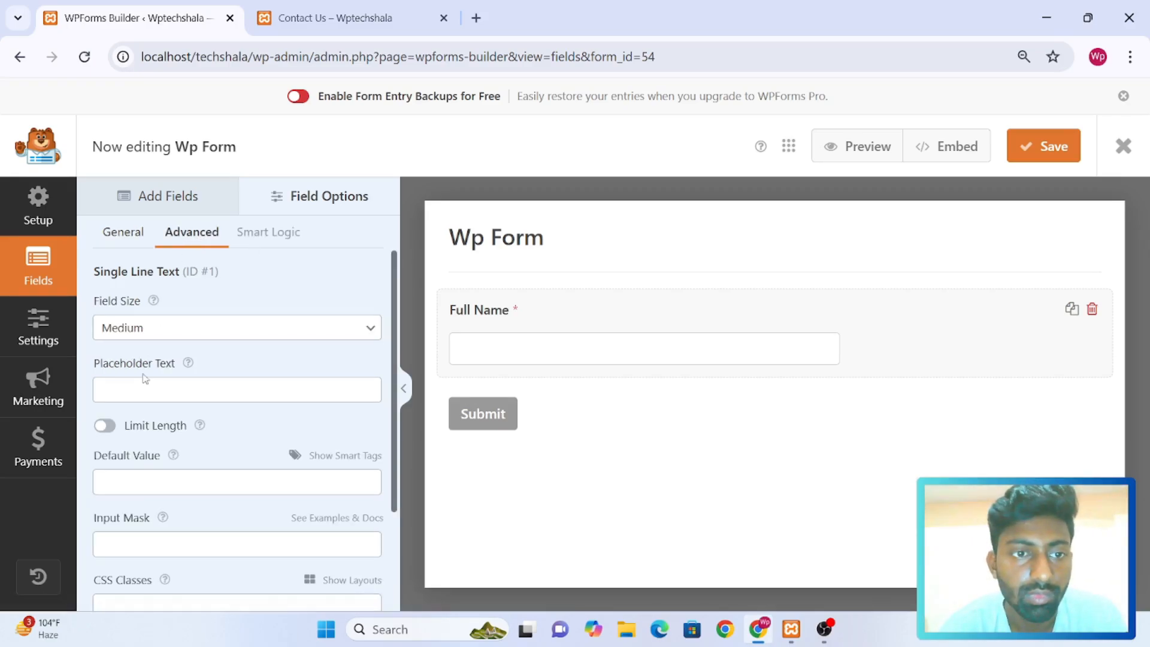
pyautogui.click(201, 334)
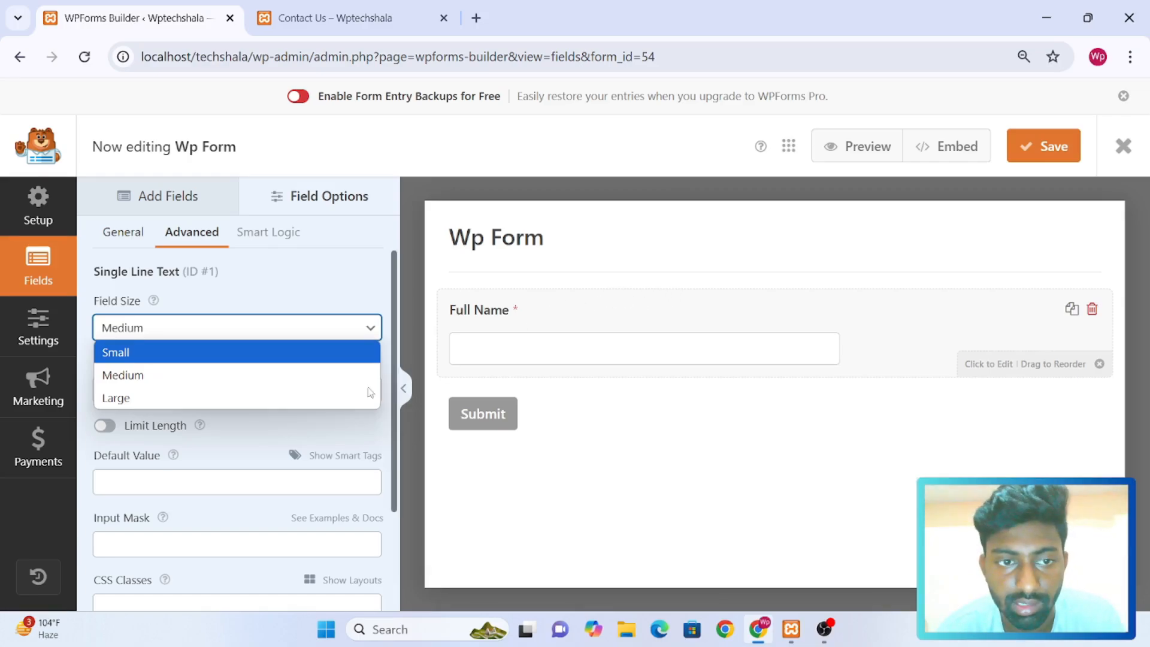
pyautogui.click(351, 352)
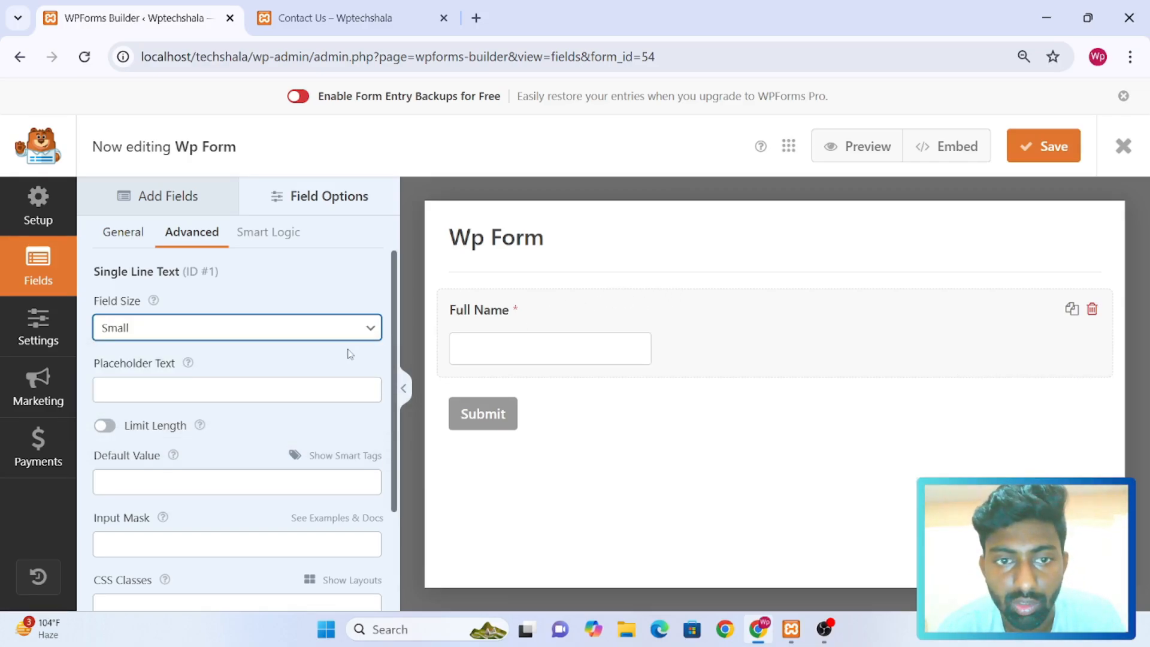
pyautogui.click(308, 330)
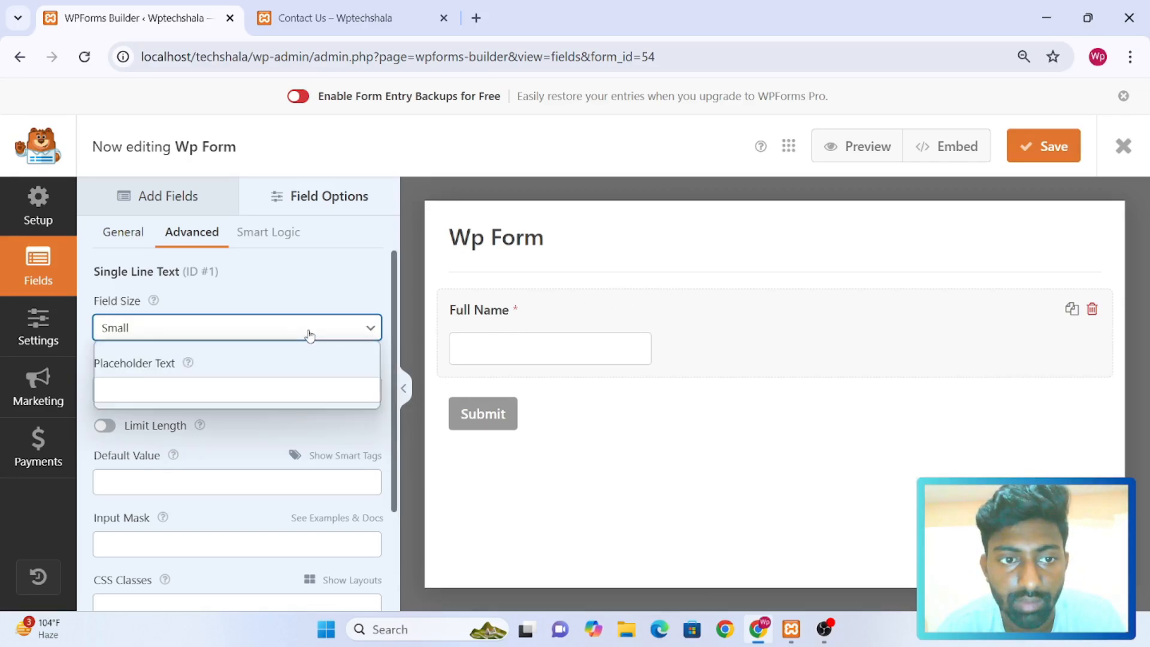
pyautogui.click(304, 372)
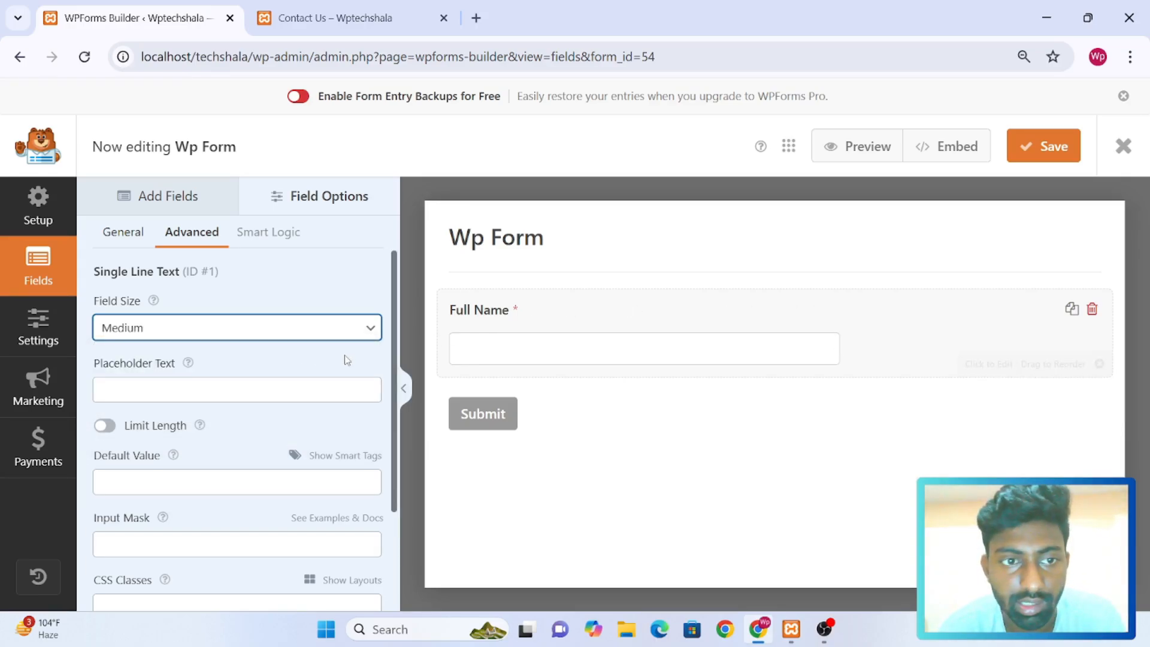
pyautogui.click(311, 329)
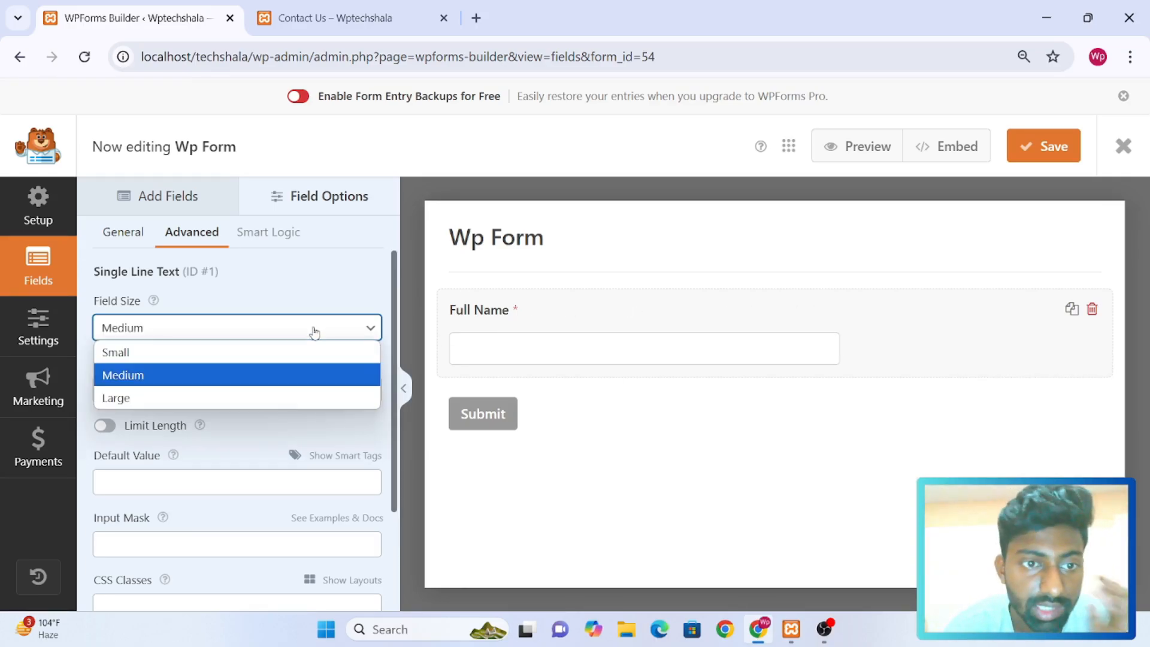
pyautogui.click(294, 394)
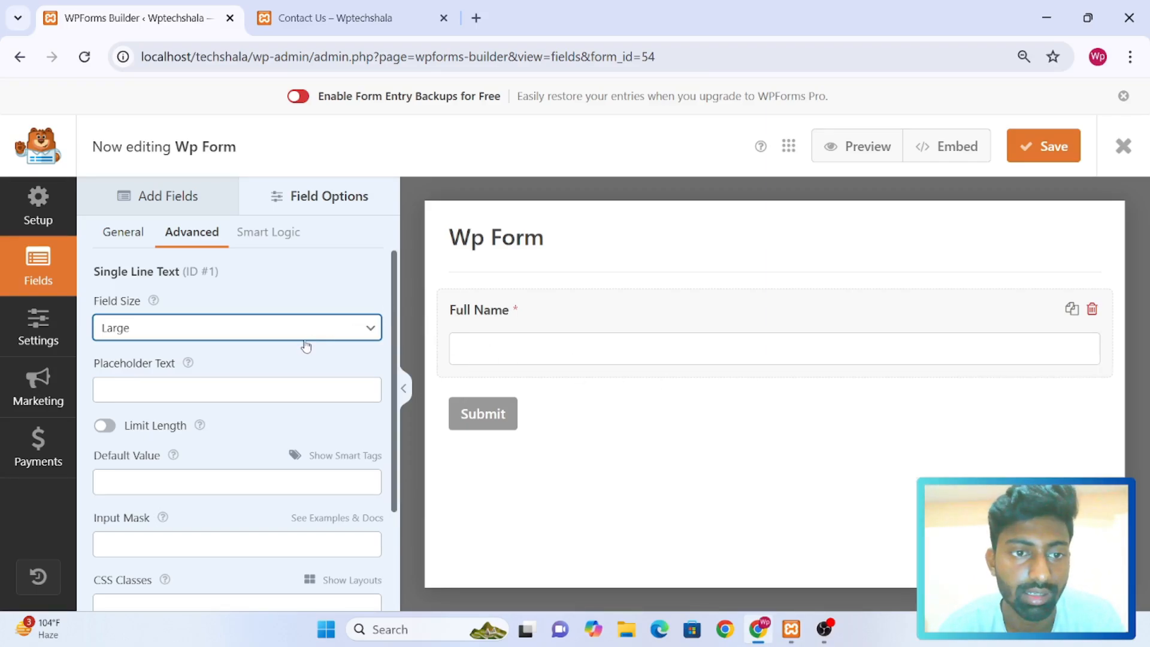
# Set the Full Name field's placeholder text to "Enter Your Name"
pyautogui.click(213, 384)
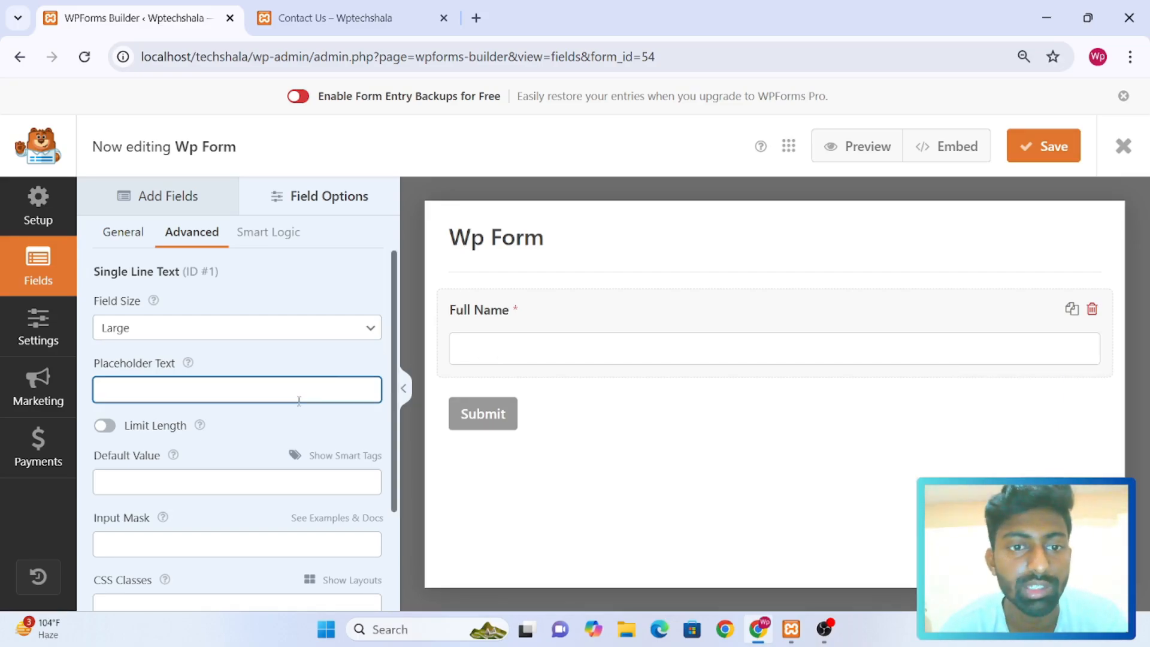
pyautogui.write('Enter Your Name')
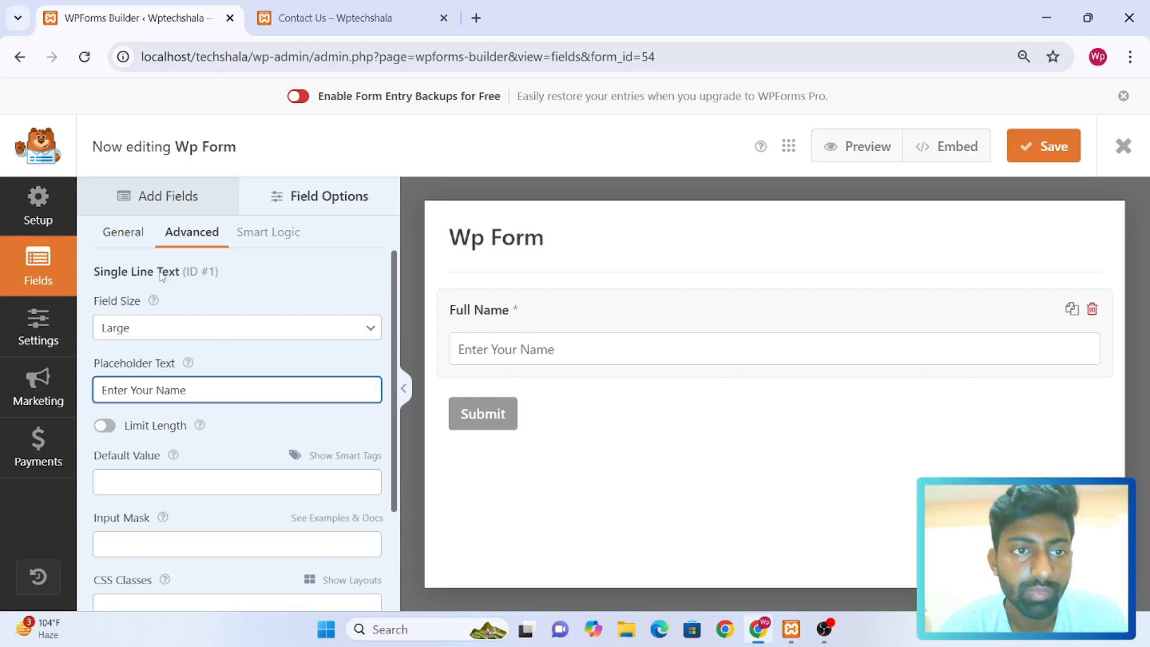
# Add an Email field below Full Name and label it "Your Email", leaving email confirmation disabled after trying it
pyautogui.click(169, 206)
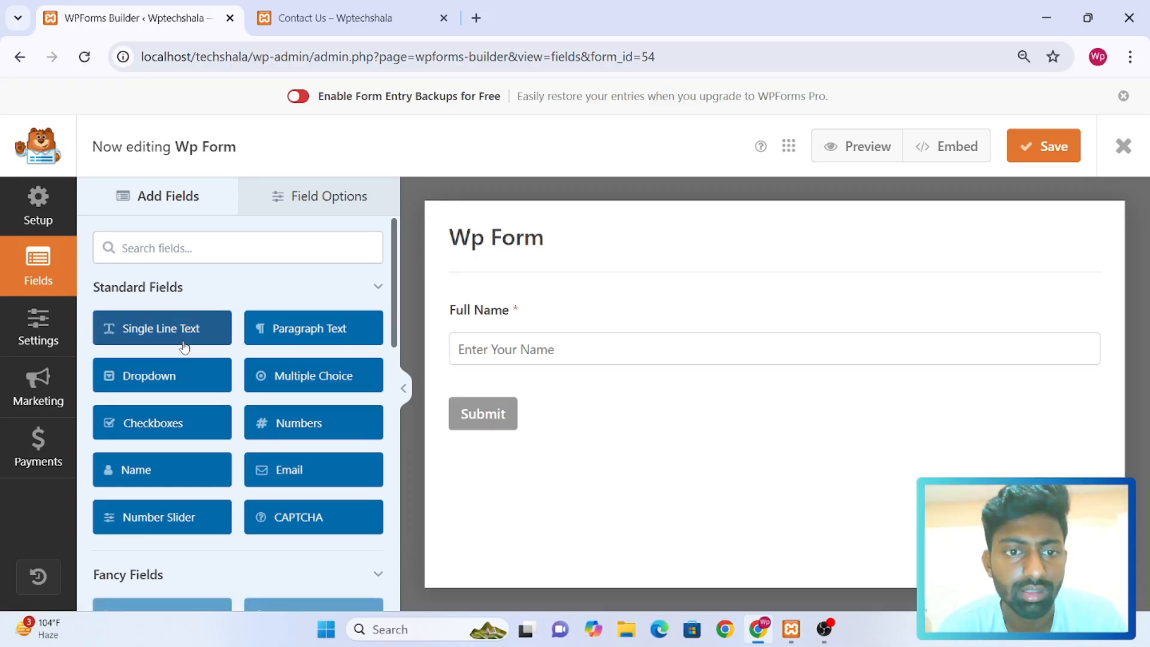
pyautogui.click(287, 472)
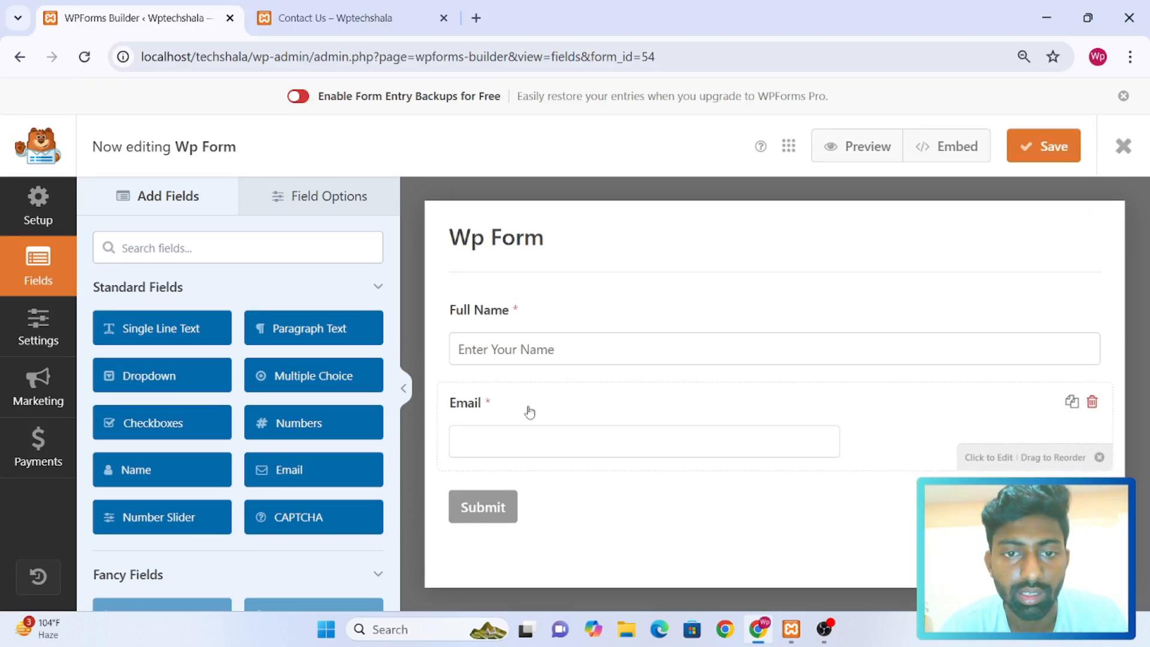
pyautogui.click(529, 410)
pyautogui.click(101, 329)
pyautogui.write('Your Email')
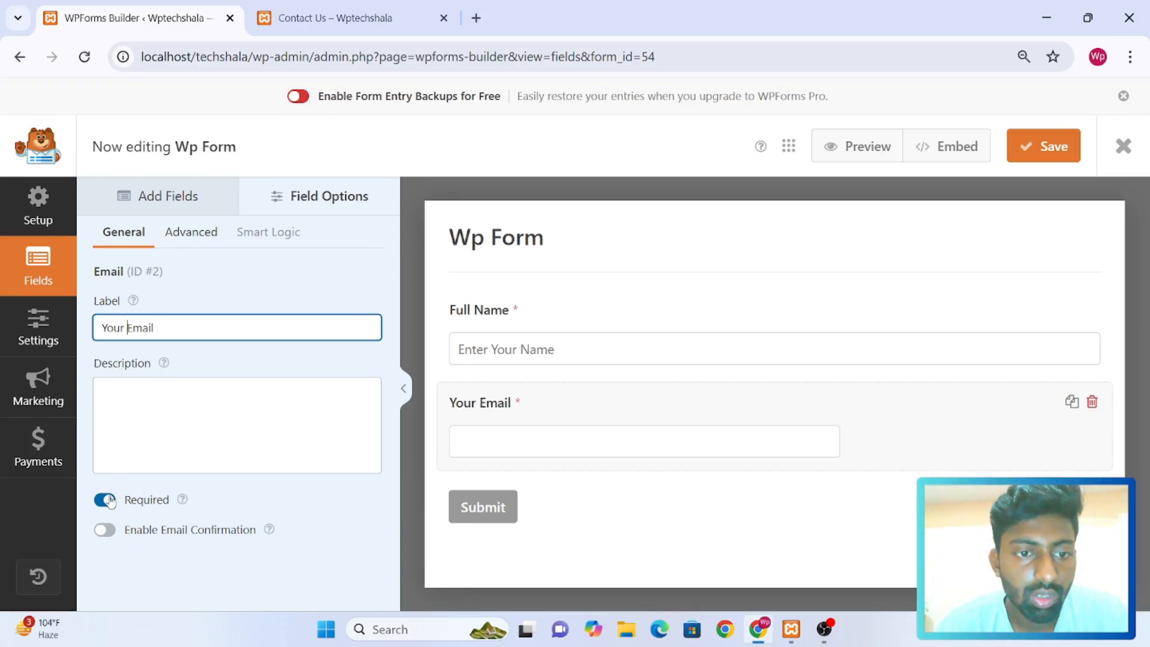
pyautogui.click(106, 537)
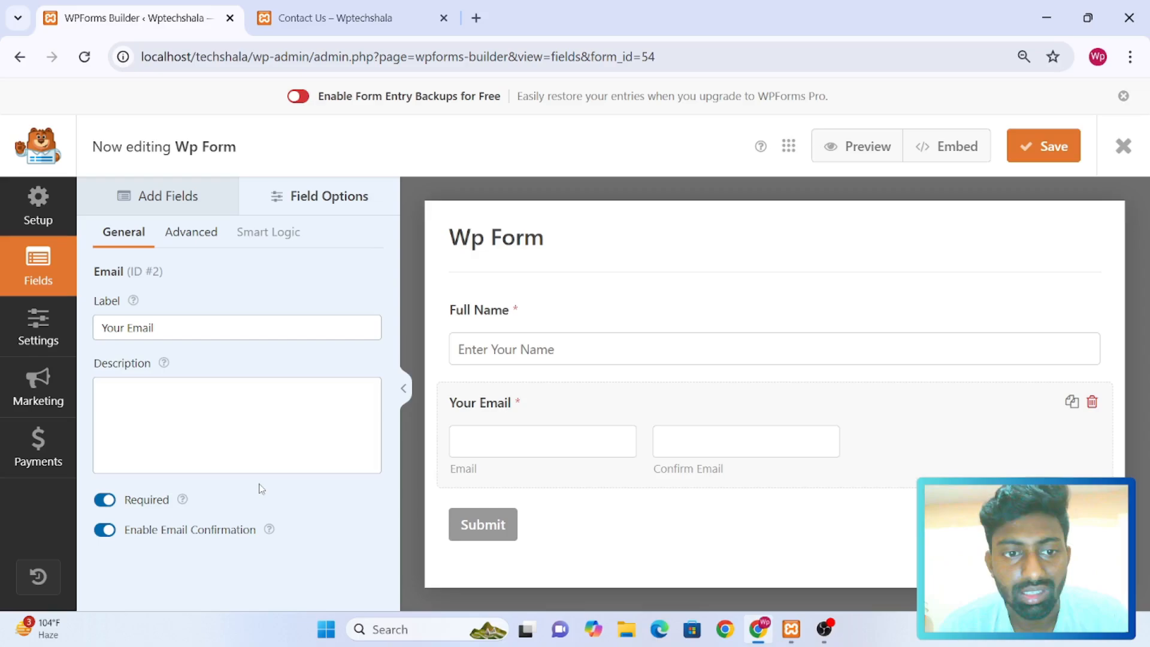
pyautogui.click(105, 533)
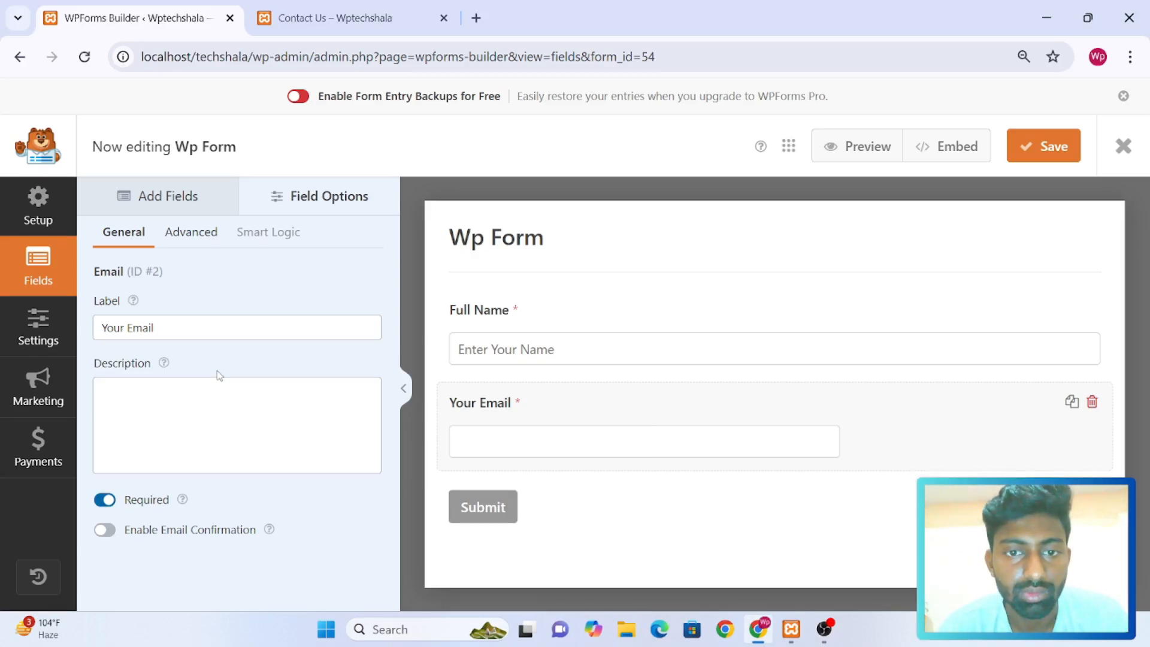
# Set the Your Email field's size to Large and its placeholder text to "Enter Your Email"
pyautogui.click(191, 233)
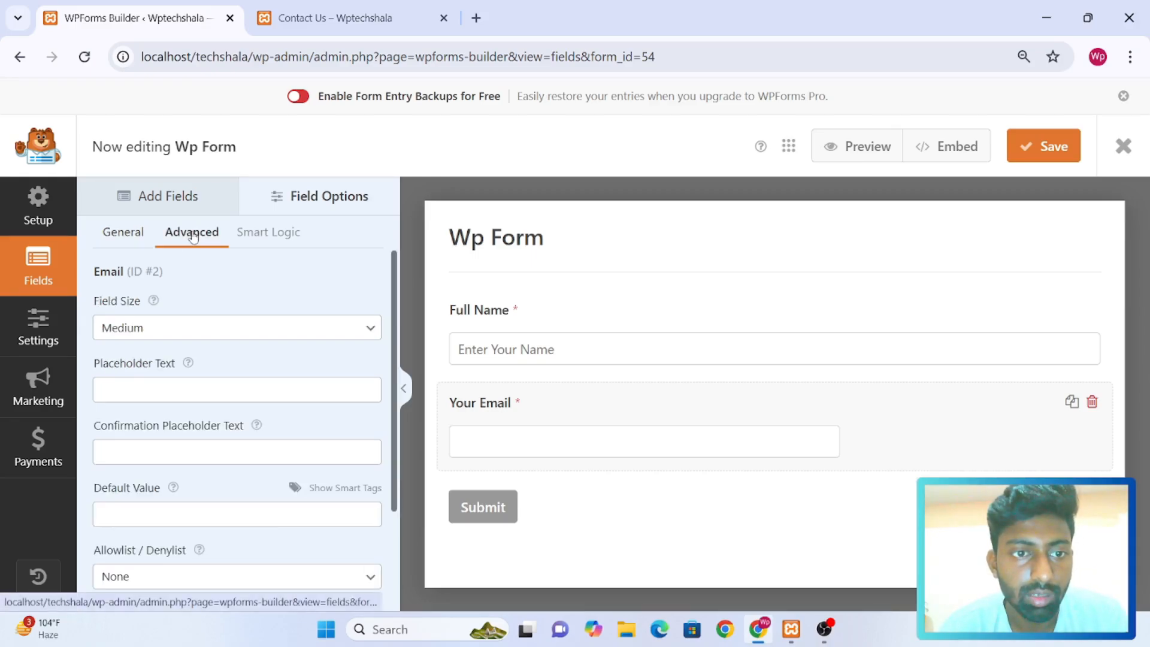
pyautogui.click(133, 330)
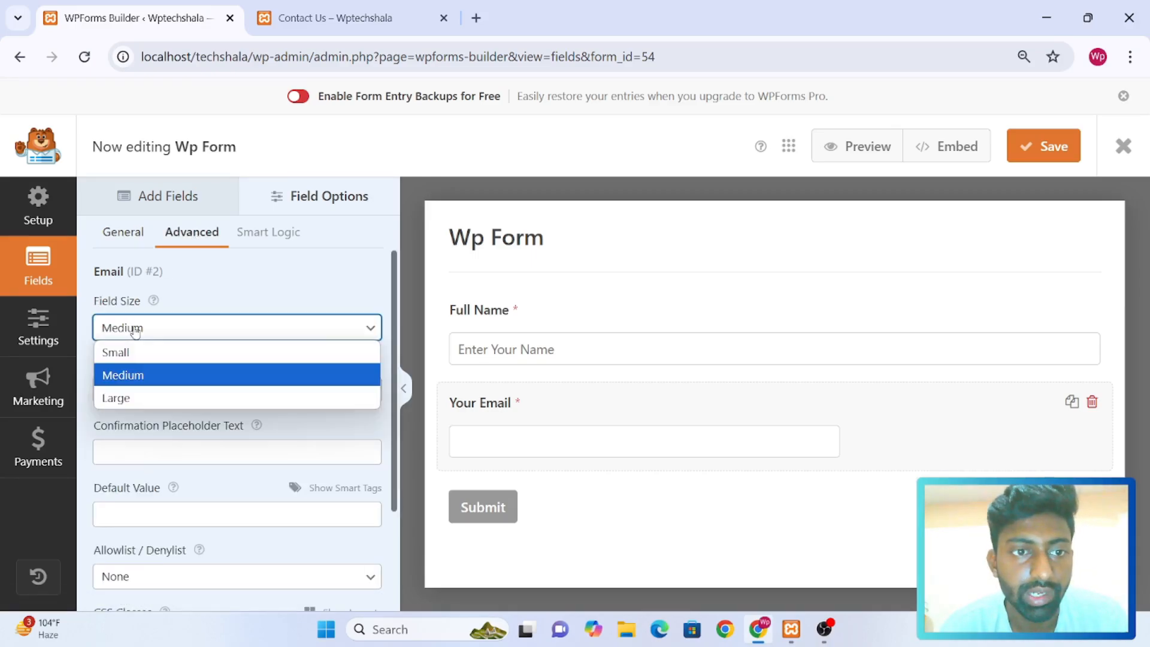
pyautogui.click(145, 392)
pyautogui.click(119, 390)
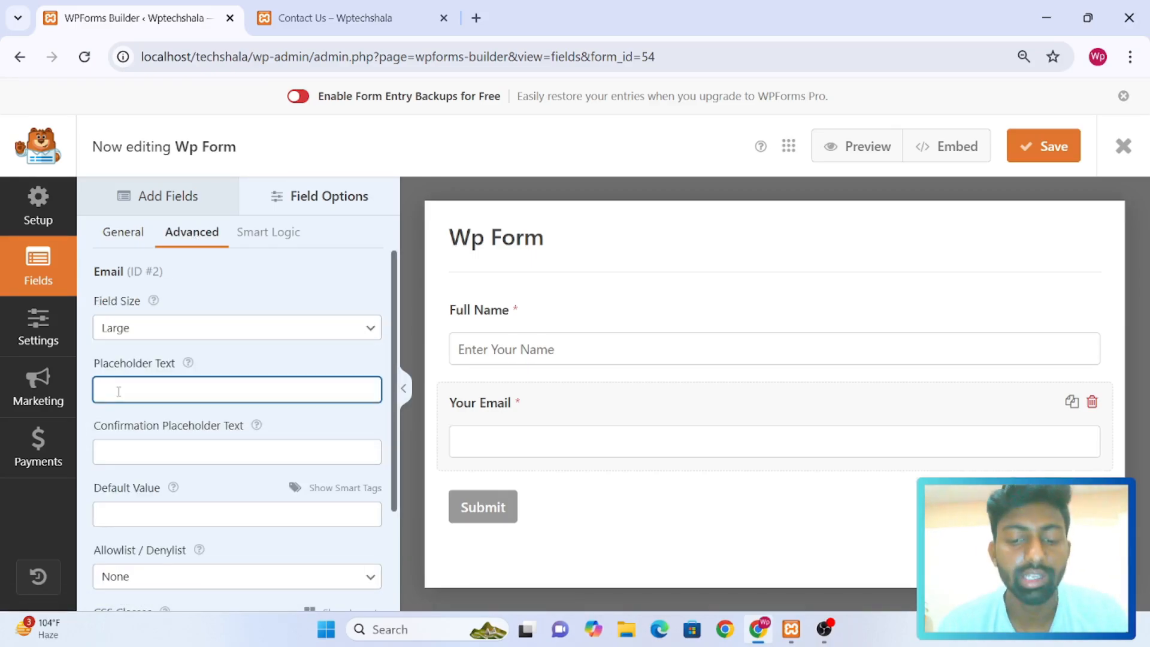
pyautogui.write('En')
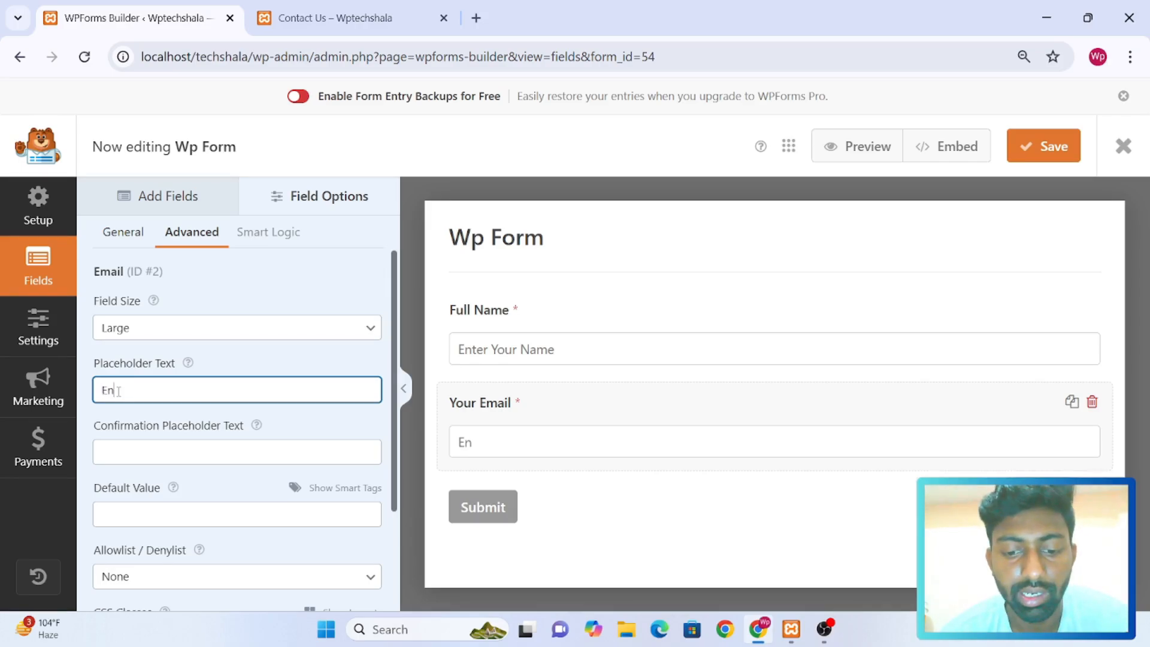
pyautogui.write('ter Your')
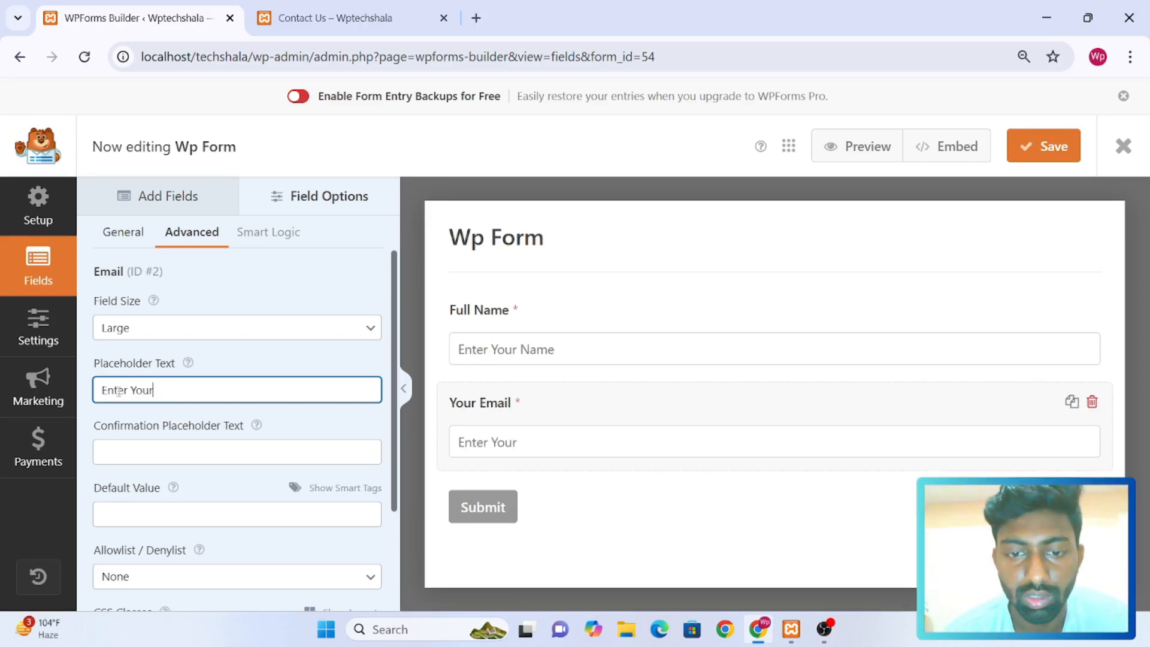
pyautogui.write(' Emai;')
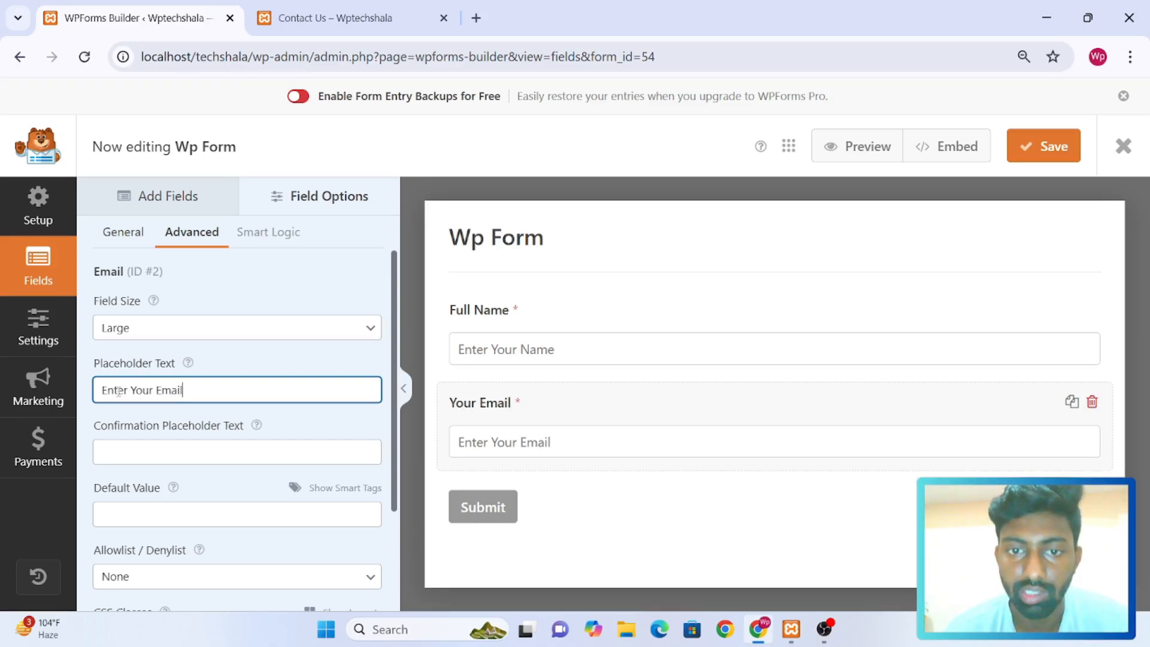
# Add a Numbers field below Your Email and label it "Phone Number"
pyautogui.click(193, 200)
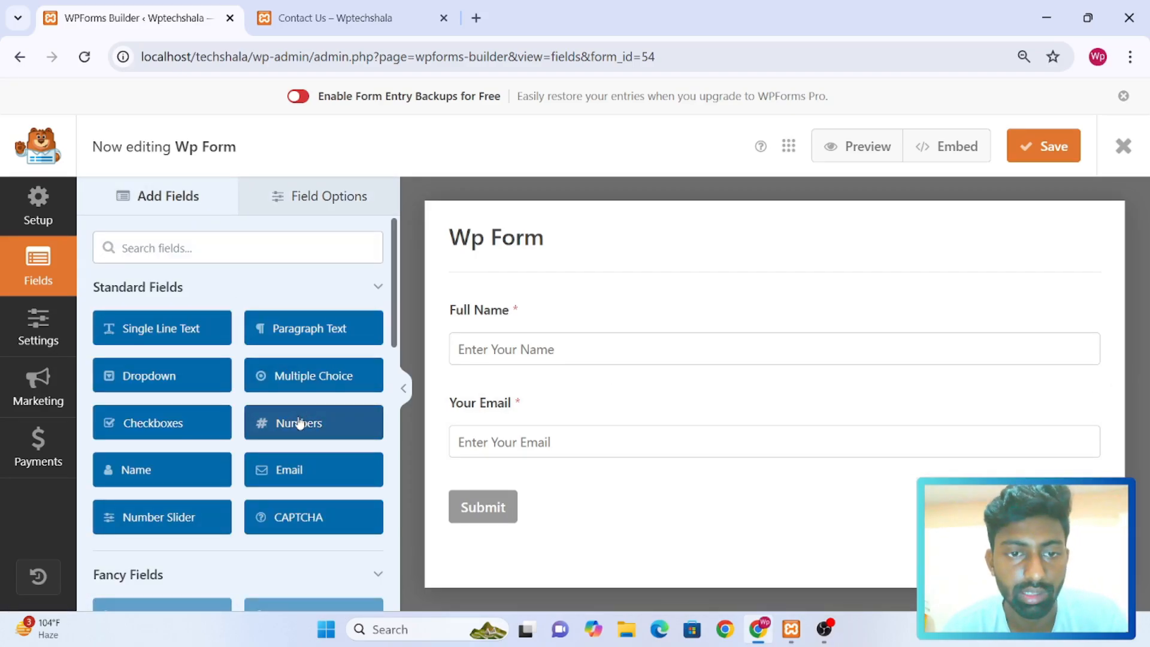
pyautogui.click(299, 423)
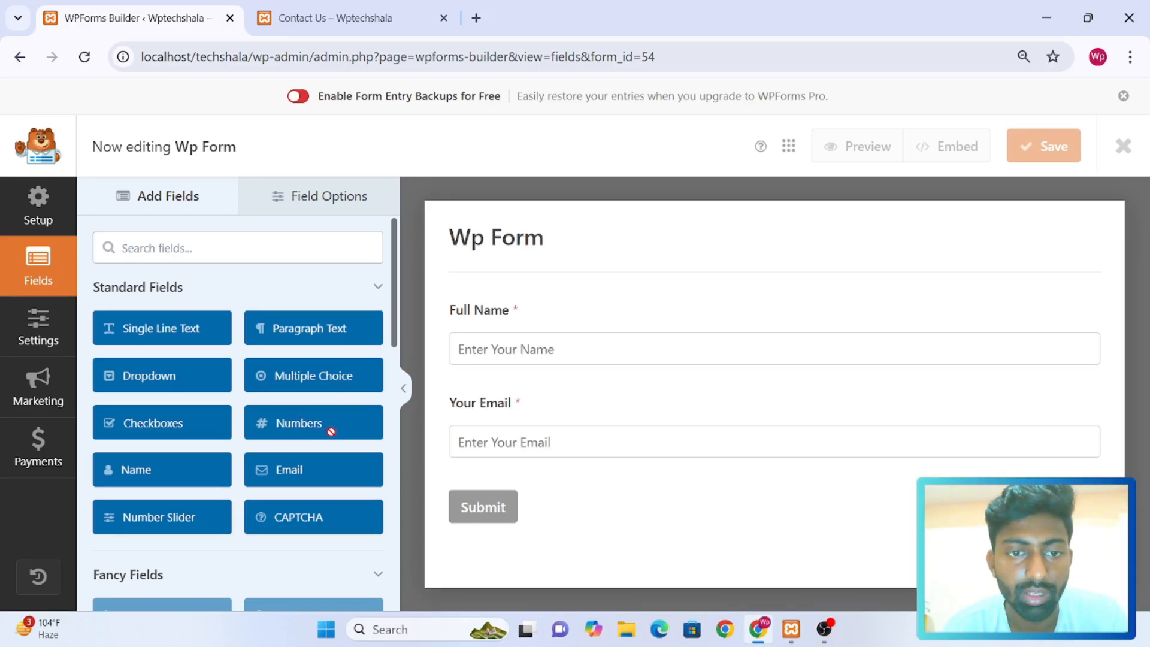
pyautogui.click(548, 458)
pyautogui.click(100, 327)
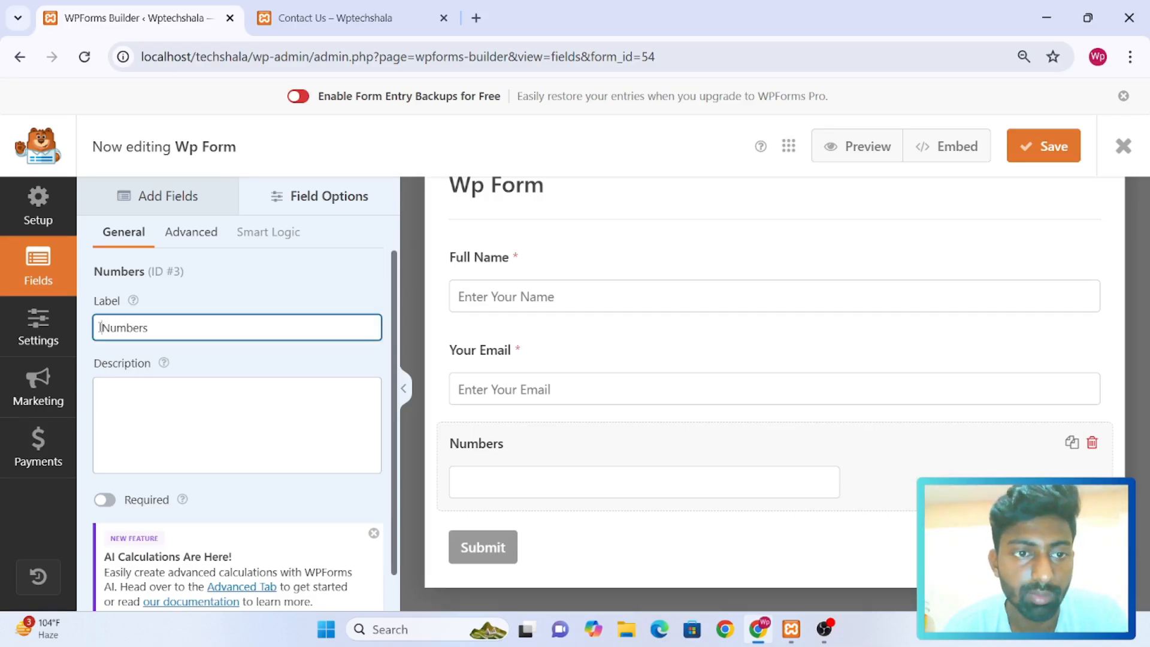
pyautogui.write('Phone')
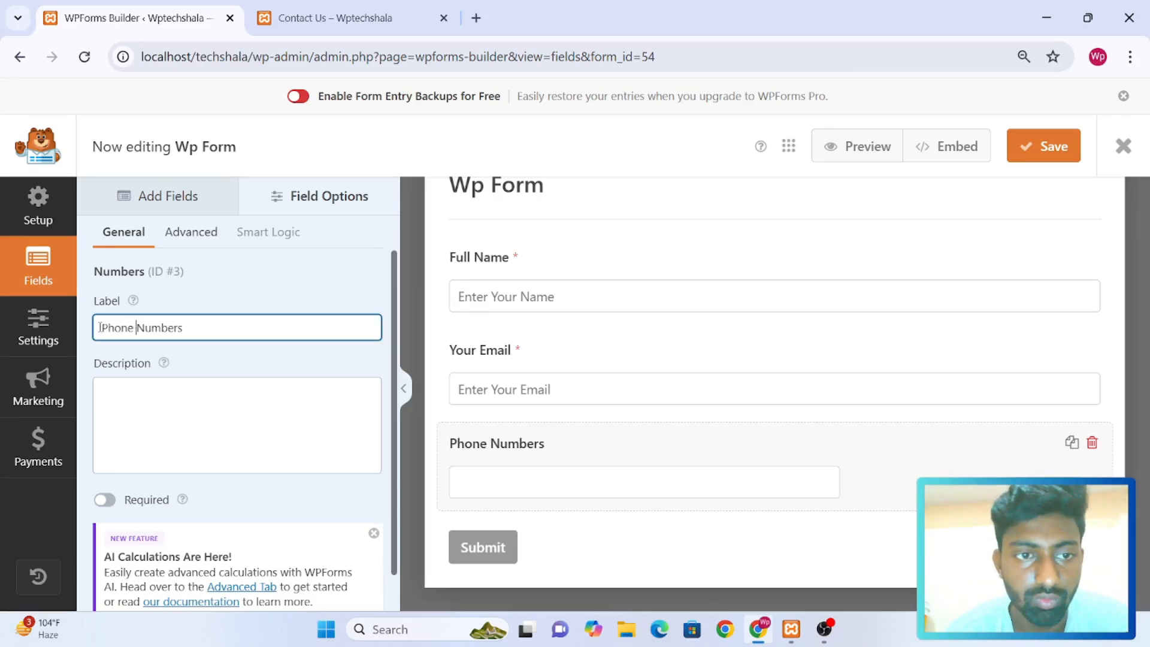
pyautogui.press('End')
pyautogui.press('BackSpace')
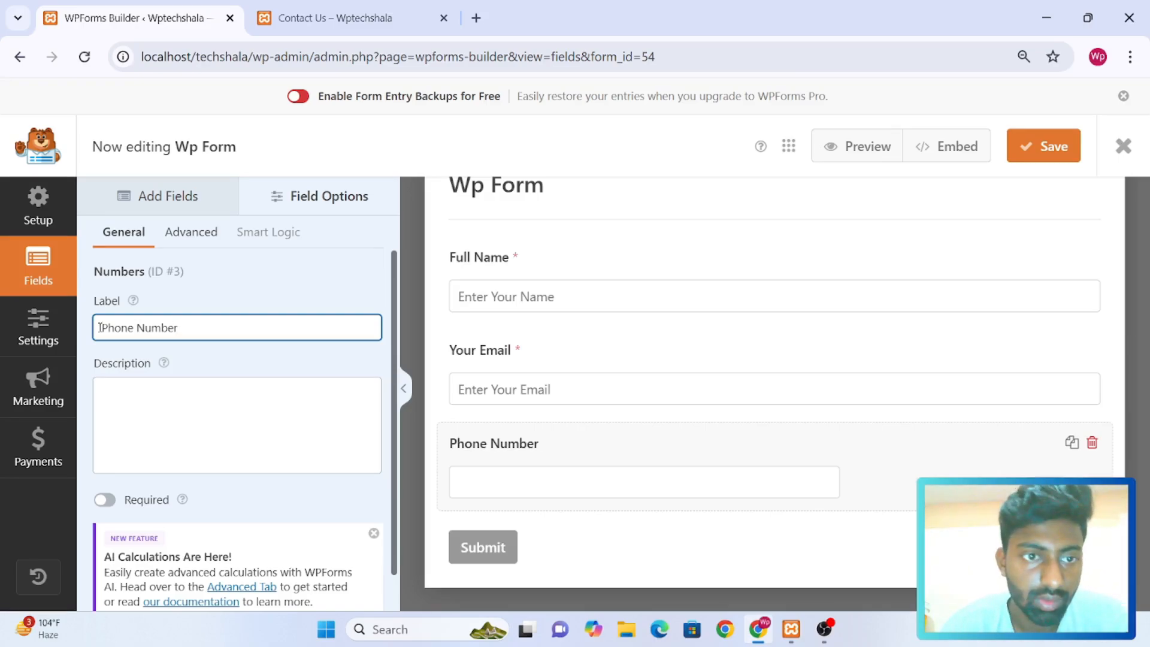
# Set the Phone Number field's placeholder text to "Enter Your Phone No."
pyautogui.click(176, 240)
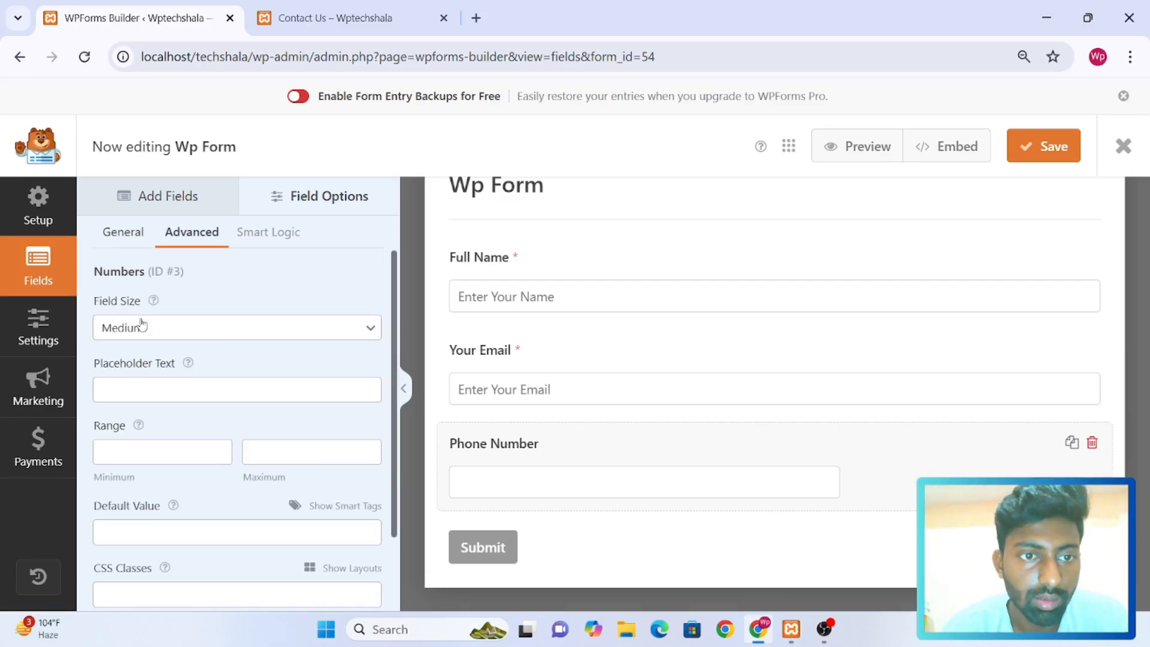
pyautogui.click(117, 401)
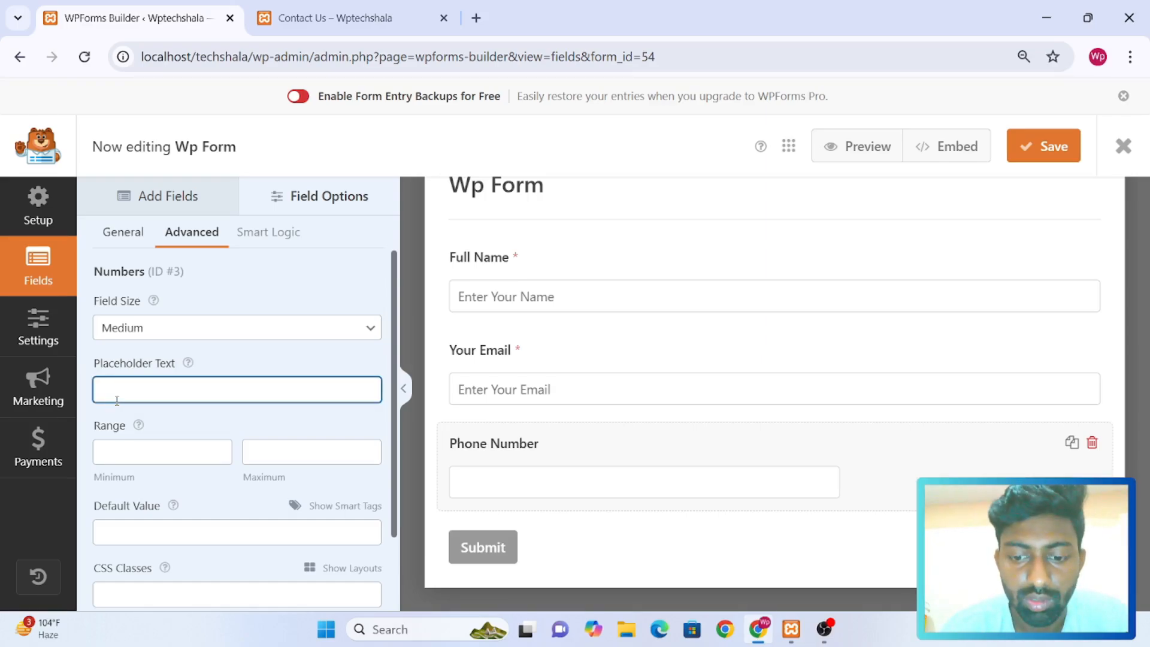
pyautogui.write('Your')
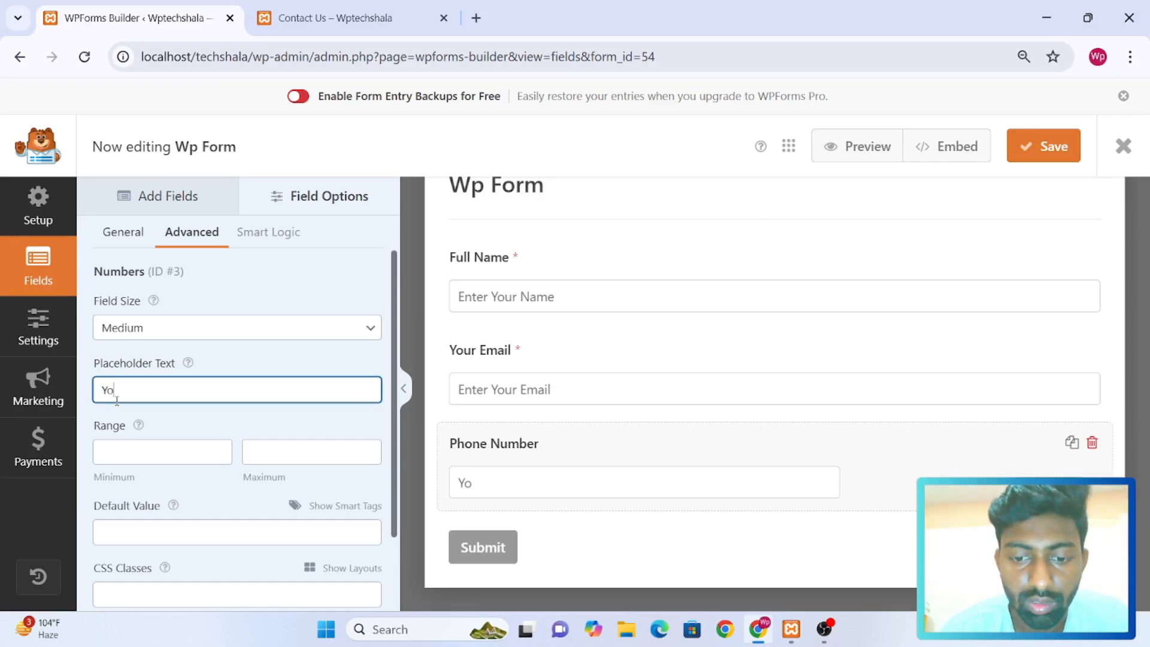
pyautogui.press('BackSpace')
pyautogui.press('BackSpace')
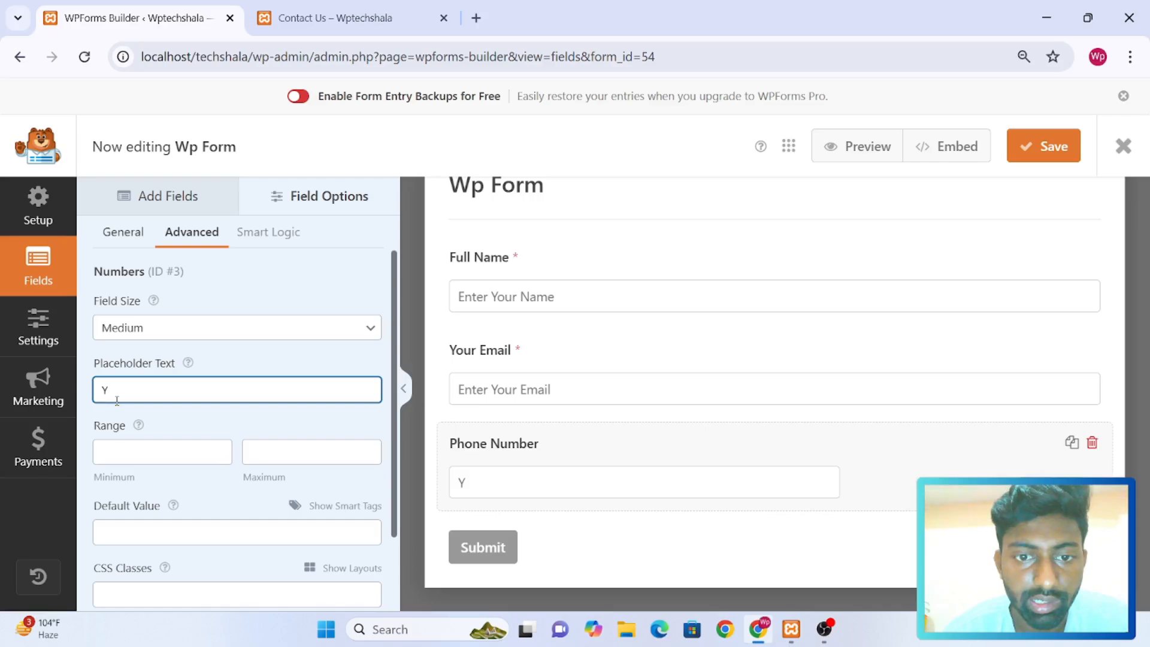
pyautogui.write('Ent')
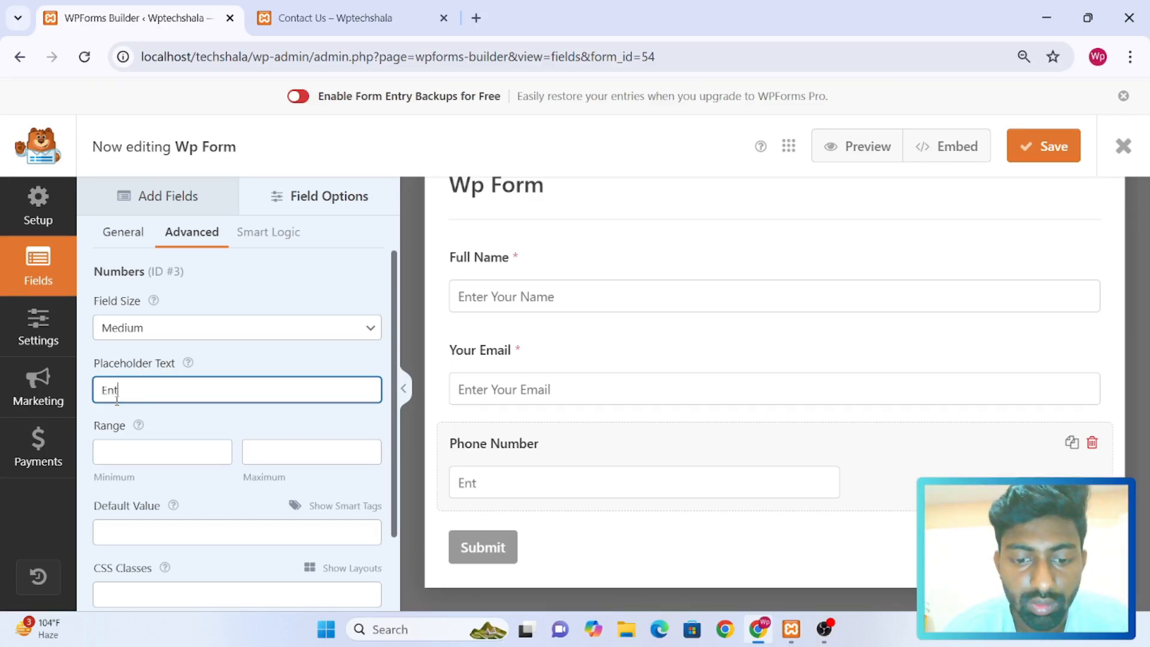
pyautogui.write('er Your ')
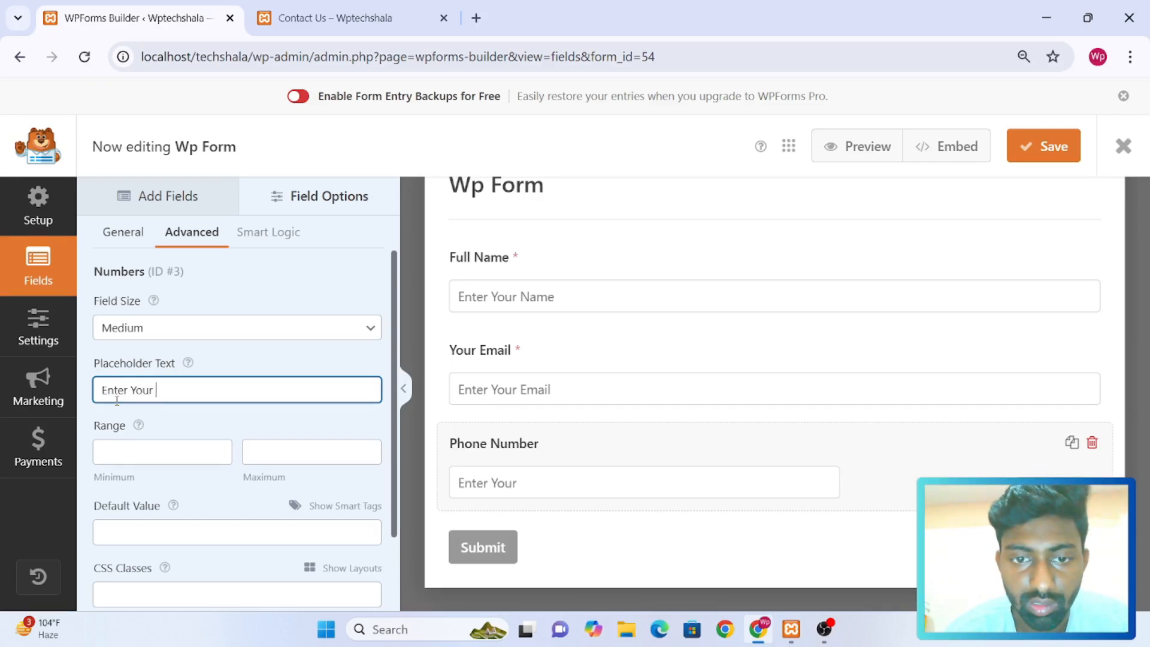
pyautogui.write('Phone ')
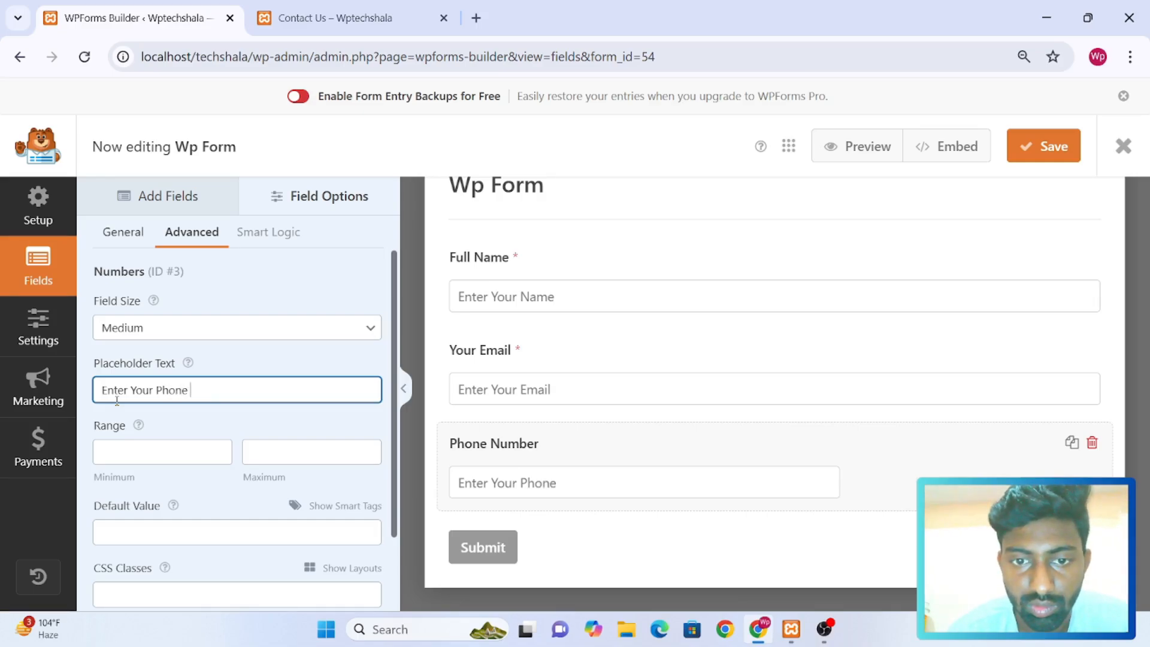
pyautogui.write('No.')
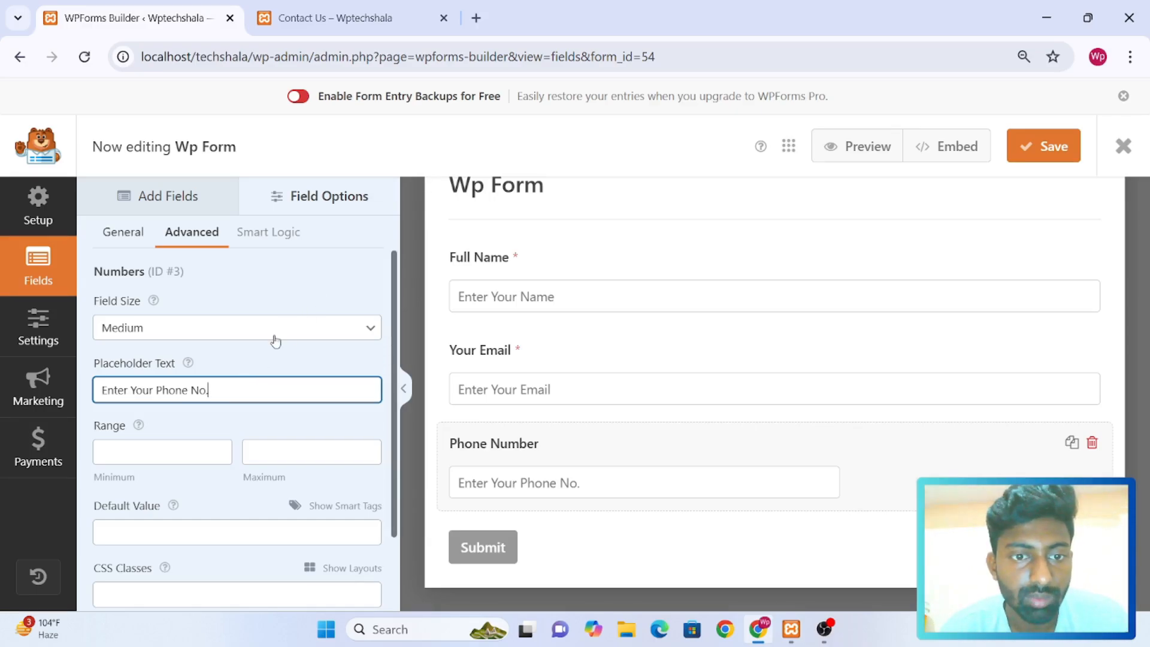
pyautogui.scroll(-1, 275, 335)
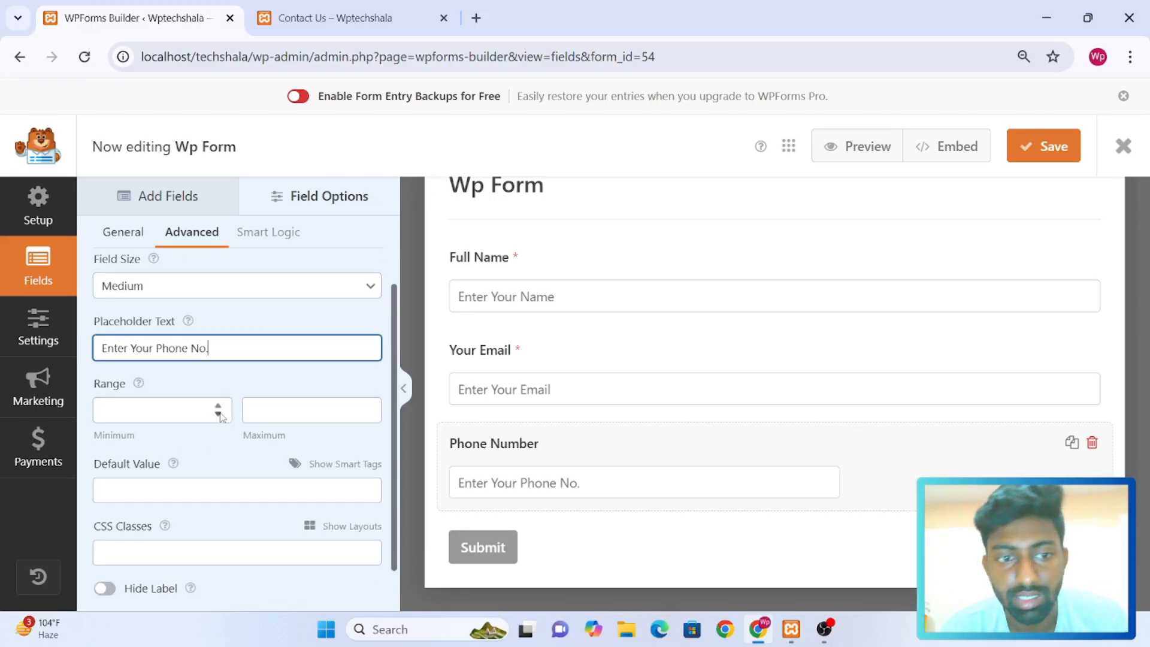
pyautogui.scroll(1, 221, 413)
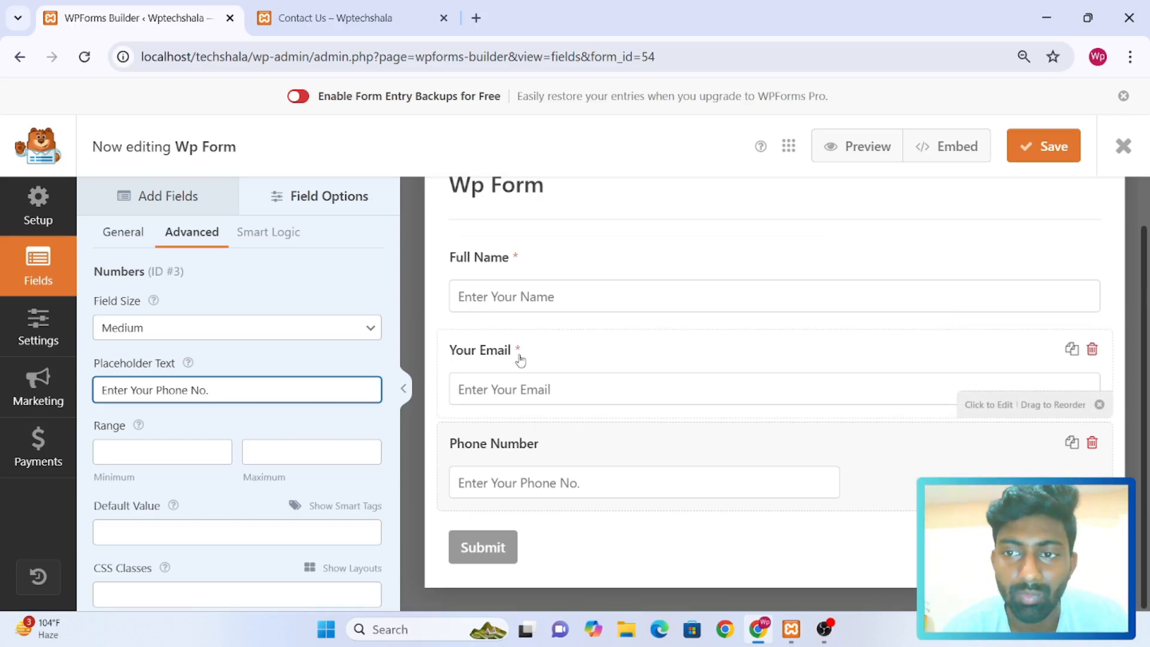
# Set the Phone Number field's size to Large
pyautogui.click(185, 211)
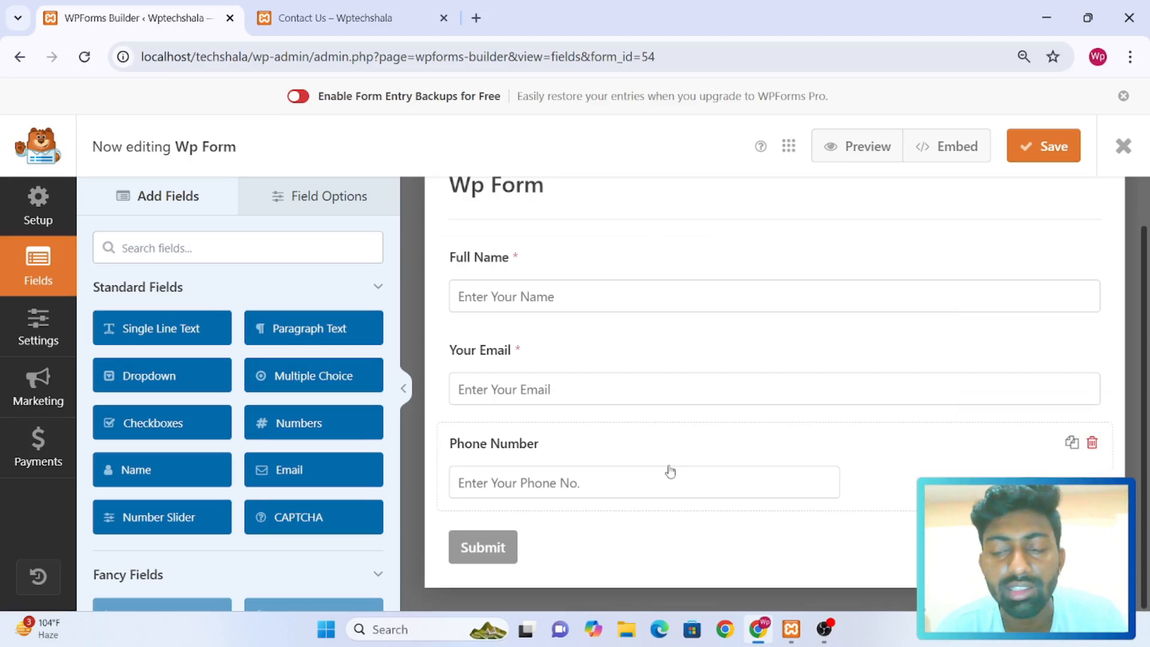
pyautogui.click(649, 451)
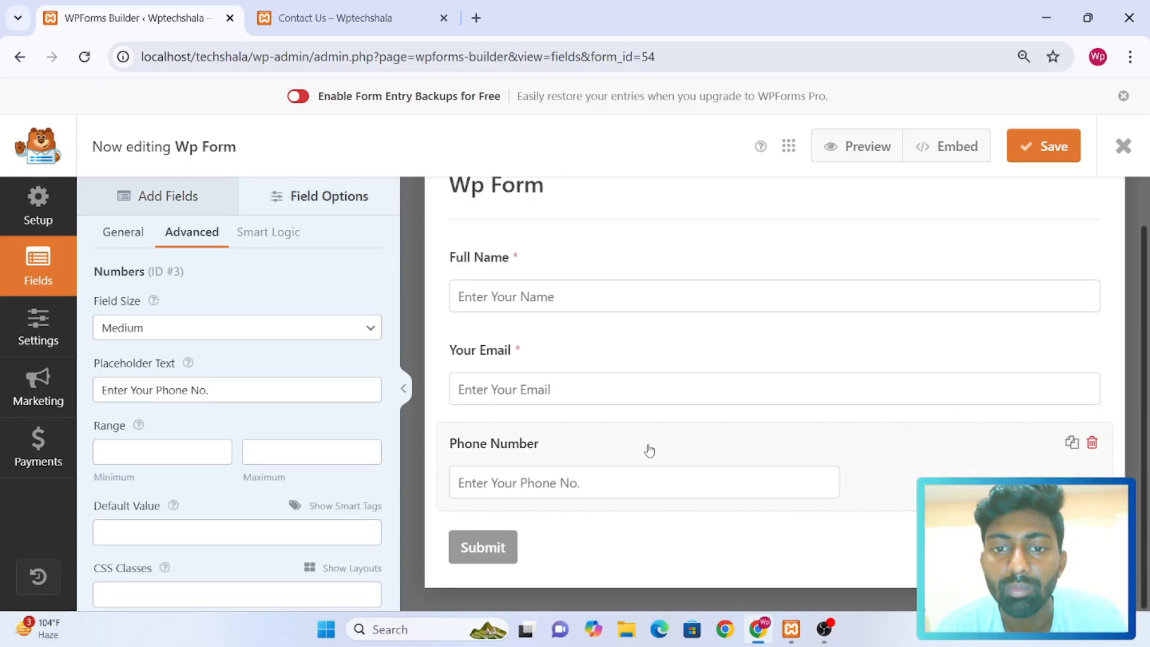
pyautogui.click(244, 334)
pyautogui.click(213, 397)
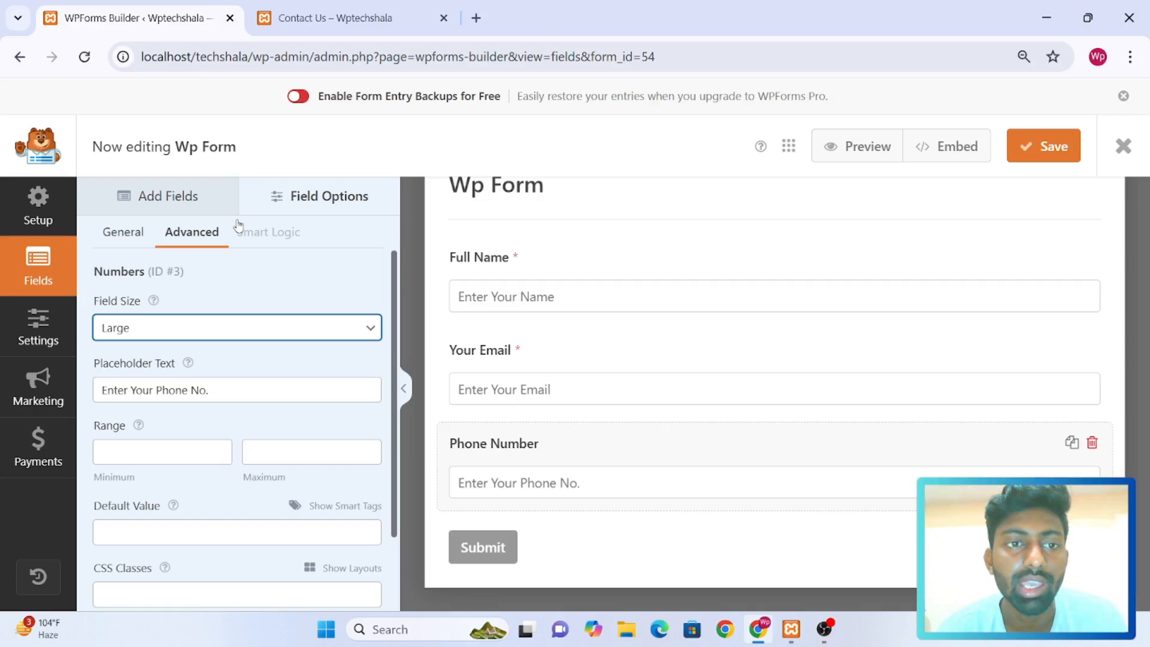
# Add a Paragraph Text field below Phone Number and label it "Your Query"
pyautogui.click(195, 192)
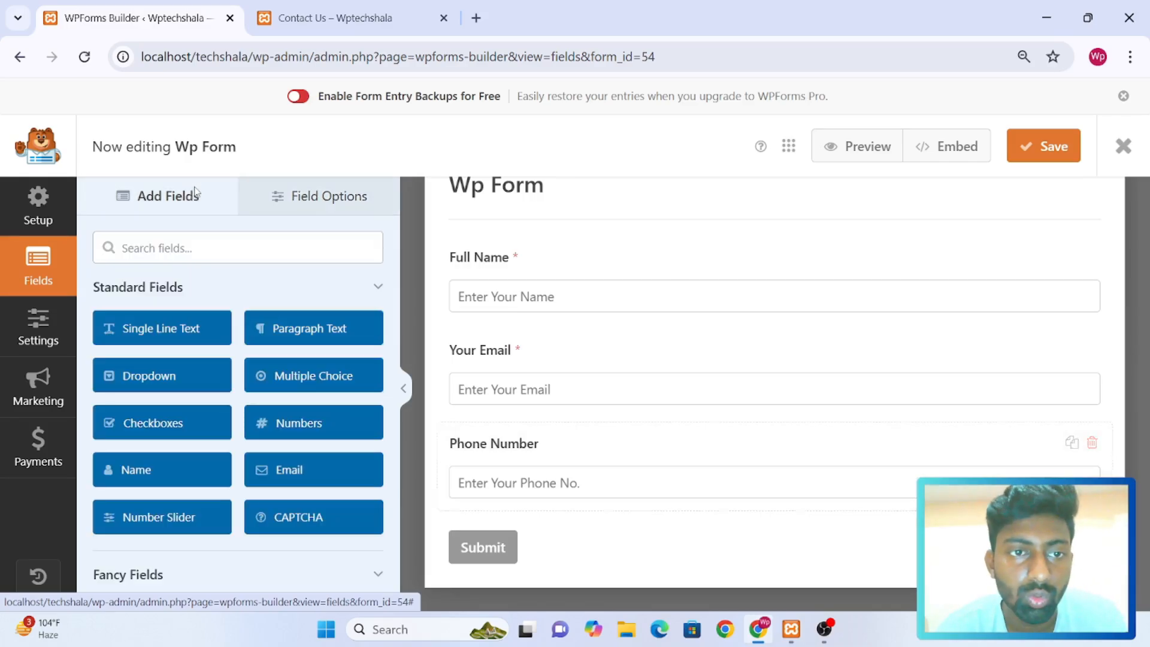
pyautogui.click(349, 331)
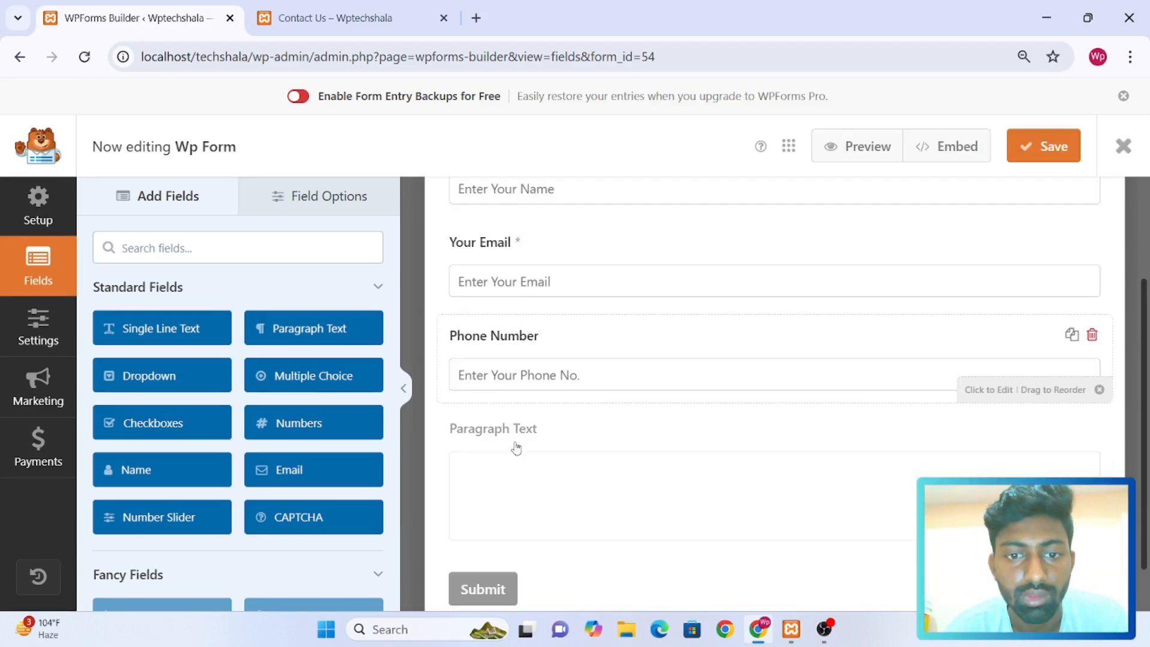
pyautogui.click(479, 386)
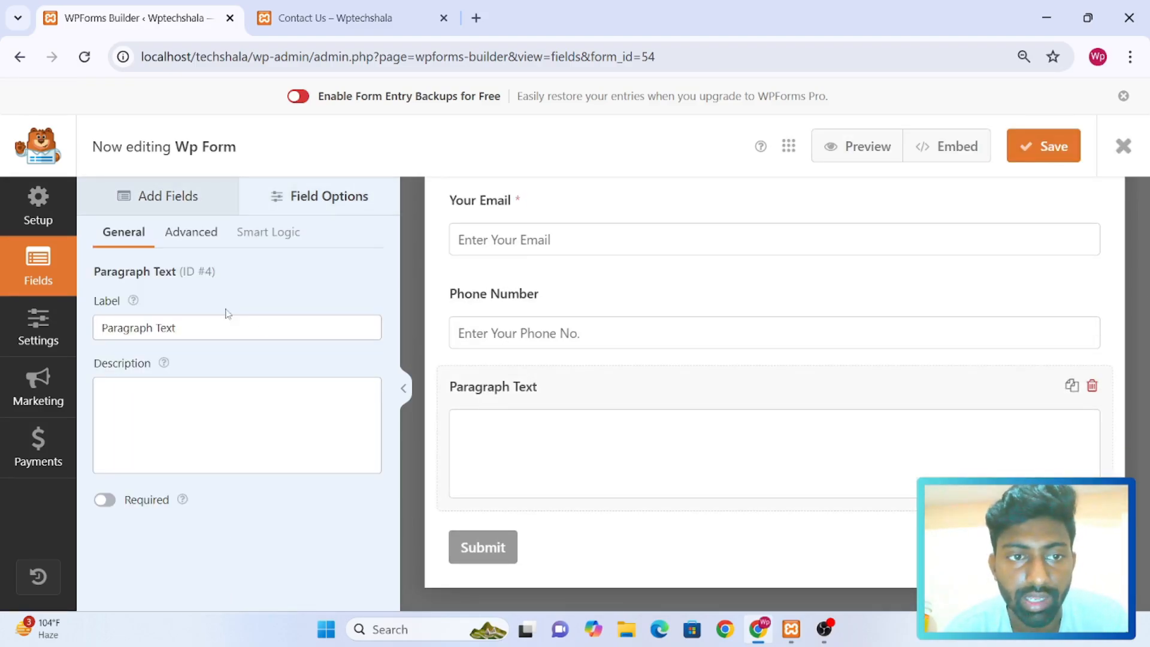
pyautogui.click(191, 338)
pyautogui.hotkey('ctrl', 'a')
pyautogui.press('BackSpace')
pyautogui.write('Your Query')
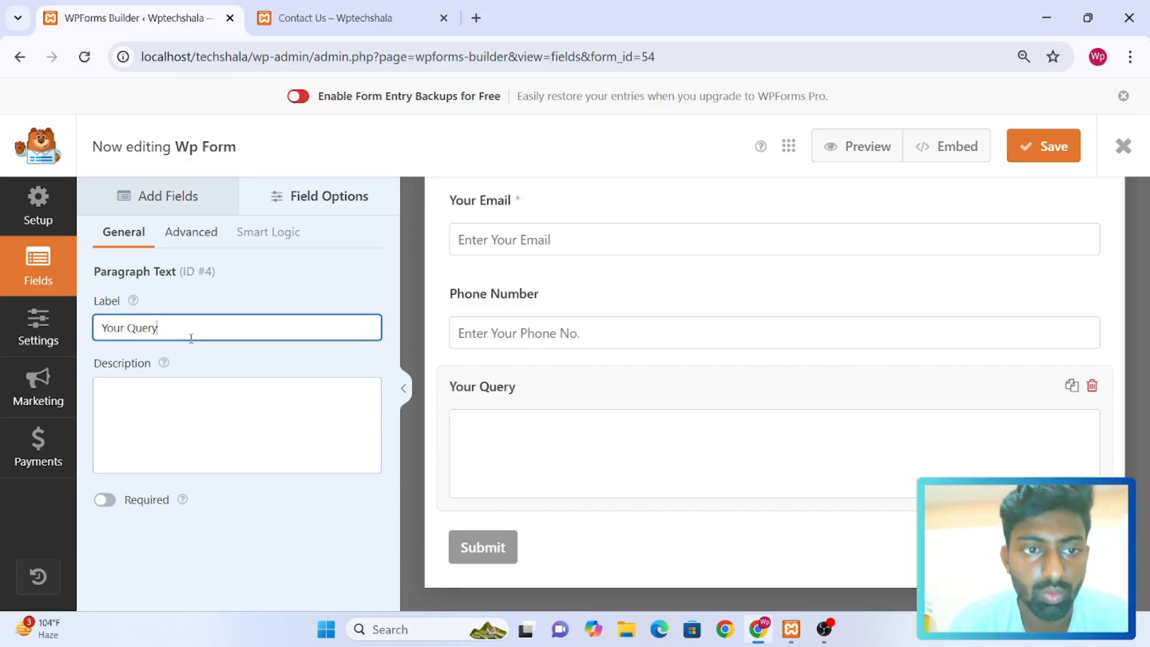
pyautogui.click(170, 381)
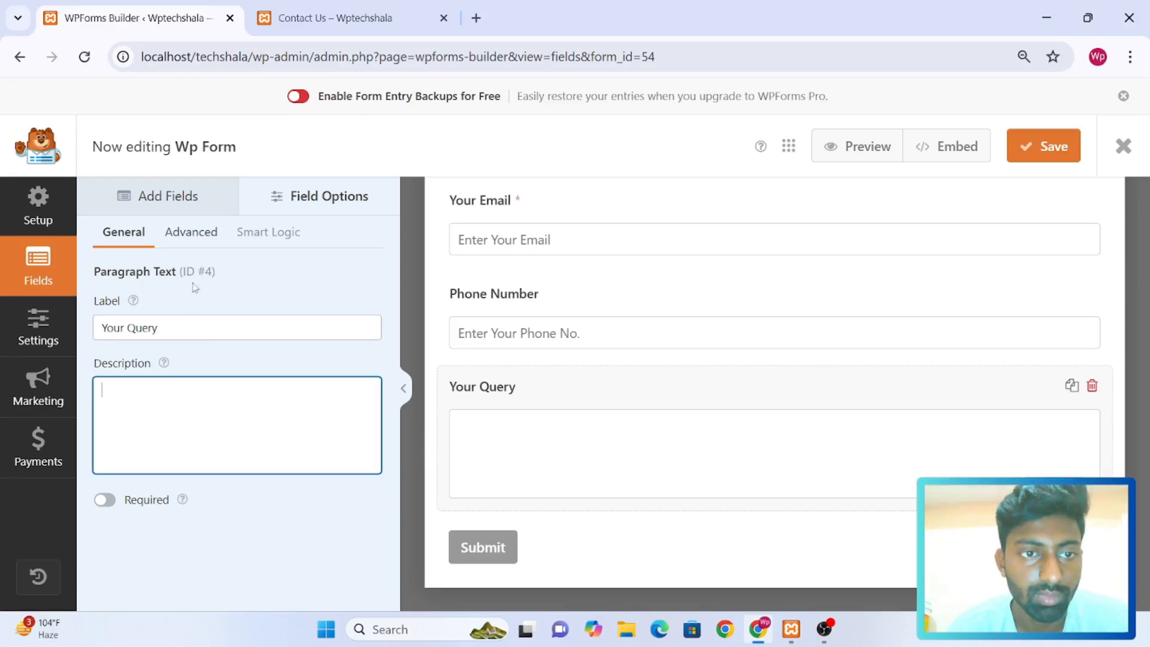
# Try the Large field size on the Your Query field and set it back to Medium
pyautogui.click(215, 234)
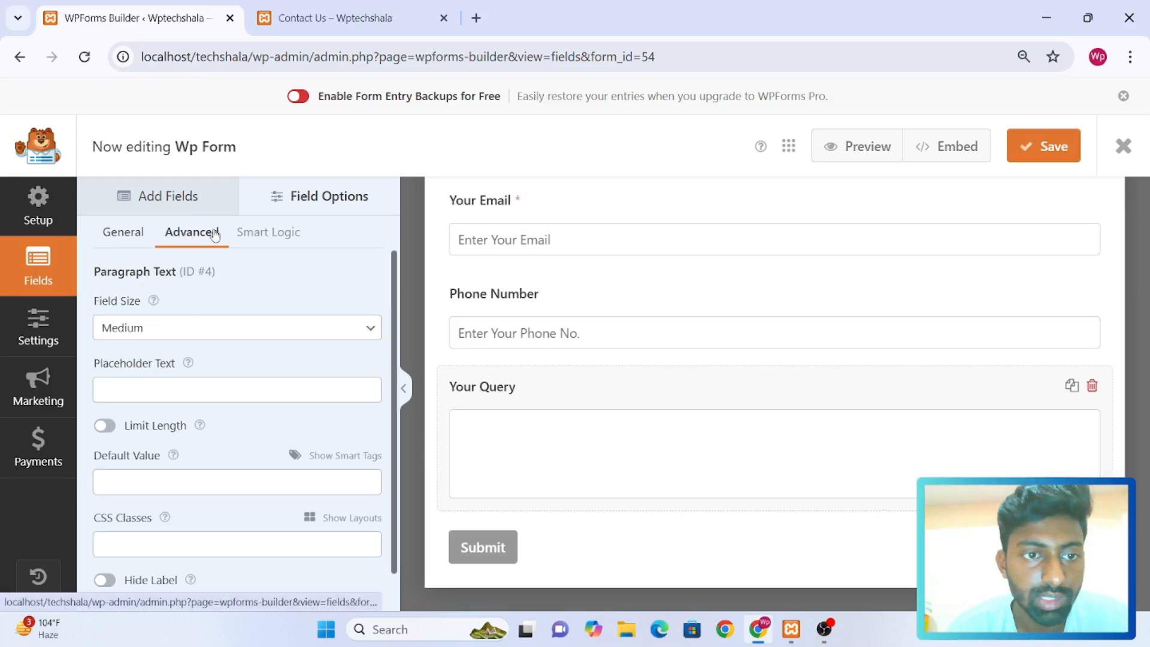
pyautogui.click(169, 327)
pyautogui.click(153, 397)
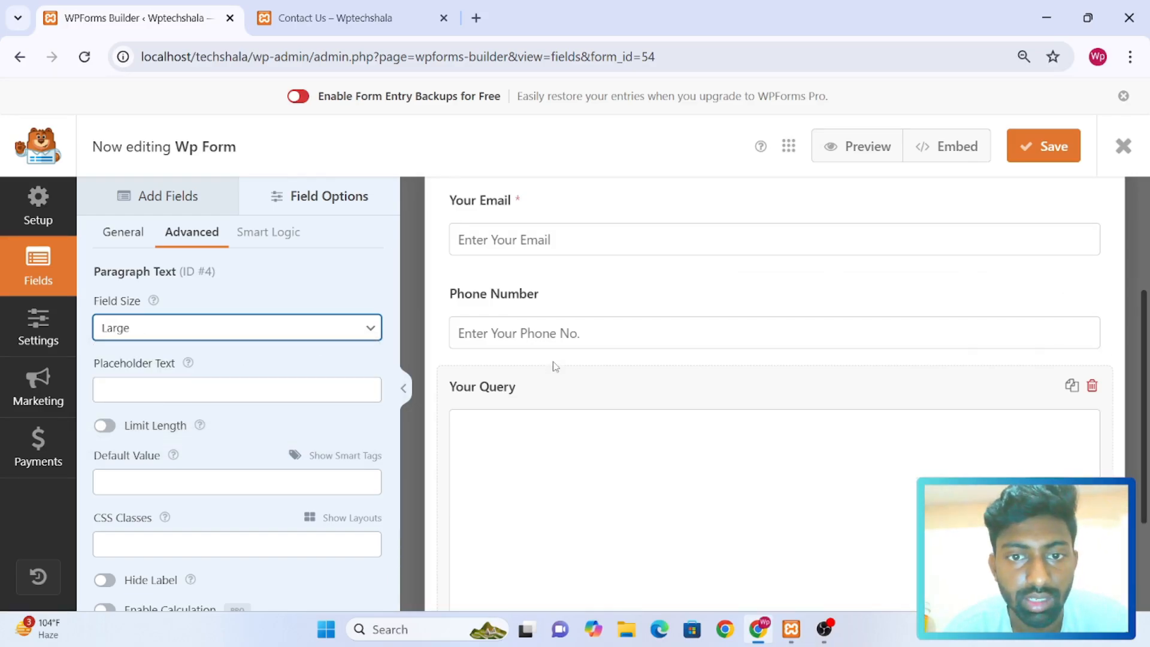
pyautogui.scroll(-3, 554, 366)
pyautogui.scroll(2, 553, 365)
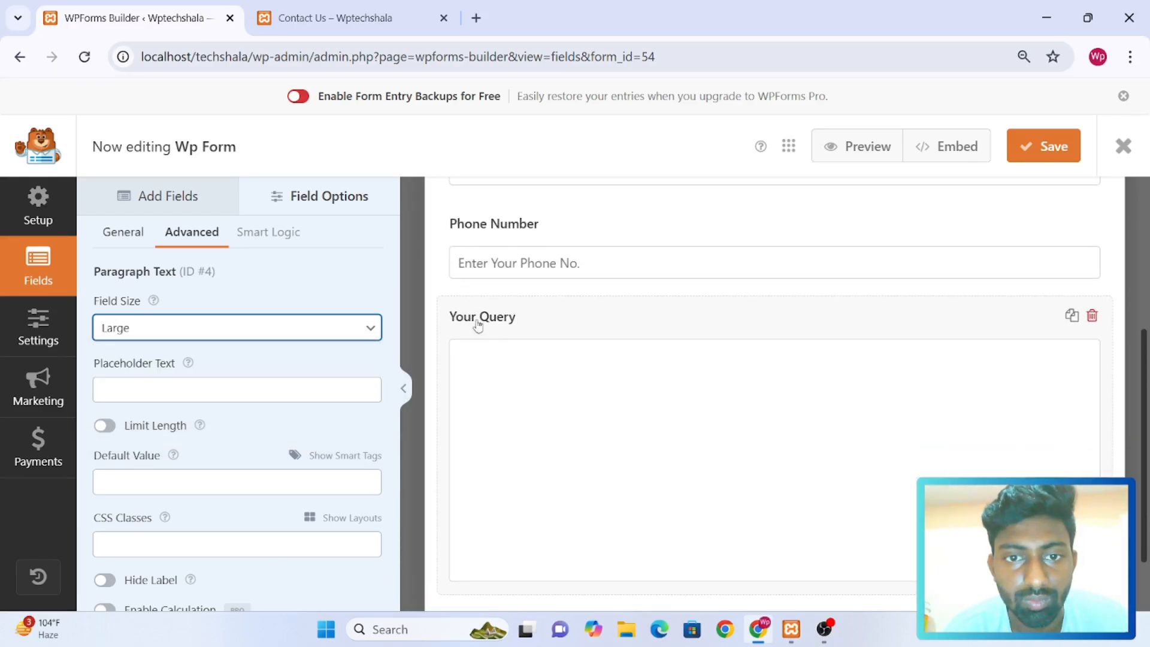
pyautogui.click(351, 328)
pyautogui.click(310, 372)
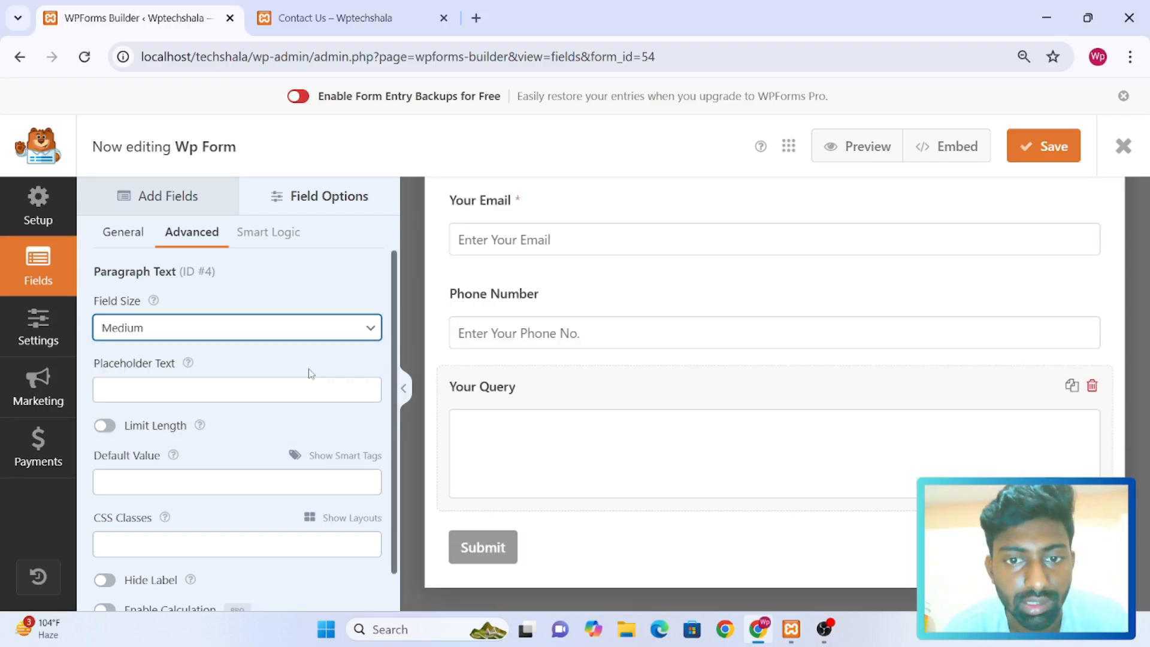
# Set the Your Query field's placeholder text to "Enter Your Query" and look over the form
pyautogui.click(180, 386)
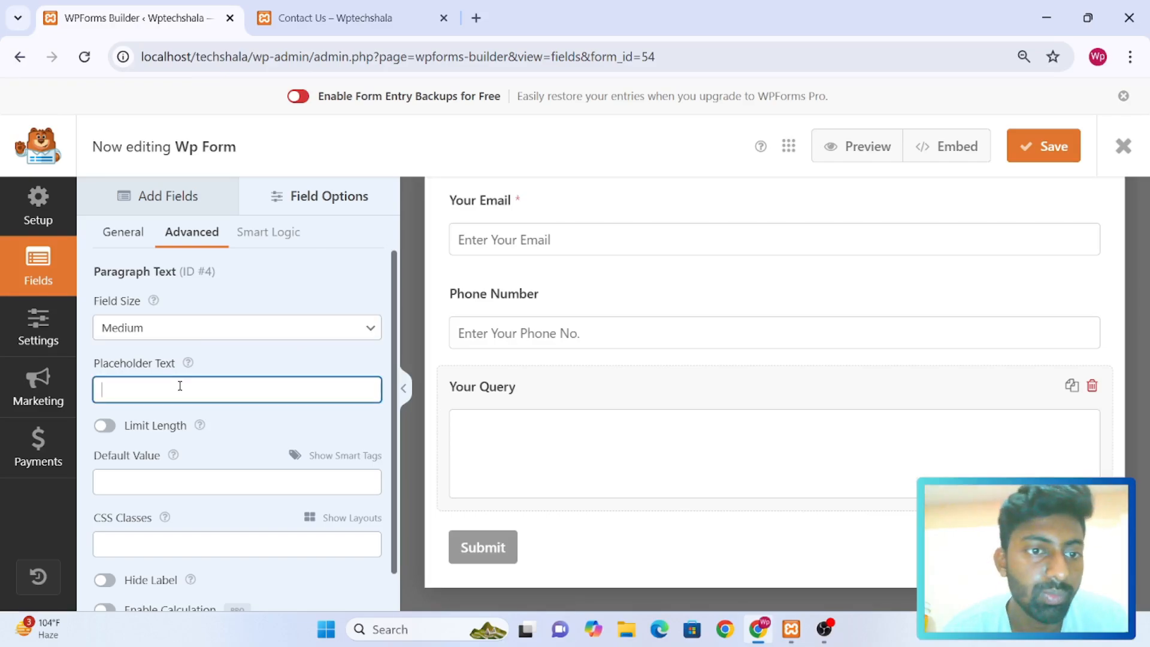
pyautogui.write('E')
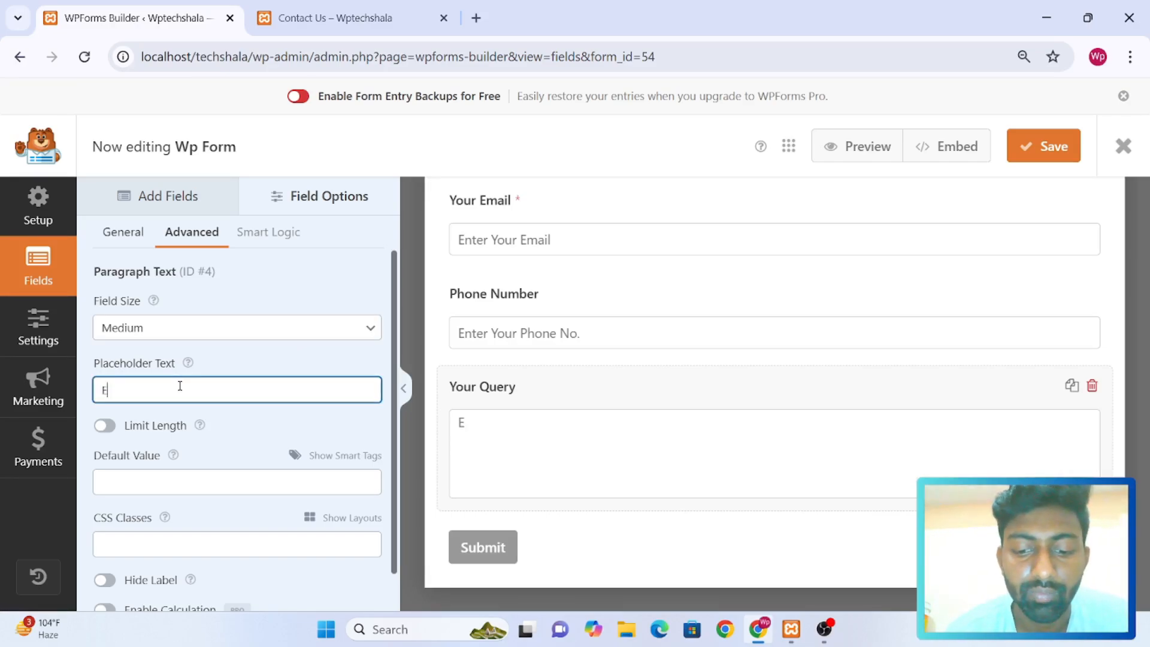
pyautogui.write('nter Y')
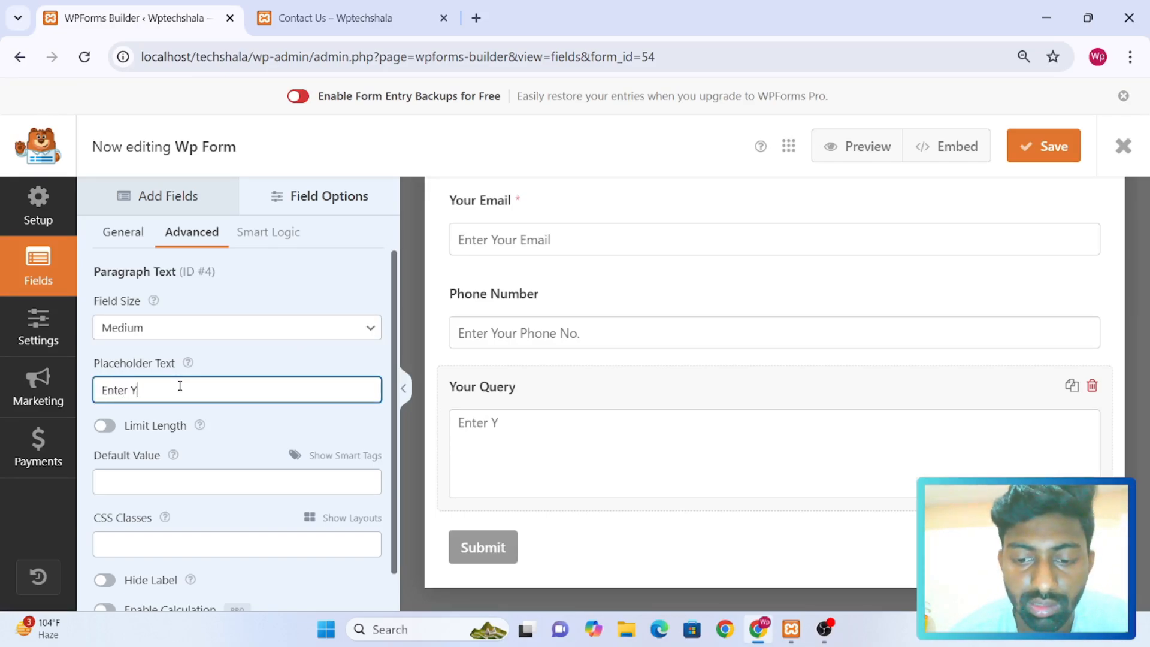
pyautogui.write('our Query')
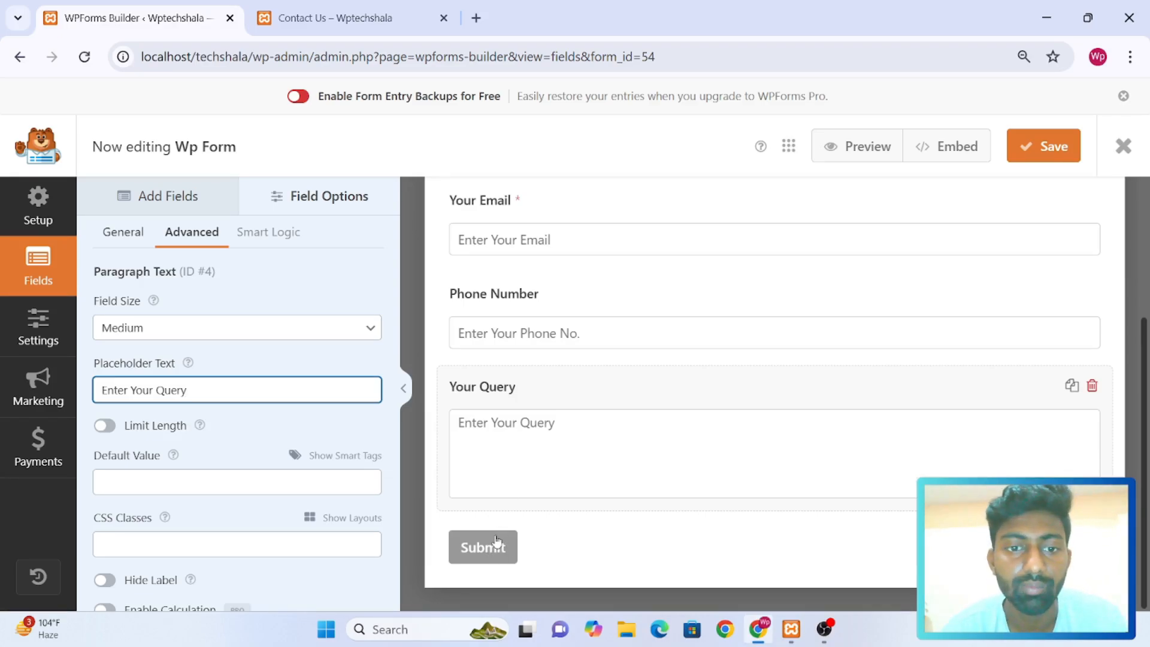
pyautogui.scroll(3, 853, 308)
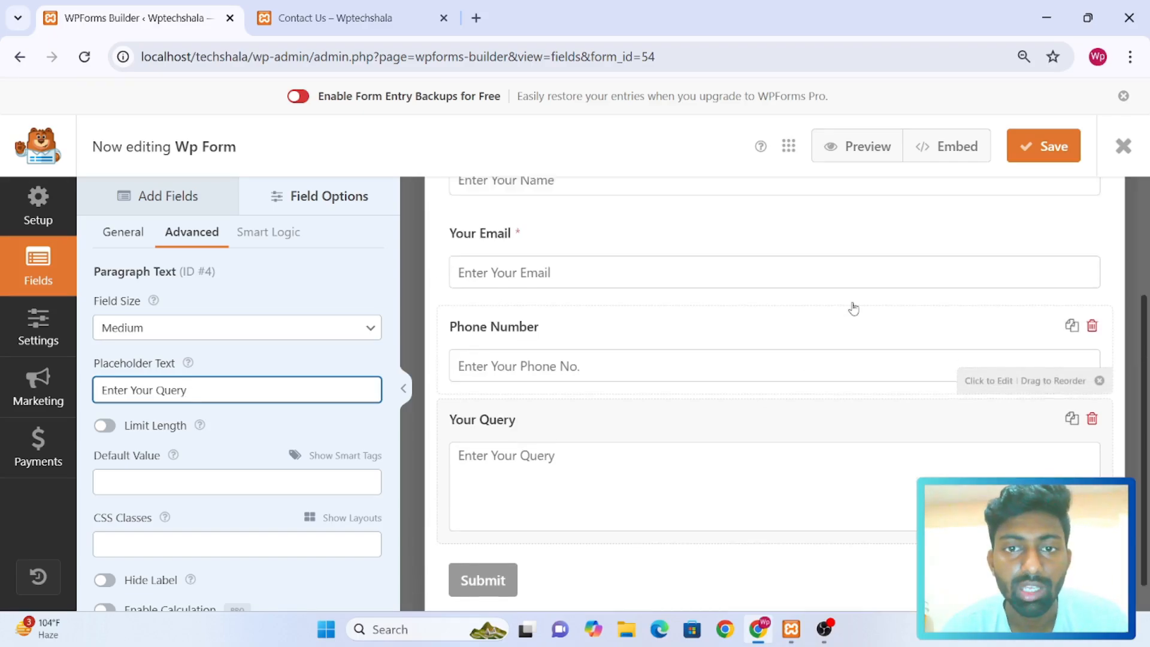
pyautogui.scroll(-3, 854, 307)
pyautogui.scroll(1, 853, 308)
pyautogui.scroll(-2, 854, 308)
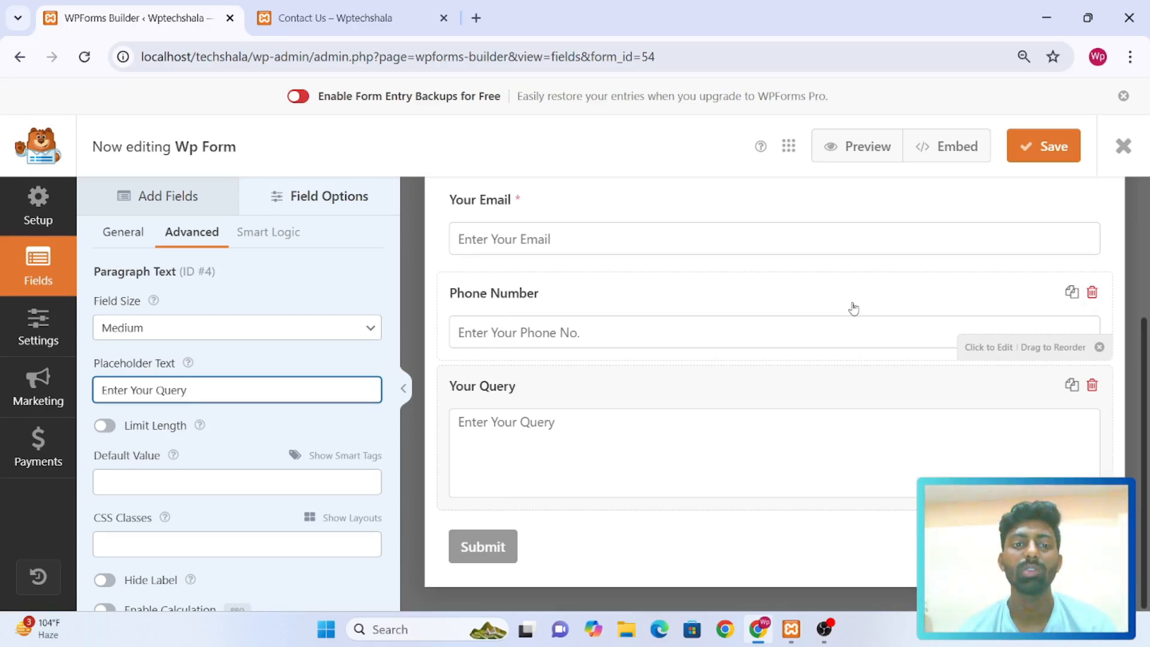
# Add a Dropdown field below Your Query and label it "Choose"
pyautogui.click(146, 201)
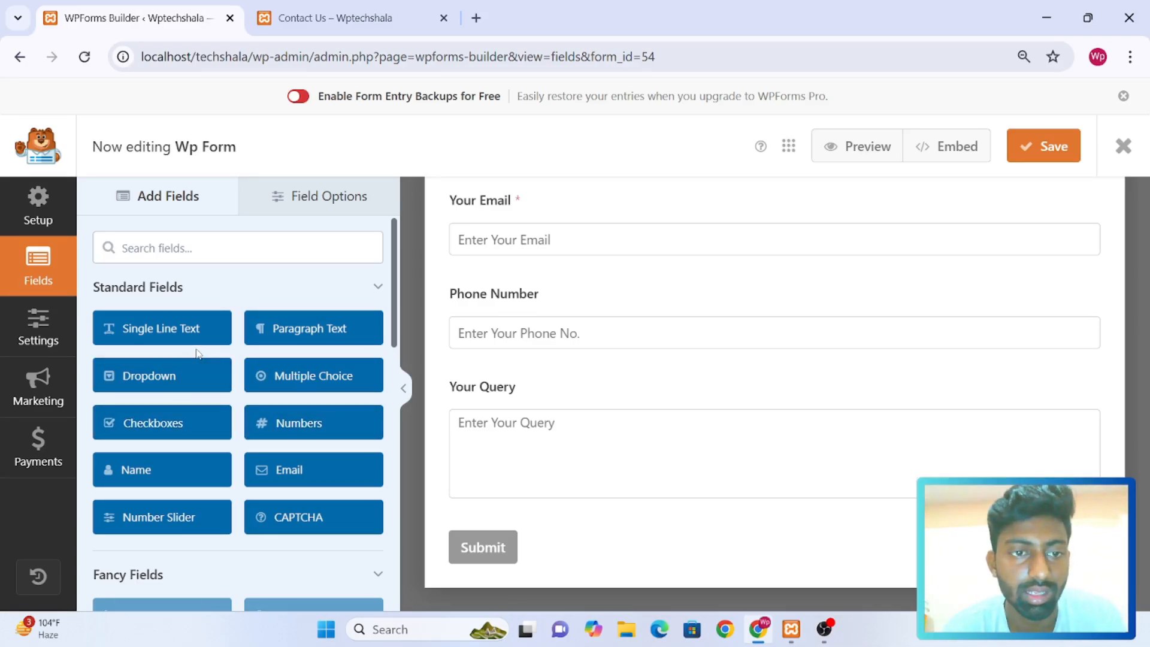
pyautogui.click(175, 376)
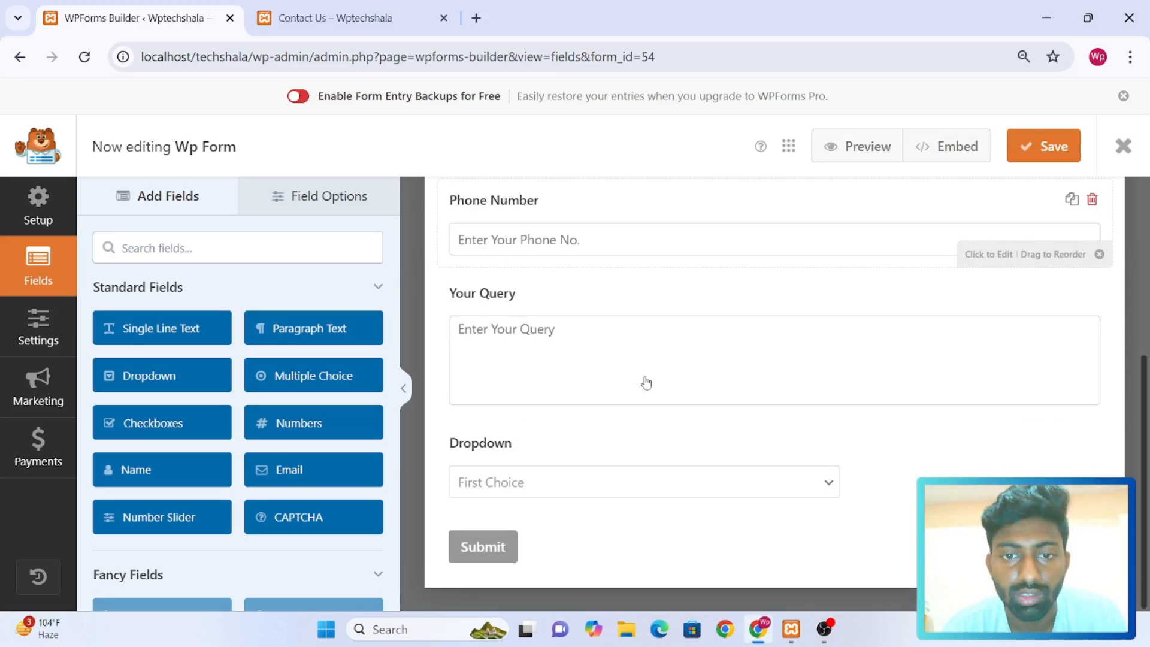
pyautogui.click(572, 455)
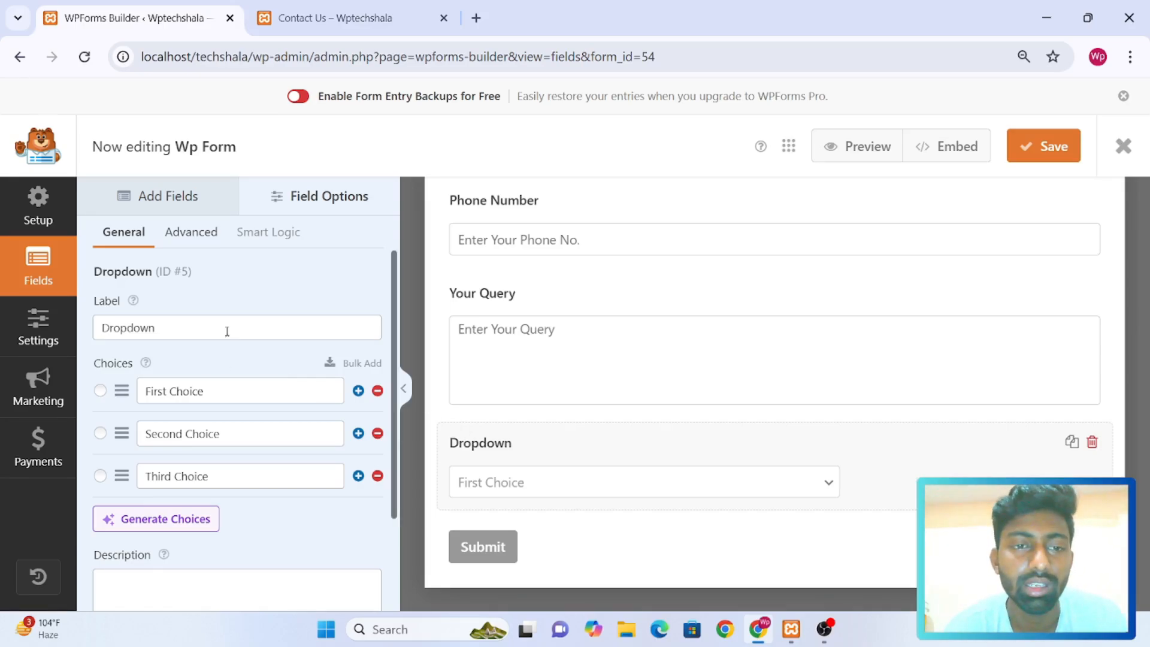
pyautogui.doubleClick(200, 321)
pyautogui.write('d')
pyautogui.press('BackSpace')
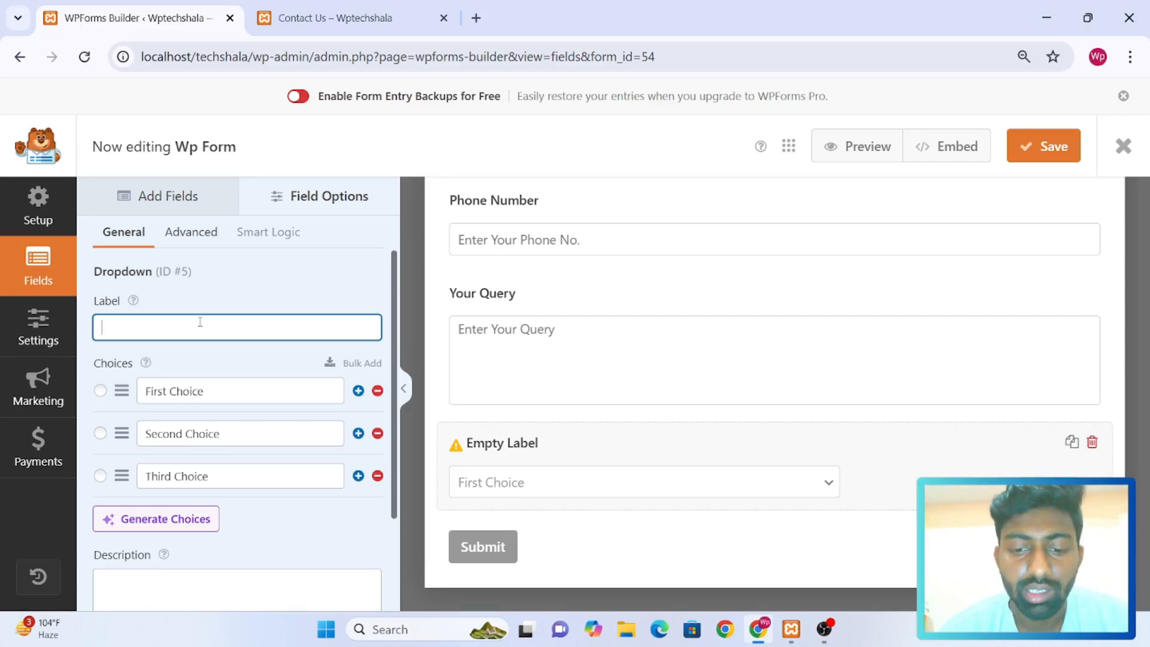
pyautogui.write('Chhose')
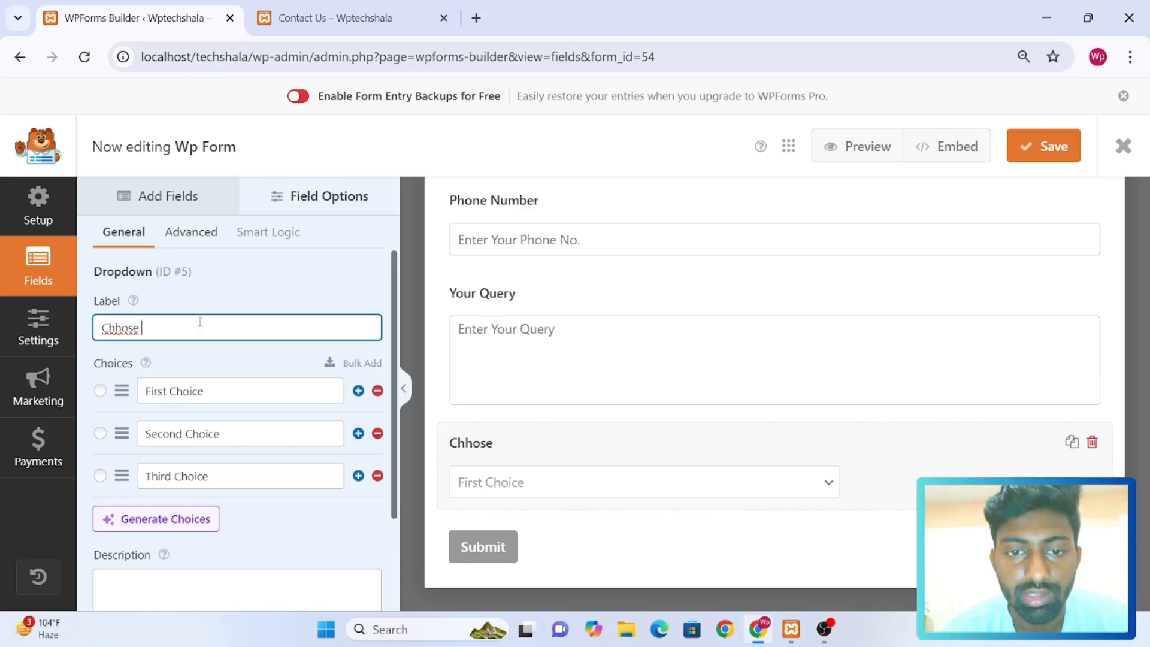
pyautogui.press('BackSpace')
pyautogui.press('BackSpace')
pyautogui.press('BackSpace')
pyautogui.press('BackSpace')
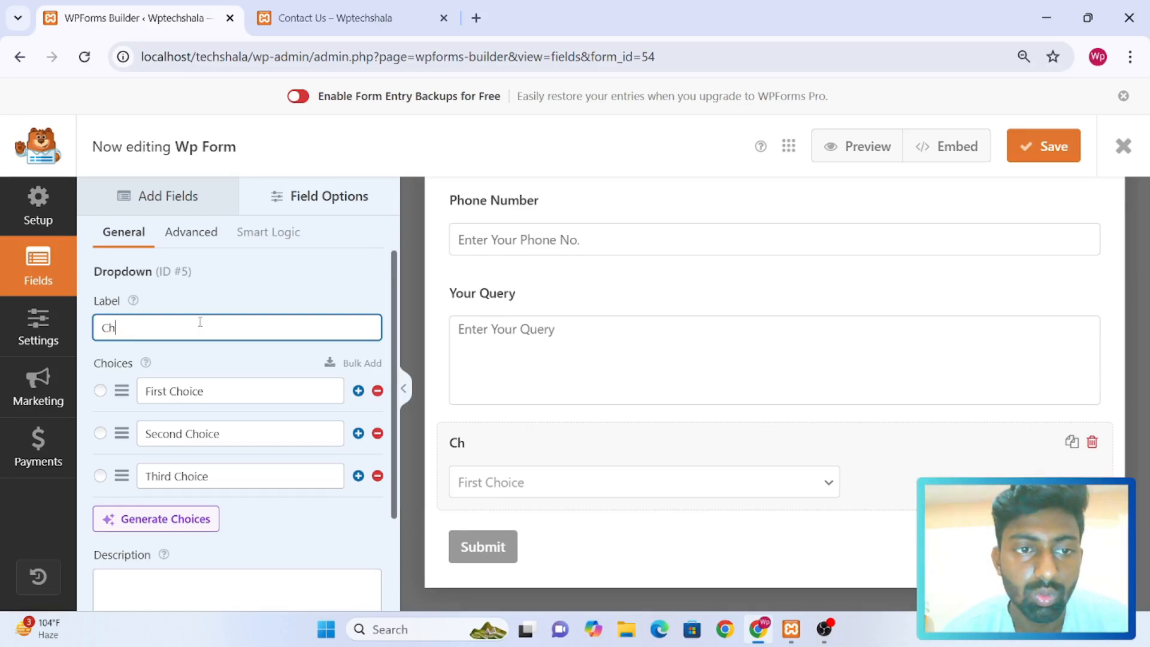
pyautogui.write('oose')
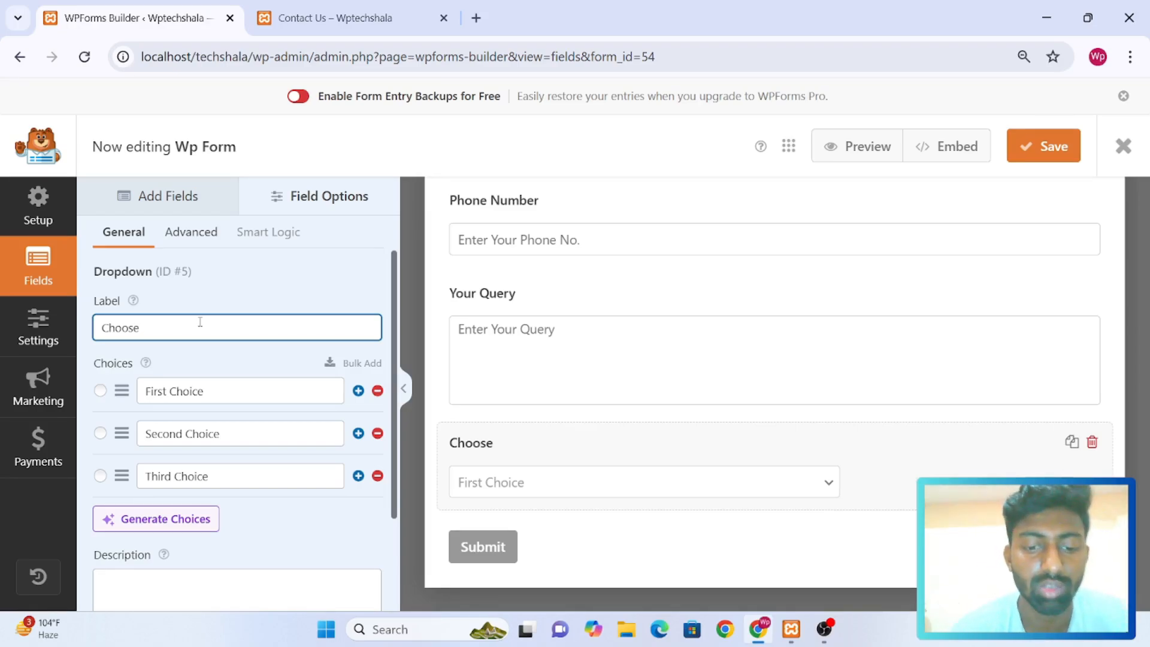
# Complete the dropdown field's label so it reads "Choose Course"
pyautogui.write('Co')
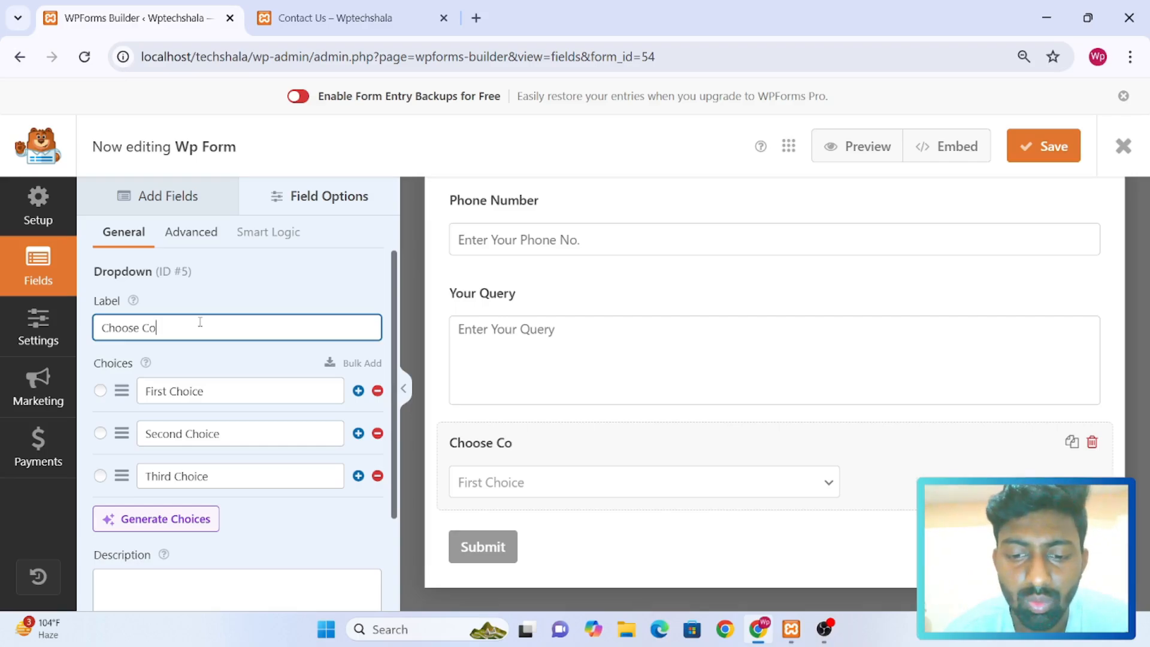
pyautogui.write('u')
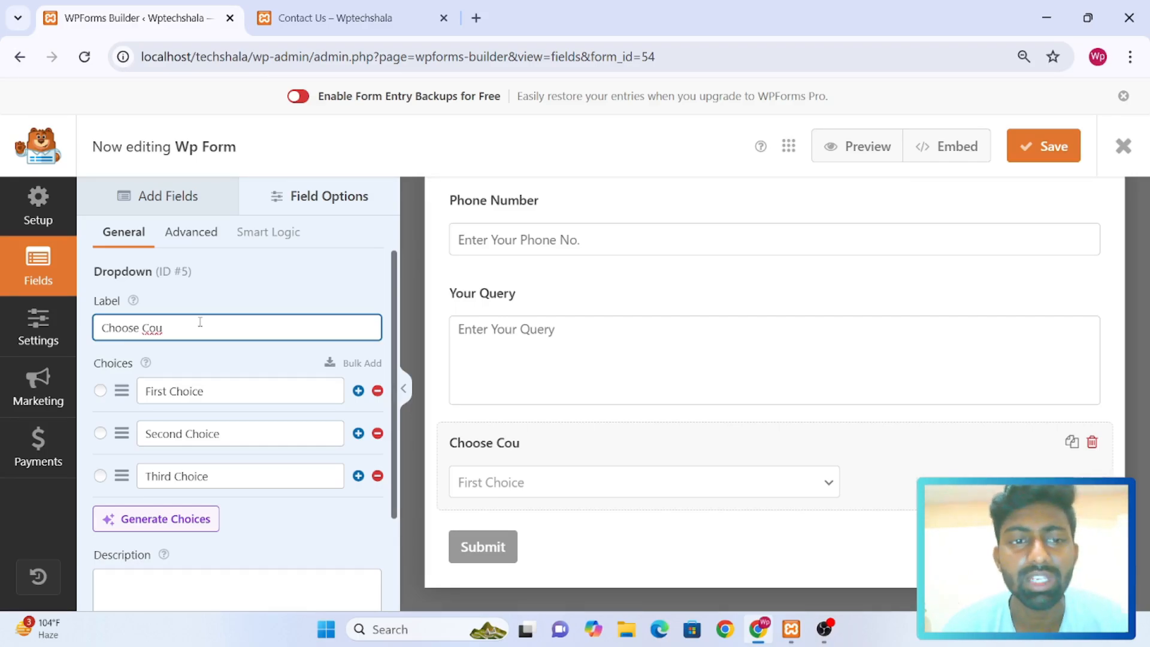
pyautogui.write('rse')
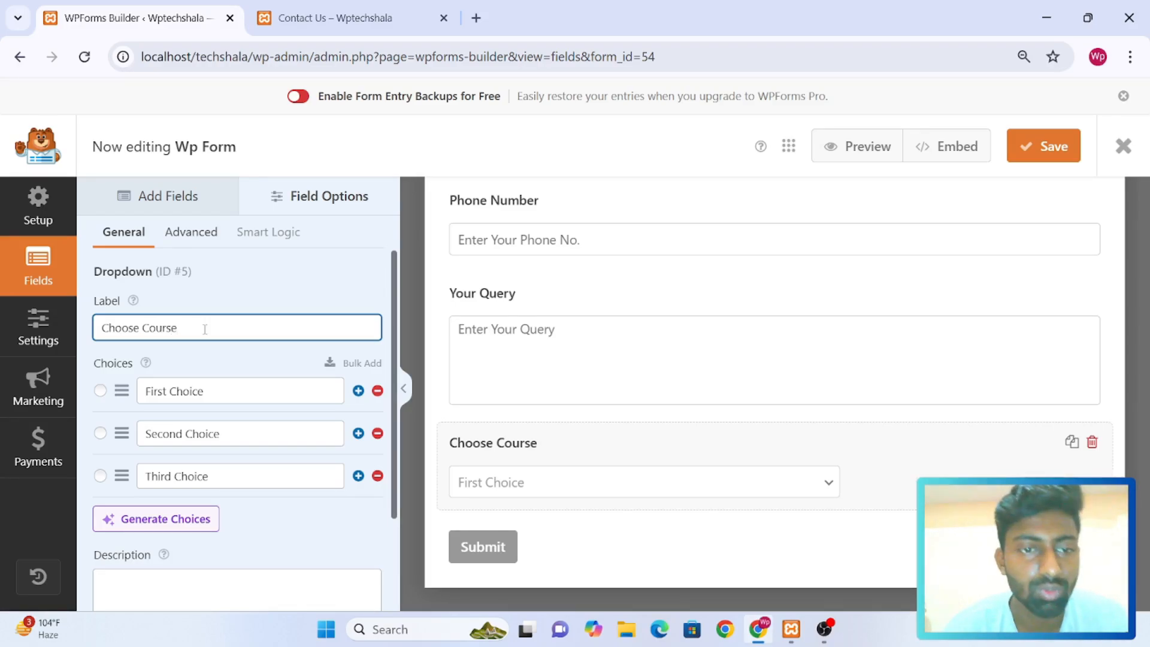
# Rename the three choices of the Choose Course dropdown to BCA, BA and BCom
pyautogui.click(231, 390)
pyautogui.hotkey('ctrl', 'a')
pyautogui.press('BackSpace')
pyautogui.write('BCA')
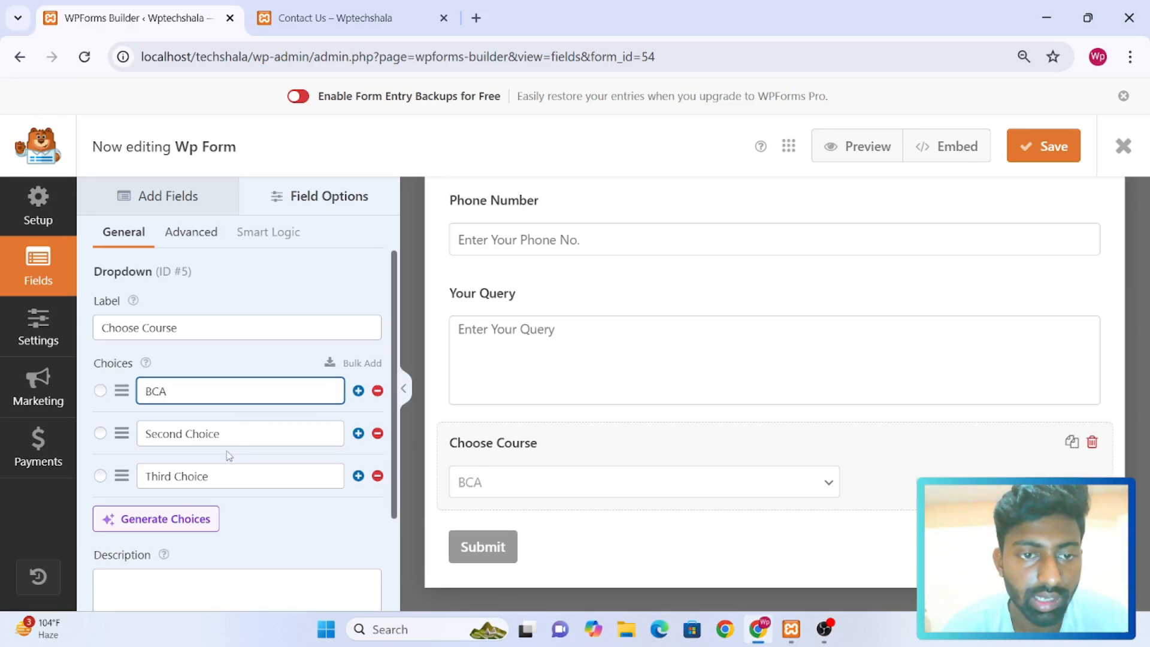
pyautogui.click(237, 434)
pyautogui.hotkey('ctrl', 'a')
pyautogui.write('BA')
pyautogui.click(232, 481)
pyautogui.hotkey('ctrl', 'a')
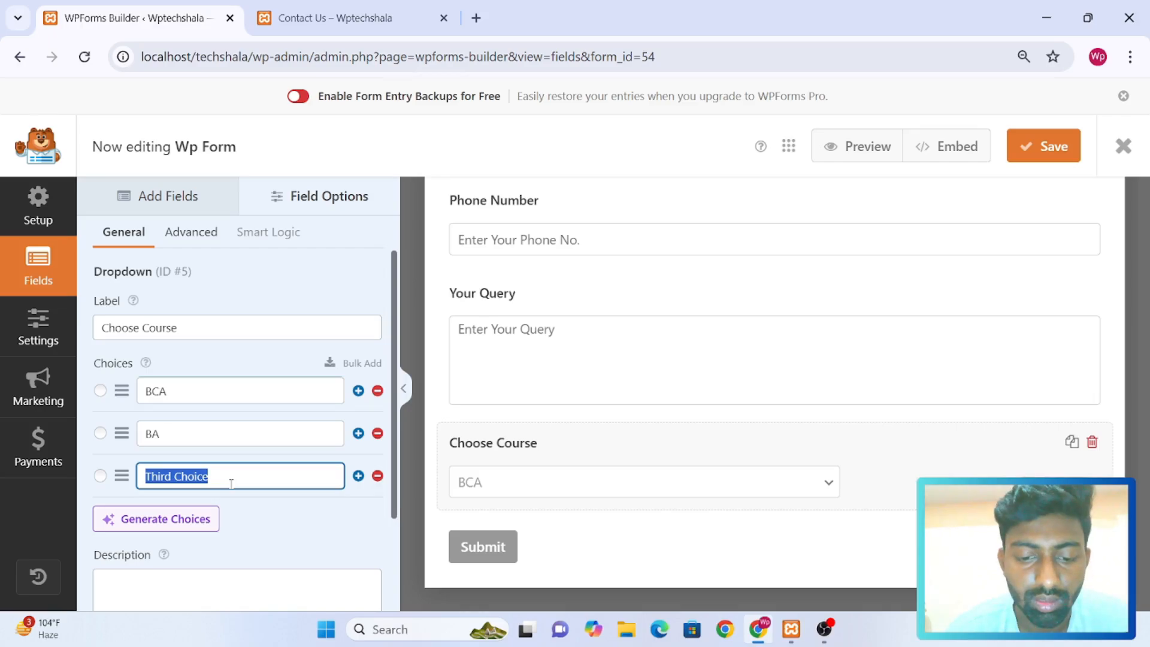
pyautogui.write('BCom')
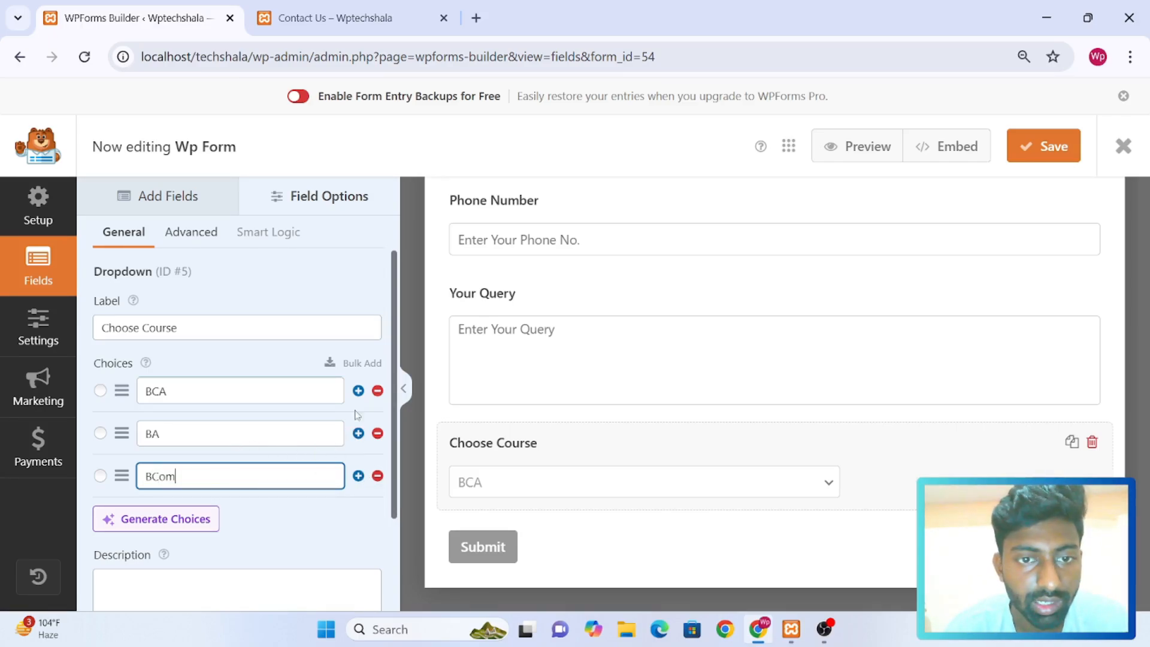
# Add a fourth choice, BE, below BCom in the Choose Course dropdown
pyautogui.click(358, 476)
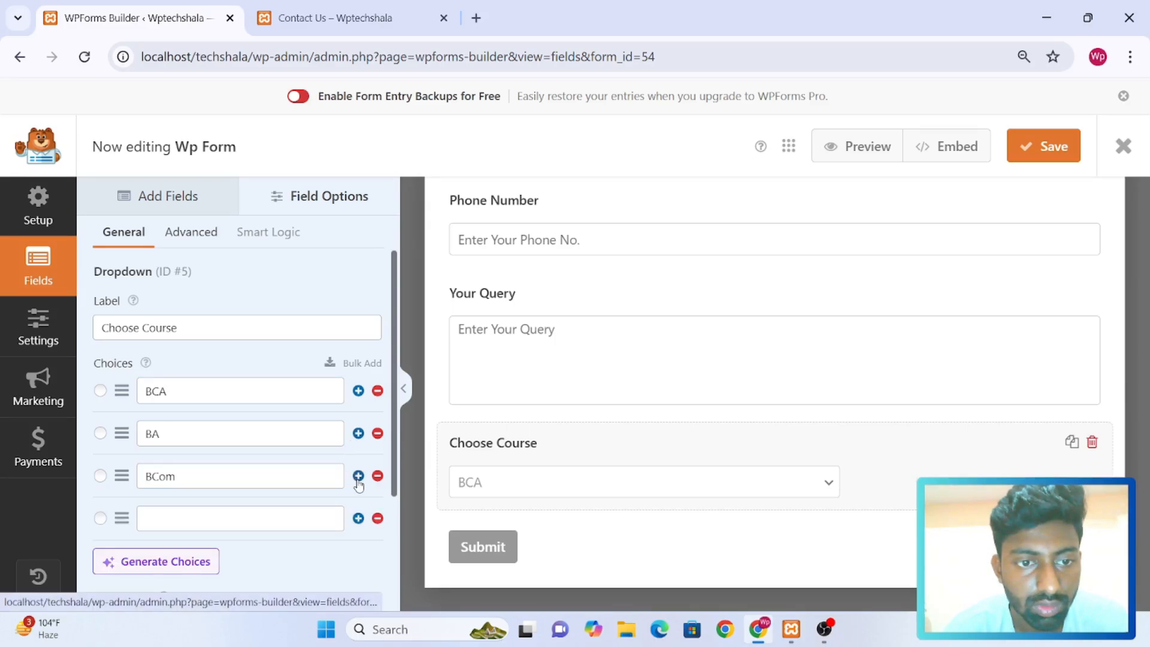
pyautogui.click(249, 523)
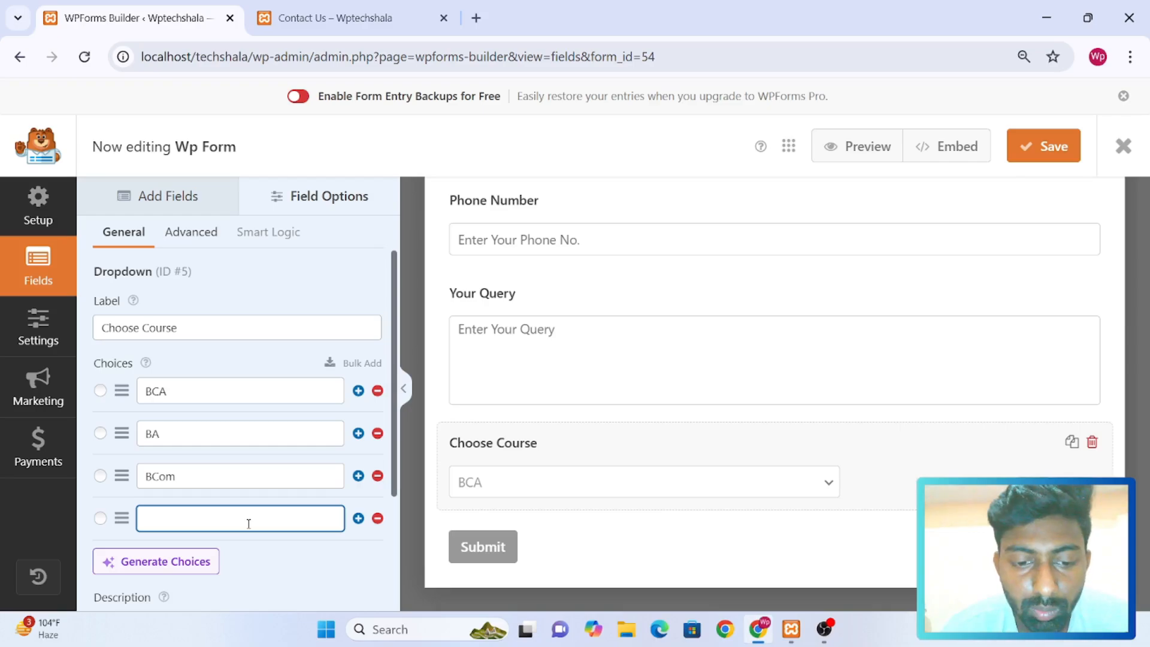
pyautogui.write('BE')
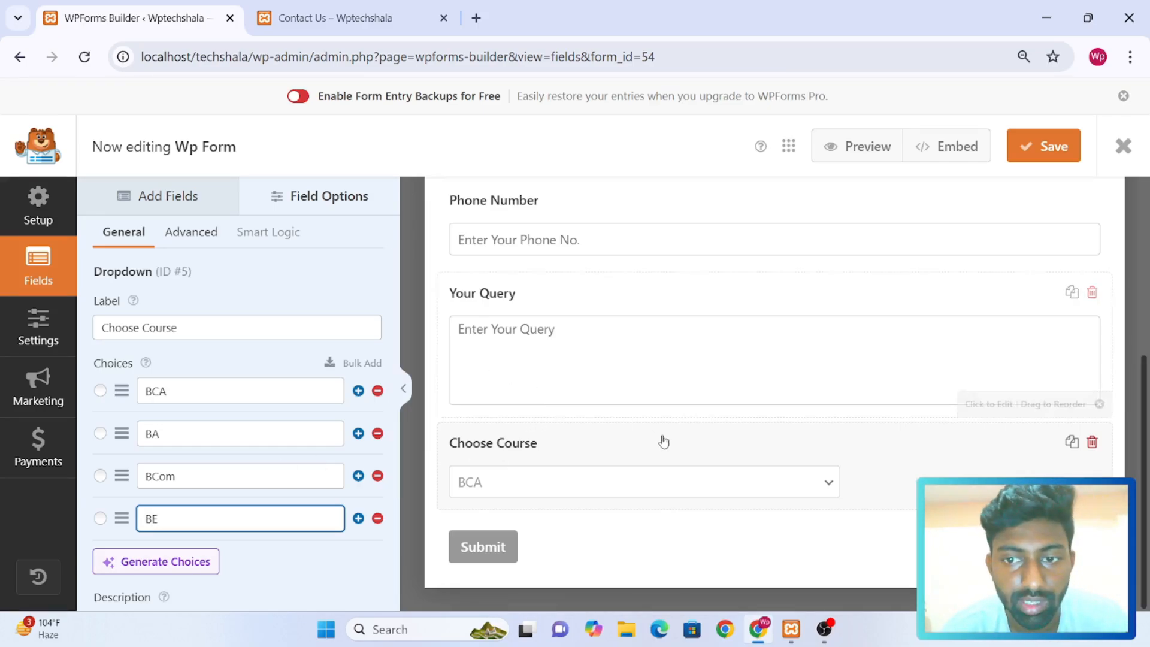
# Set the Choose Course dropdown's field size to Large
pyautogui.click(190, 239)
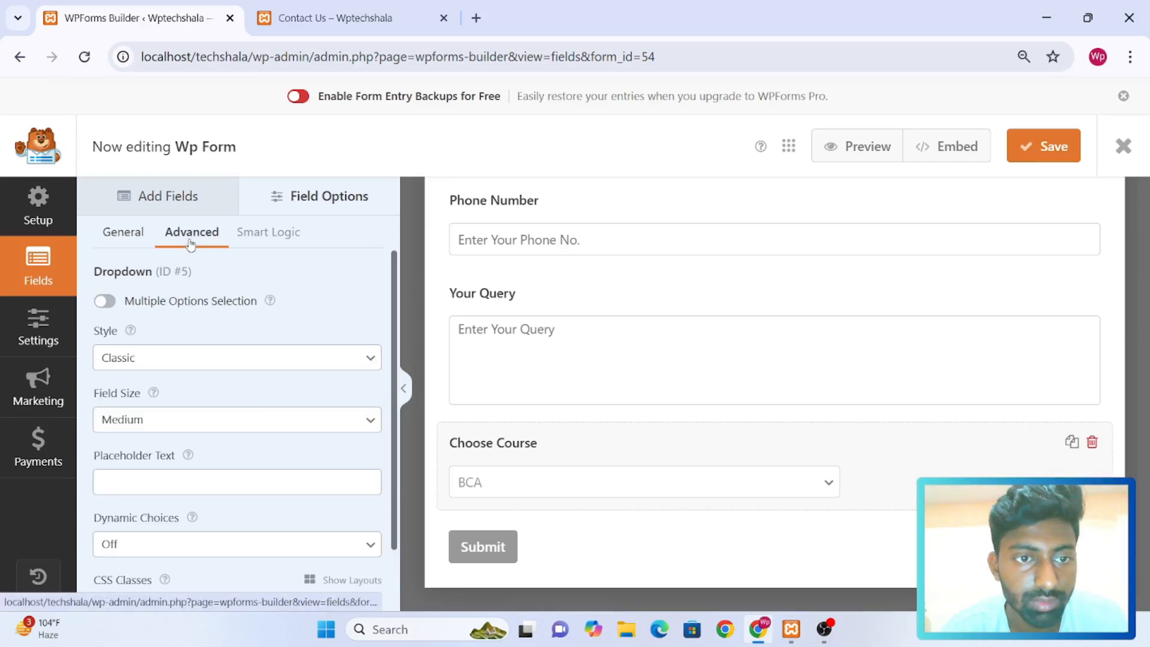
pyautogui.click(183, 428)
pyautogui.click(160, 490)
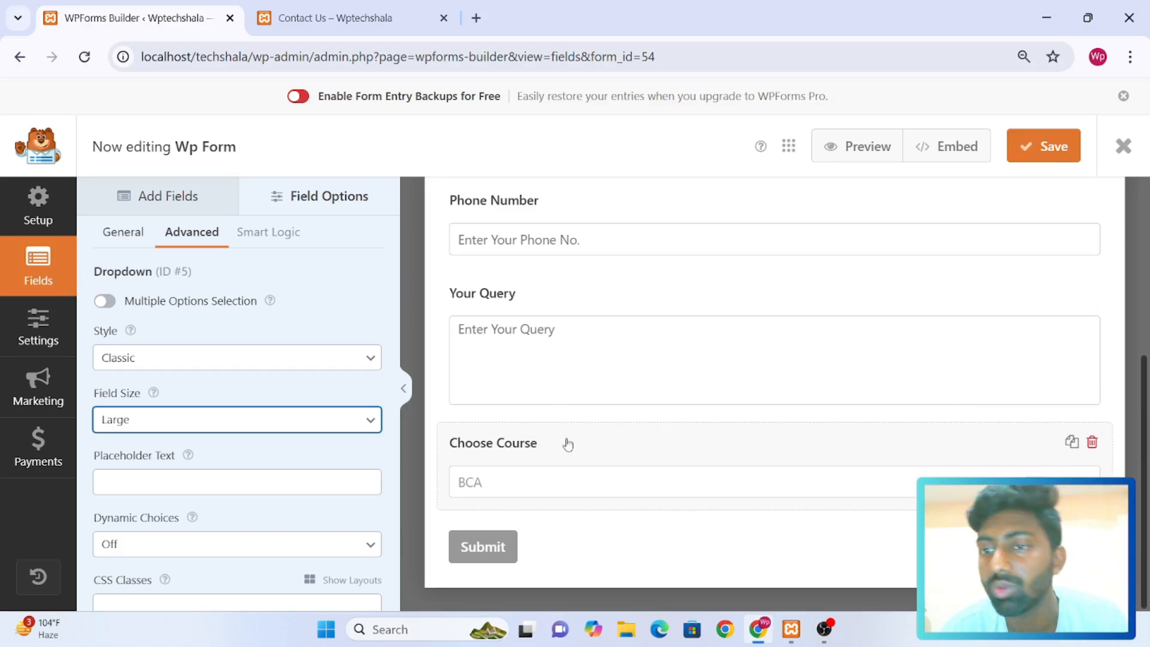
# Move the Choose Course field between Phone Number and Your Query, look over the form and save it
pyautogui.moveTo(582, 443); pyautogui.dragTo(590, 336)
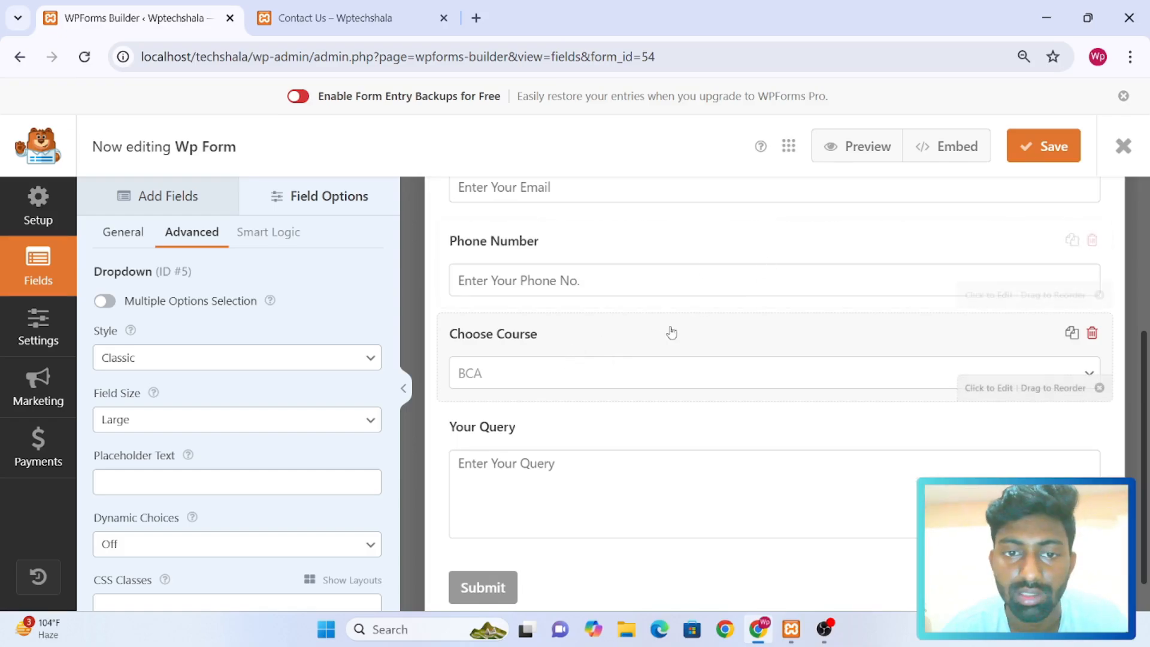
pyautogui.scroll(4, 658, 335)
pyautogui.scroll(-5, 659, 336)
pyautogui.scroll(4, 659, 335)
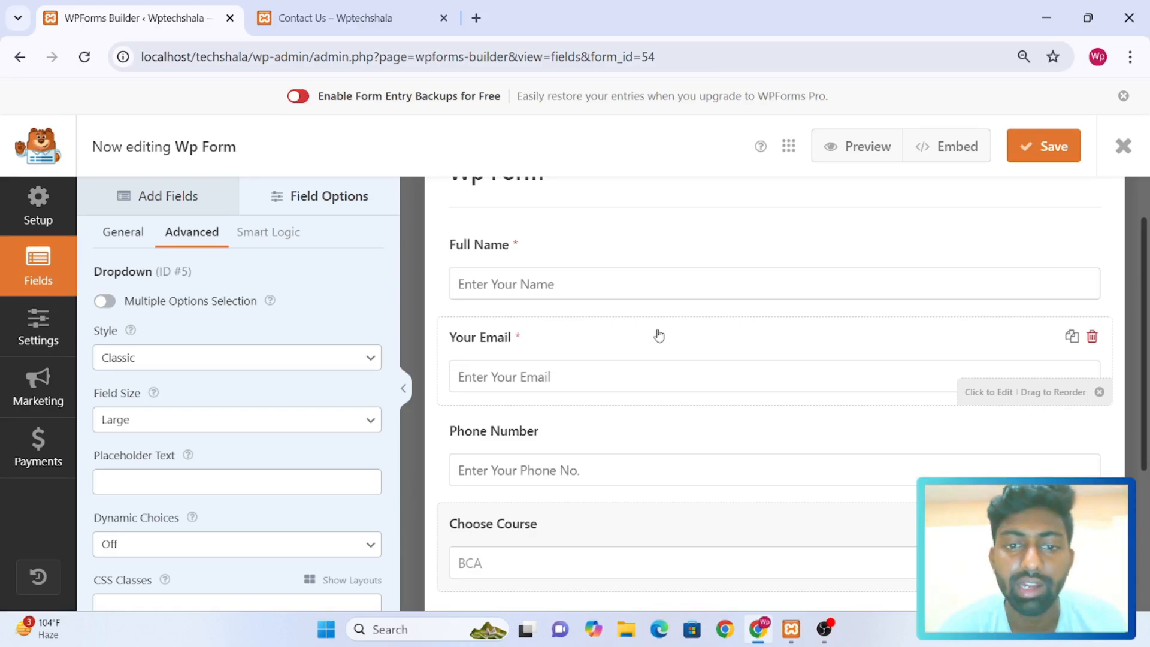
pyautogui.scroll(-4, 658, 335)
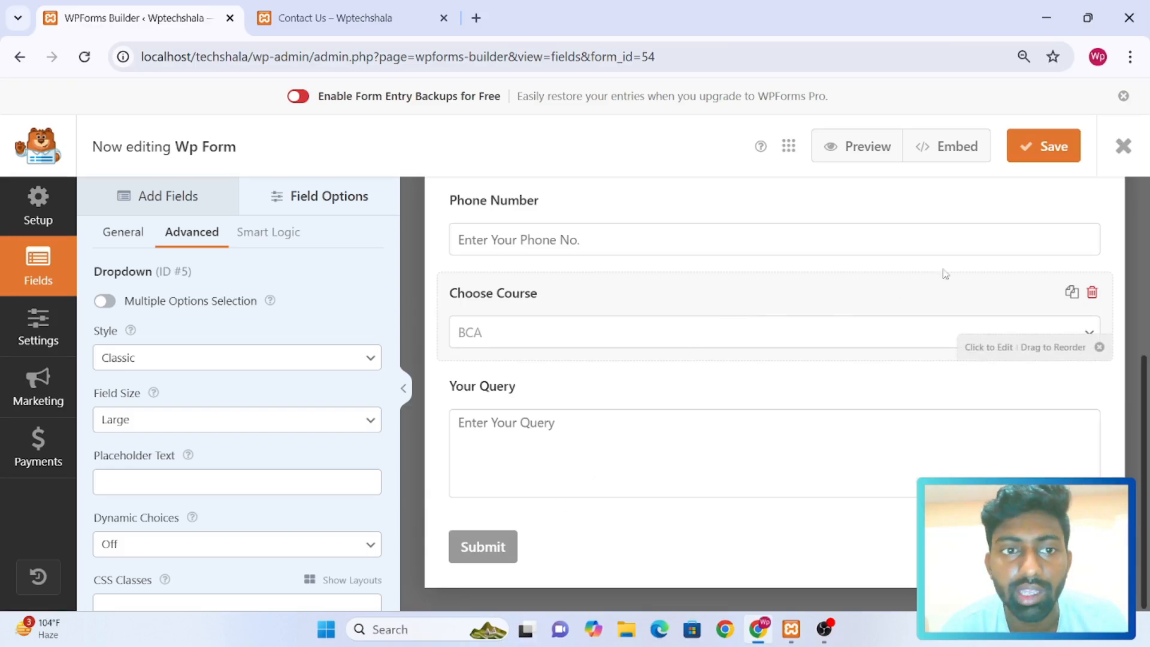
pyautogui.click(1056, 150)
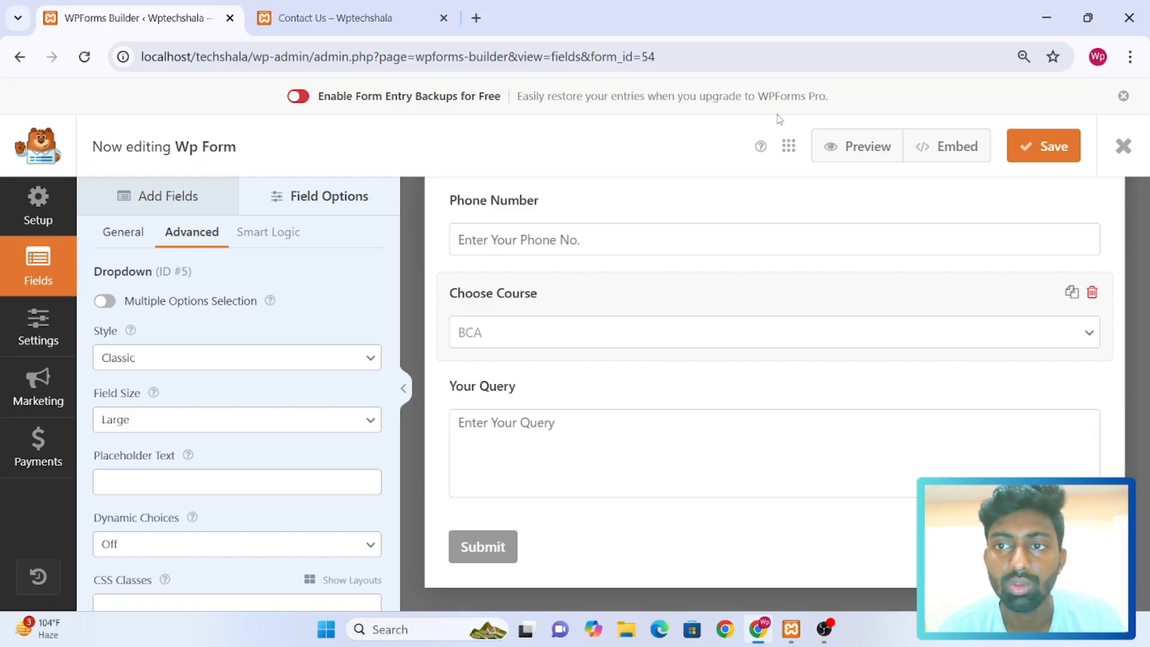
# Open the site's Contact Us page for editing with Elementor and select its existing contact form
pyautogui.click(334, 13)
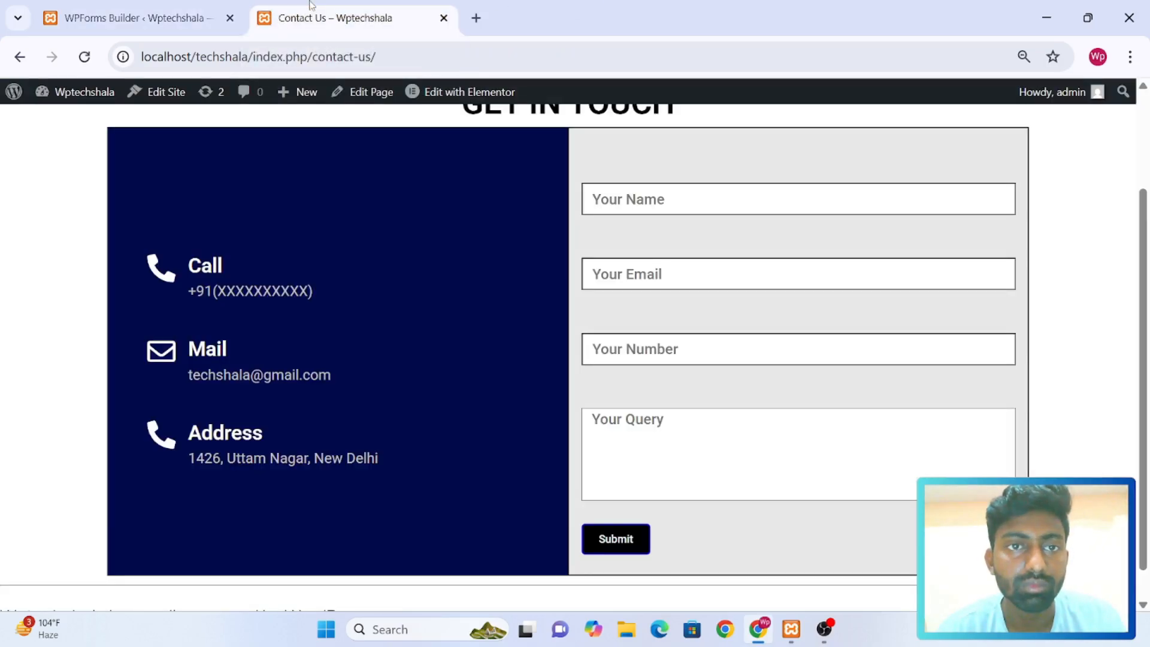
pyautogui.rightClick(445, 95)
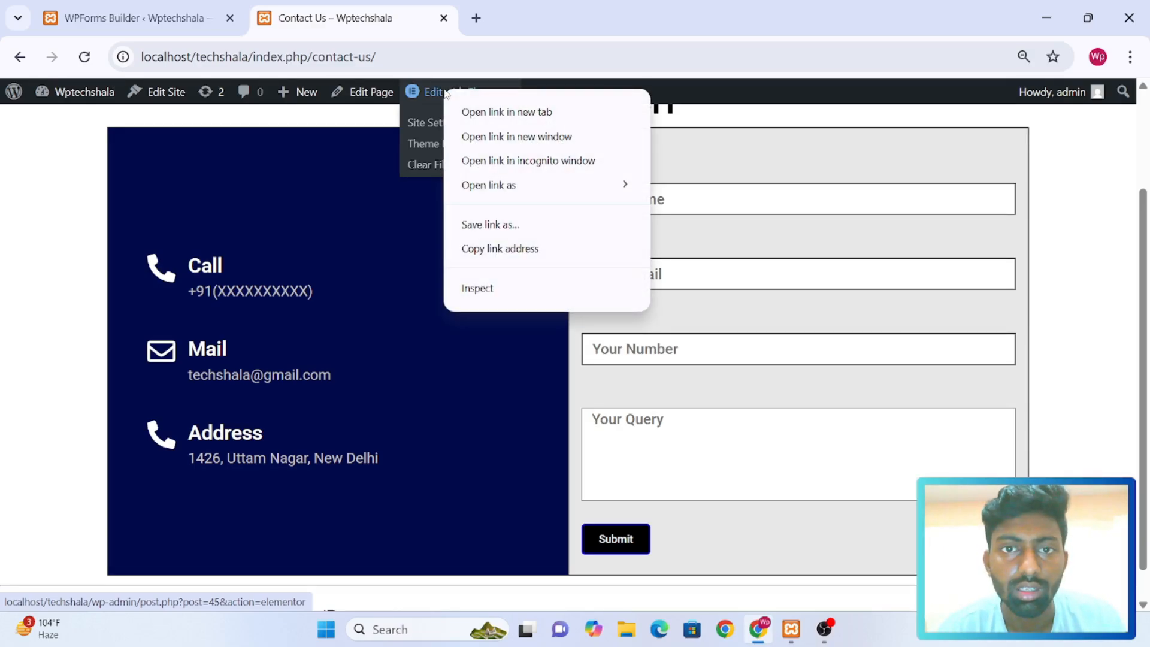
pyautogui.press('Escape')
pyautogui.click(425, 96)
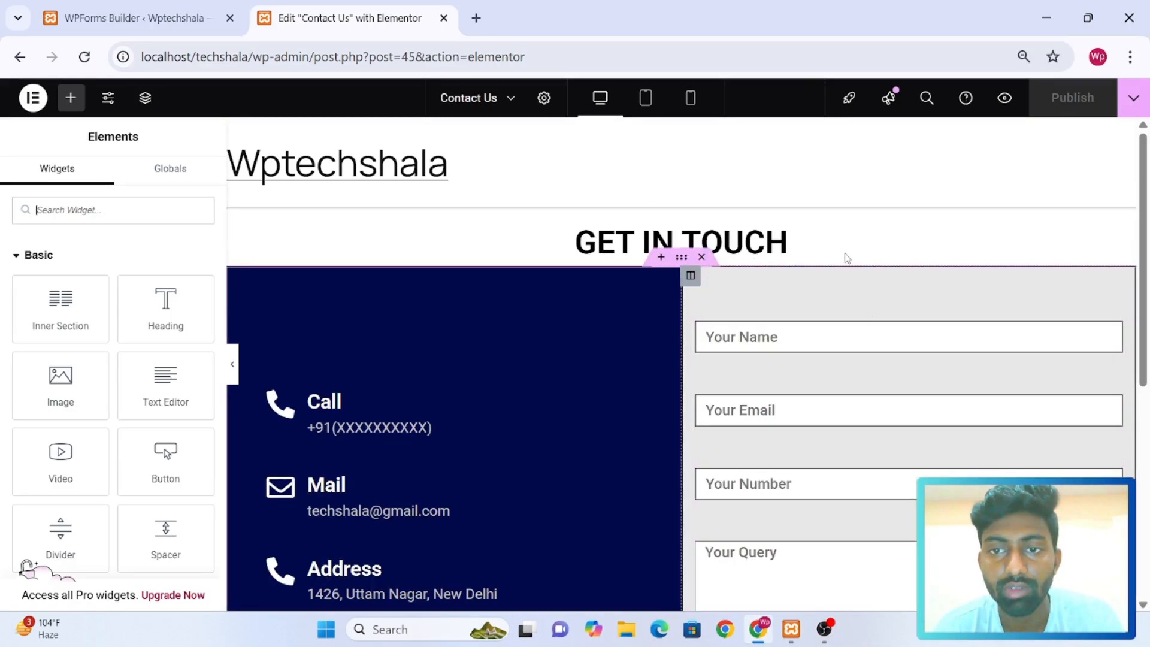
pyautogui.scroll(-6, 789, 277)
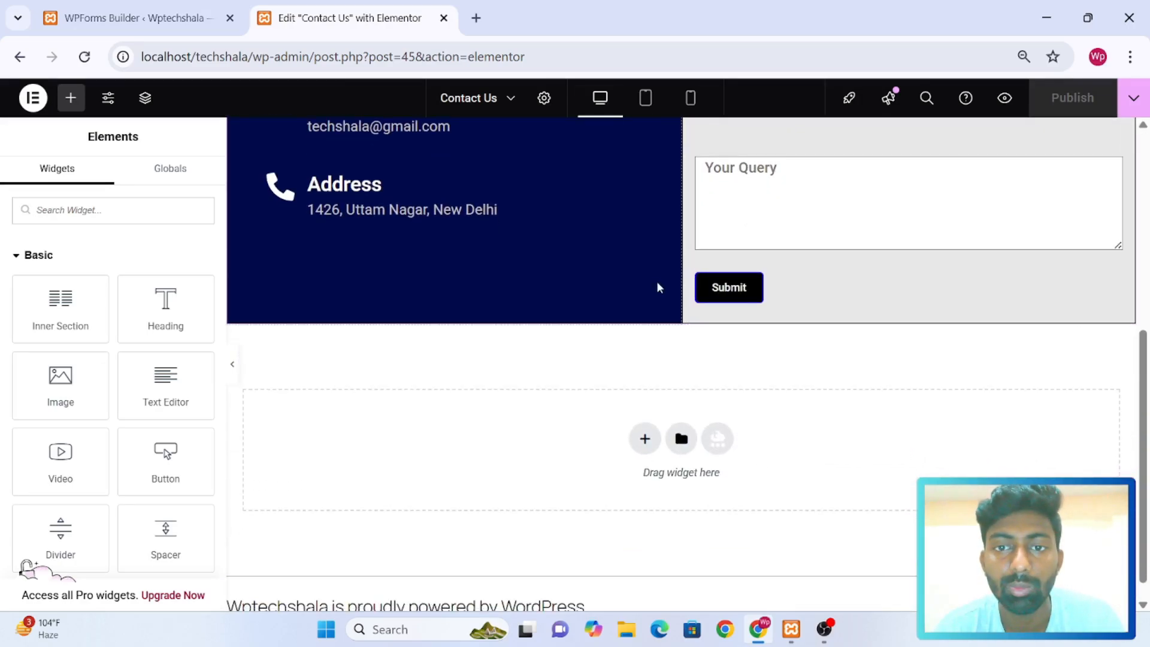
pyautogui.scroll(6, 657, 288)
pyautogui.scroll(-1, 657, 288)
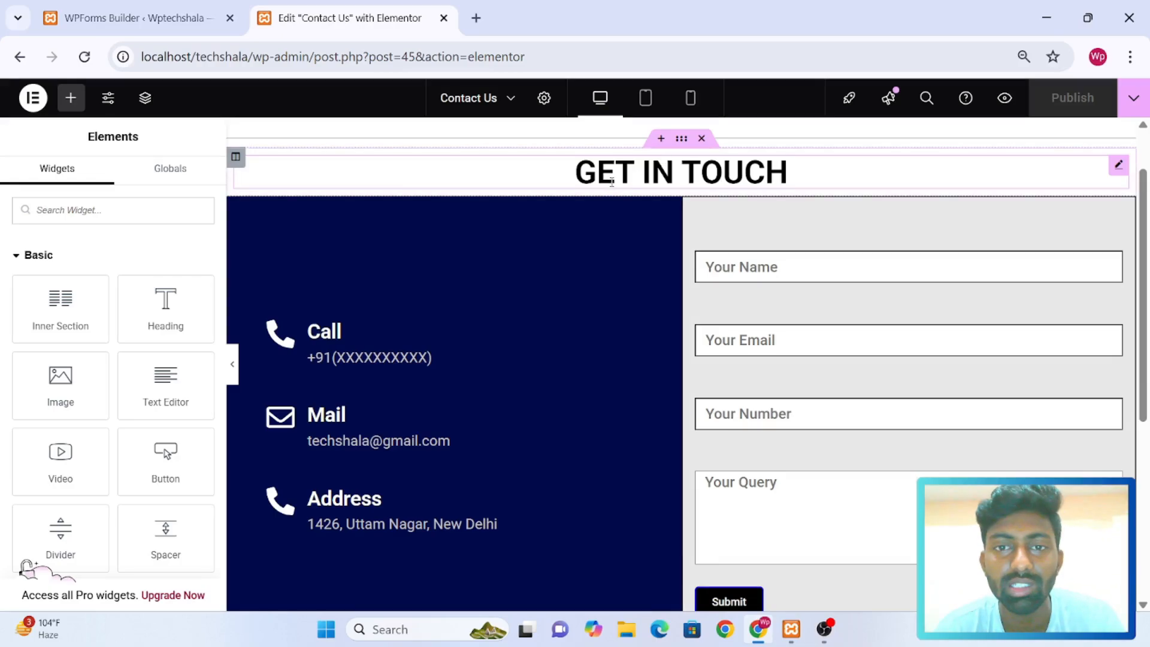
pyautogui.click(779, 254)
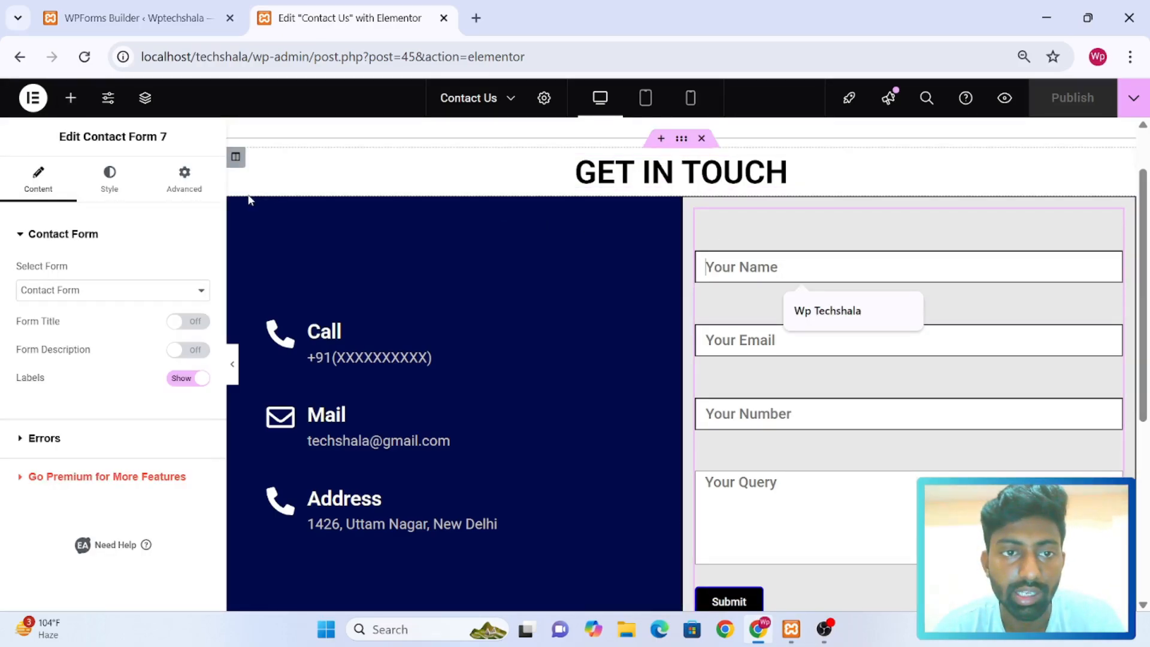
# Add a two-column section below the existing contact section and set its top and bottom margins to 50 px
pyautogui.scroll(-5, 481, 365)
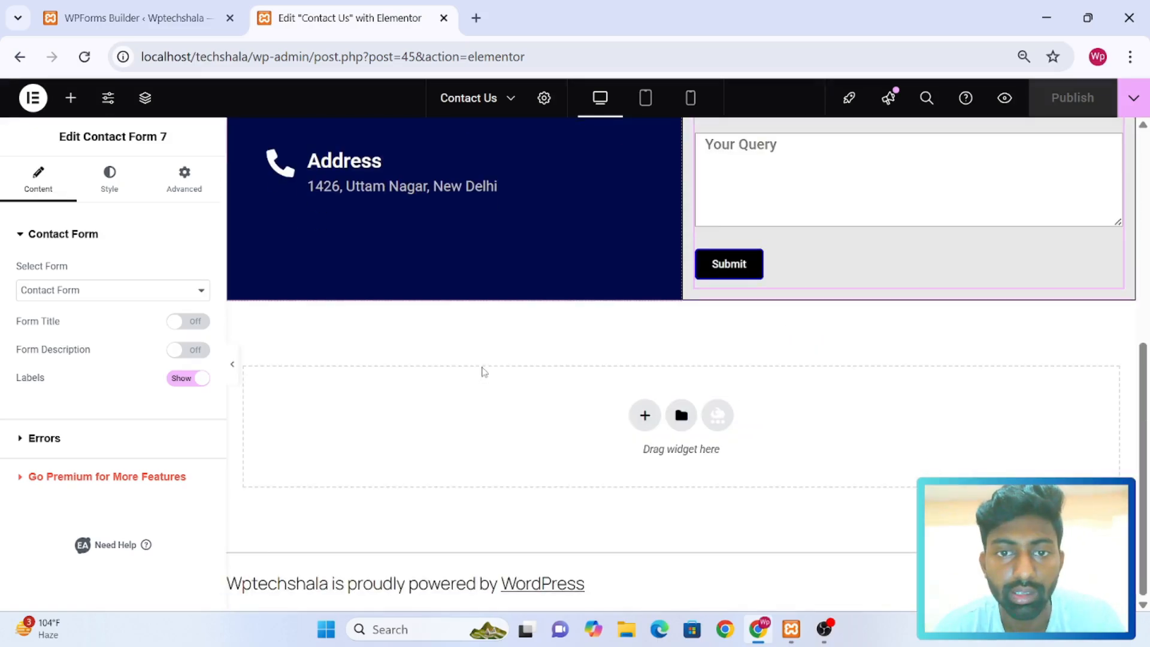
pyautogui.click(648, 419)
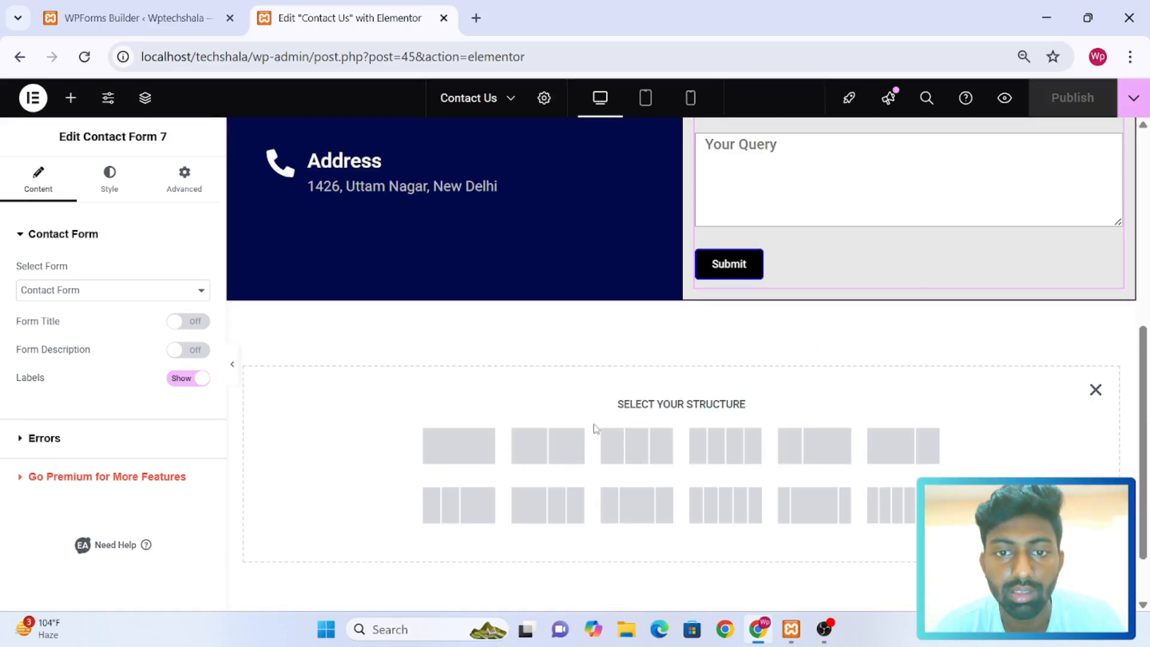
pyautogui.click(548, 446)
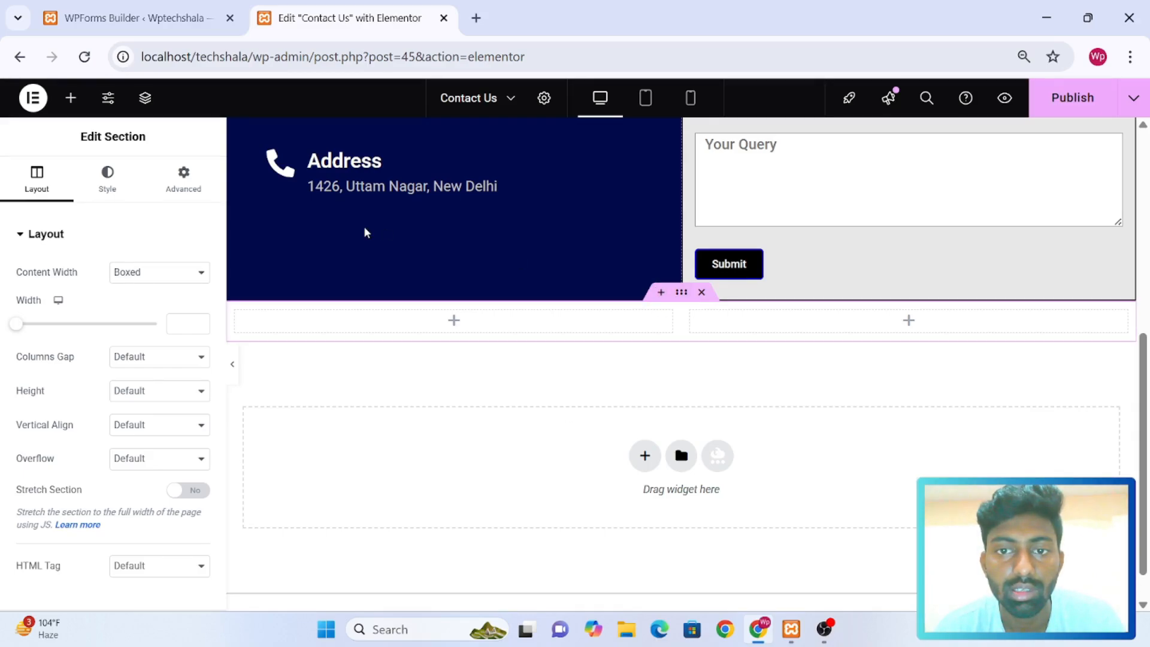
pyautogui.click(183, 179)
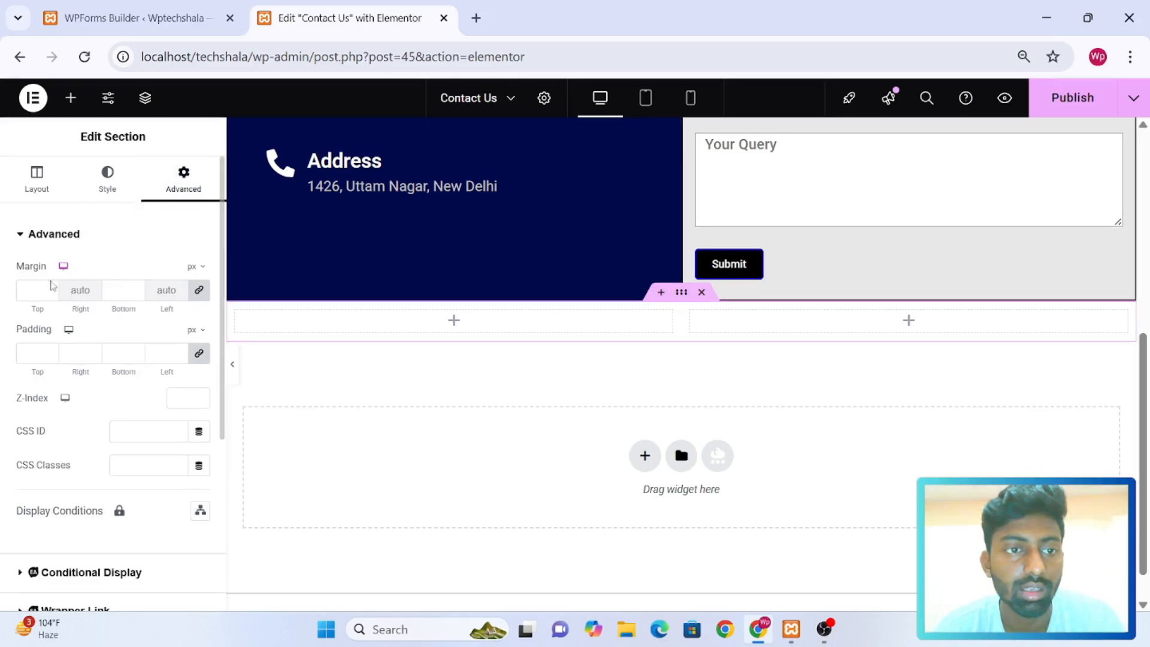
pyautogui.click(37, 294)
pyautogui.write('50')
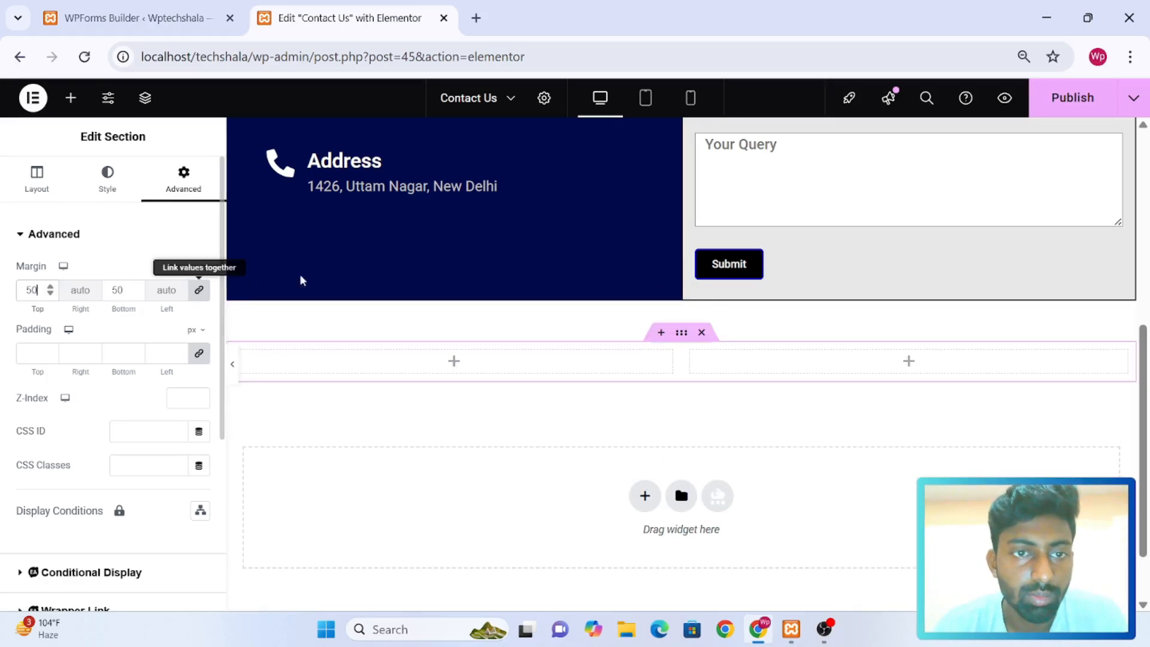
# Copy the blue column with the Call, Mail and Address details and paste it into the new section
pyautogui.scroll(2, 608, 269)
pyautogui.scroll(2, 608, 271)
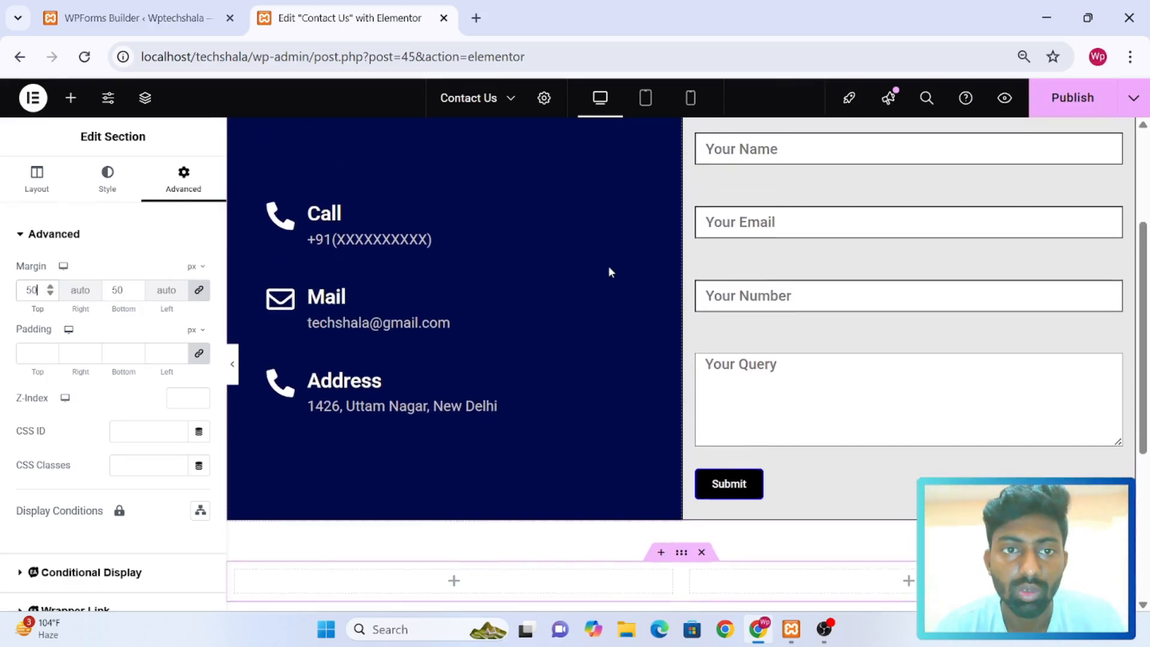
pyautogui.scroll(2, 608, 265)
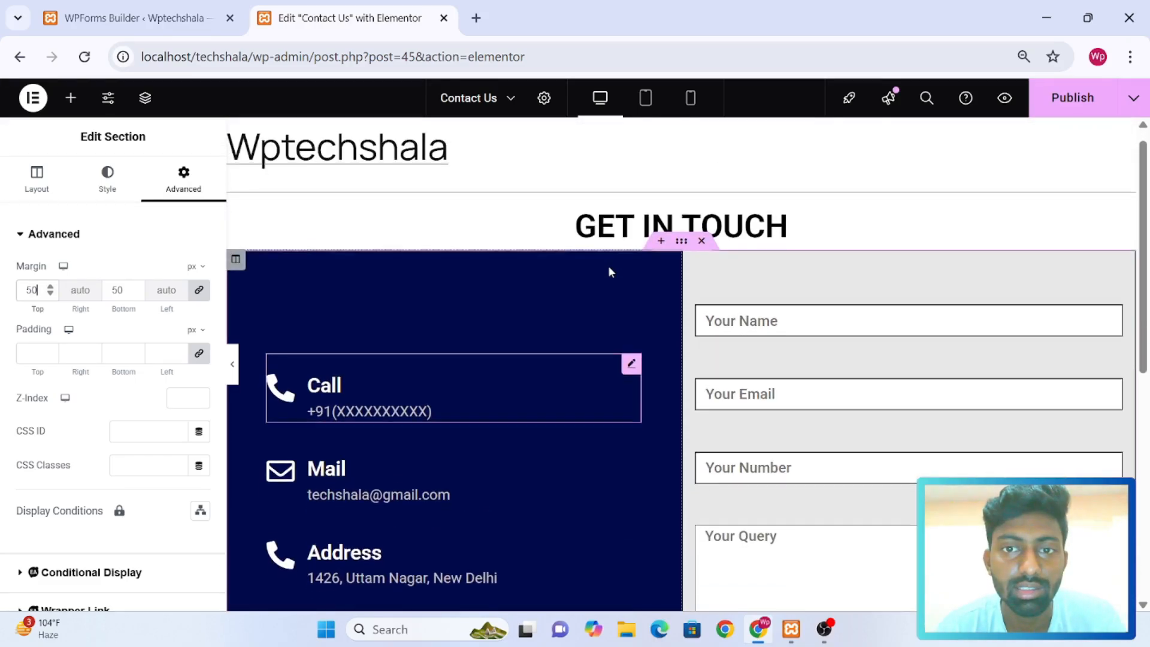
pyautogui.rightClick(236, 260)
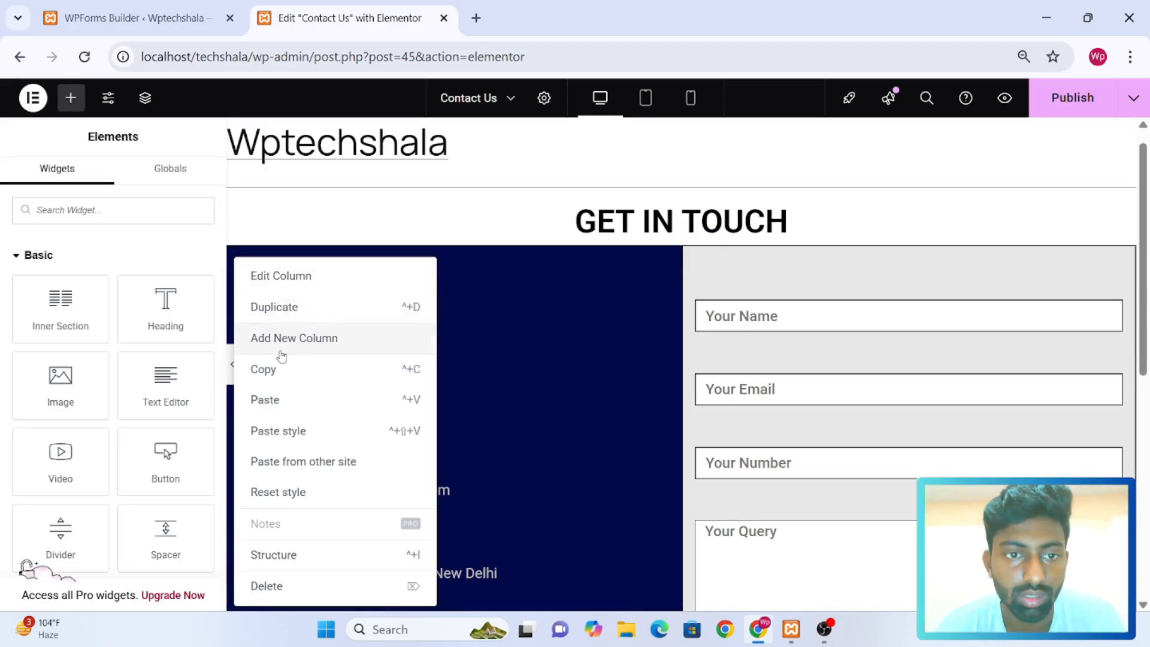
pyautogui.click(280, 371)
pyautogui.scroll(-7, 279, 366)
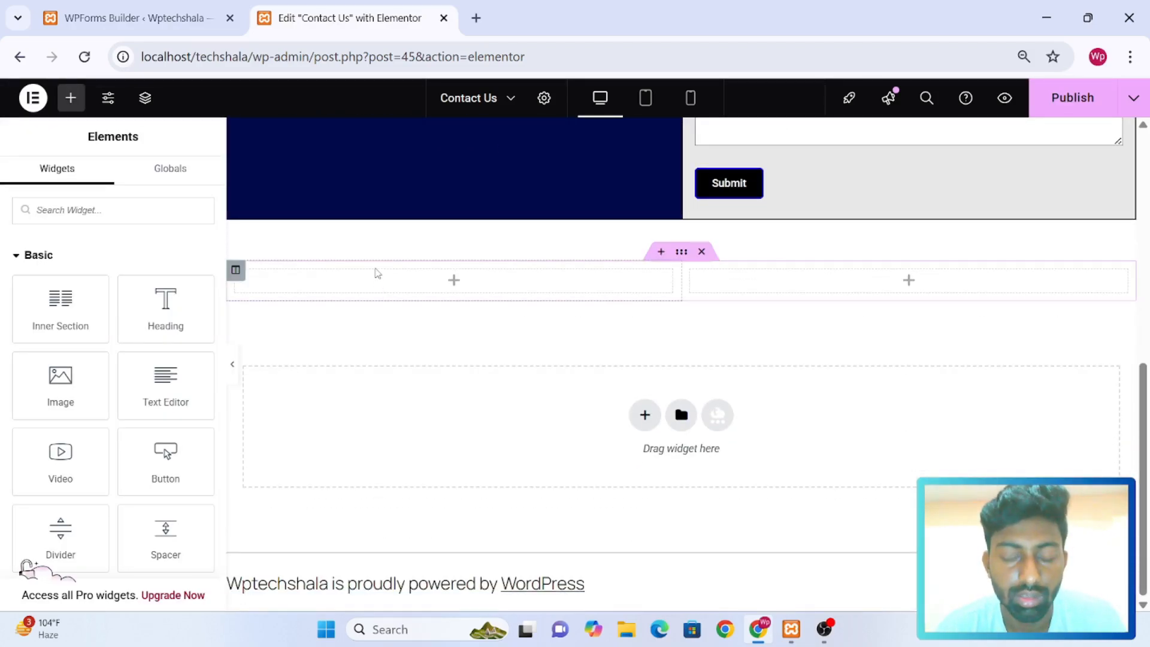
pyautogui.rightClick(377, 273)
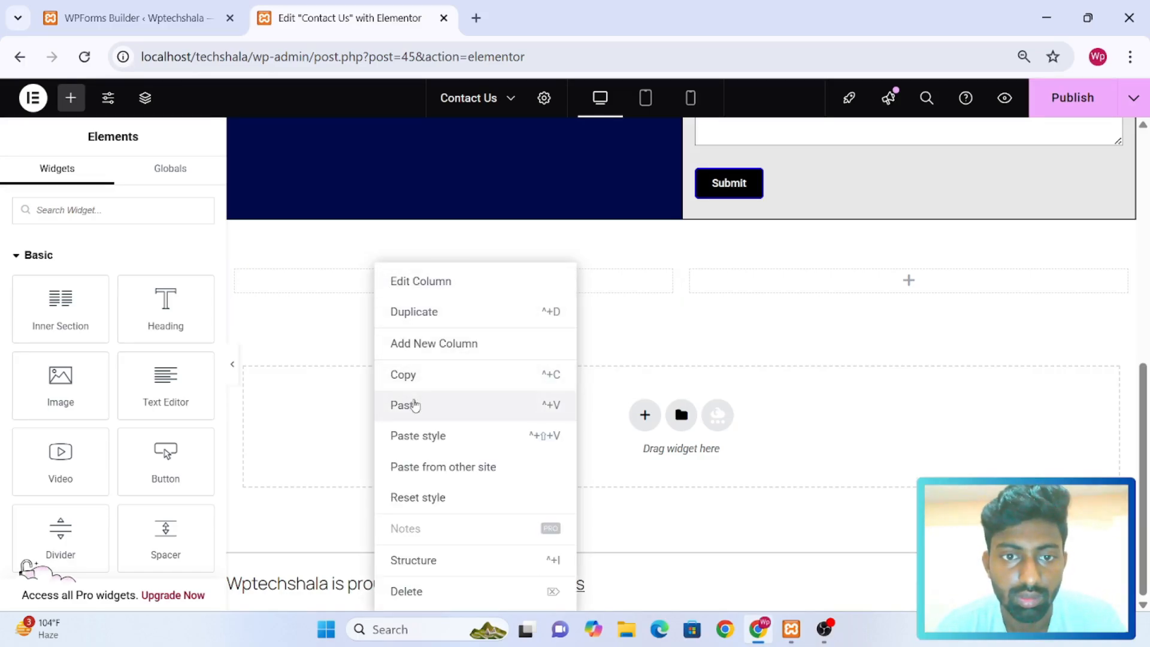
pyautogui.click(415, 405)
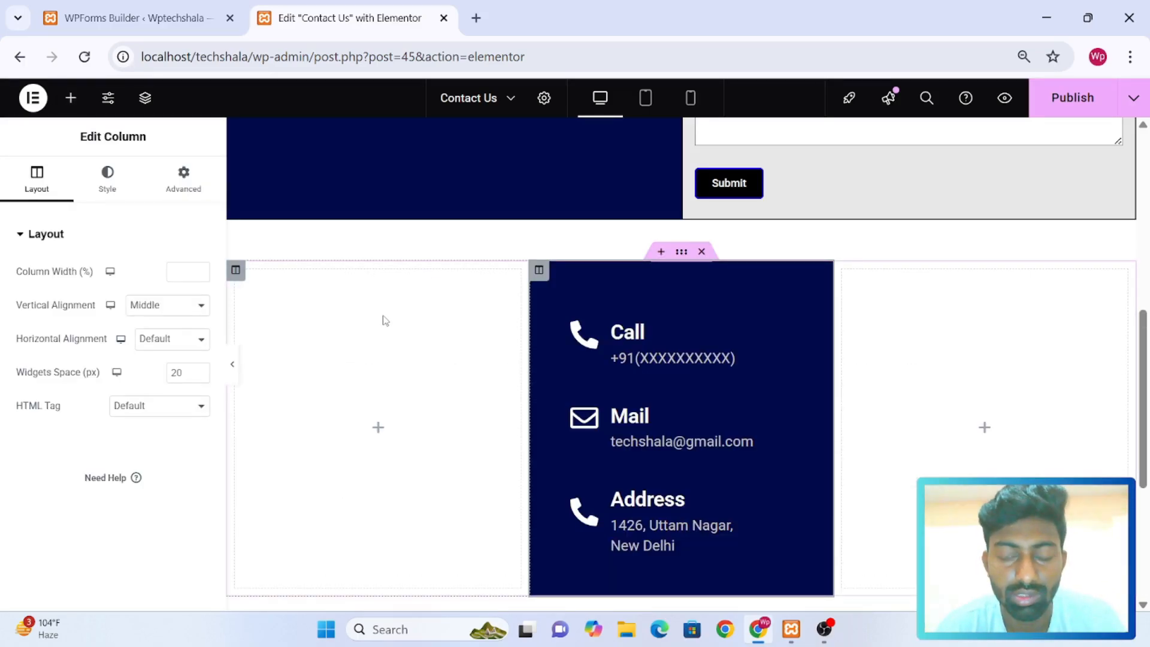
# Delete the empty column before the pasted contact-details column and check the resulting two-column layout
pyautogui.rightClick(383, 321)
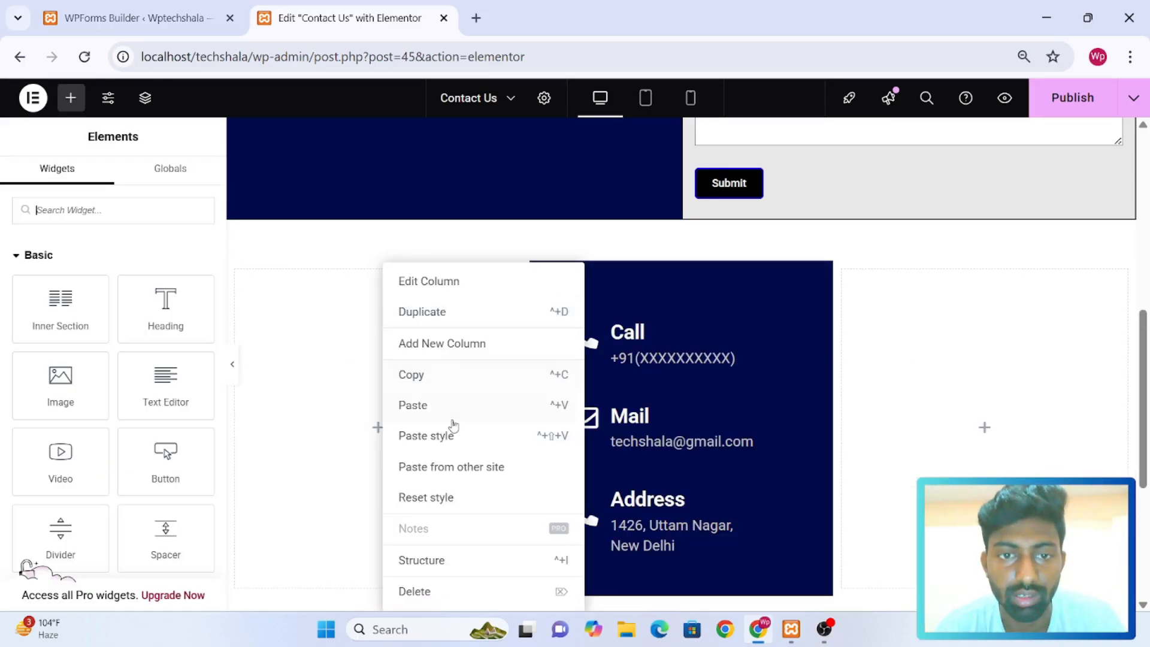
pyautogui.click(459, 596)
pyautogui.scroll(-3, 812, 421)
pyautogui.scroll(2, 813, 422)
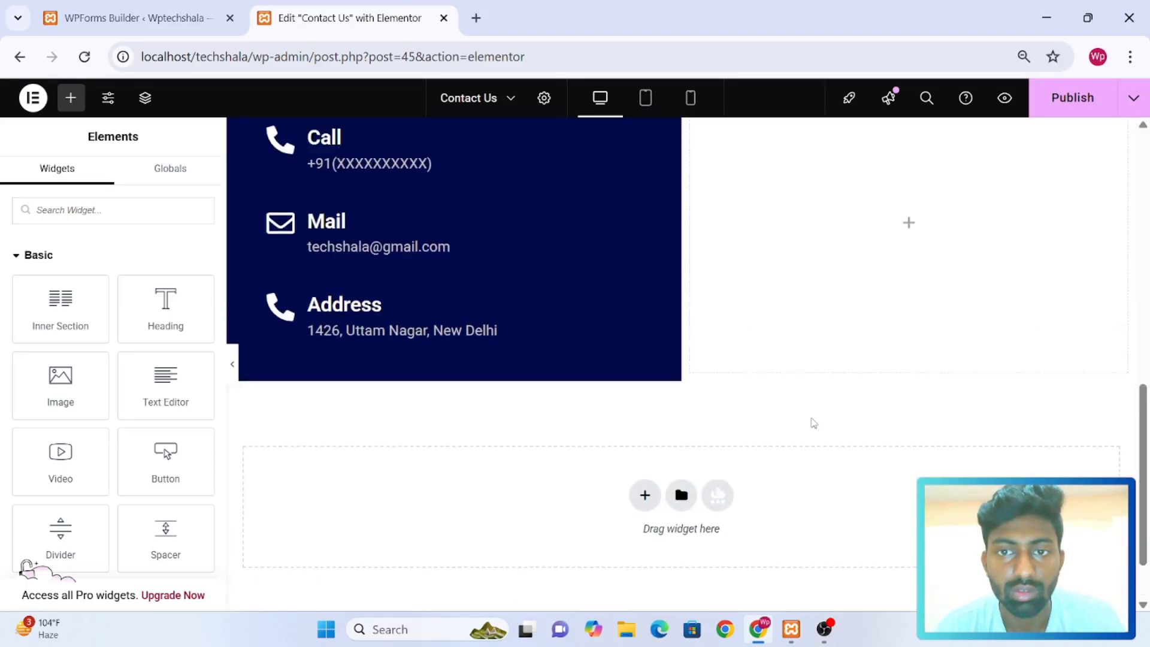
pyautogui.scroll(1, 812, 422)
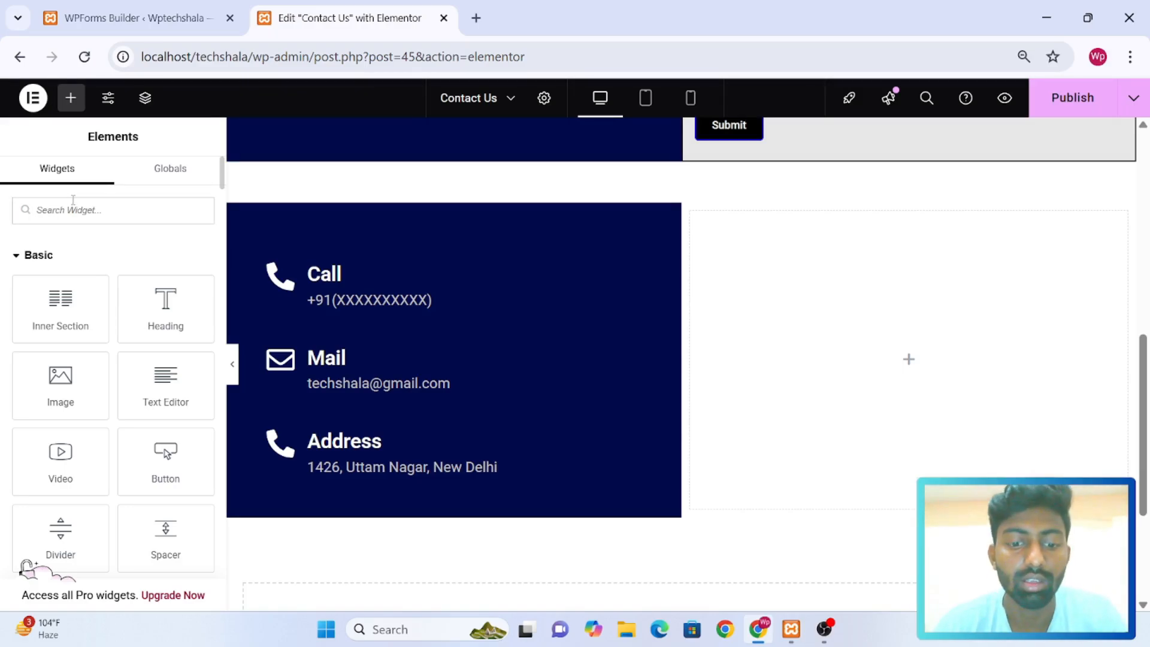
# Add a WPForms widget to the empty column beside the contact details and select Wp Form as its form
pyautogui.write('form')
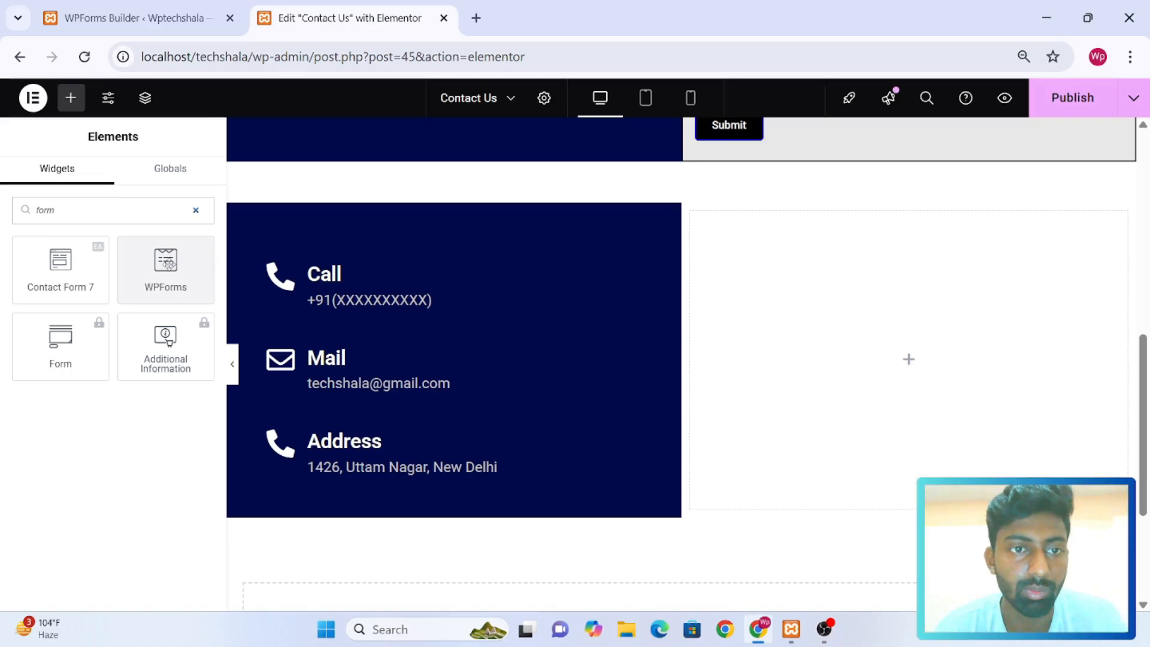
pyautogui.moveTo(162, 273); pyautogui.dragTo(792, 355)
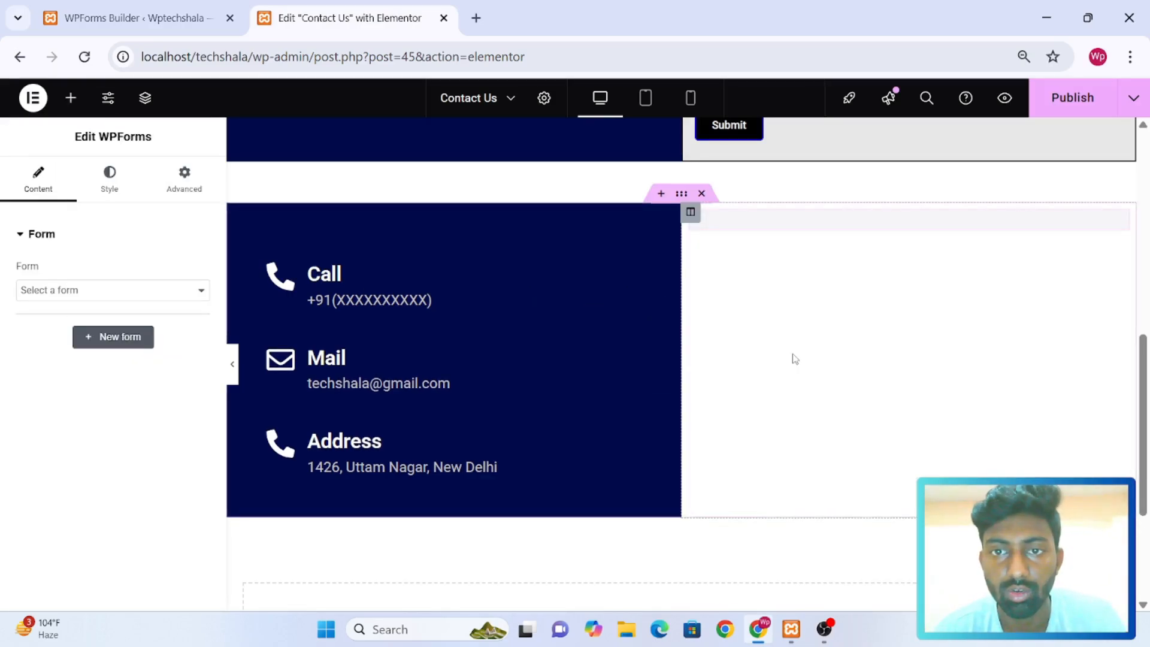
pyautogui.click(160, 291)
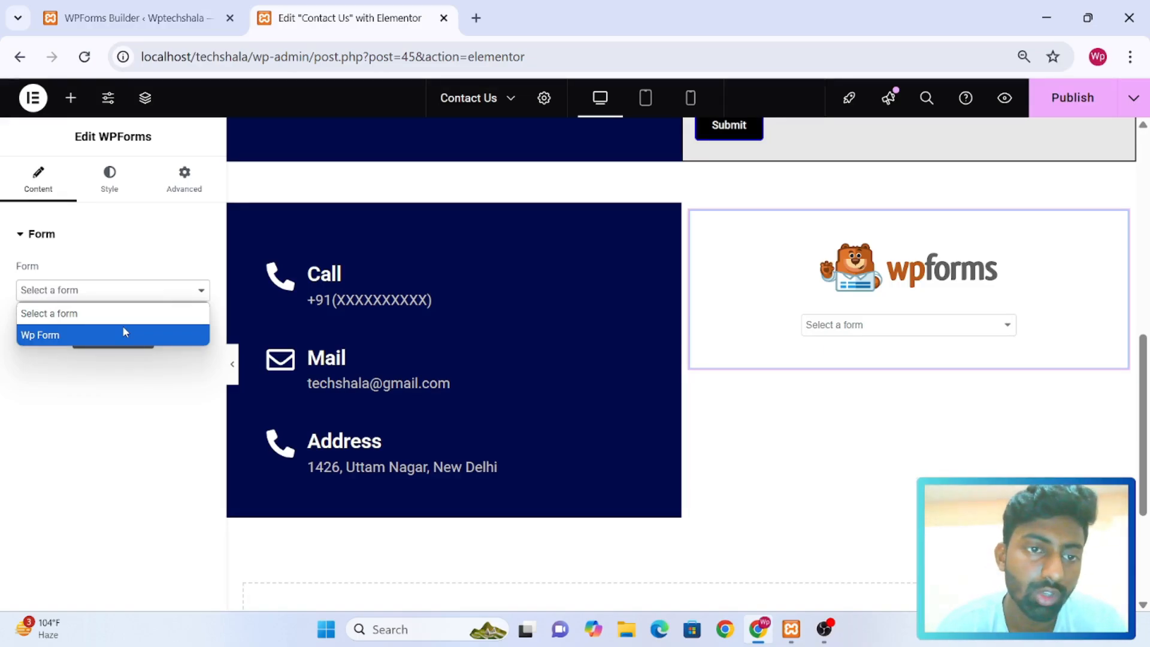
pyautogui.click(103, 339)
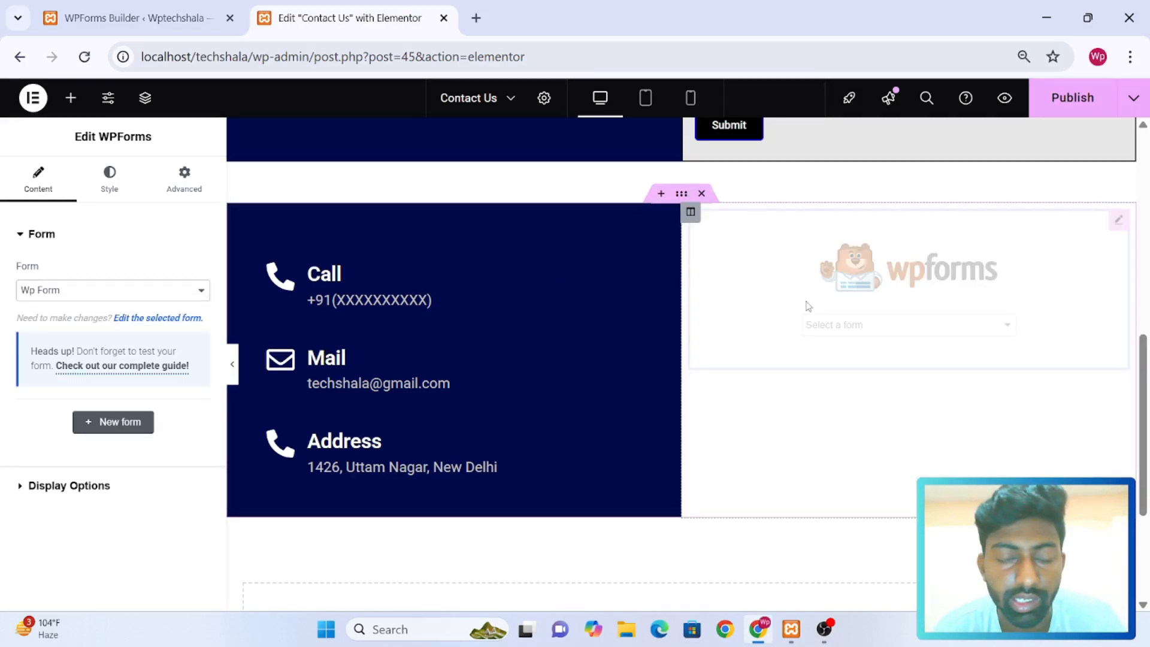
# Examine the inserted form's fields and Submit button alongside the contact-details column
pyautogui.scroll(-5, 808, 307)
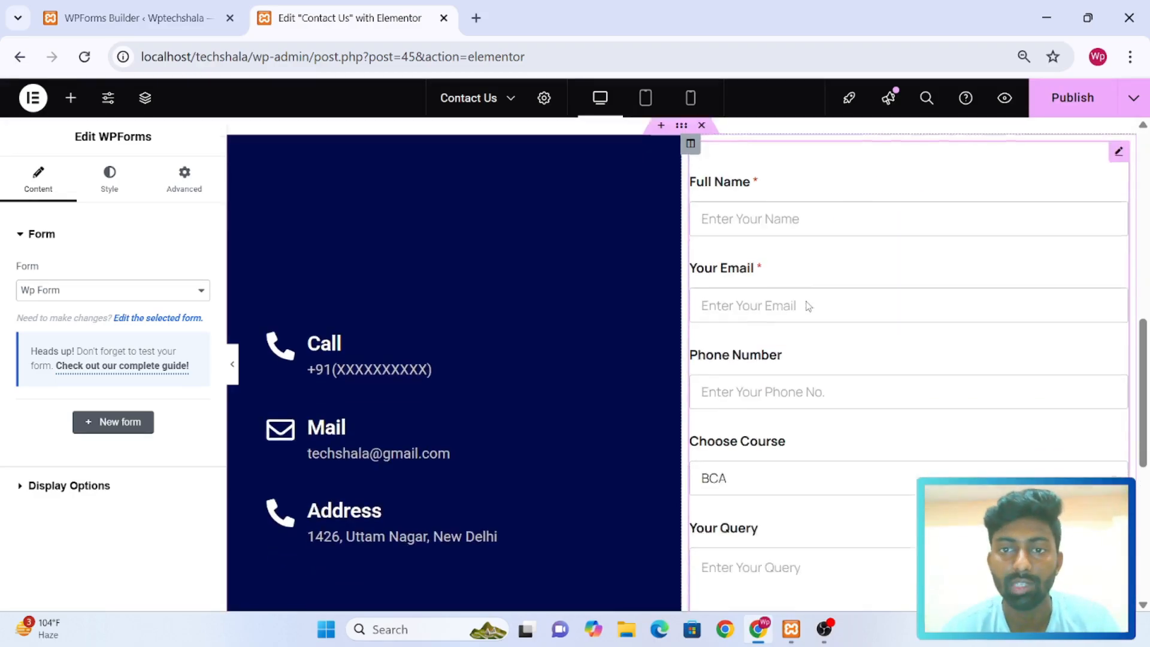
pyautogui.scroll(2, 808, 306)
pyautogui.scroll(2, 808, 306)
pyautogui.scroll(-1, 807, 306)
pyautogui.scroll(1, 808, 307)
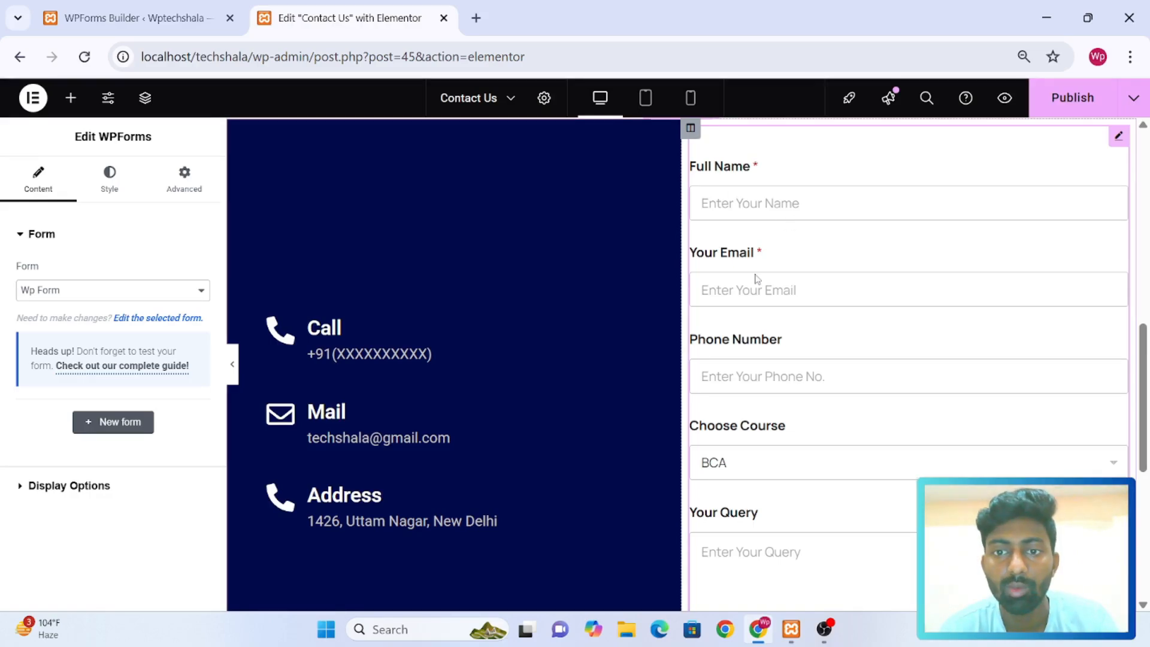
pyautogui.scroll(-1, 756, 279)
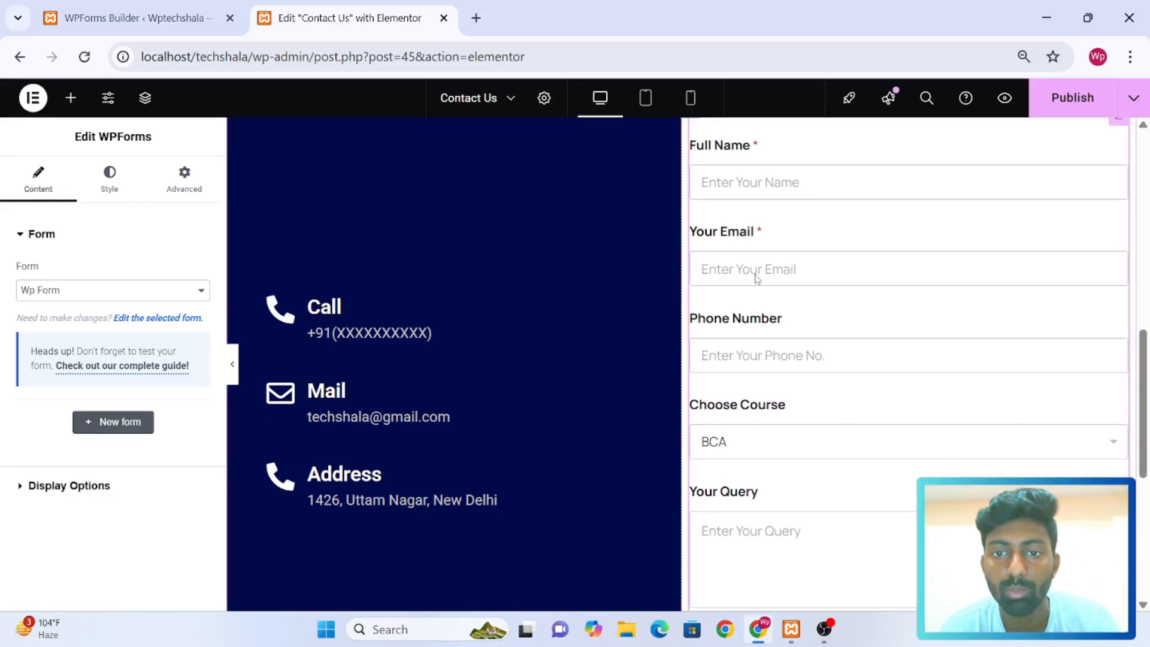
pyautogui.scroll(-3, 756, 278)
pyautogui.scroll(-4, 781, 401)
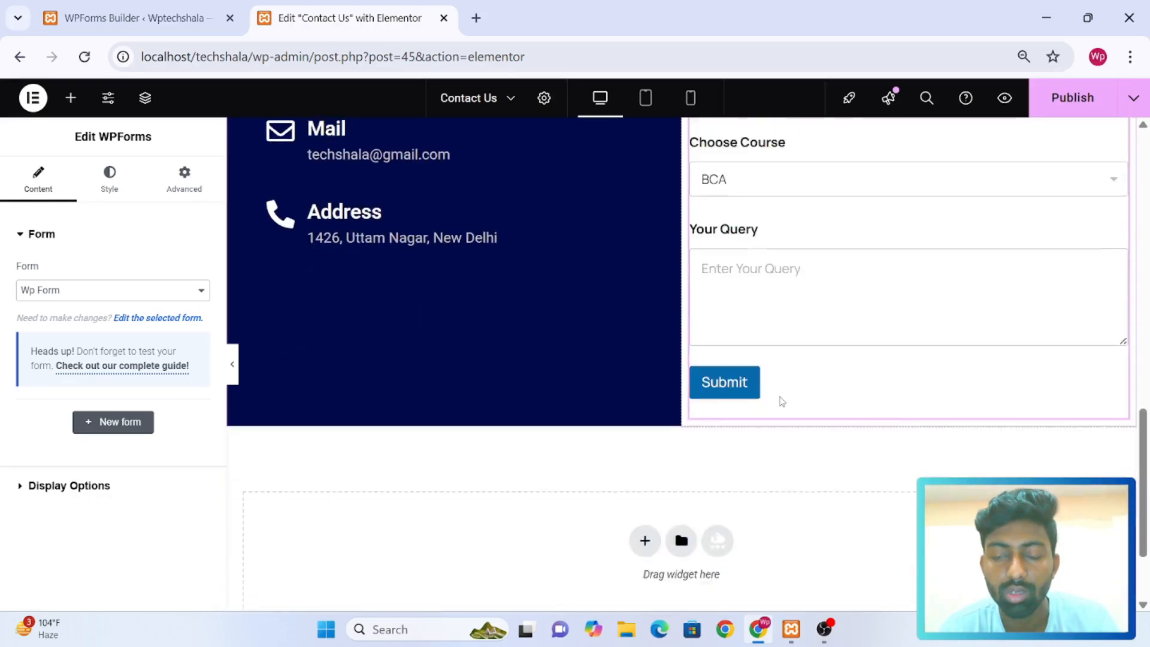
pyautogui.scroll(1, 781, 402)
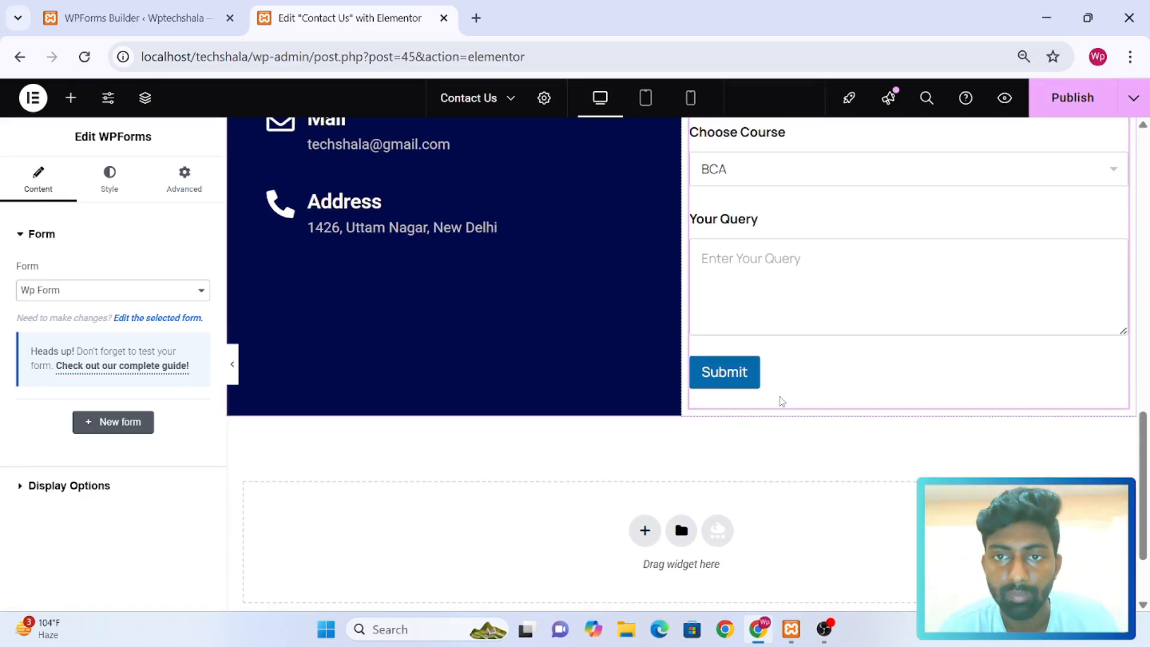
pyautogui.scroll(5, 781, 401)
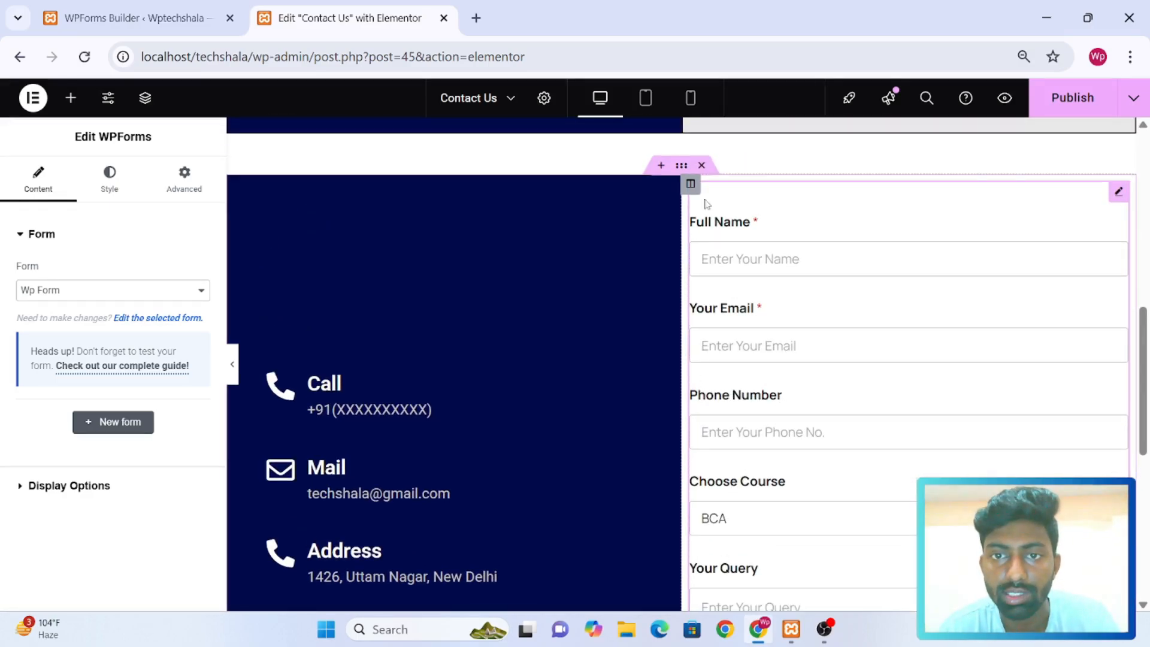
# Unlink the margin values of the form's column and set its padding to 25 px on all sides
pyautogui.click(692, 186)
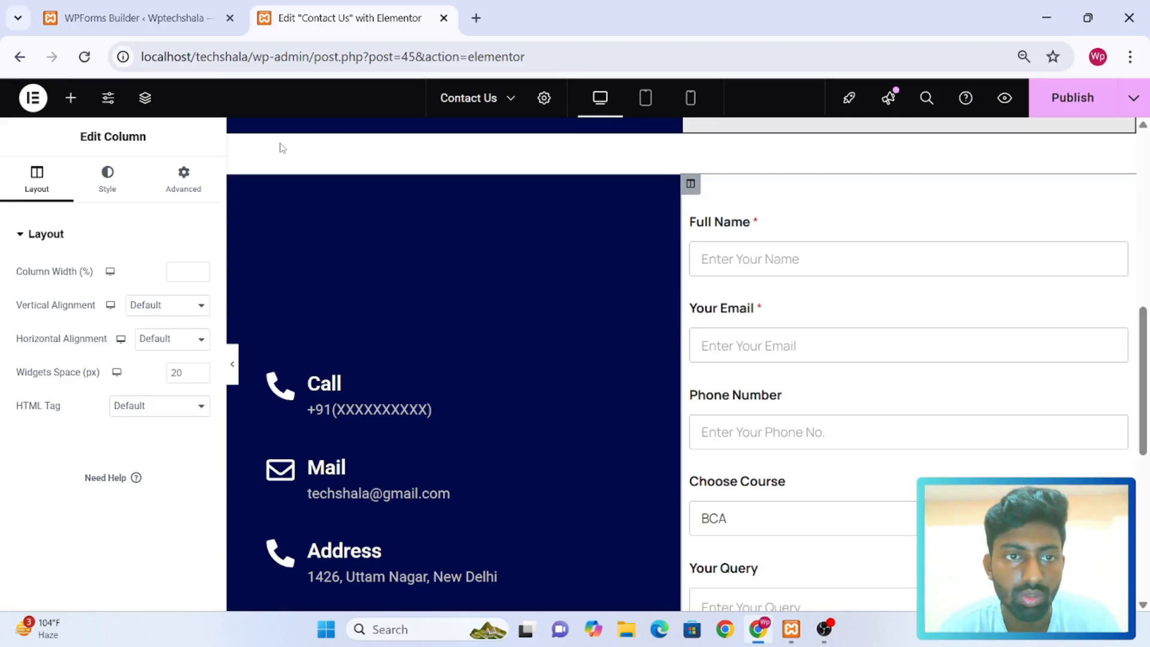
pyautogui.click(184, 180)
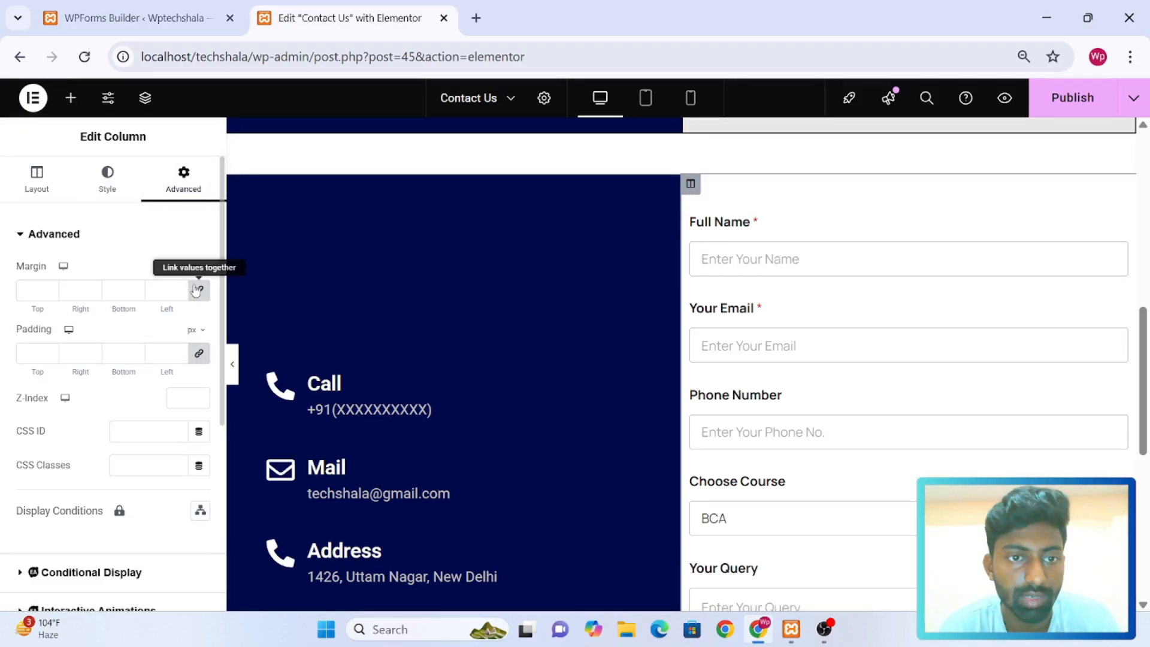
pyautogui.click(199, 291)
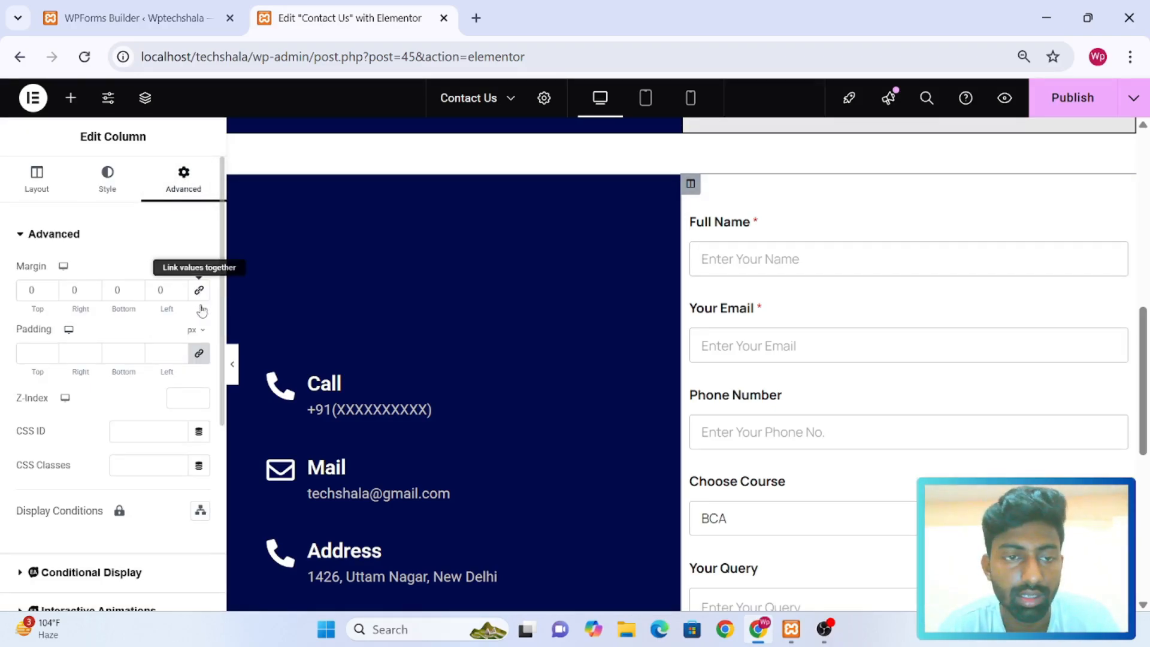
pyautogui.click(200, 354)
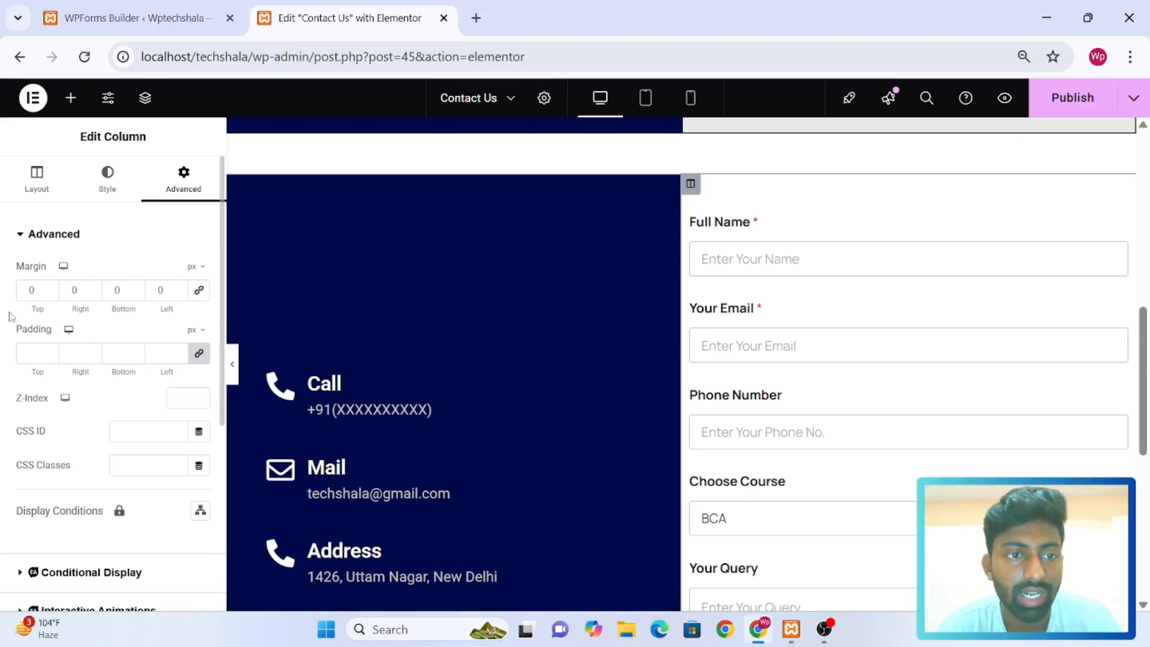
pyautogui.click(30, 352)
pyautogui.write('25')
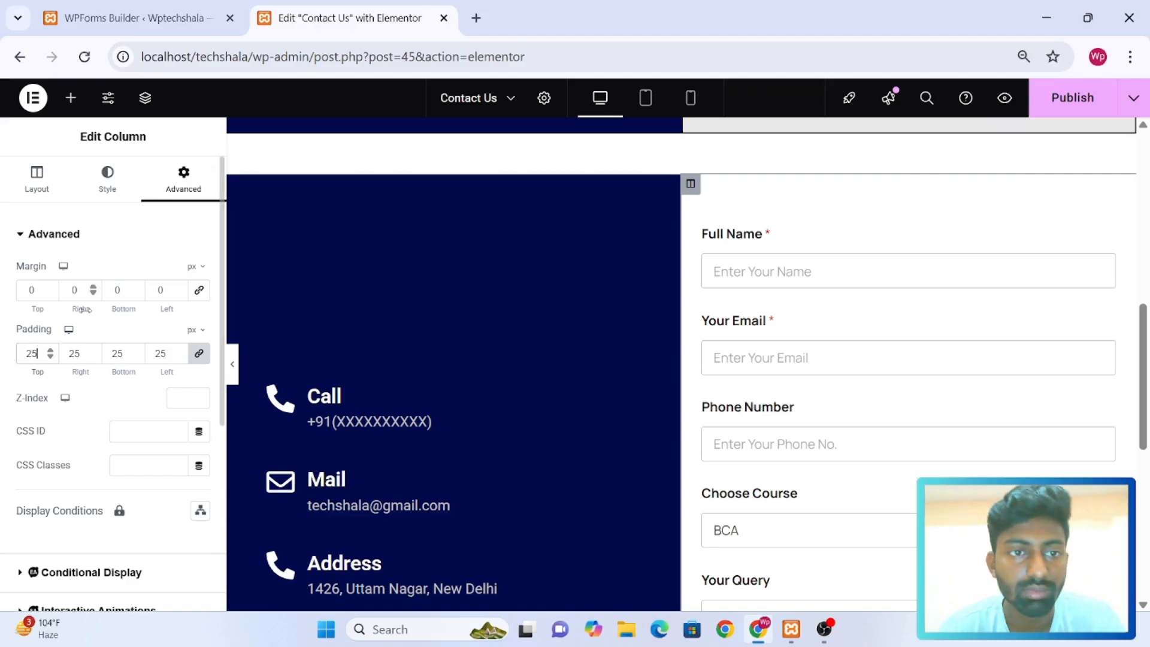
# Give the form's column a classic background in light grey #EBEBEB
pyautogui.click(117, 190)
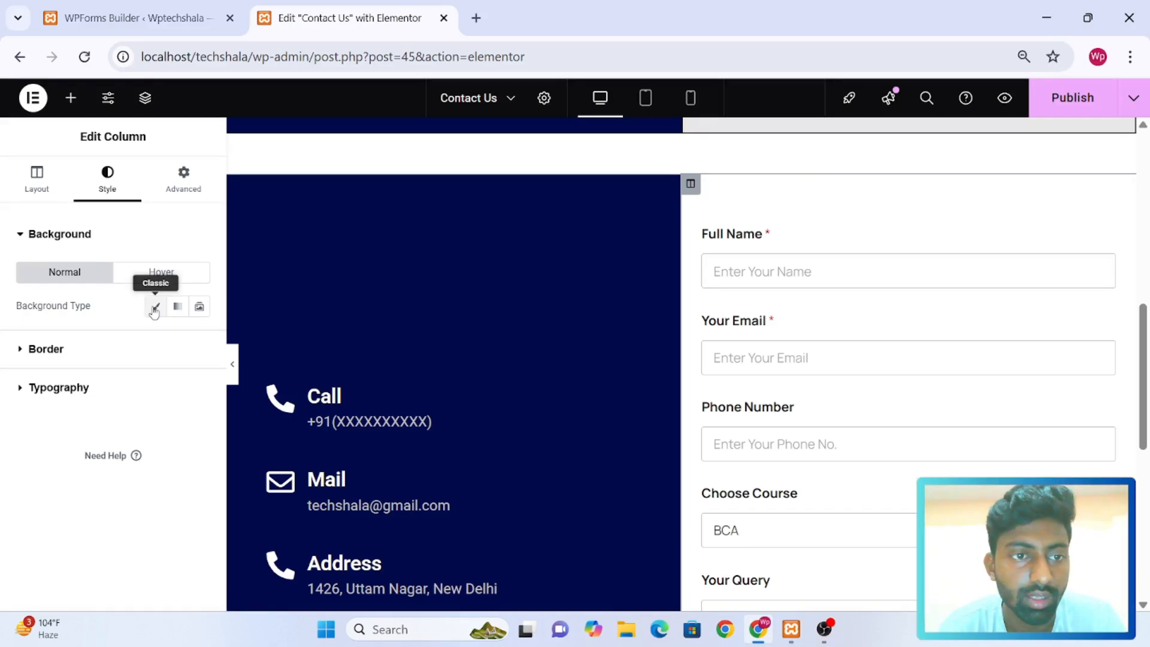
pyautogui.click(156, 306)
pyautogui.click(197, 341)
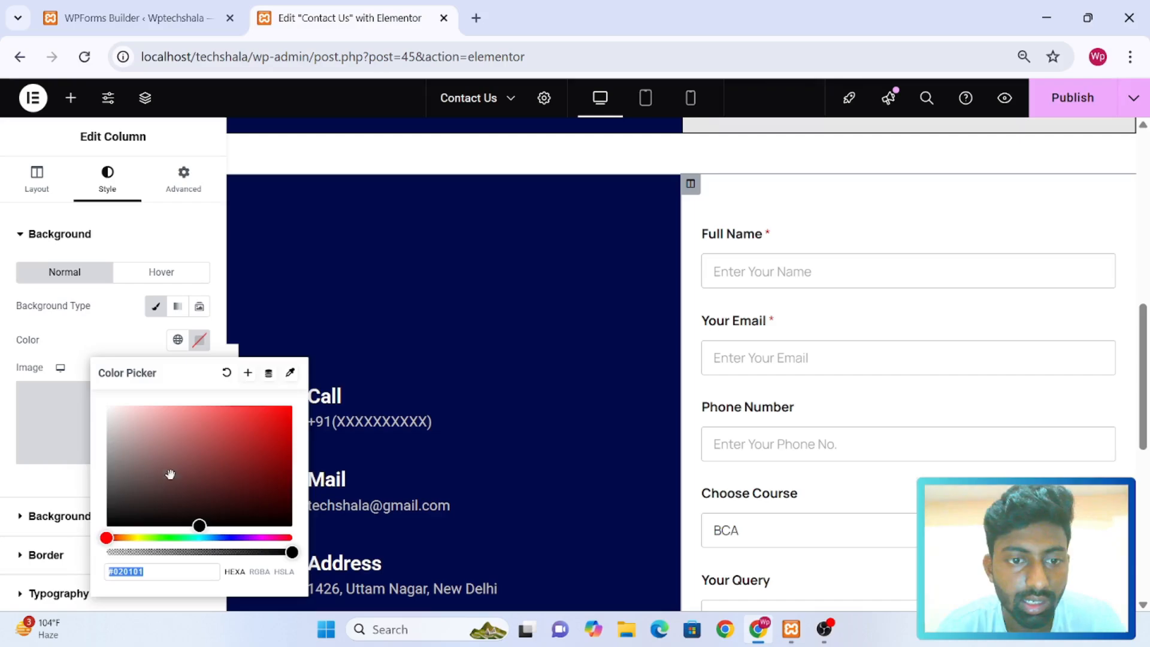
pyautogui.moveTo(135, 453)
pyautogui.mouseDown()
pyautogui.moveTo(95, 439)
pyautogui.moveTo(97, 418)
pyautogui.mouseUp()
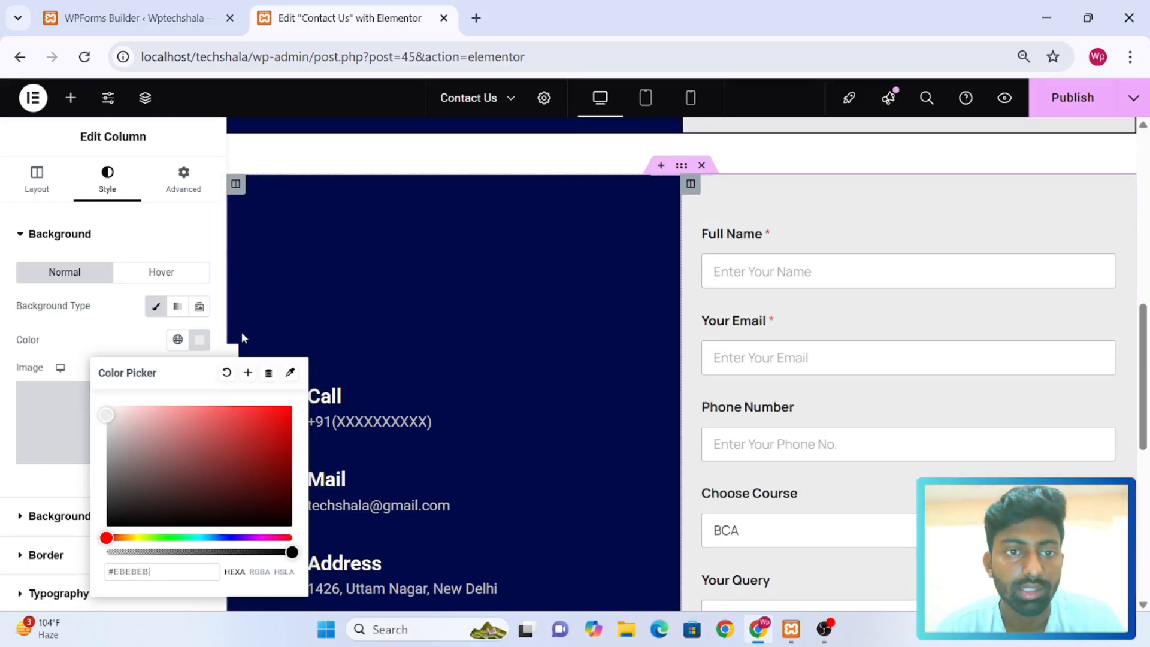
pyautogui.click(230, 349)
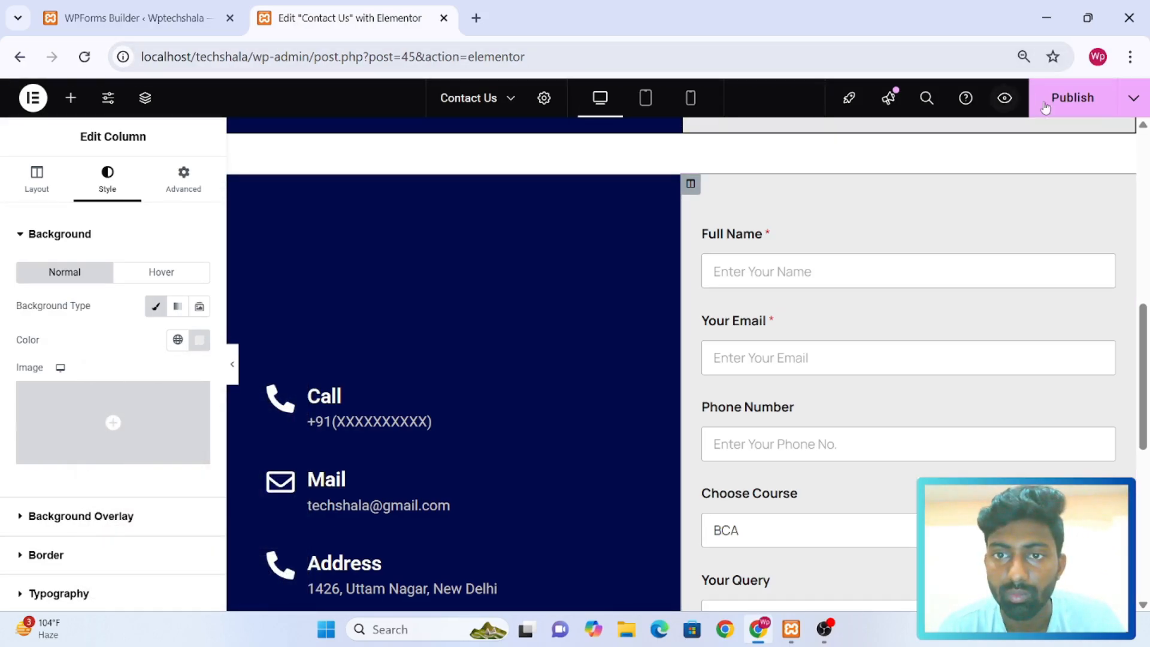
# Publish the Contact Us page changes and open a preview of the page
pyautogui.click(1077, 96)
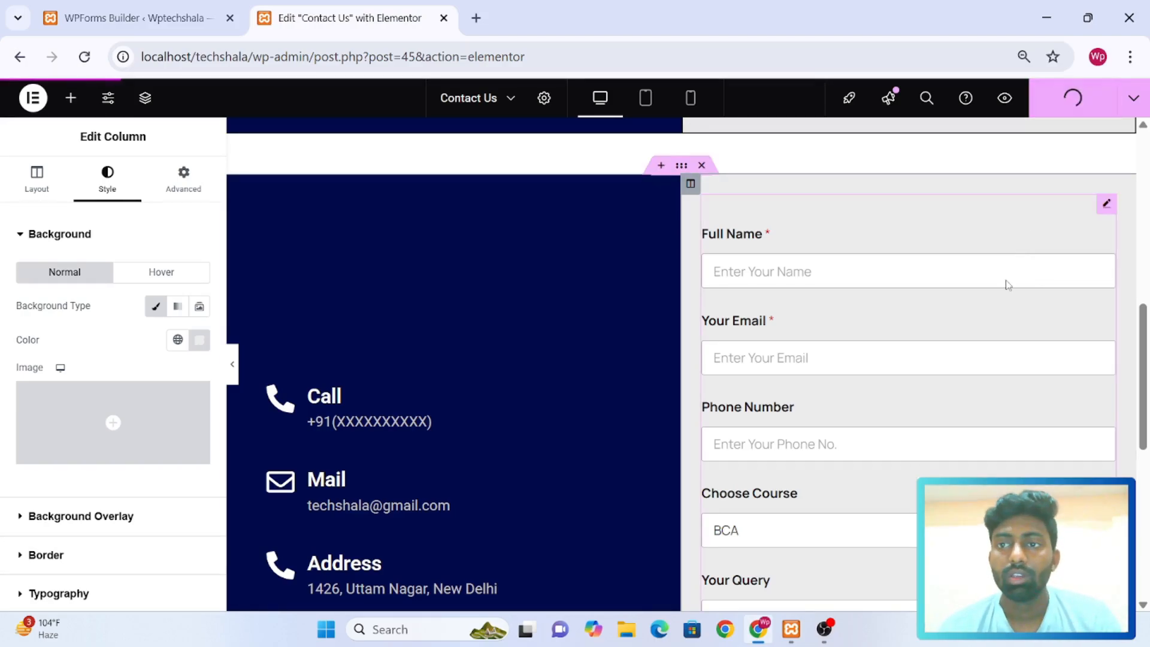
pyautogui.scroll(-3, 1005, 279)
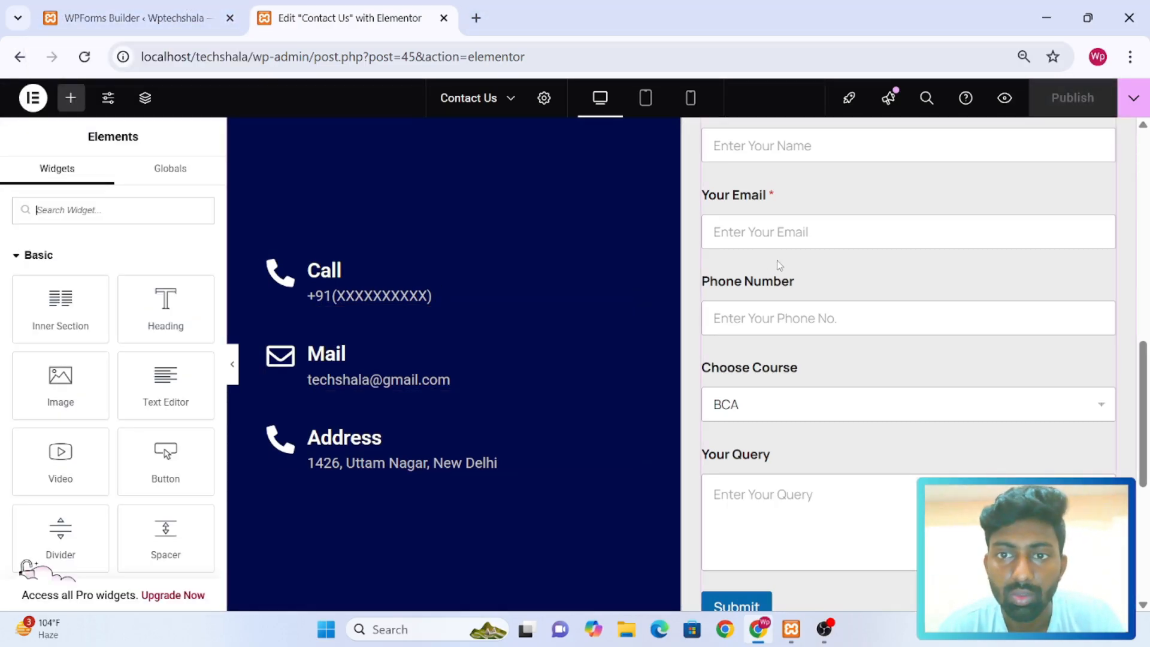
pyautogui.rightClick(1004, 100)
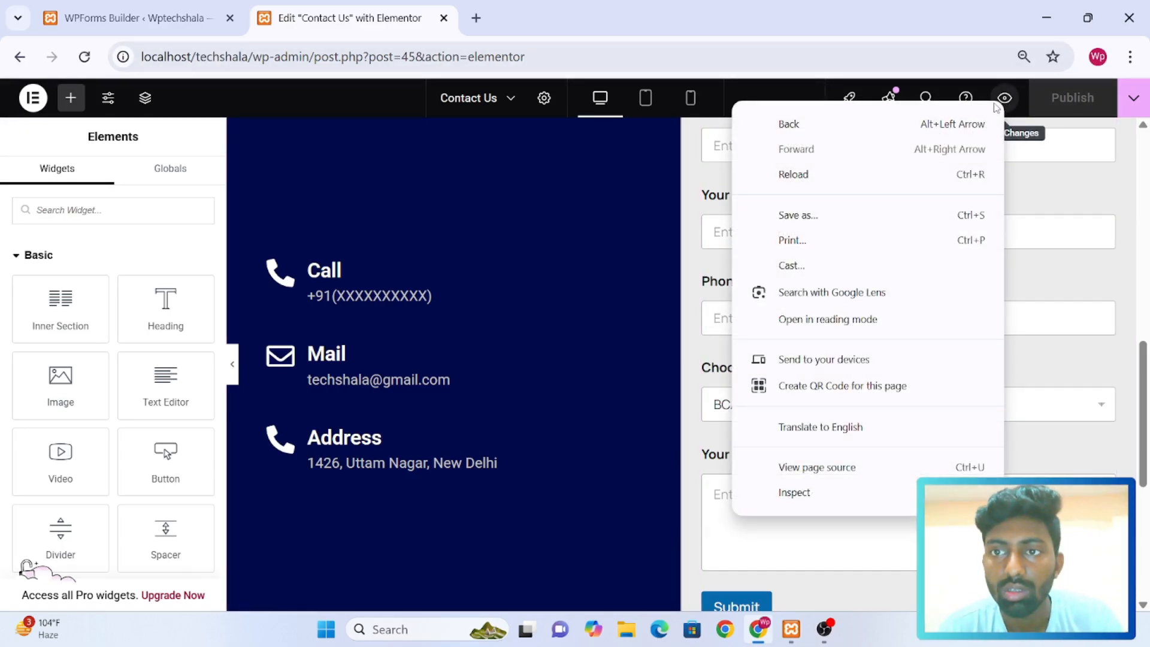
pyautogui.click(1005, 101)
pyautogui.click(1005, 101)
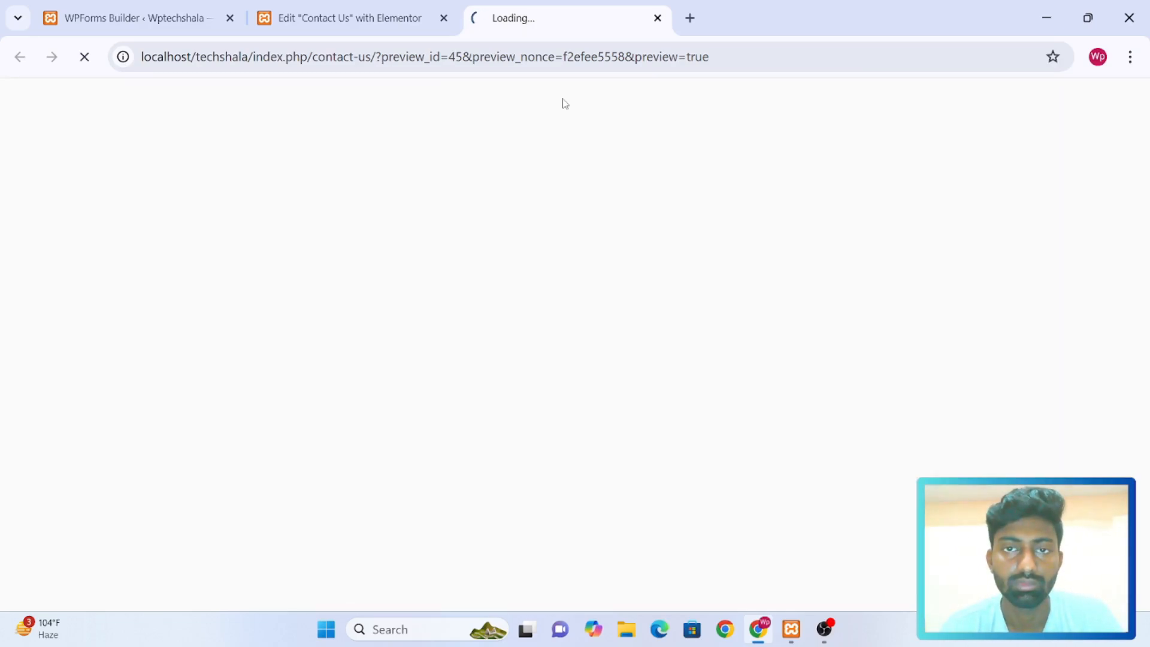
# Compare the original contact form with the new WPForms section on the previewed Contact Us page
pyautogui.scroll(-3, 521, 227)
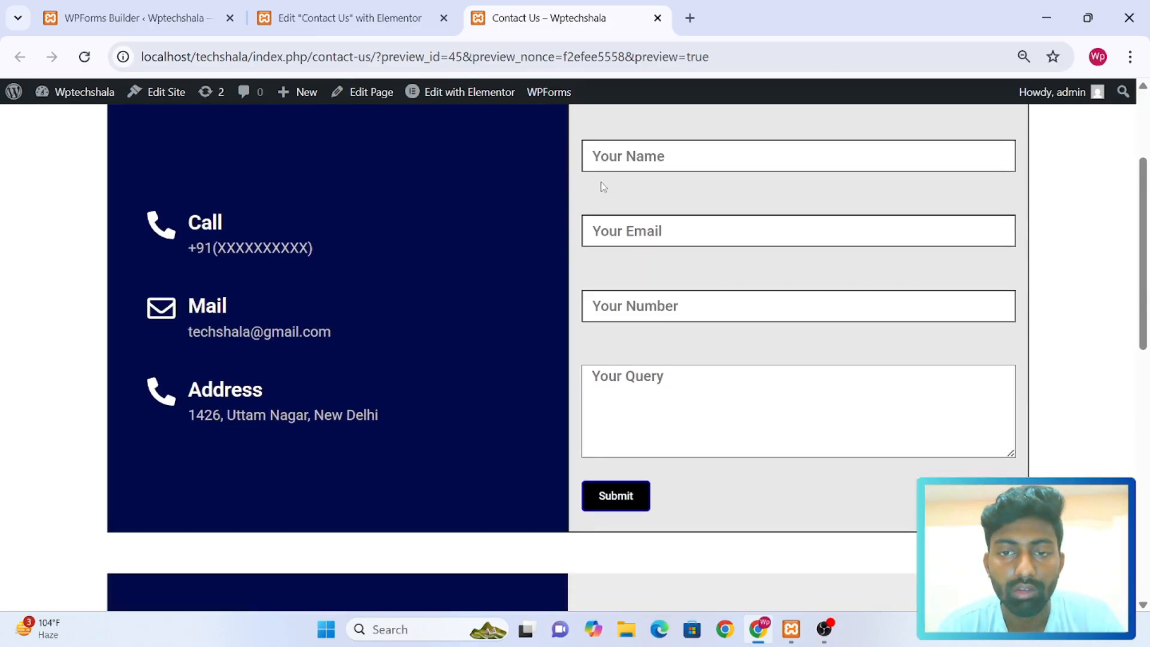
pyautogui.scroll(3, 601, 181)
pyautogui.scroll(-4, 602, 182)
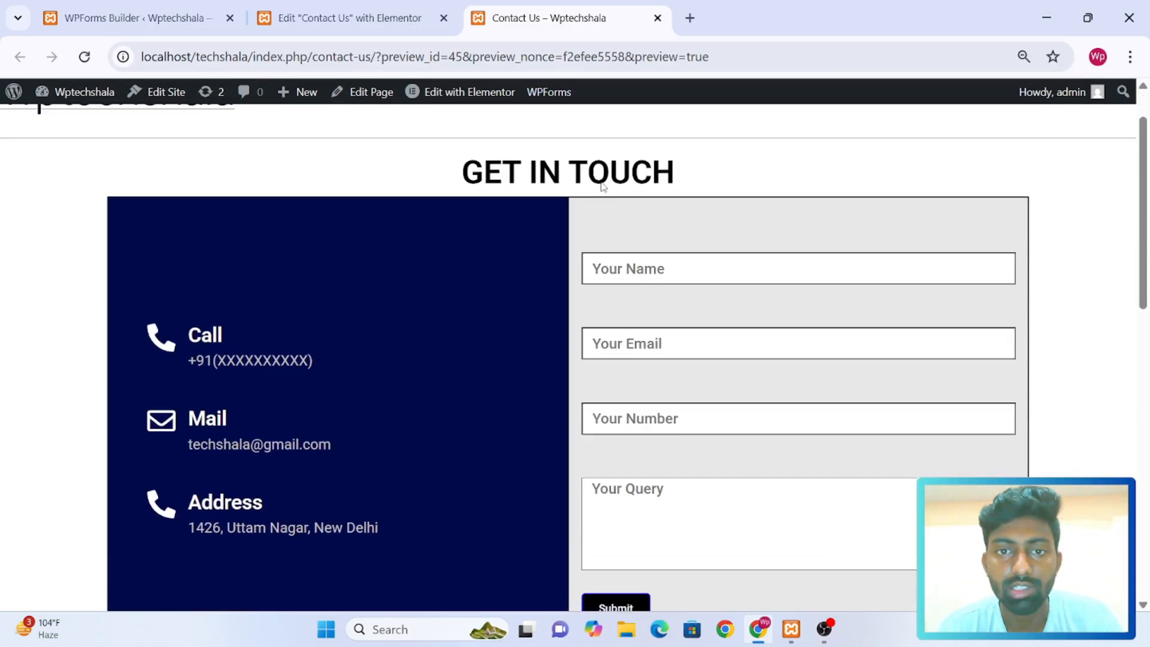
pyautogui.scroll(-9, 601, 181)
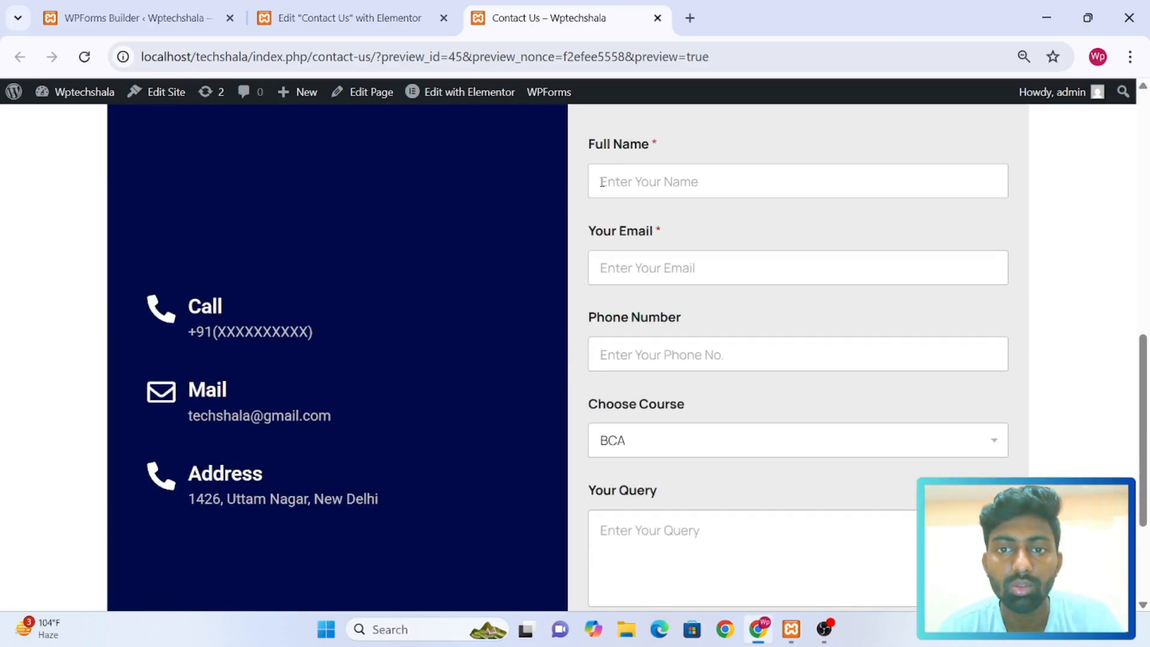
pyautogui.scroll(2, 601, 181)
pyautogui.scroll(-1, 601, 181)
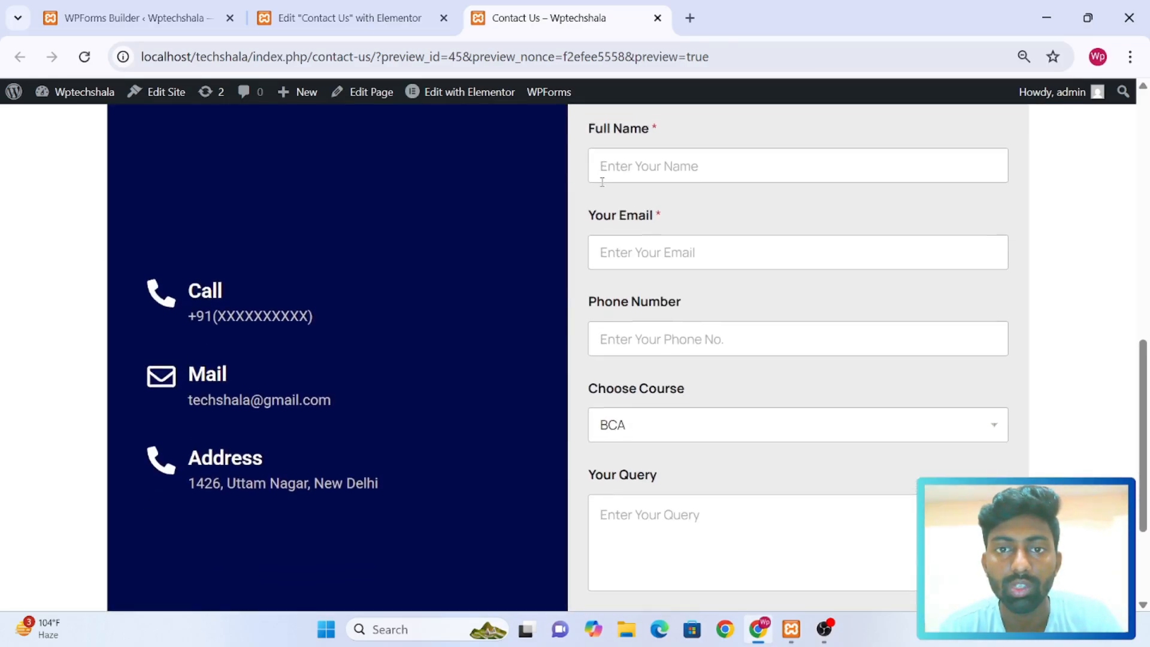
pyautogui.scroll(1, 602, 181)
pyautogui.scroll(10, 602, 185)
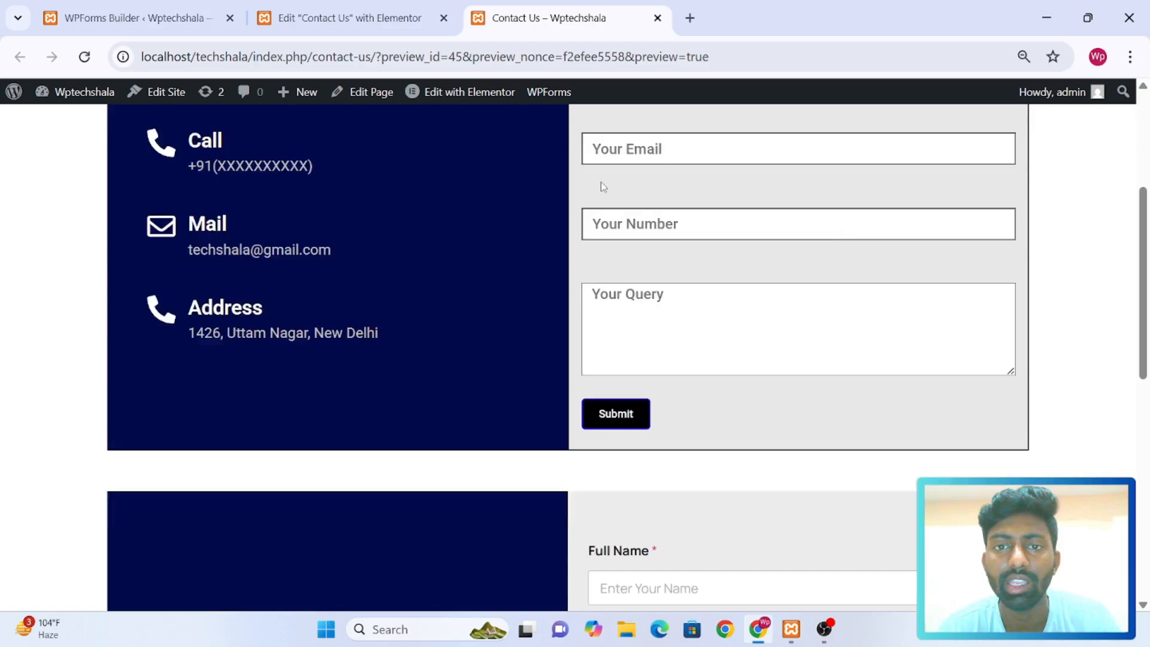
pyautogui.scroll(-10, 603, 186)
pyautogui.scroll(-3, 603, 186)
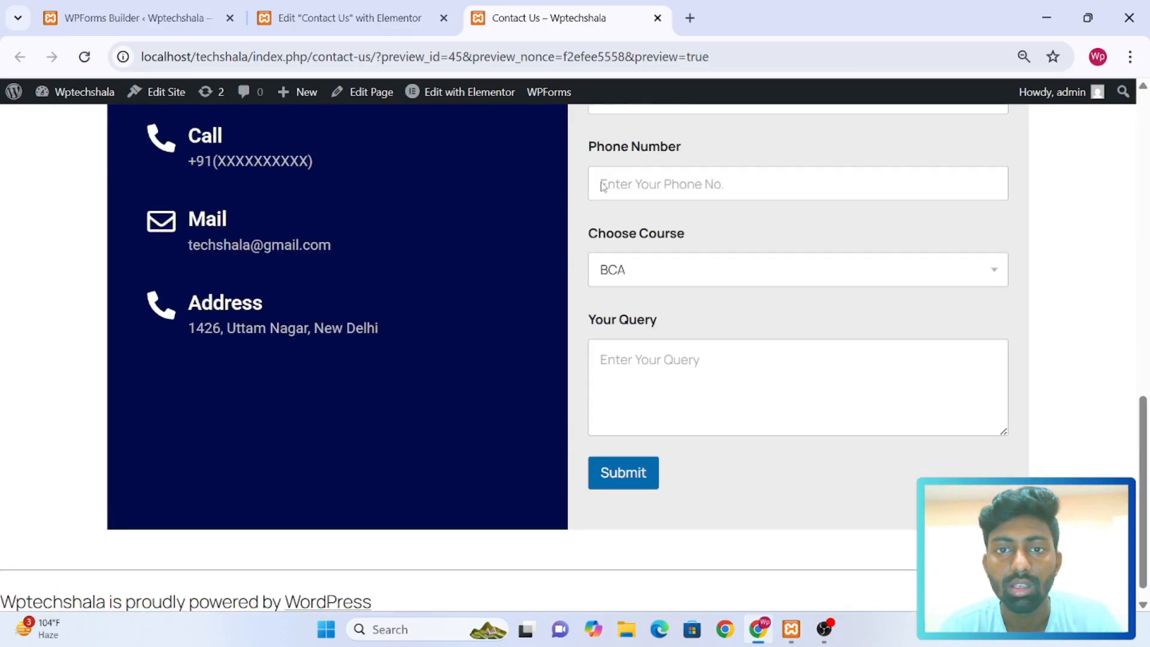
pyautogui.scroll(4, 602, 186)
pyautogui.scroll(-1, 603, 186)
pyautogui.scroll(-1, 601, 186)
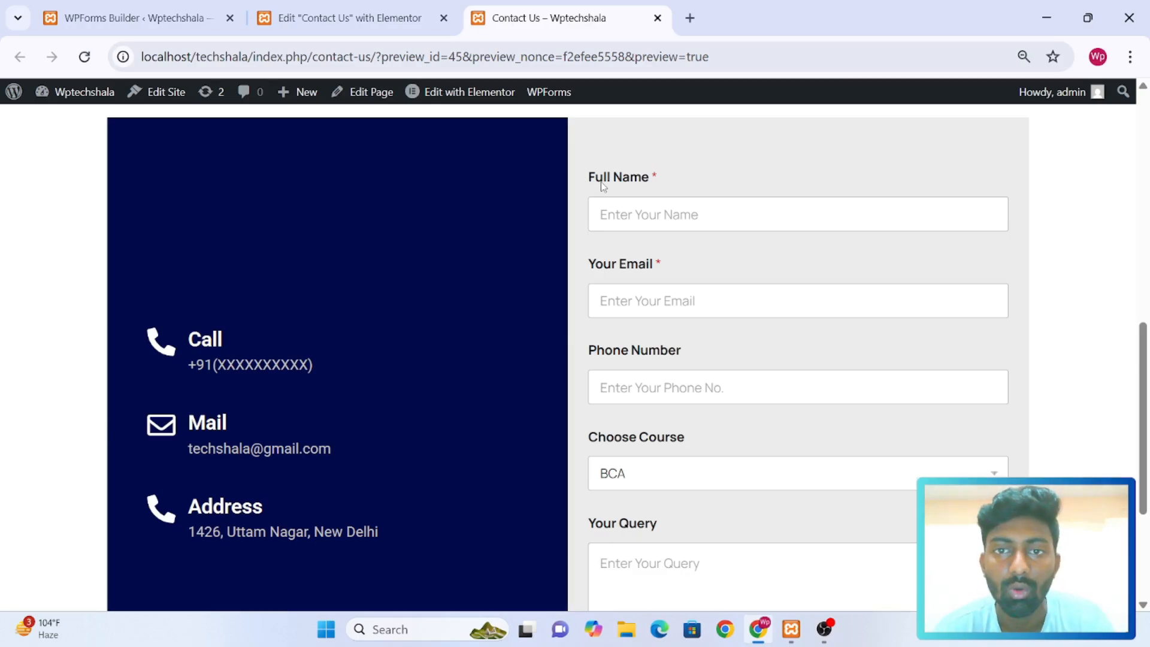
pyautogui.scroll(-3, 741, 286)
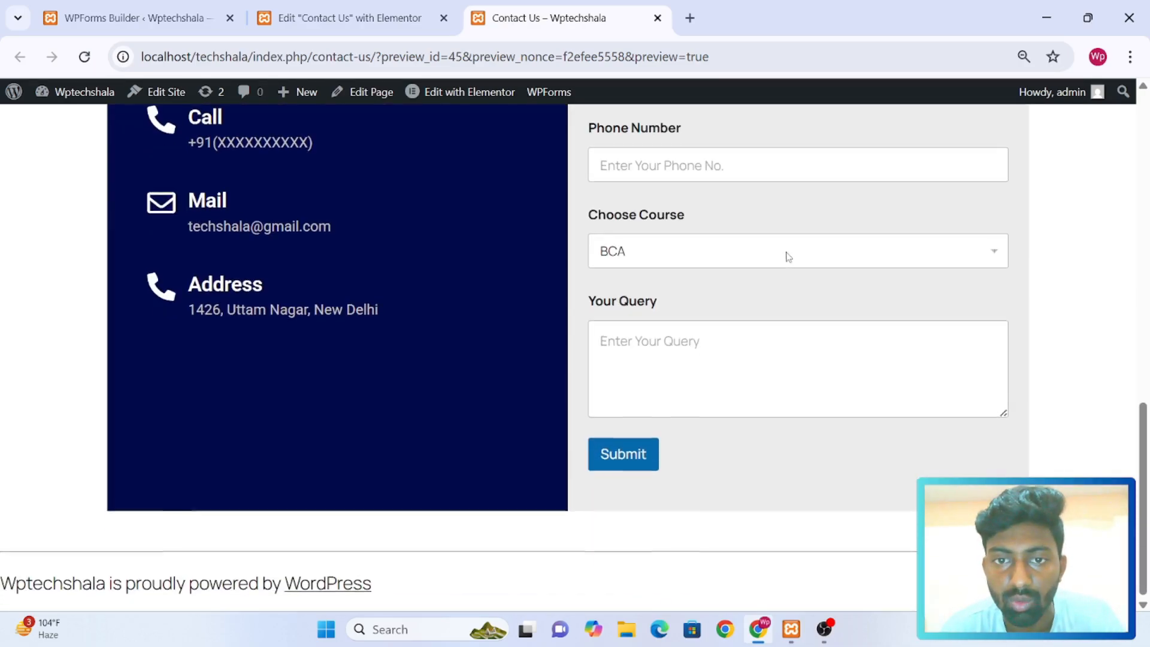
pyautogui.scroll(3, 788, 256)
pyautogui.scroll(-1, 788, 257)
pyautogui.scroll(-6, 788, 256)
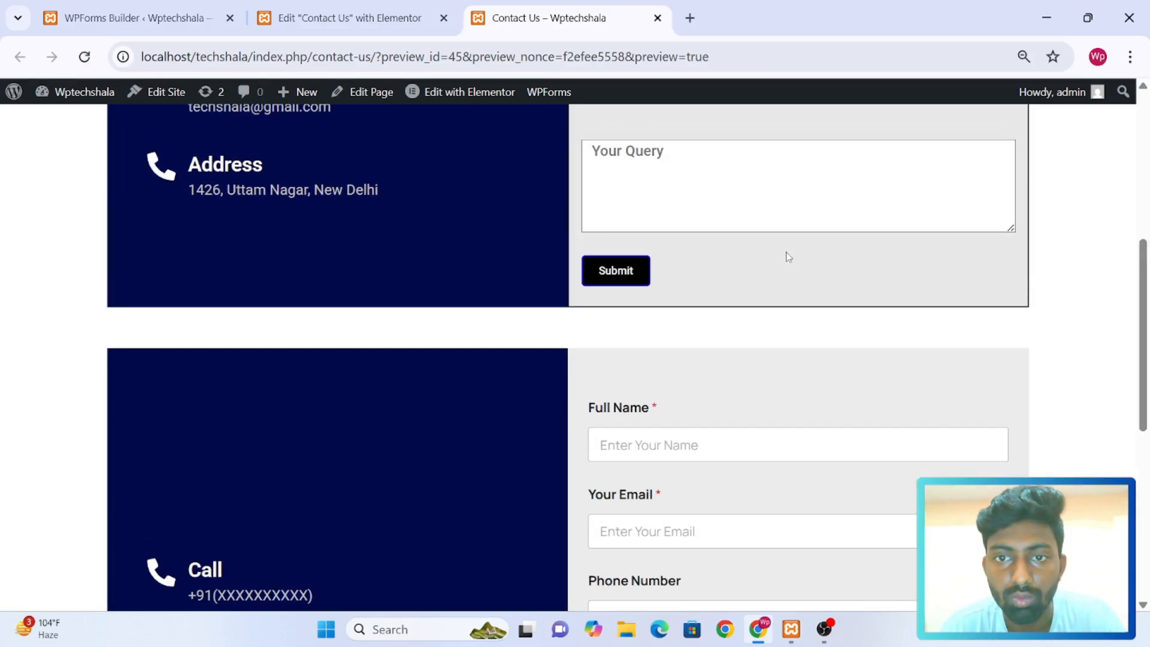
# Enter the sender's first name in the Full Name field of the new contact form on the previewed page
pyautogui.click(735, 280)
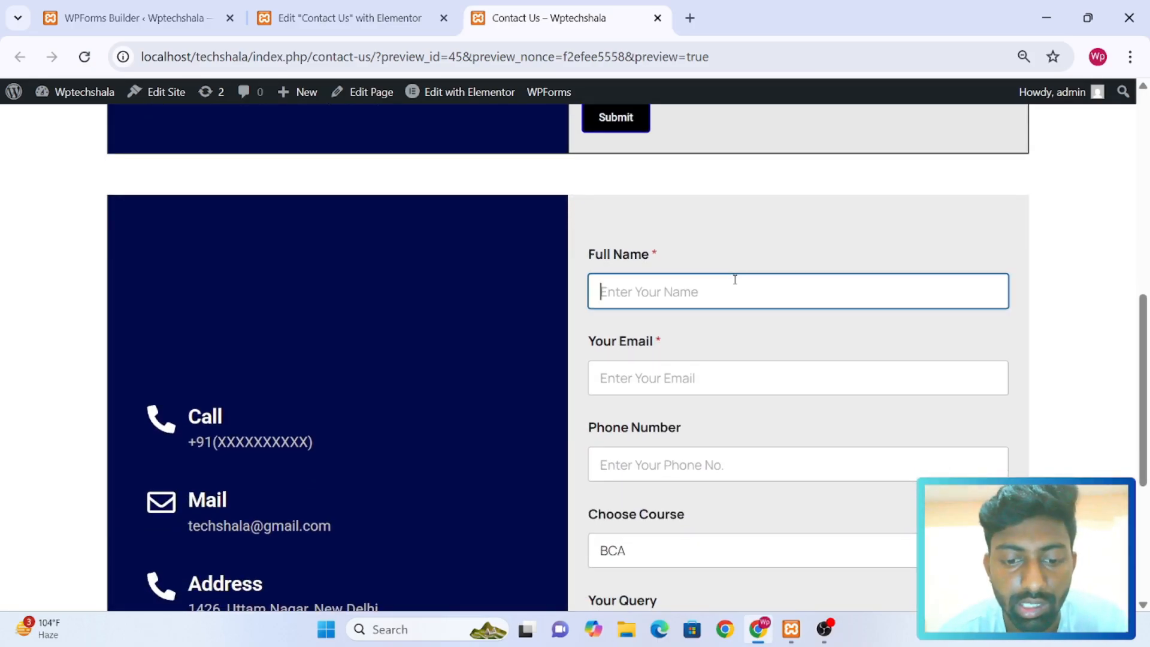
pyautogui.press('Tab')
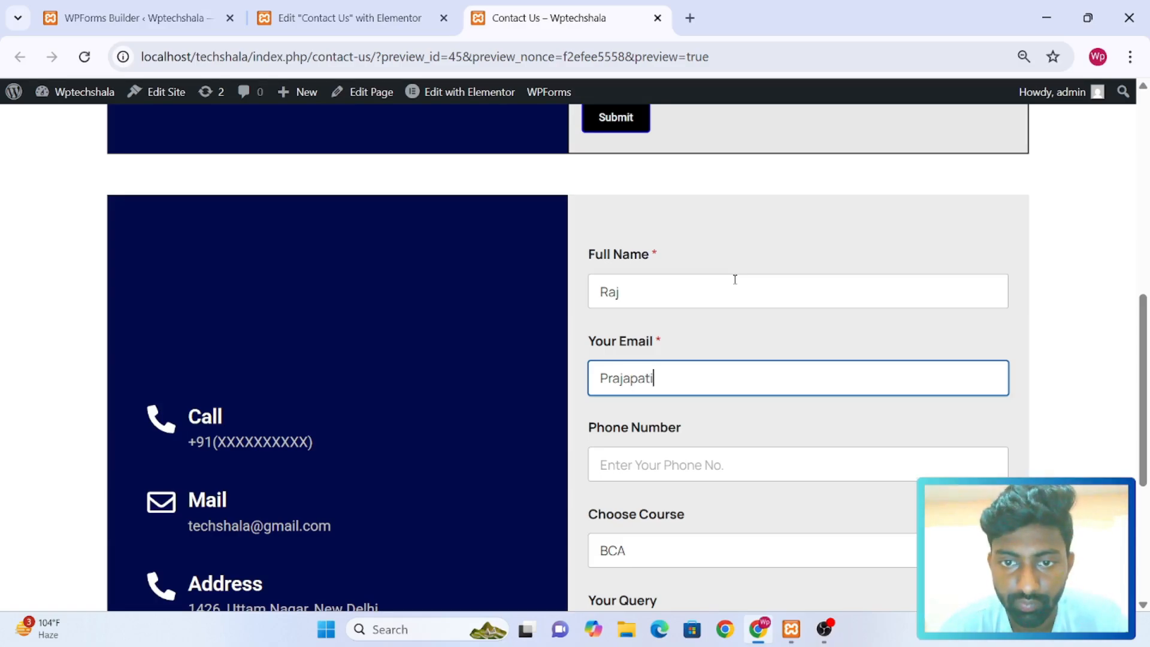
pyautogui.scroll(-2, 735, 279)
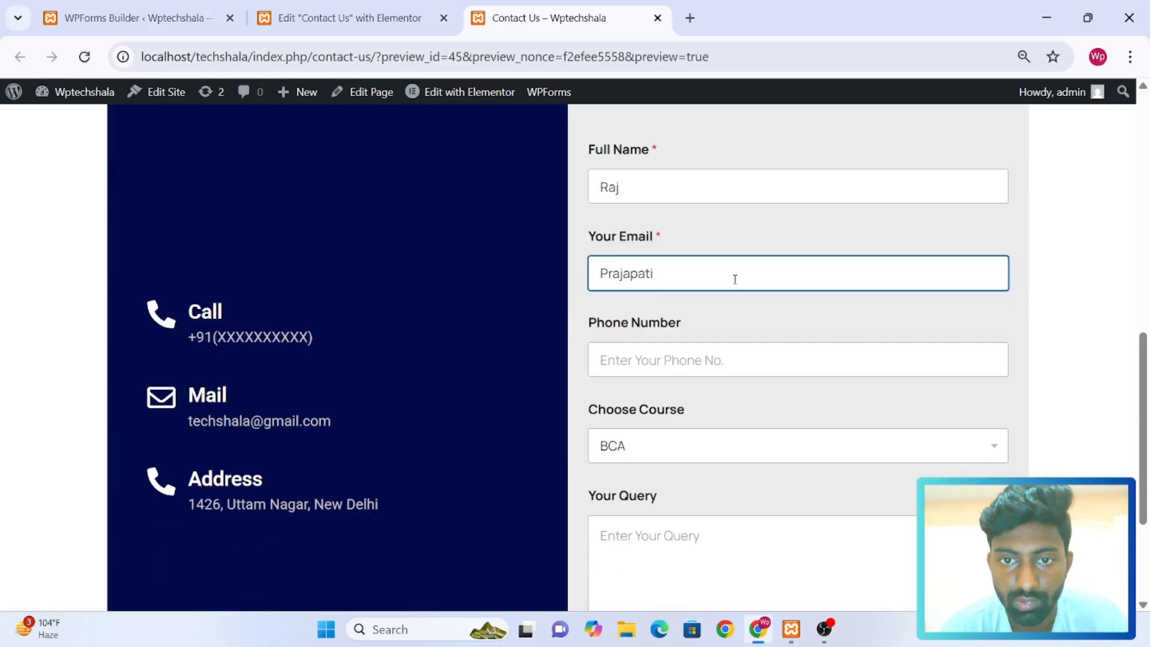
pyautogui.click(676, 353)
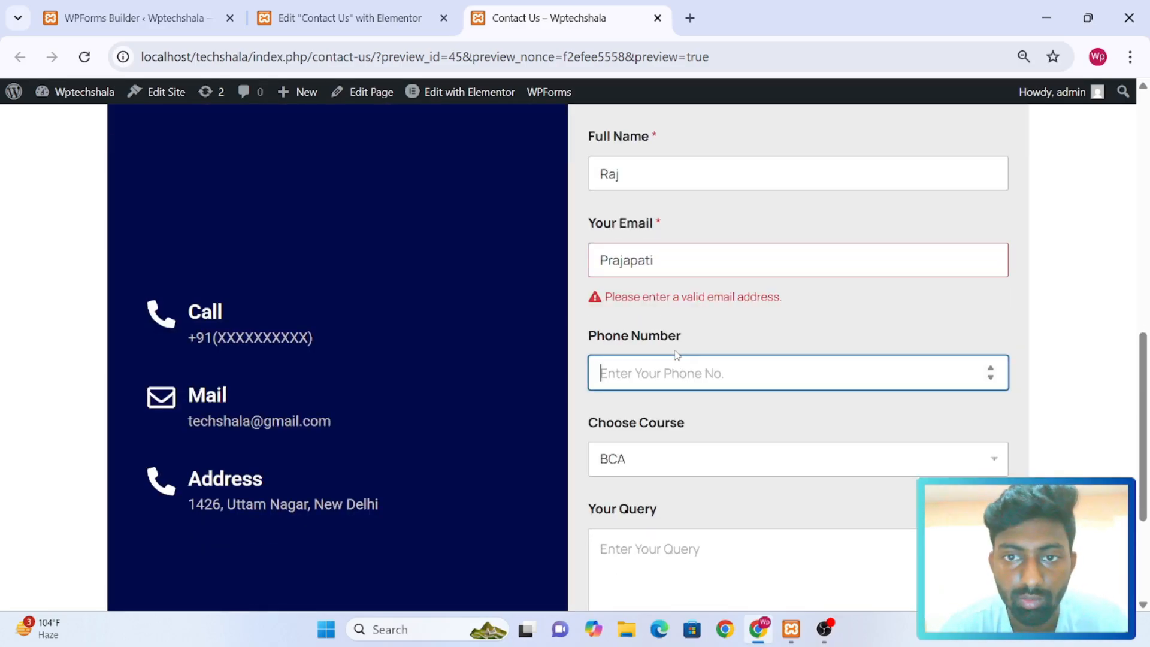
pyautogui.moveTo(673, 264); pyautogui.dragTo(599, 269)
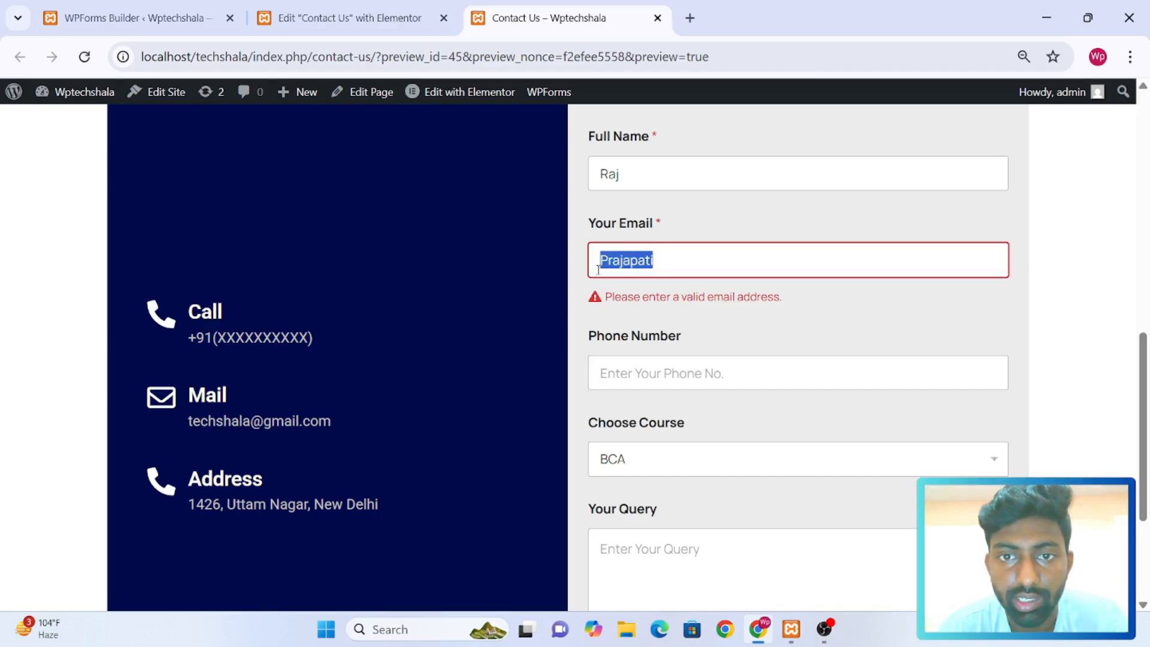
pyautogui.press('BackSpace')
# Complete the Full Name field of the contact form with the sender's surname
pyautogui.click(651, 181)
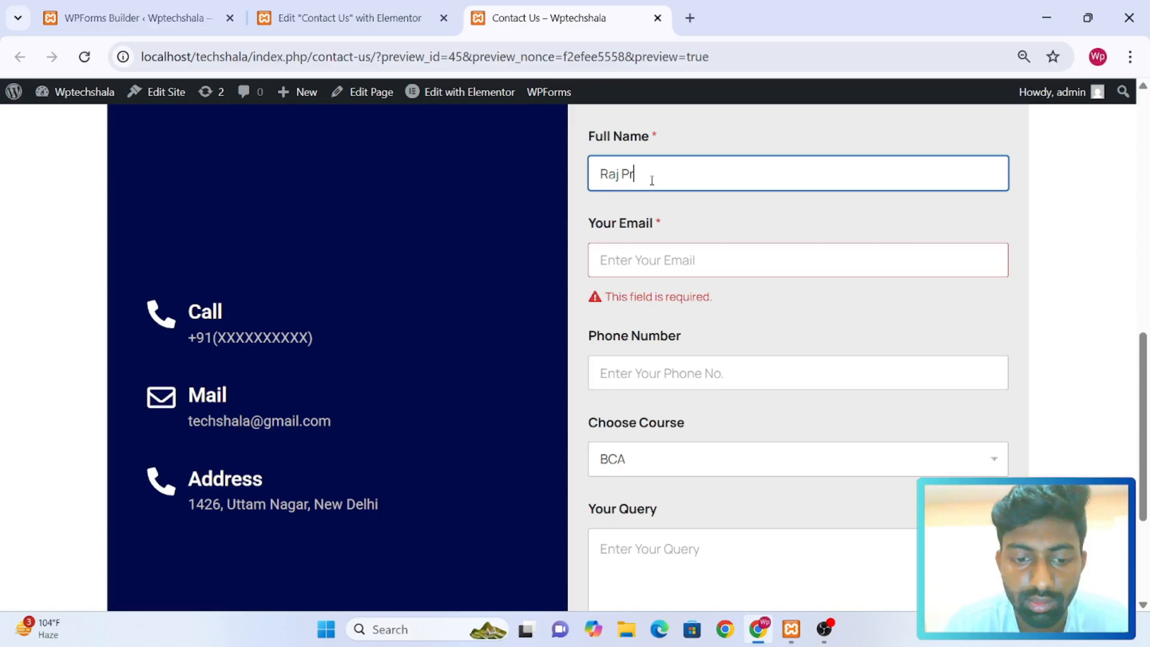
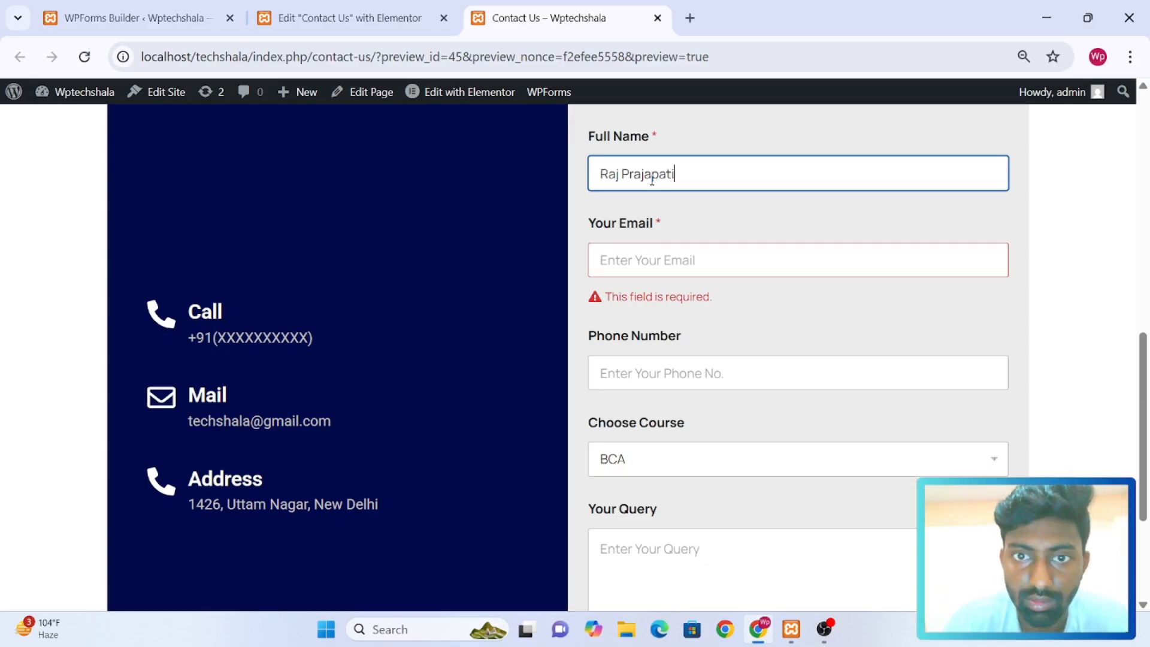
# Fill in the sender's email address and phone number in the contact form
pyautogui.click(648, 250)
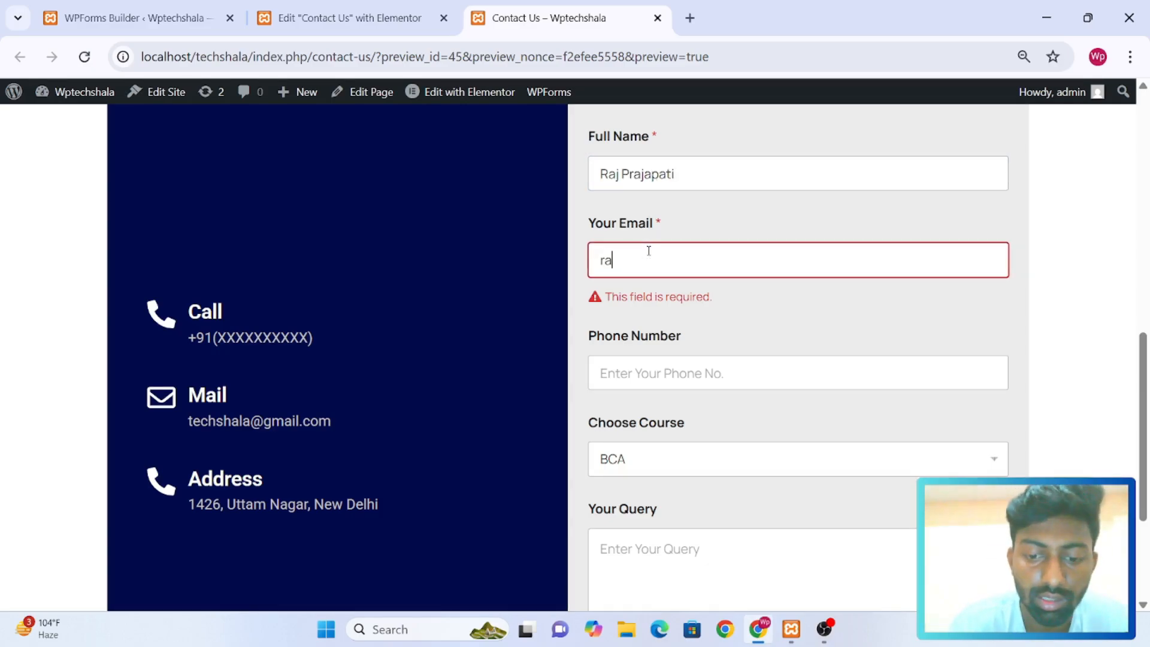
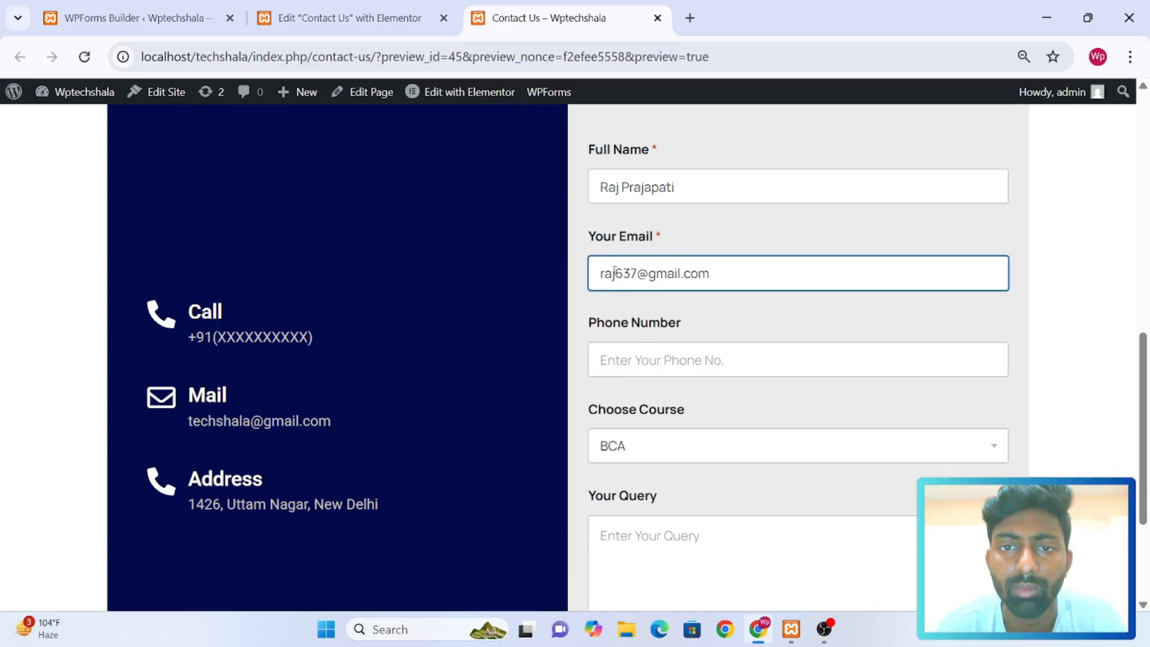
pyautogui.click(605, 359)
pyautogui.write('9876543210')
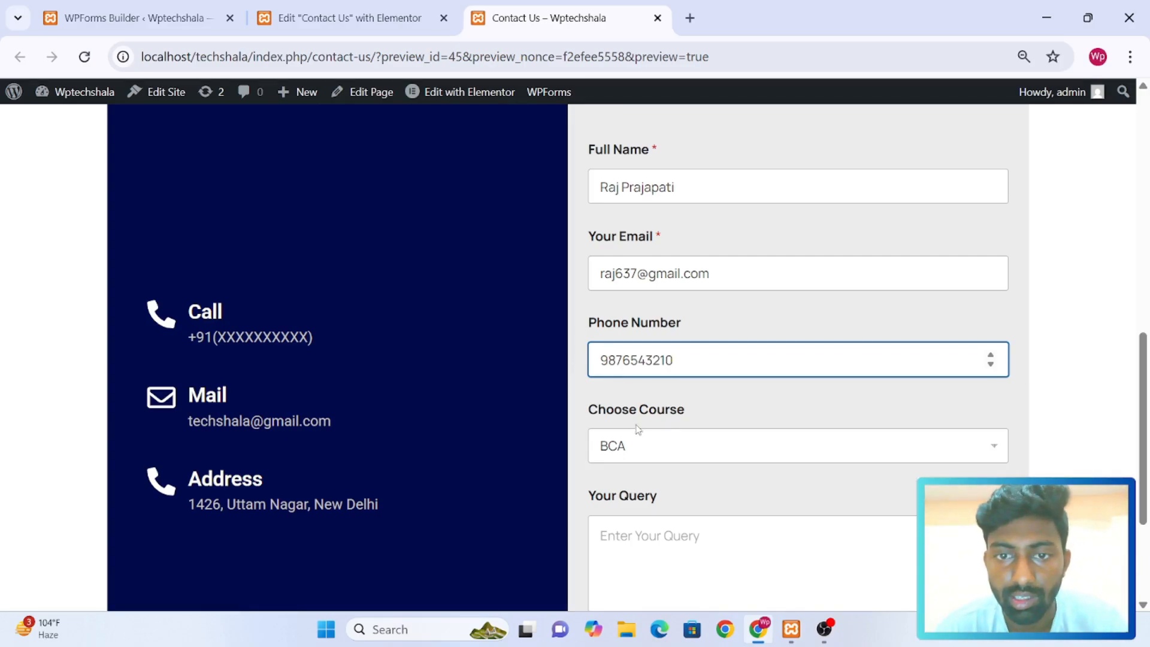
# Choose BCom as the course in the contact form
pyautogui.click(640, 451)
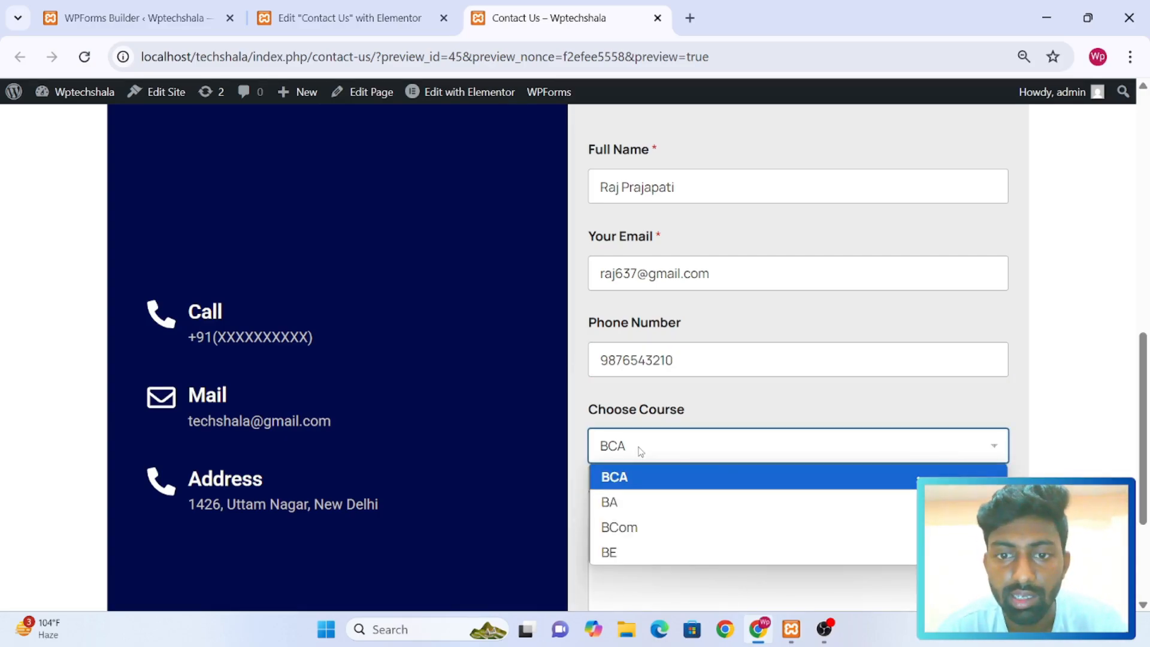
pyautogui.scroll(-3, 640, 451)
pyautogui.click(695, 245)
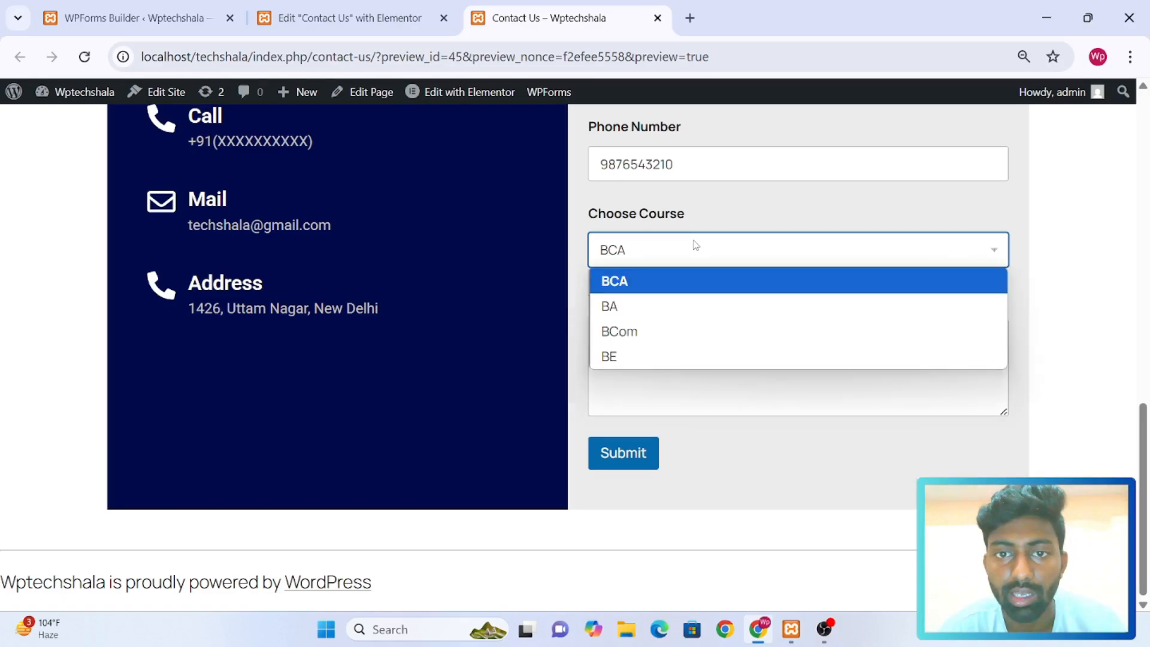
pyautogui.click(644, 330)
# Enter the query "I want to know fees regarding this degree (BCom)" in the contact form
pyautogui.click(650, 351)
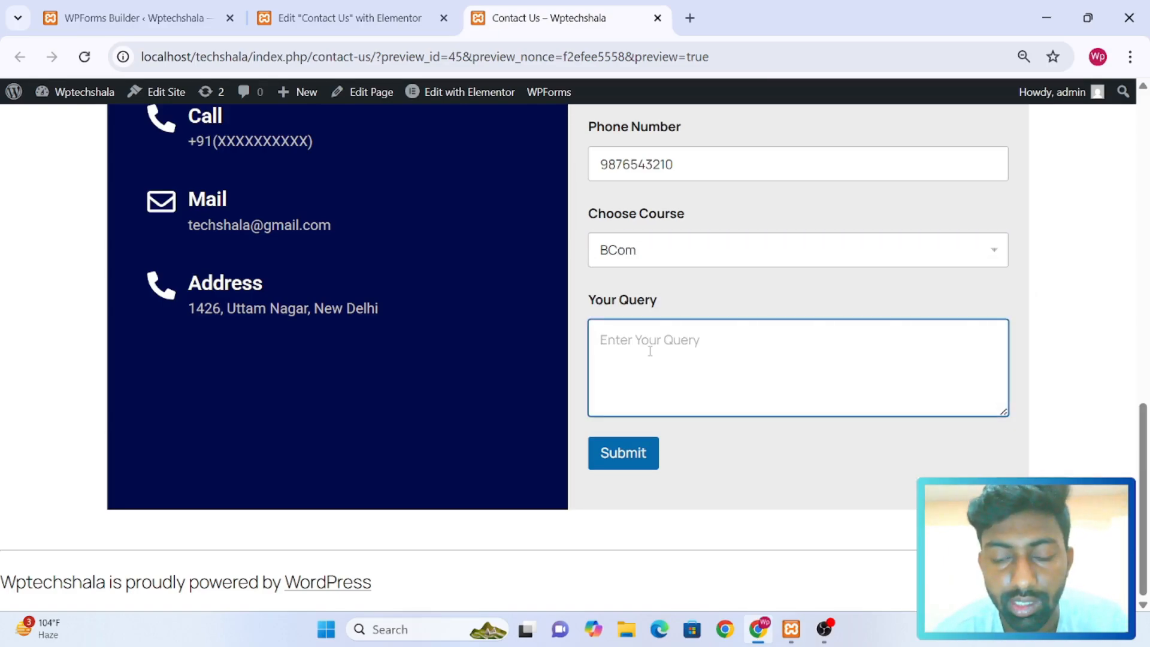
pyautogui.write('I want')
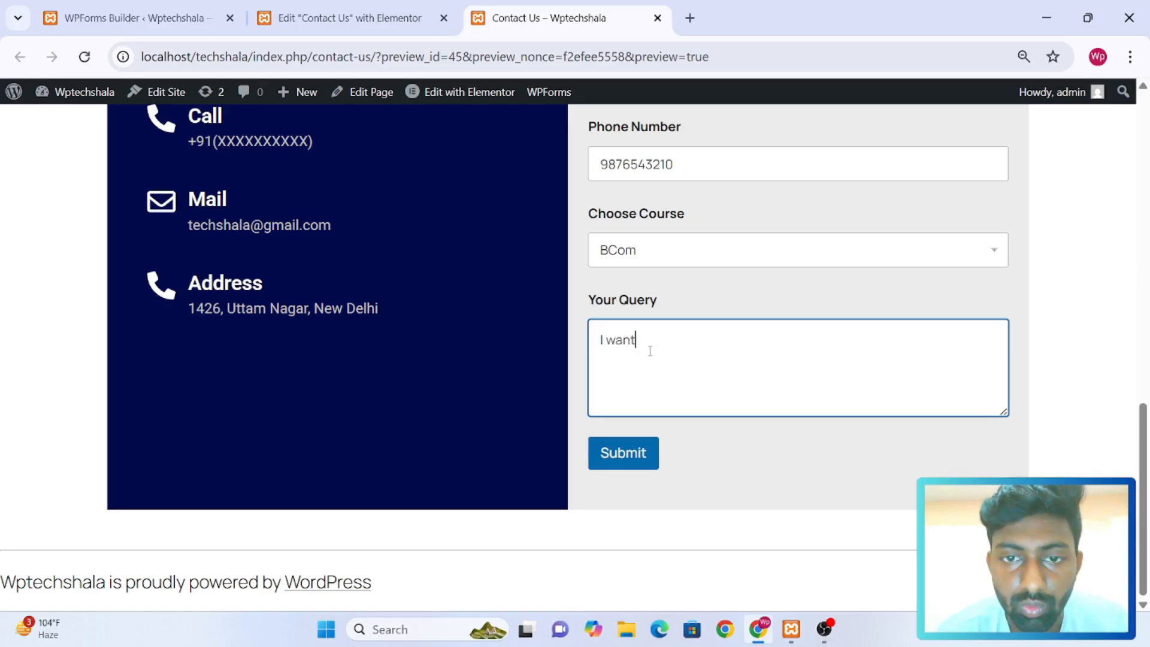
pyautogui.write(' to know ')
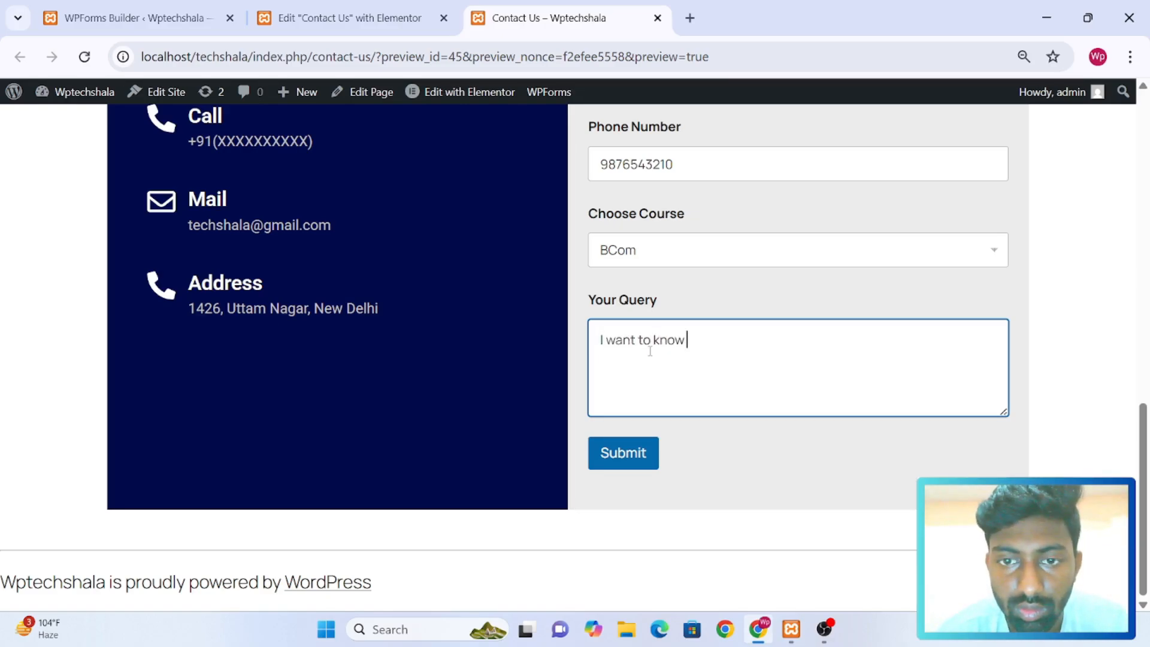
pyautogui.write('fe')
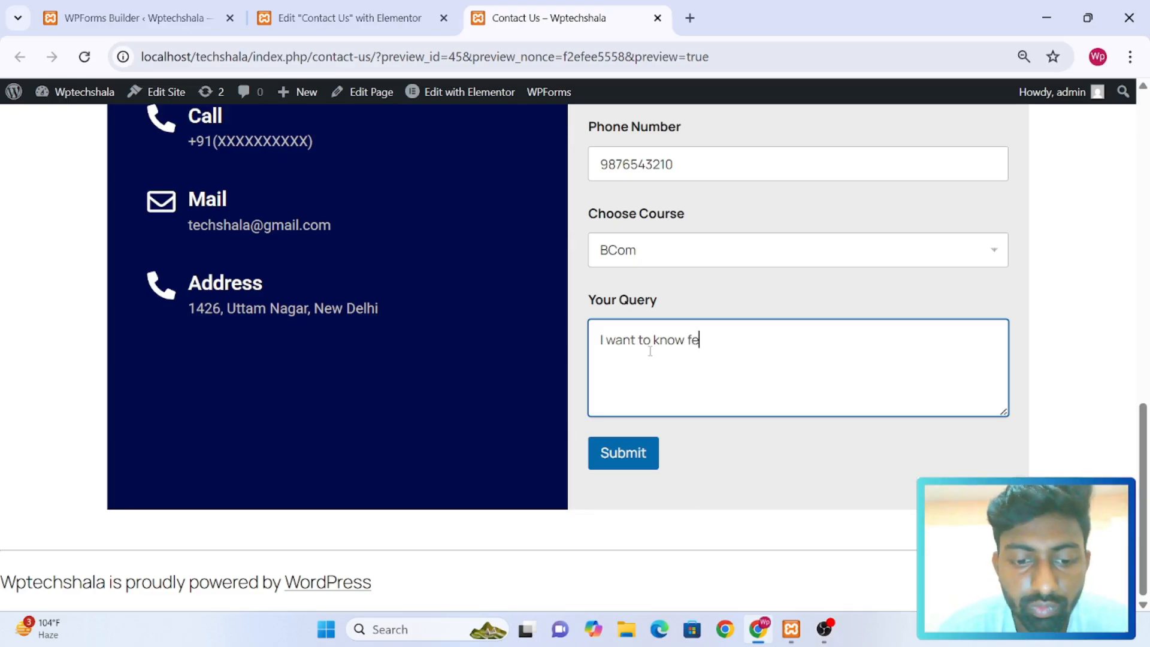
pyautogui.write('es rega')
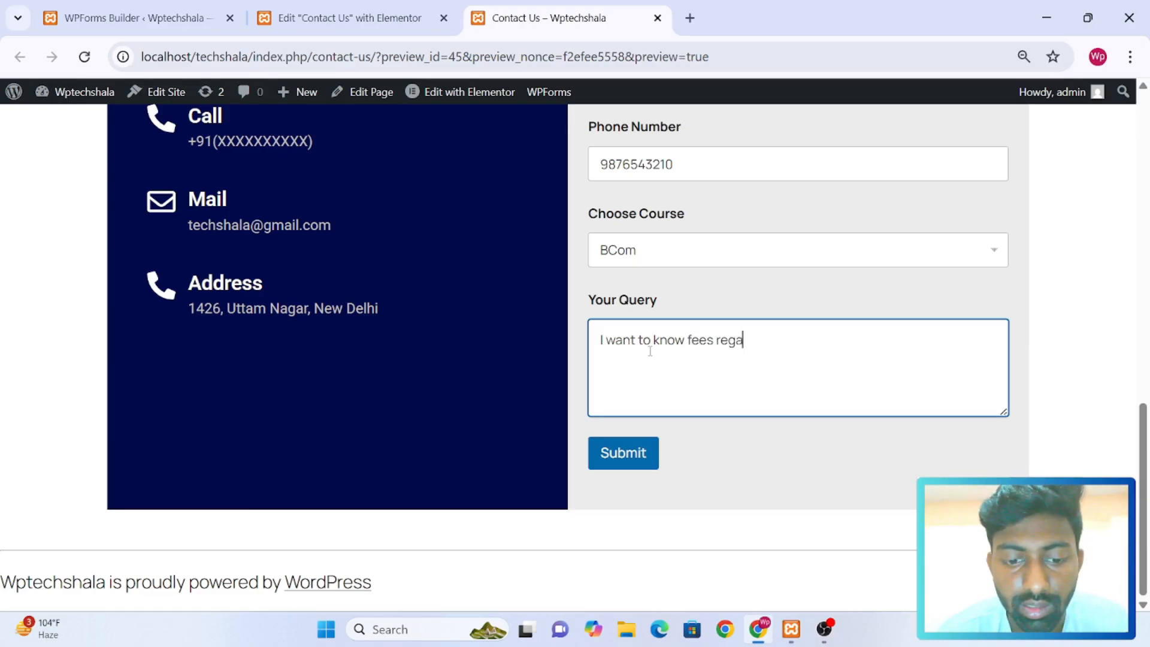
pyautogui.write('rding this ')
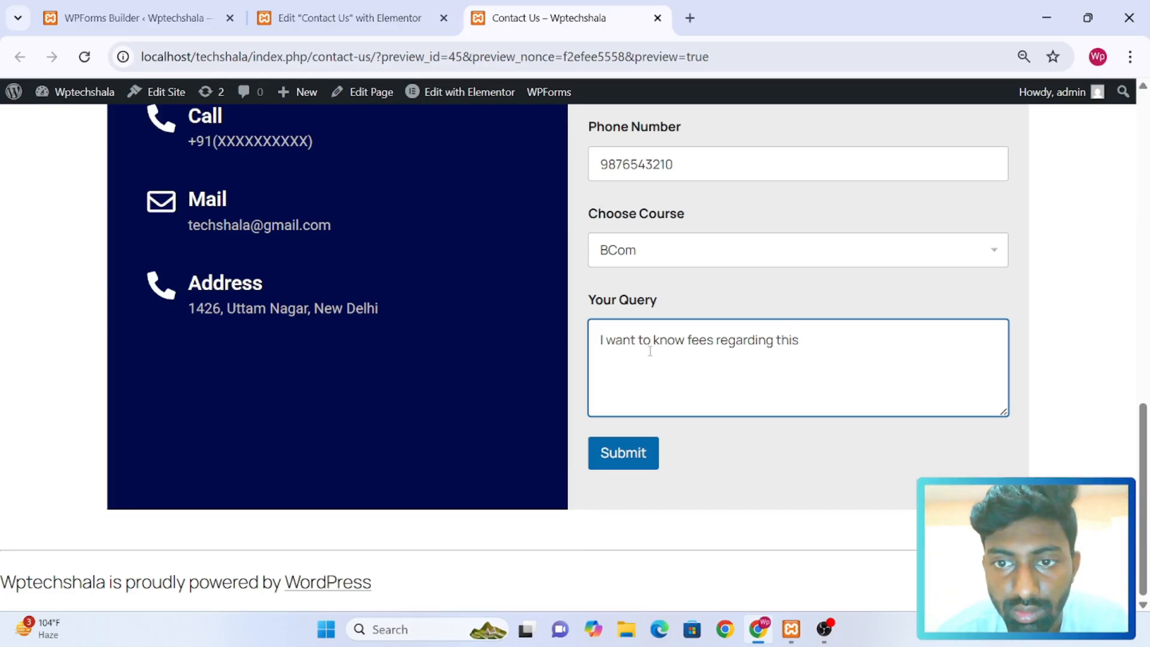
pyautogui.write('degree')
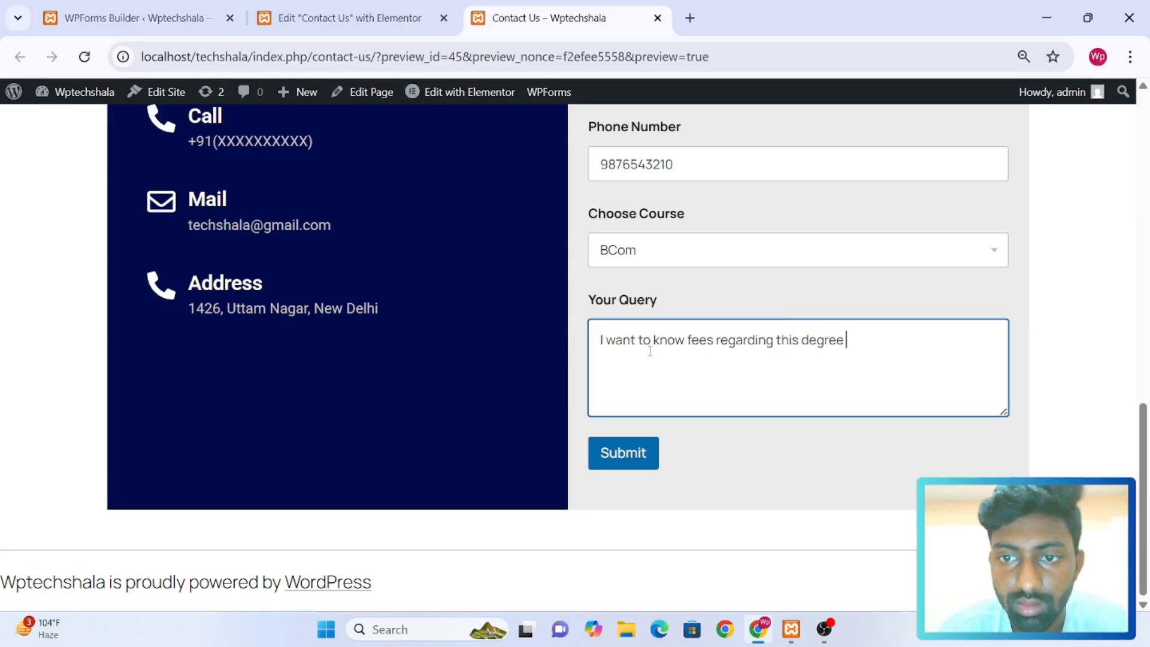
pyautogui.write(' (')
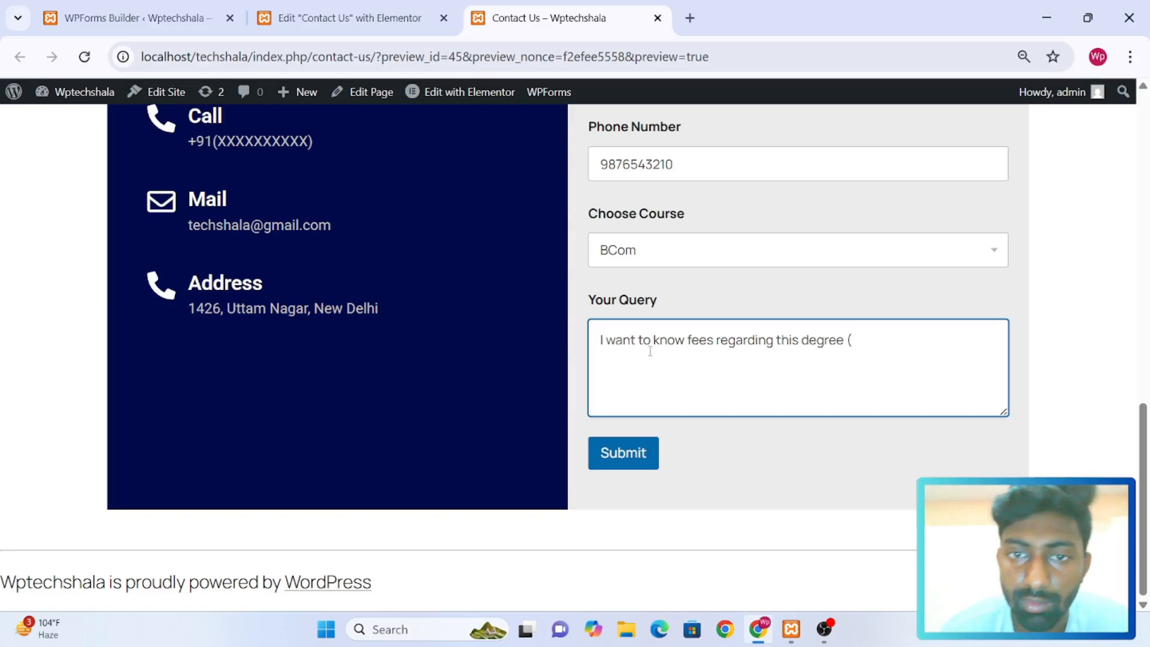
pyautogui.write('BCo')
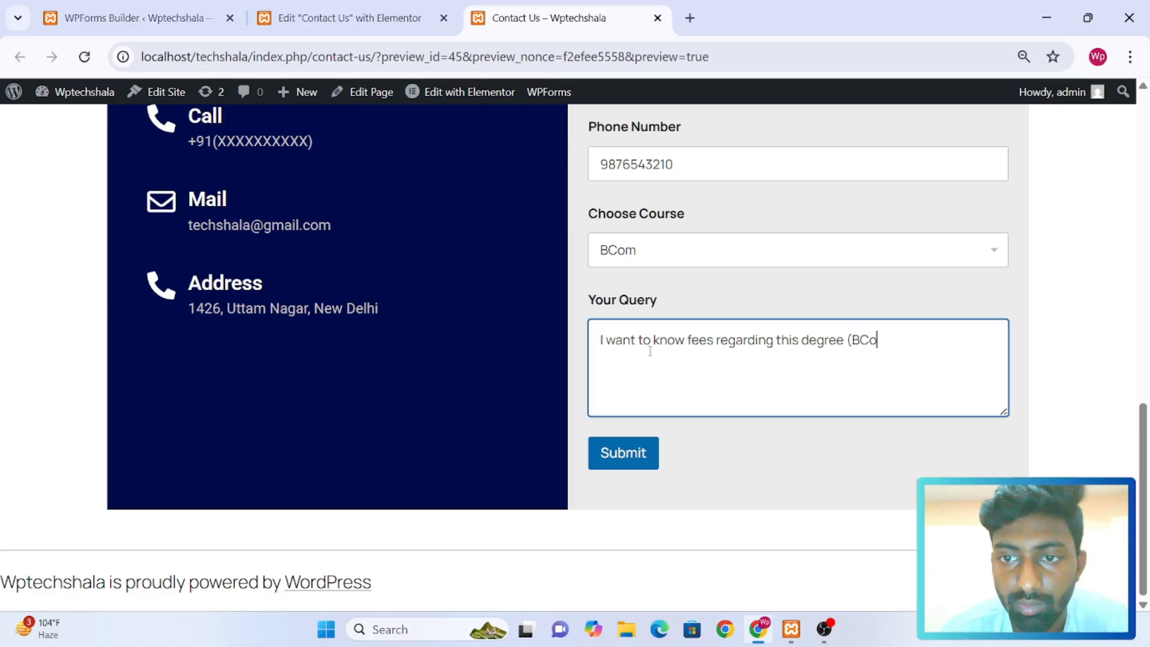
pyautogui.write('m)')
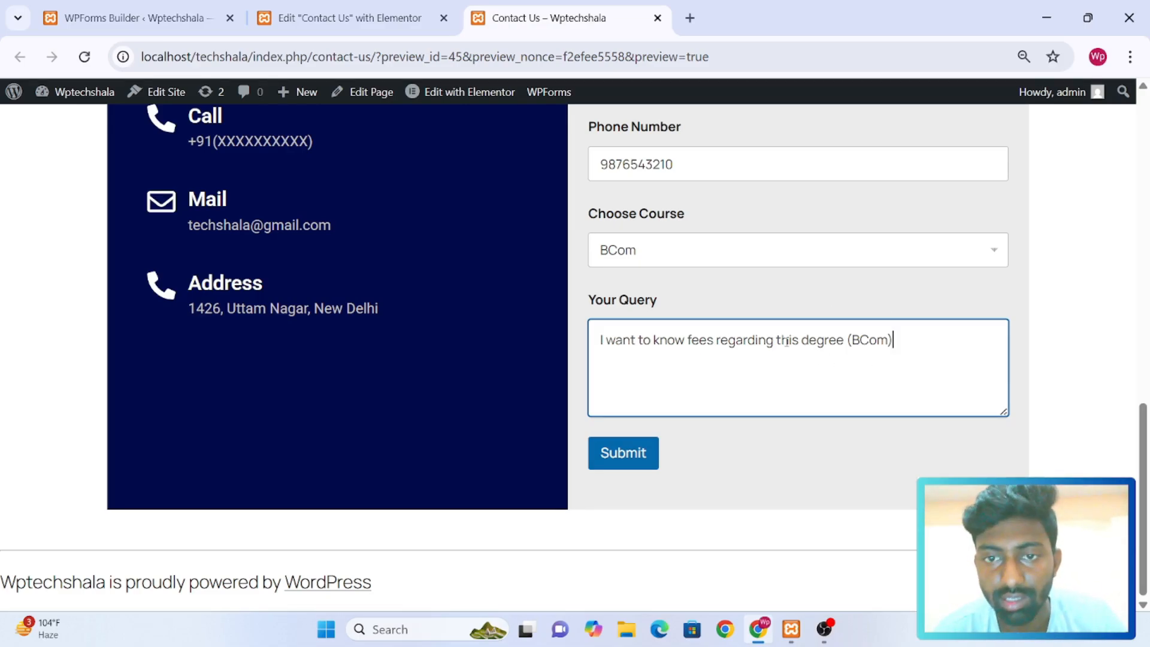
# Switch to the WPForms builder and open the Notifications settings of Wp Form at the Default Notification
pyautogui.scroll(2, 786, 341)
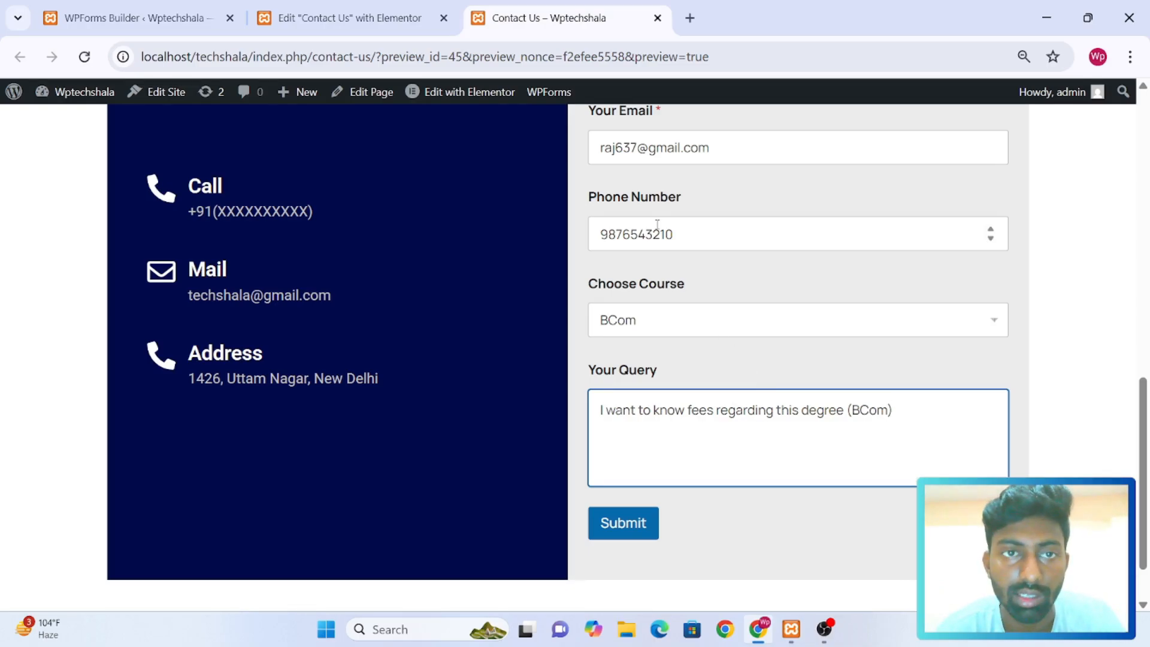
pyautogui.click(367, 8)
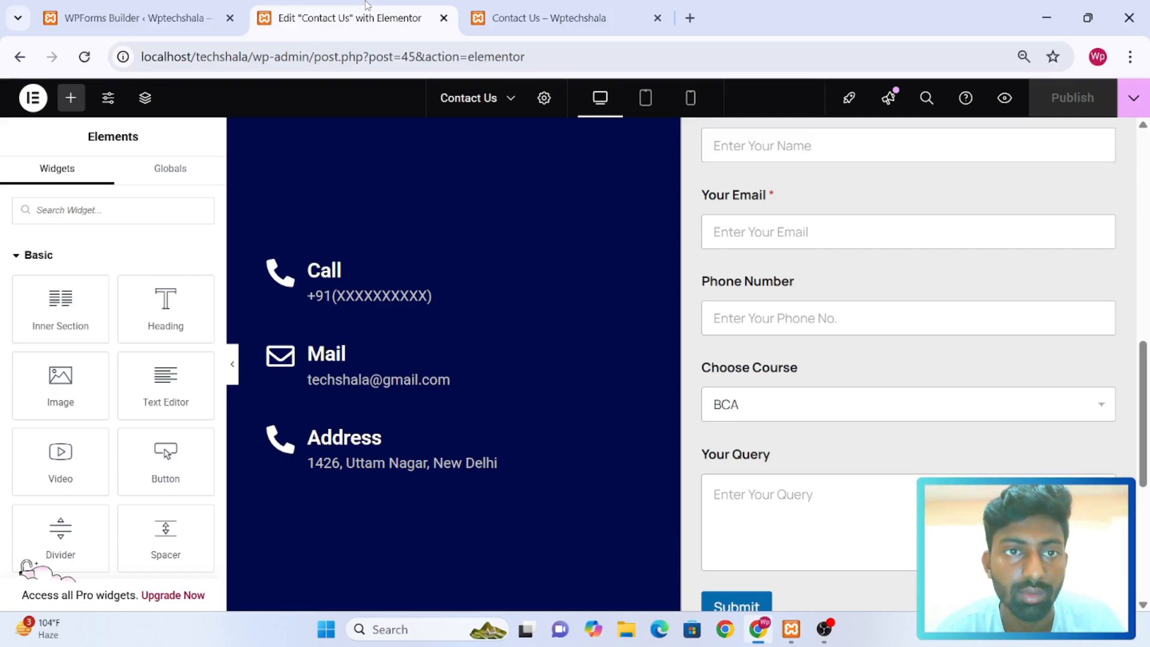
pyautogui.click(160, 7)
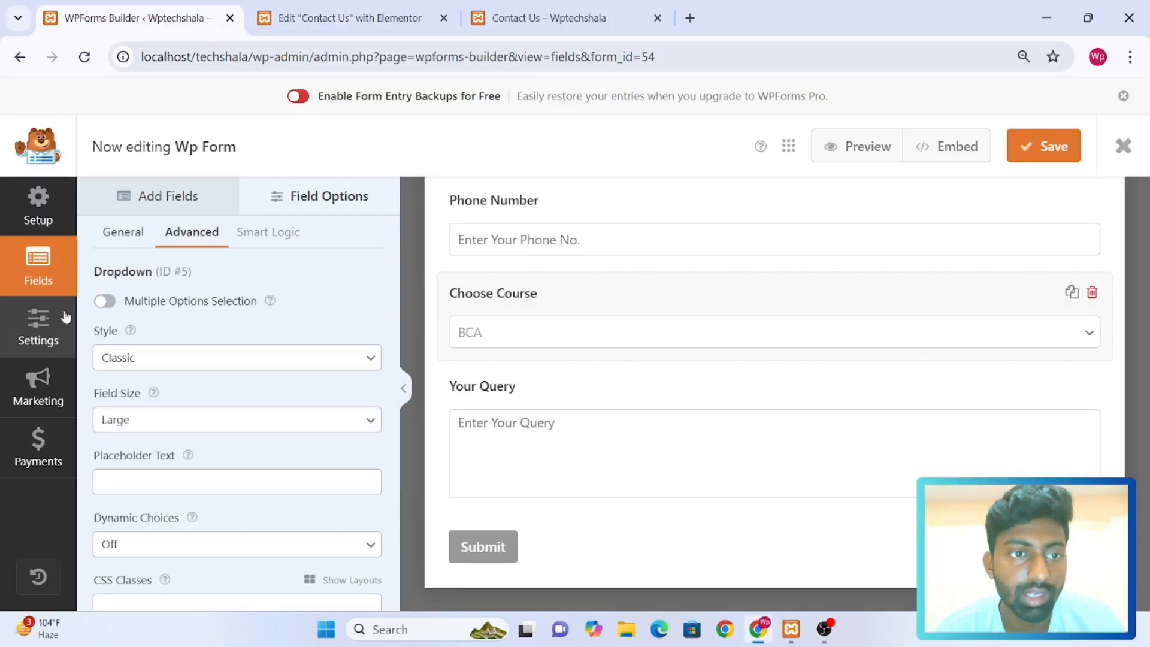
pyautogui.click(42, 336)
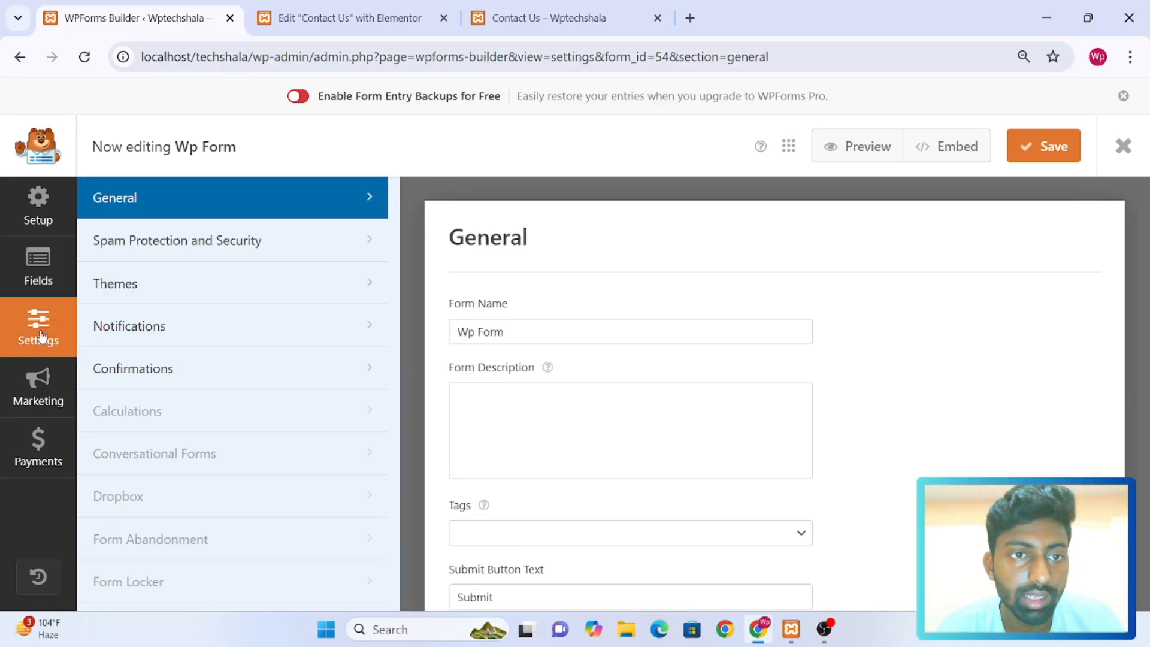
pyautogui.click(174, 338)
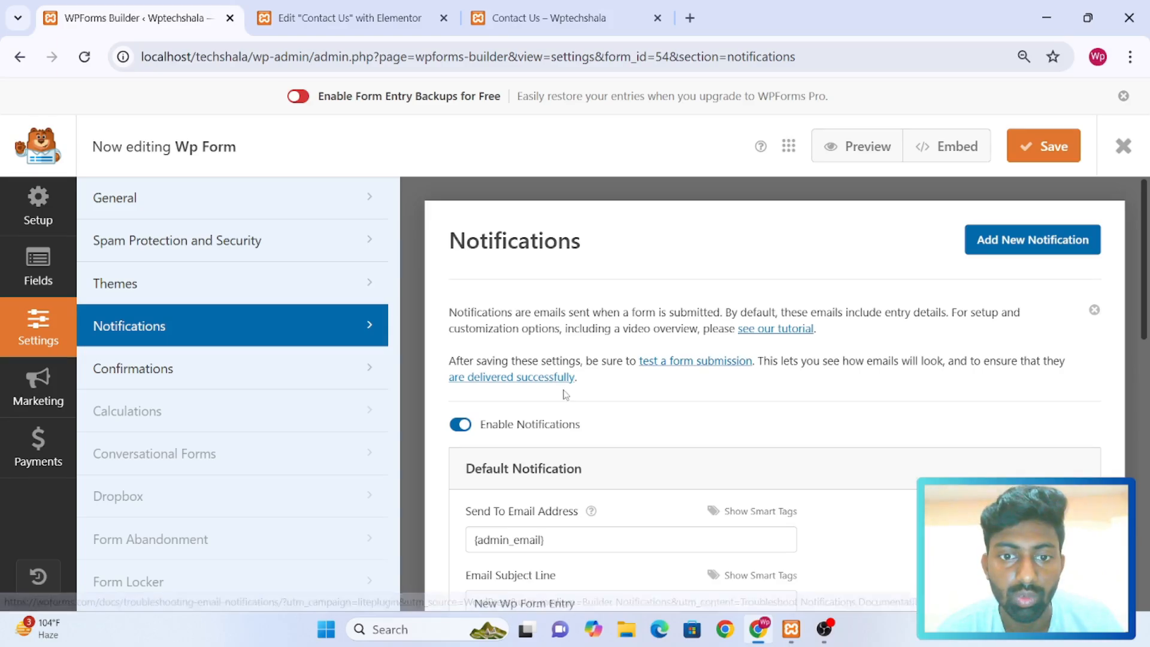
pyautogui.scroll(-1, 565, 392)
pyautogui.scroll(-4, 565, 394)
pyautogui.scroll(1, 565, 359)
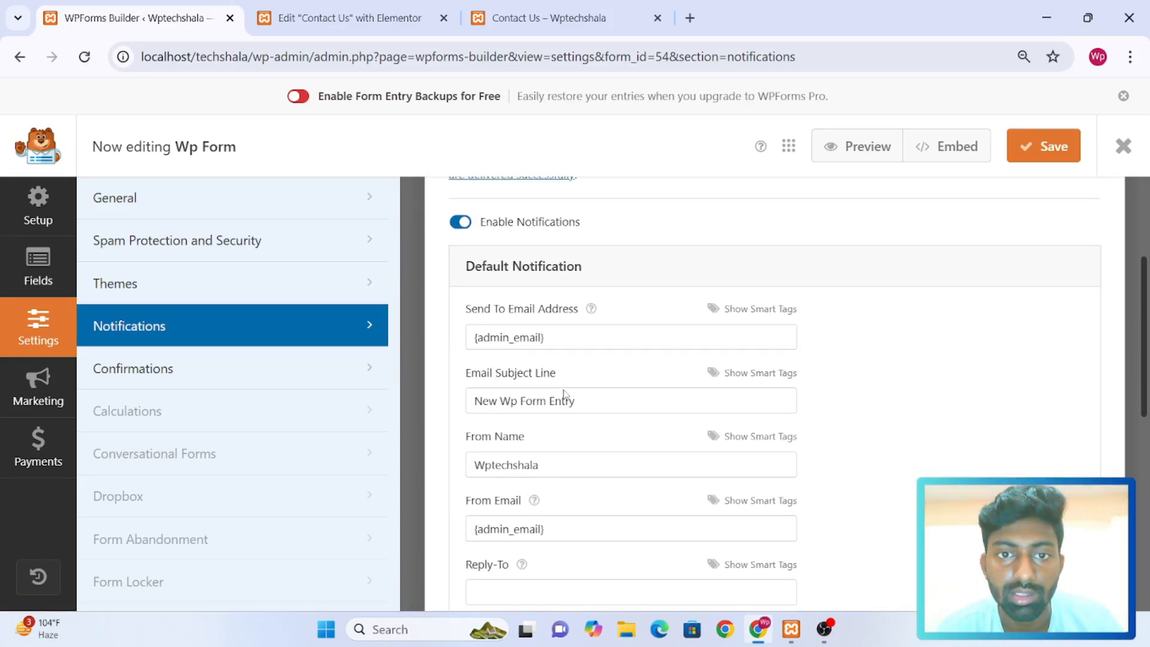
# Replace the default notification's Send To Email Address with the recipient's own email address
pyautogui.click(559, 337)
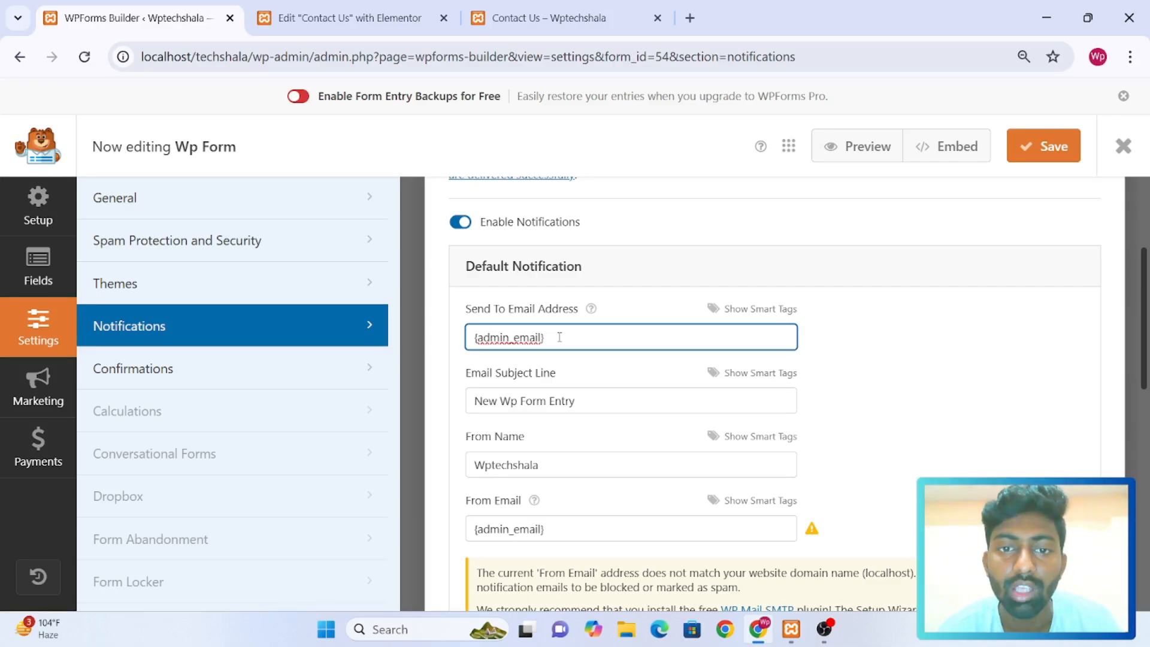
pyautogui.hotkey('ctrl', 'a')
pyautogui.press('BackSpace')
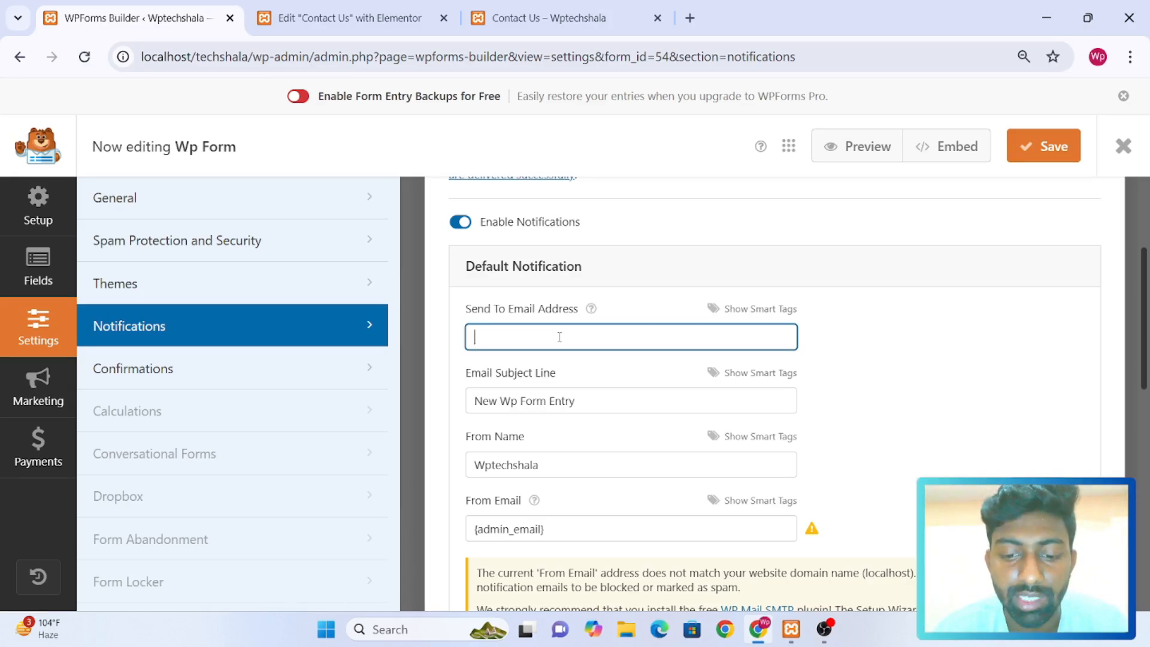
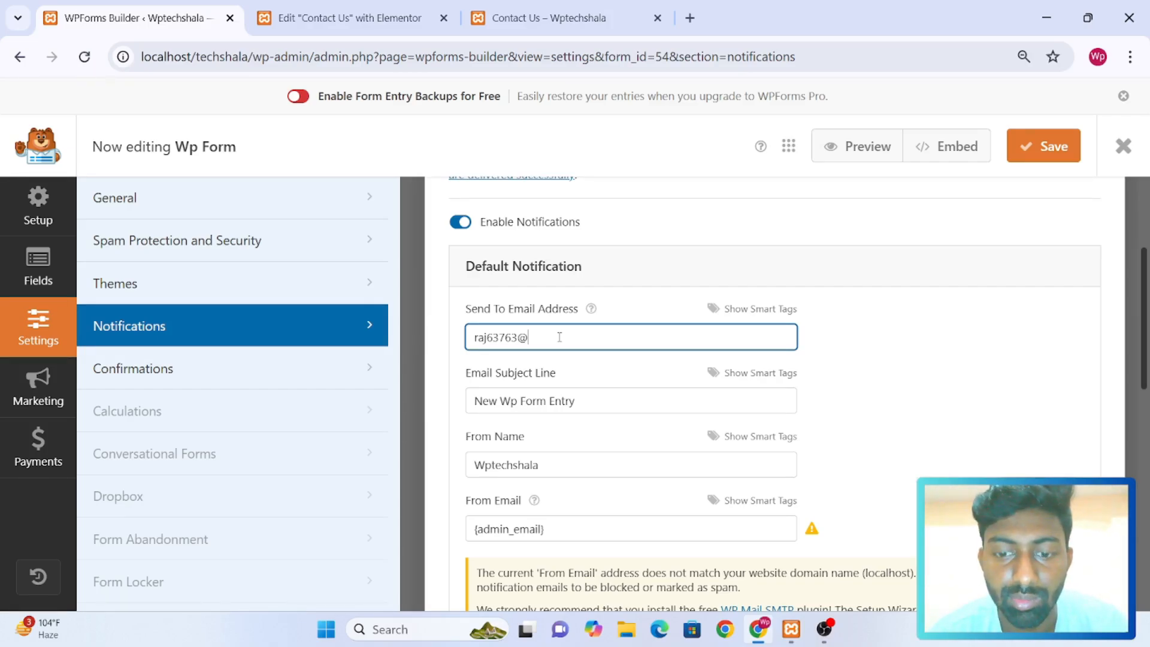
pyautogui.write('com')
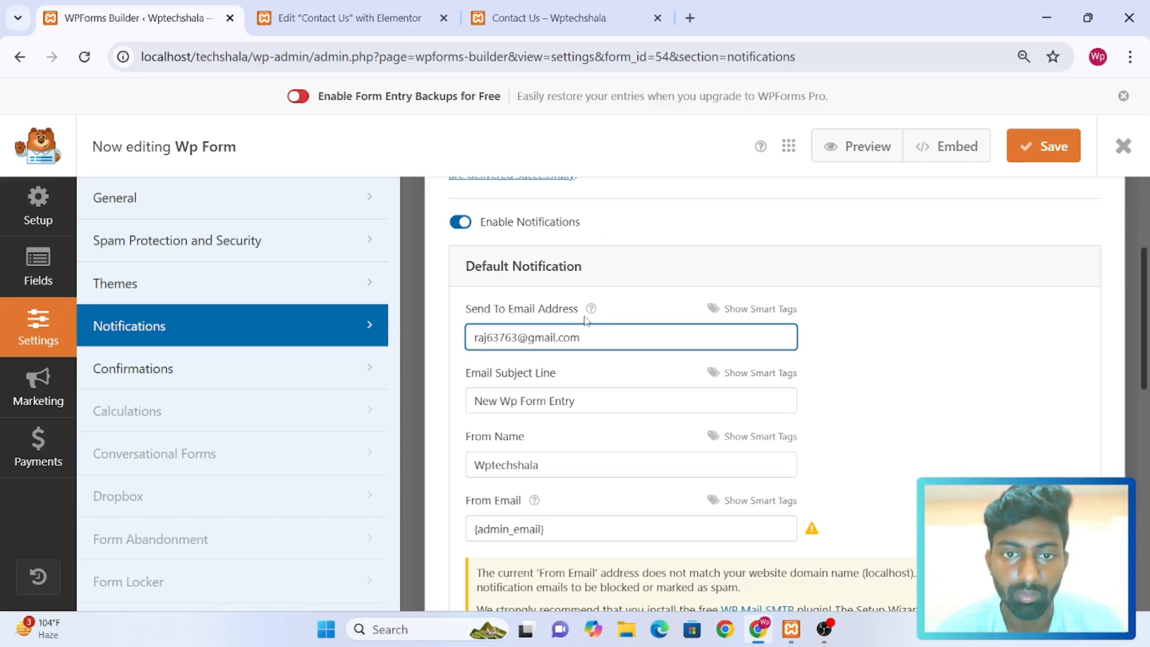
# Set the default notification's Email Subject Line to "Site Enquiry"
pyautogui.scroll(-1, 586, 321)
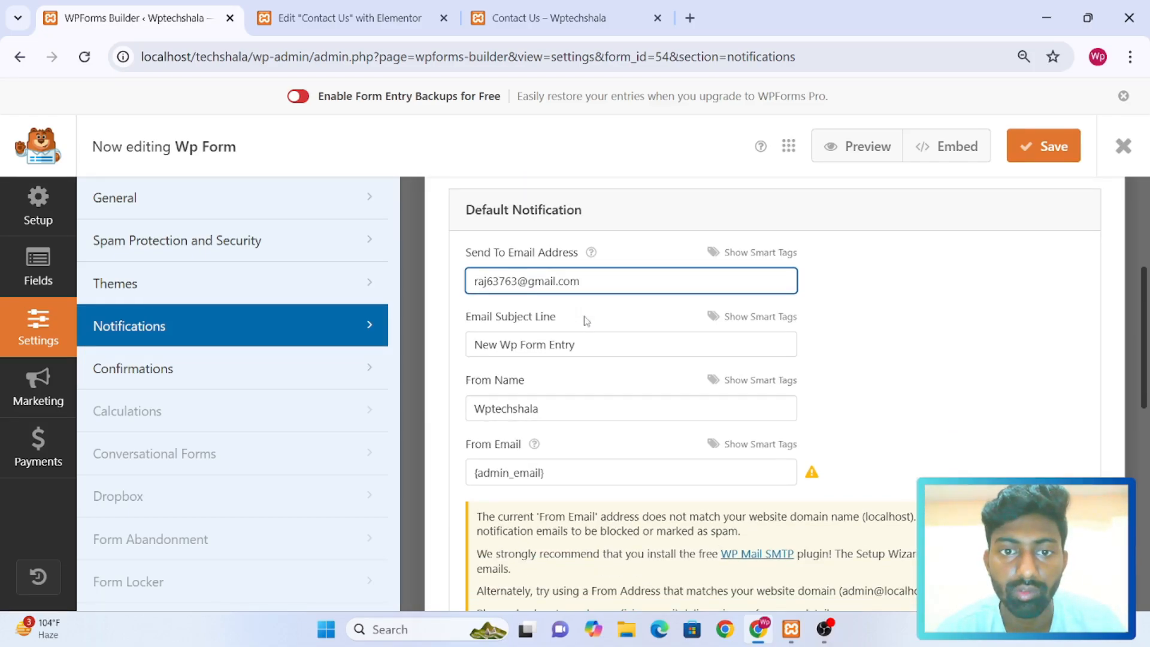
pyautogui.click(599, 345)
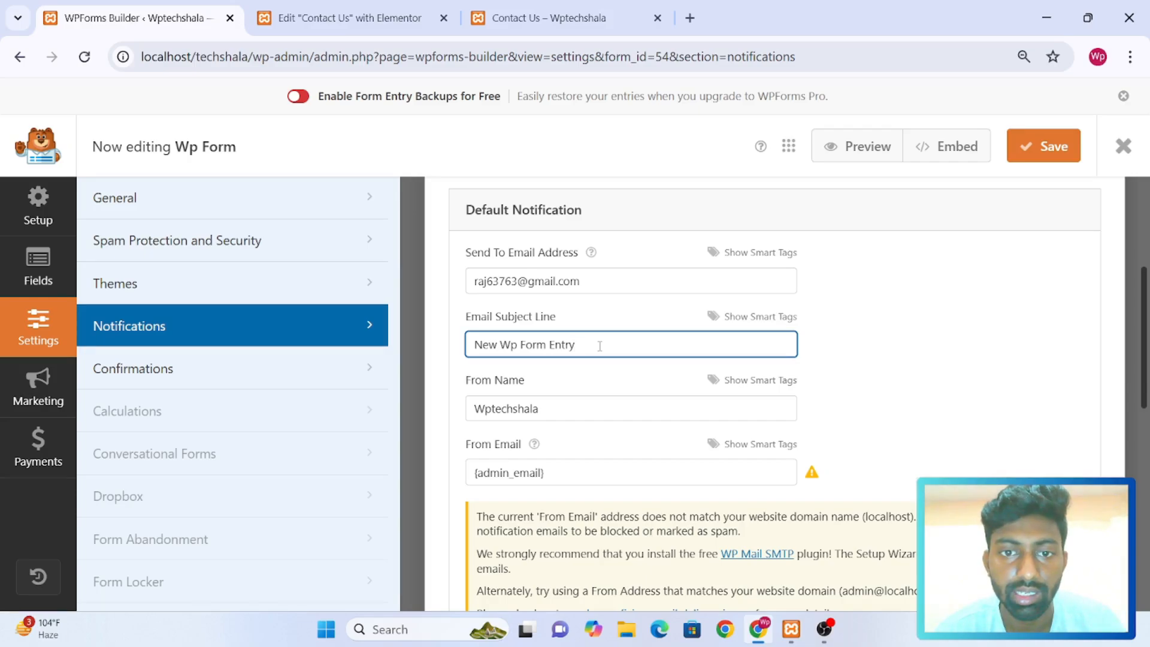
pyautogui.hotkey('ctrl', 'a')
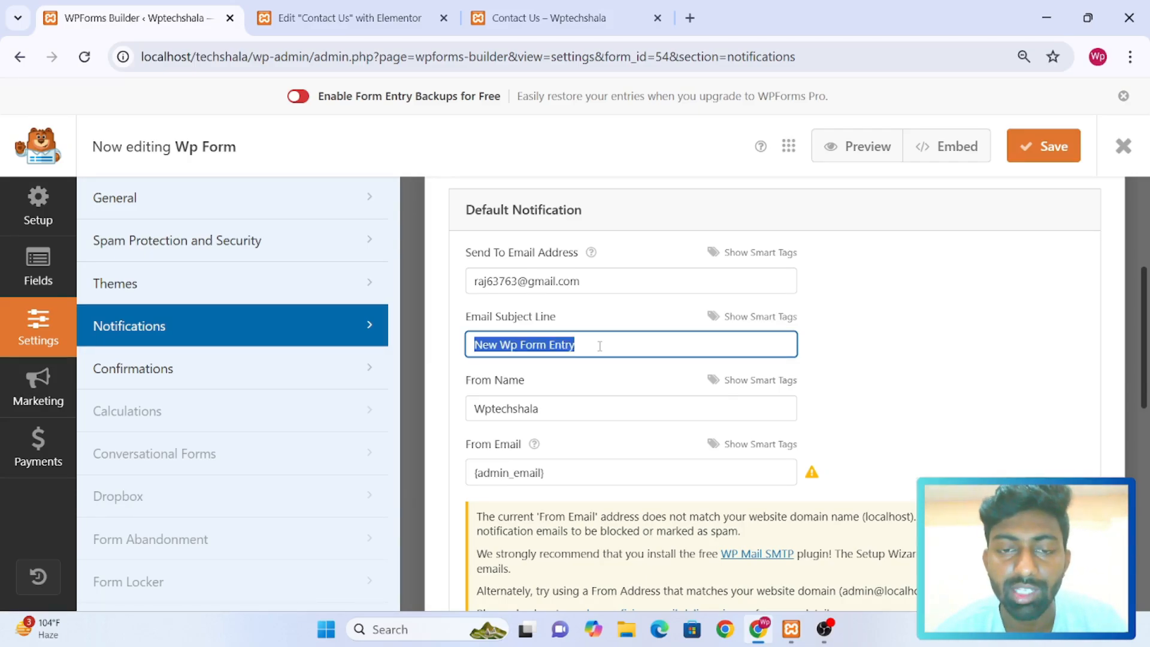
pyautogui.press('BackSpace')
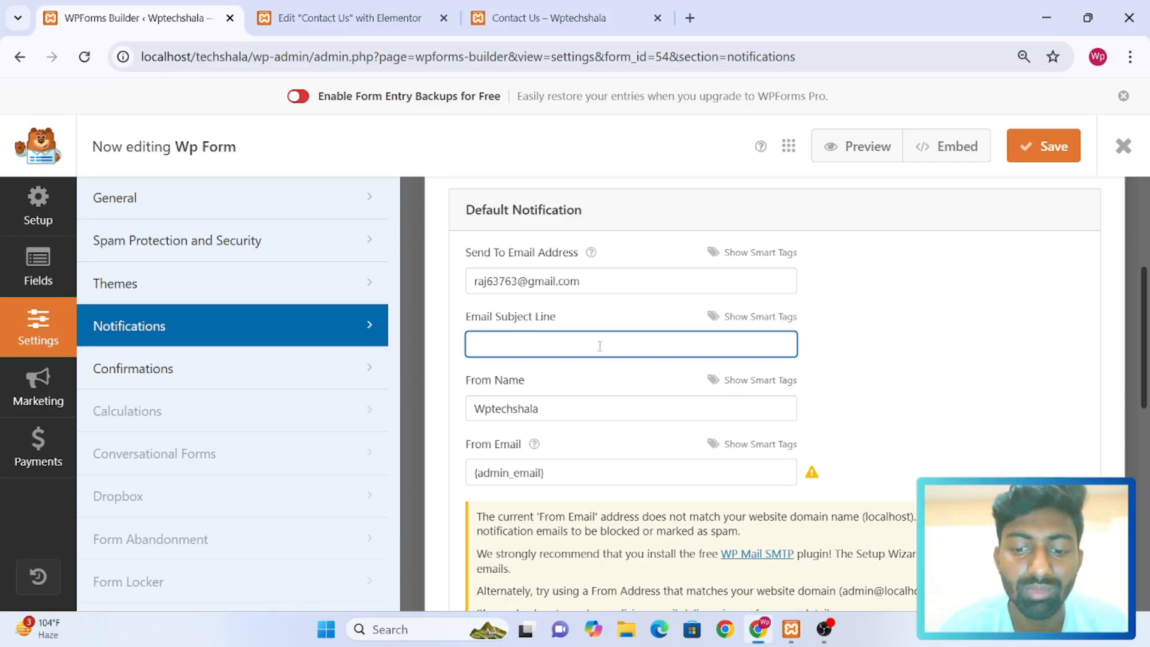
pyautogui.write('Site')
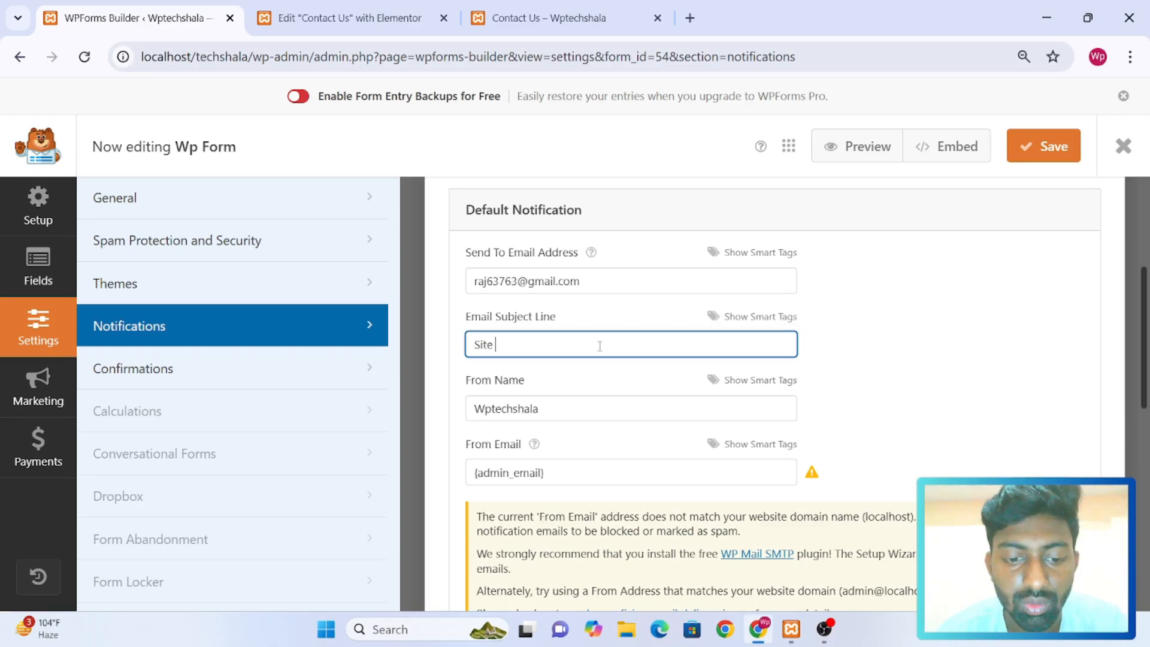
pyautogui.write('Enquiry')
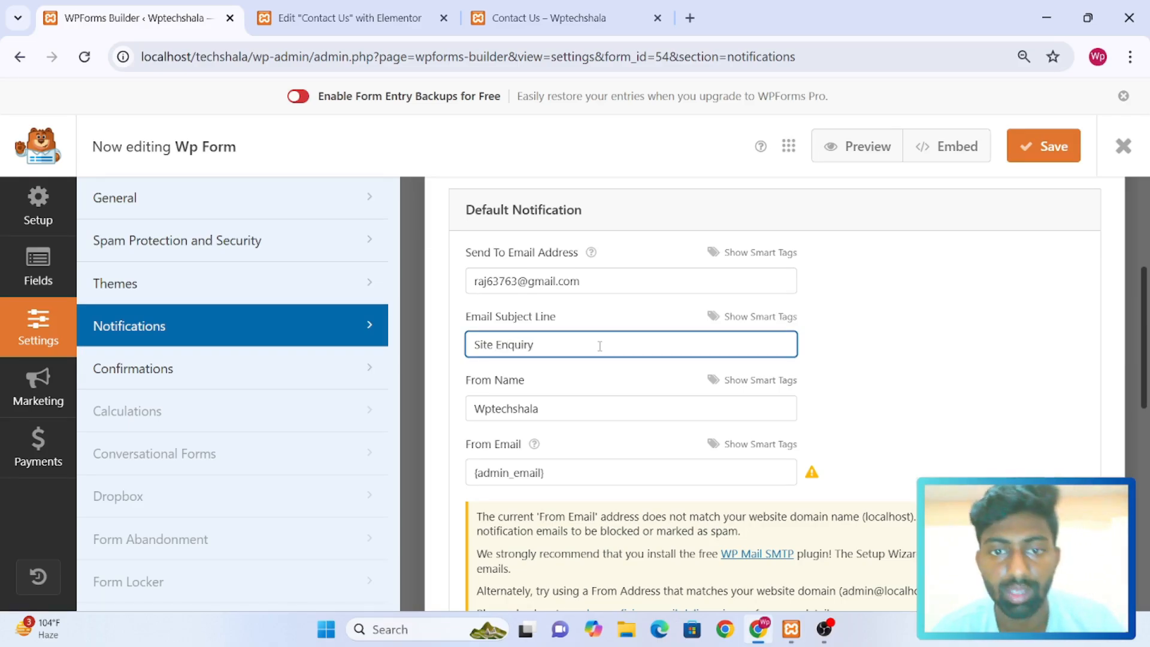
# Look through the remaining default notification settings and save the form
pyautogui.scroll(-3, 600, 346)
pyautogui.scroll(1, 599, 346)
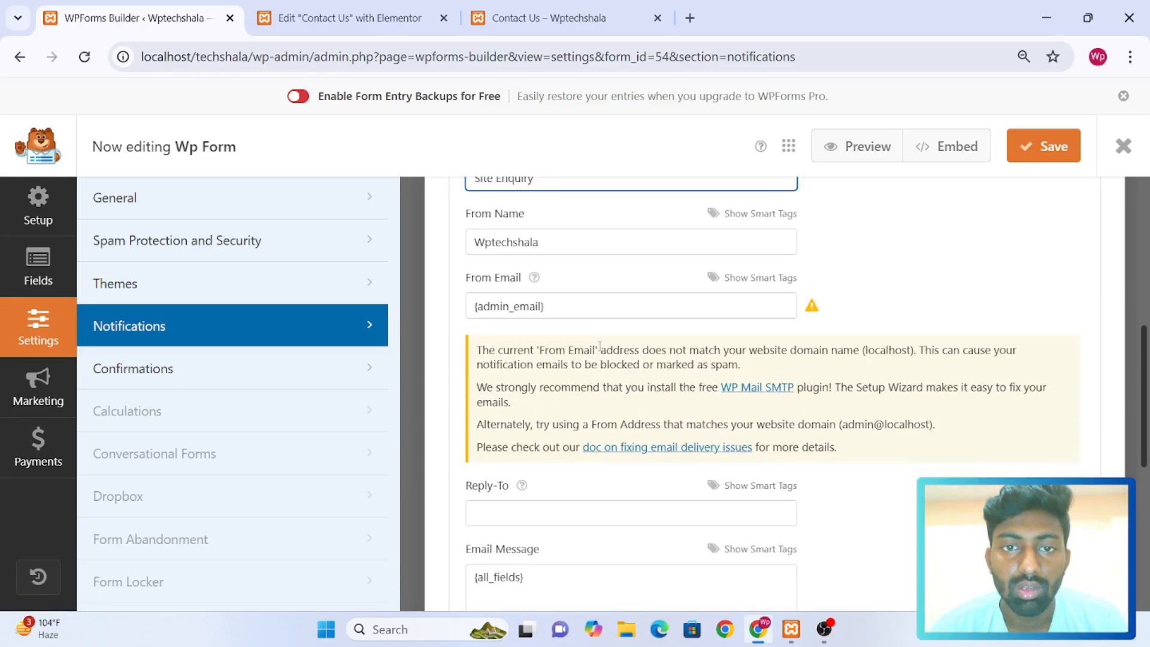
pyautogui.scroll(-1, 600, 347)
pyautogui.scroll(1, 600, 346)
pyautogui.scroll(-6, 599, 346)
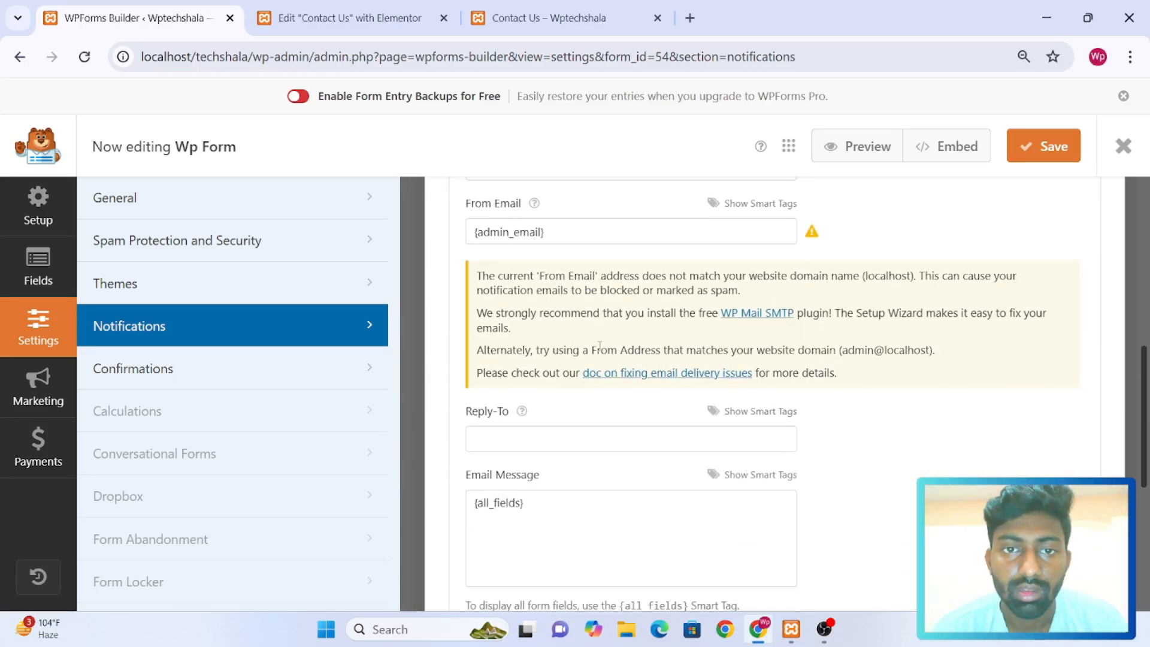
pyautogui.scroll(-1, 599, 346)
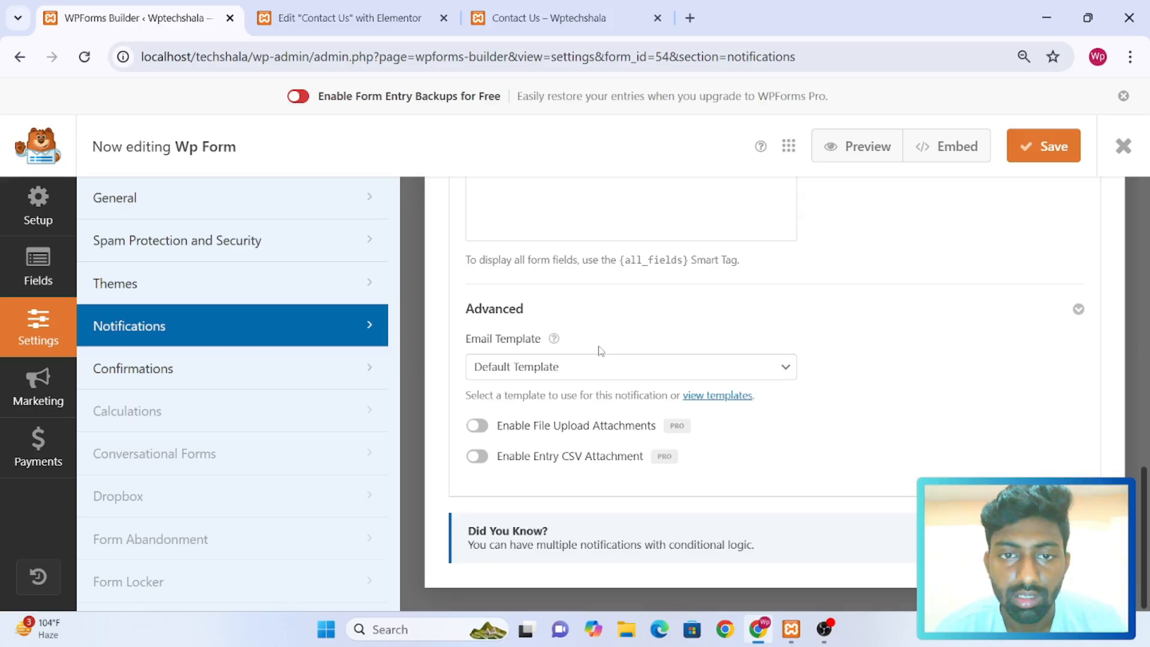
pyautogui.scroll(5, 600, 346)
pyautogui.scroll(-4, 601, 350)
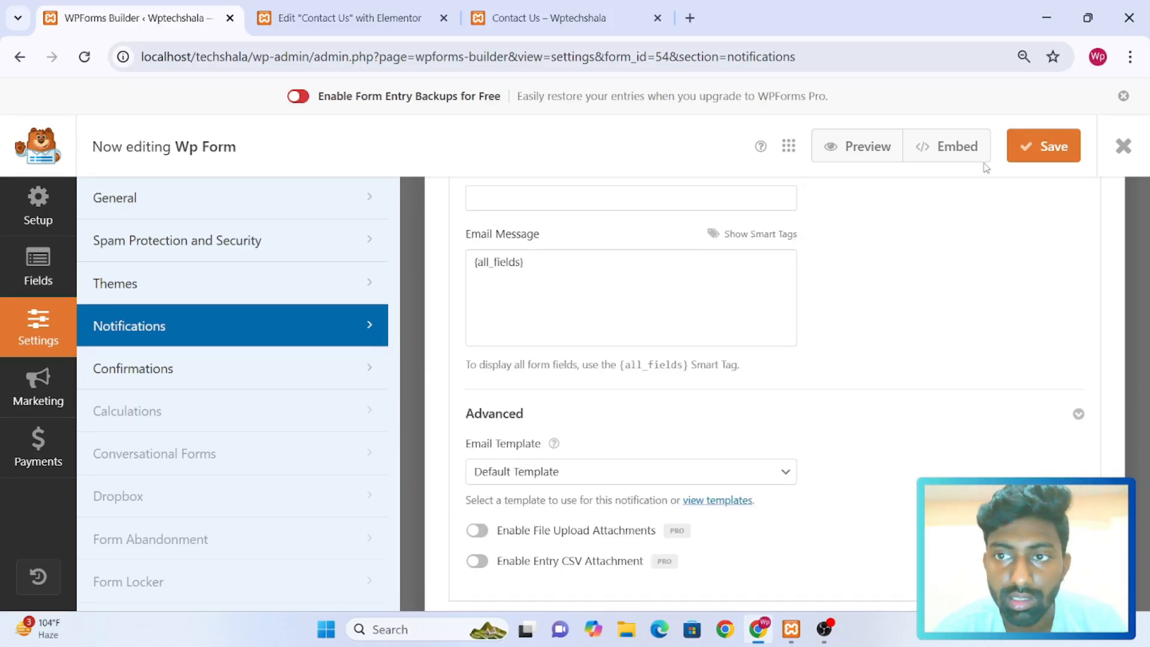
pyautogui.click(1047, 145)
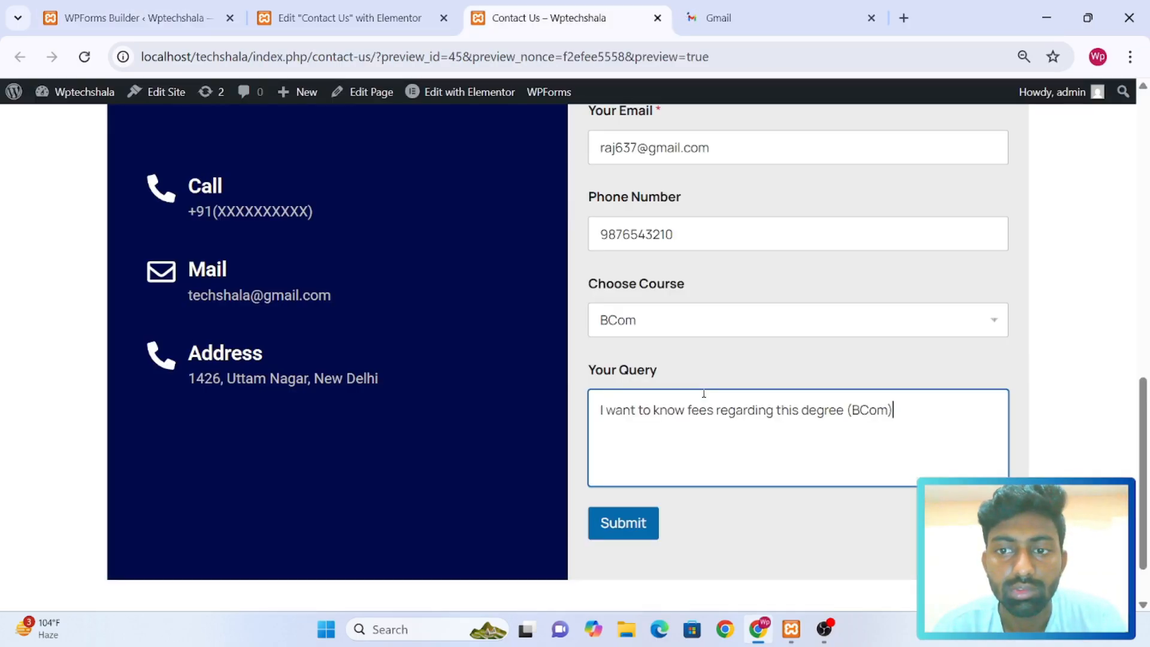
# Switch to the Contact Us page preview and submit the filled-in contact form
pyautogui.scroll(3, 704, 392)
pyautogui.scroll(-3, 704, 393)
pyautogui.scroll(1, 704, 392)
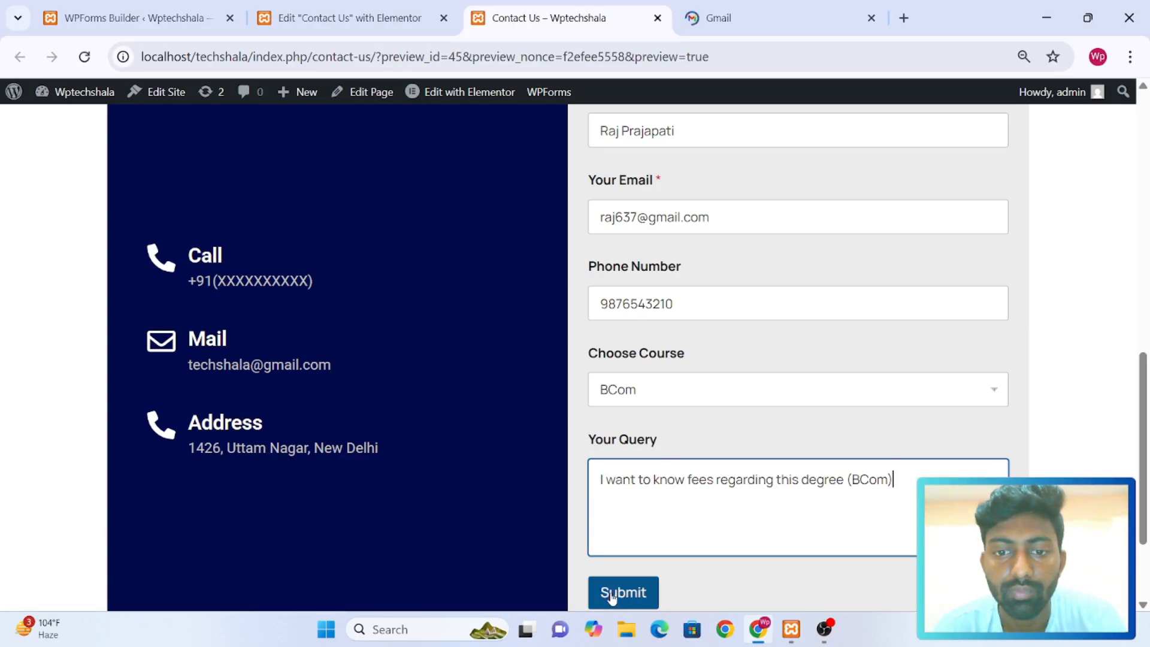
pyautogui.click(611, 594)
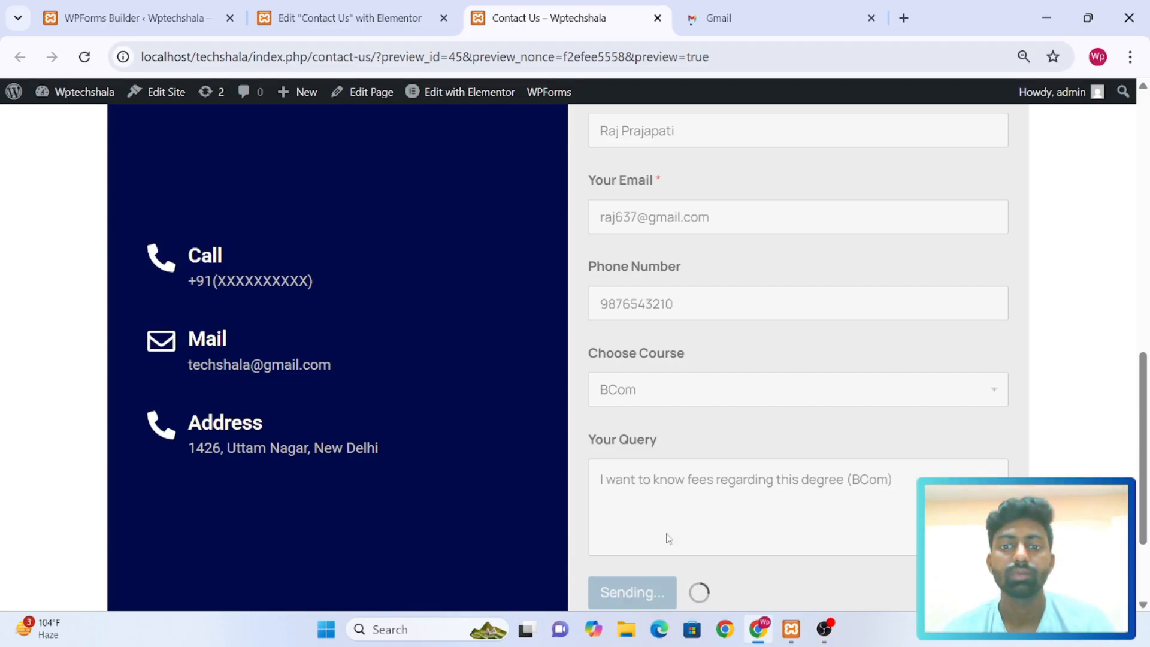
pyautogui.scroll(-2, 709, 498)
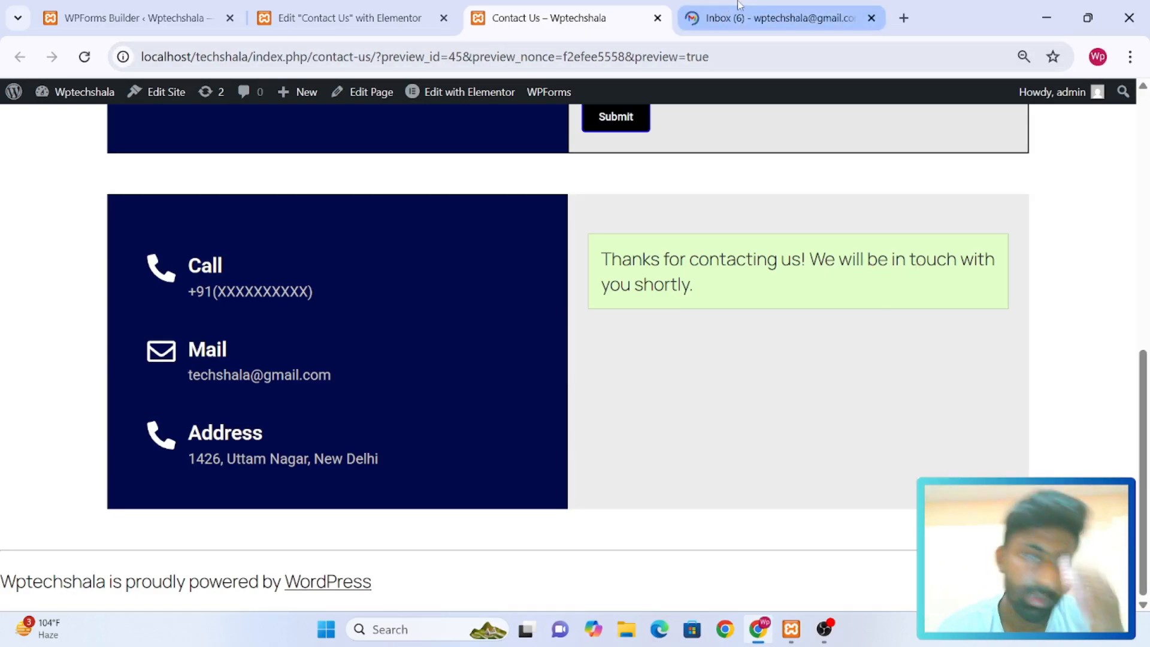
# Switch to the WPForms builder and open the Confirmations settings at the Default Confirmation
pyautogui.click(131, 18)
pyautogui.click(246, 374)
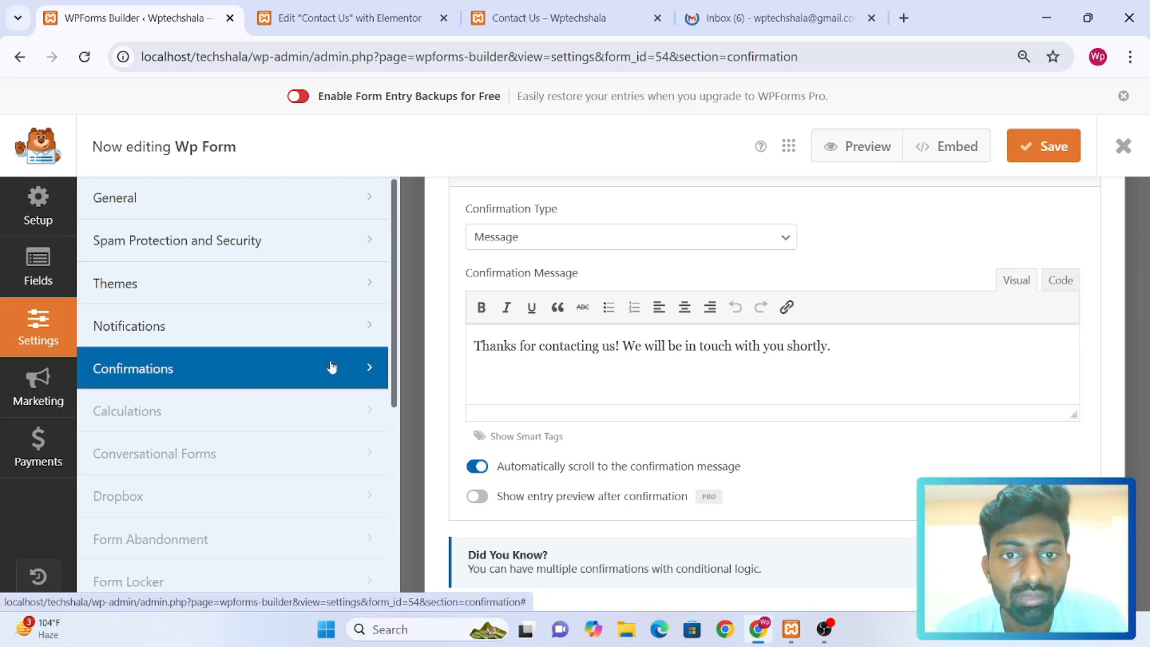
pyautogui.scroll(-1, 576, 339)
pyautogui.scroll(3, 577, 339)
pyautogui.scroll(-3, 577, 339)
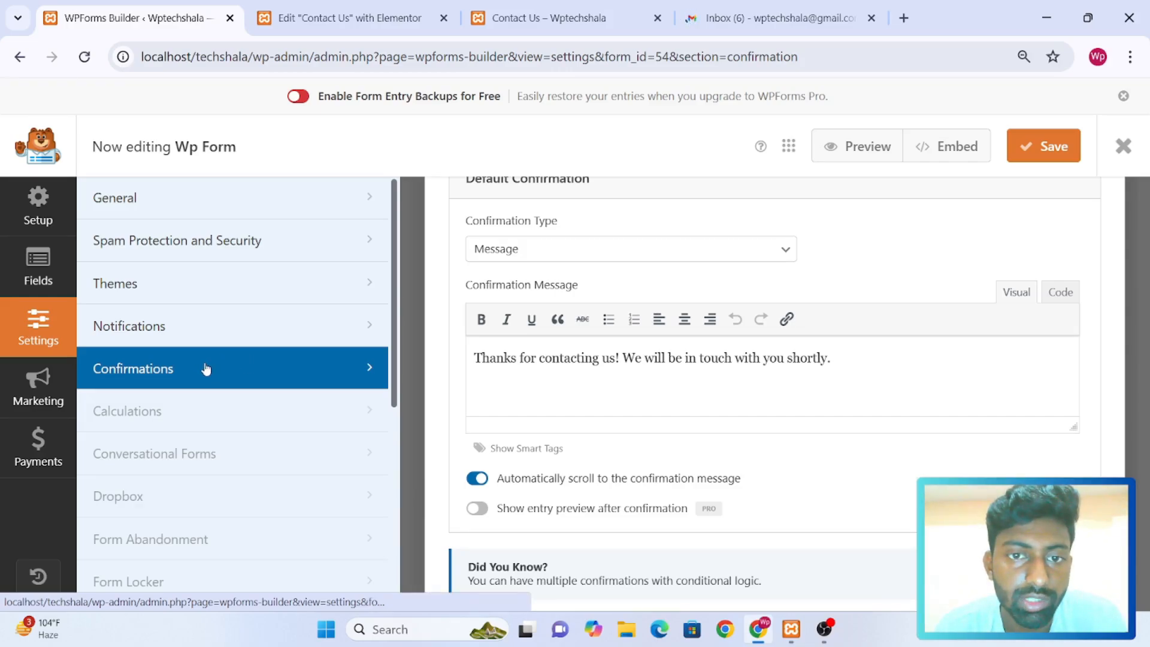
# Try the Go to URL (Redirect) confirmation type for the Default Confirmation
pyautogui.click(670, 251)
pyautogui.click(670, 263)
pyautogui.click(670, 258)
pyautogui.click(669, 259)
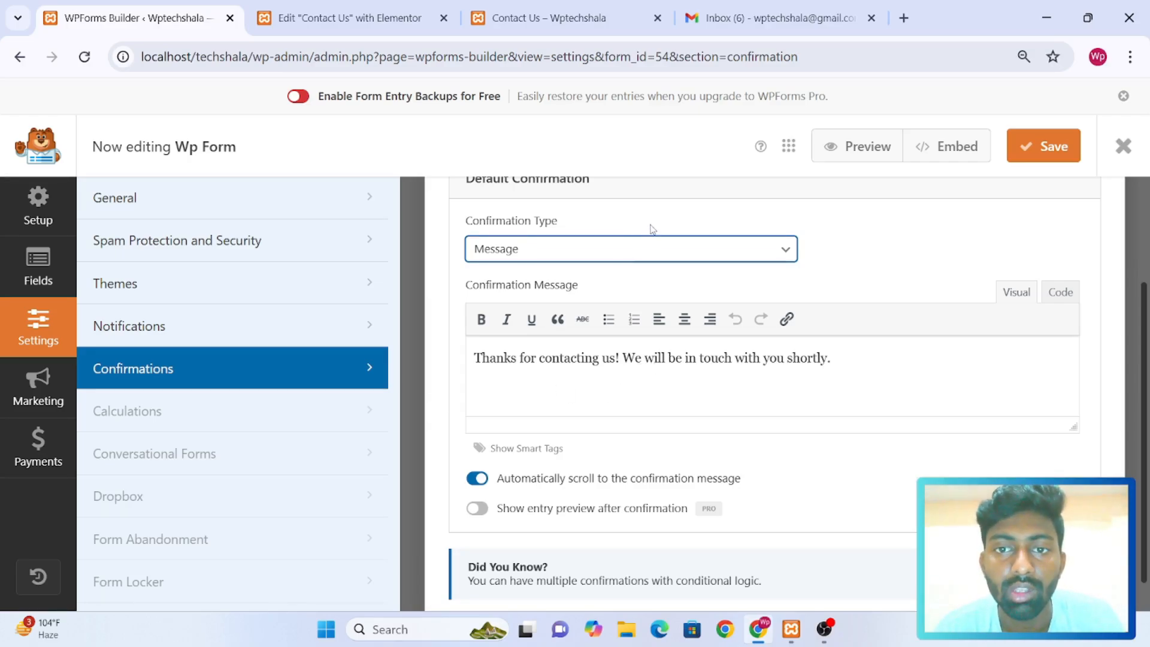
pyautogui.click(611, 257)
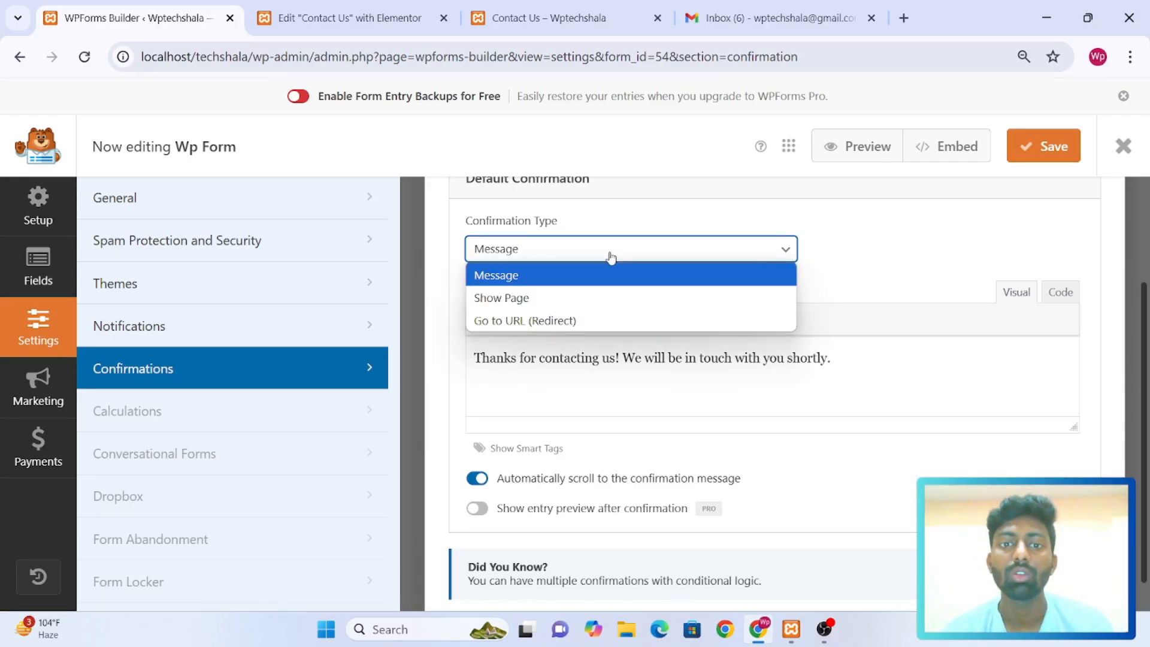
pyautogui.click(574, 320)
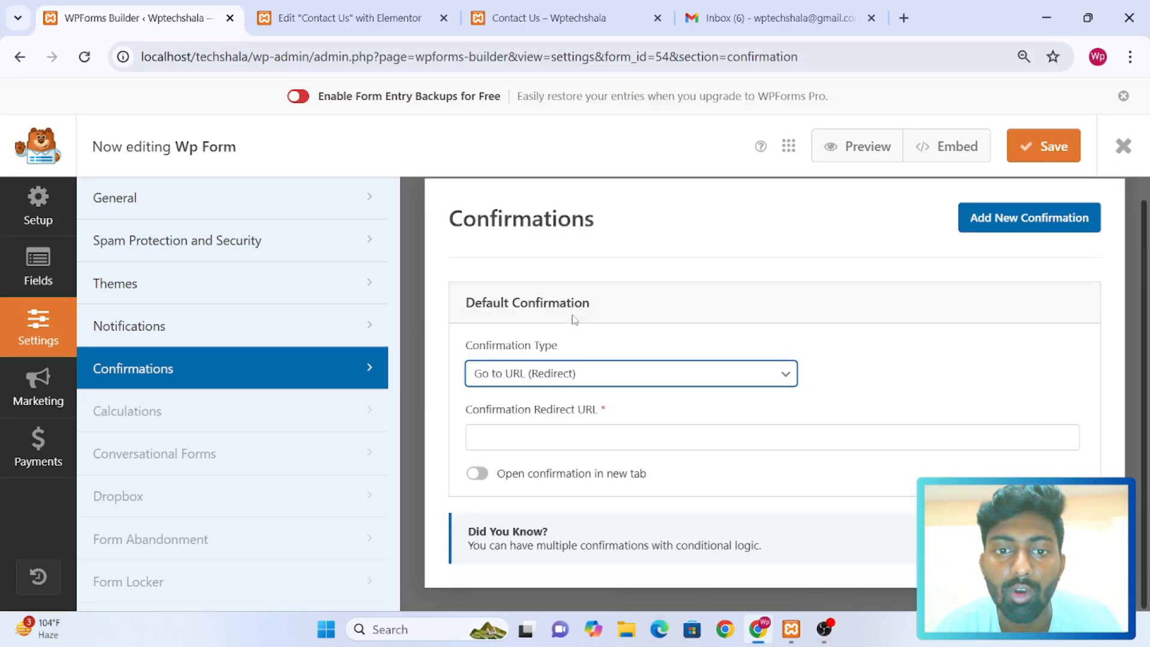
pyautogui.click(518, 441)
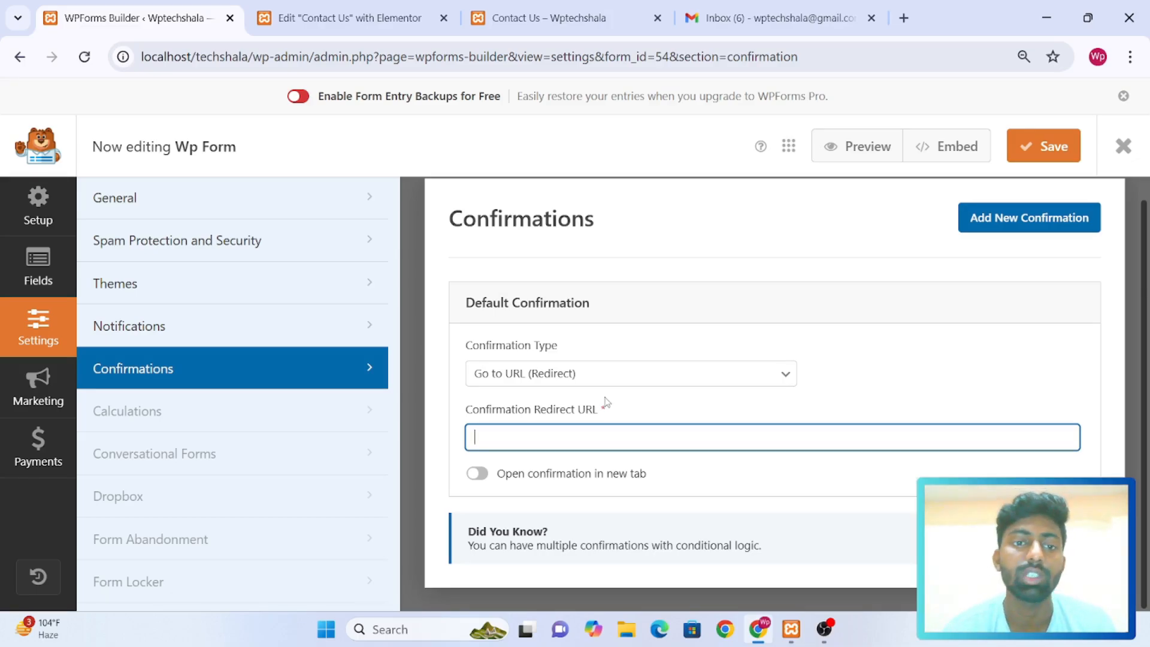
# Set the Default Confirmation's type to Message and save the form
pyautogui.click(556, 383)
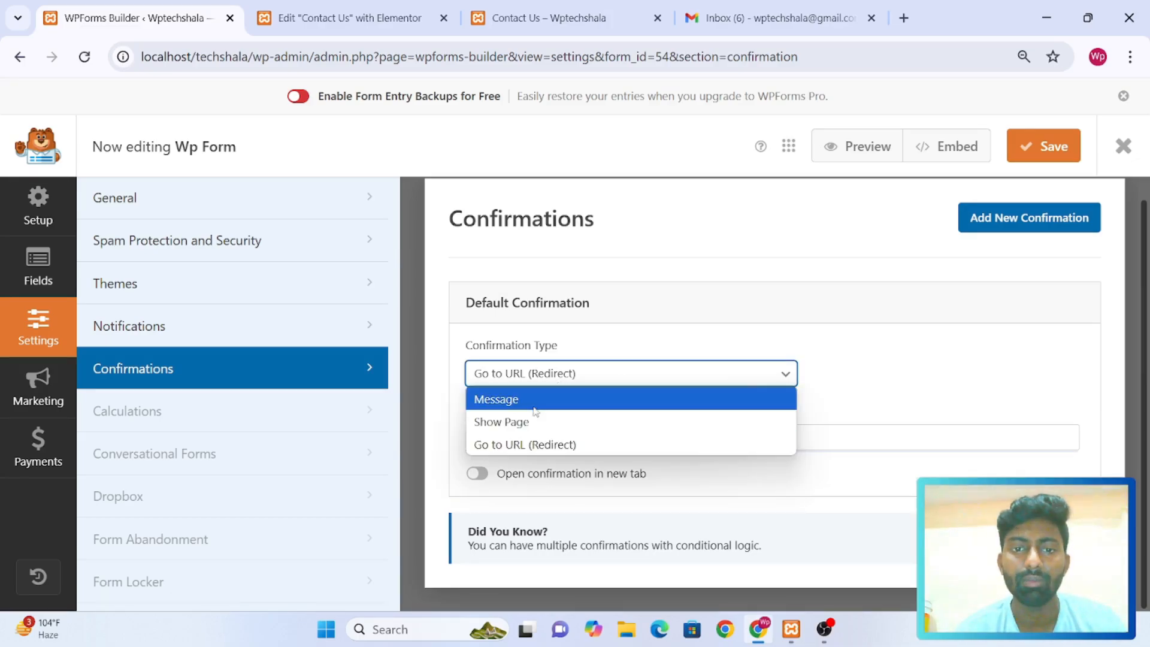
pyautogui.click(535, 406)
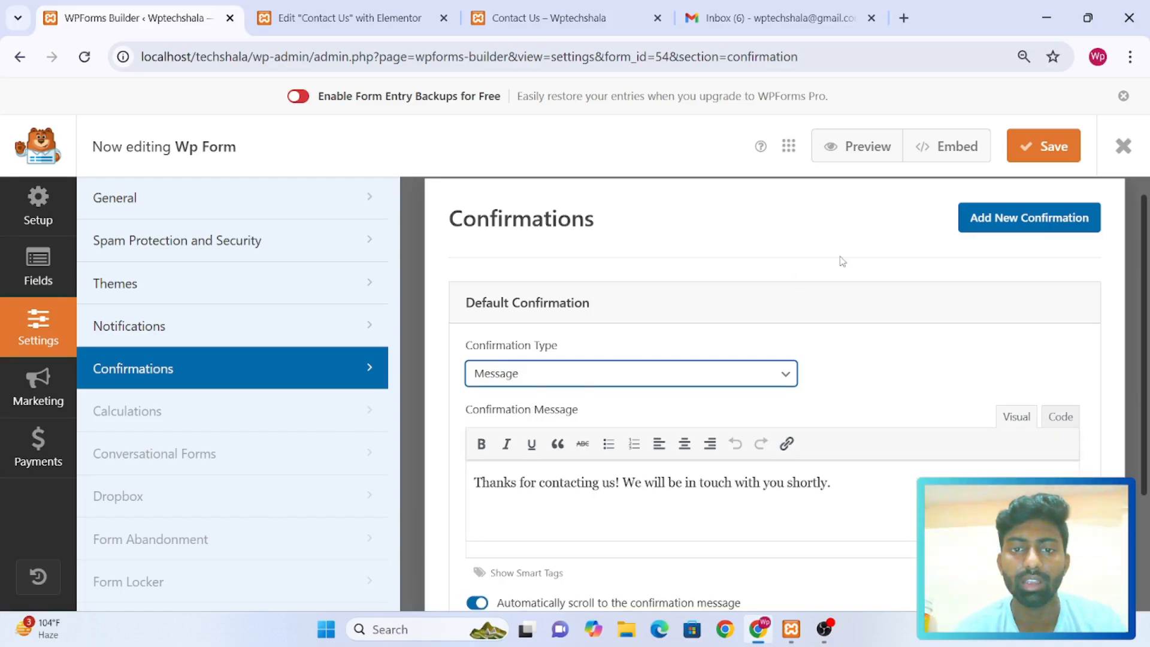
pyautogui.click(1043, 146)
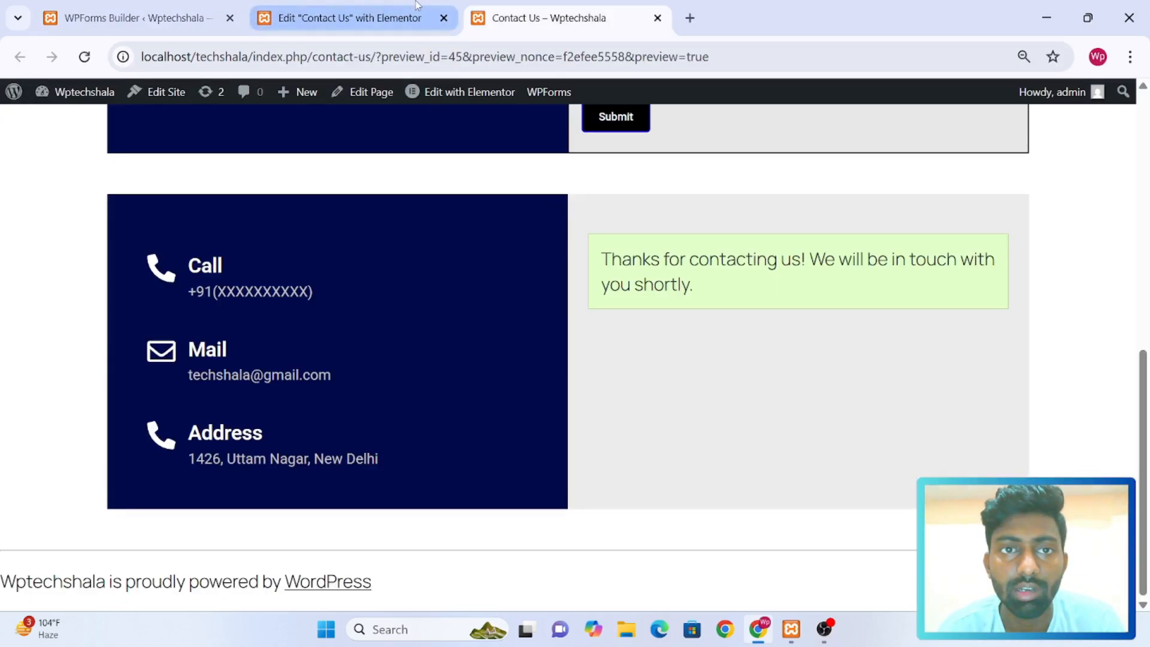
# Switch to the Contact Us page in the Elementor editor and review the contact form's fields
pyautogui.click(379, 5)
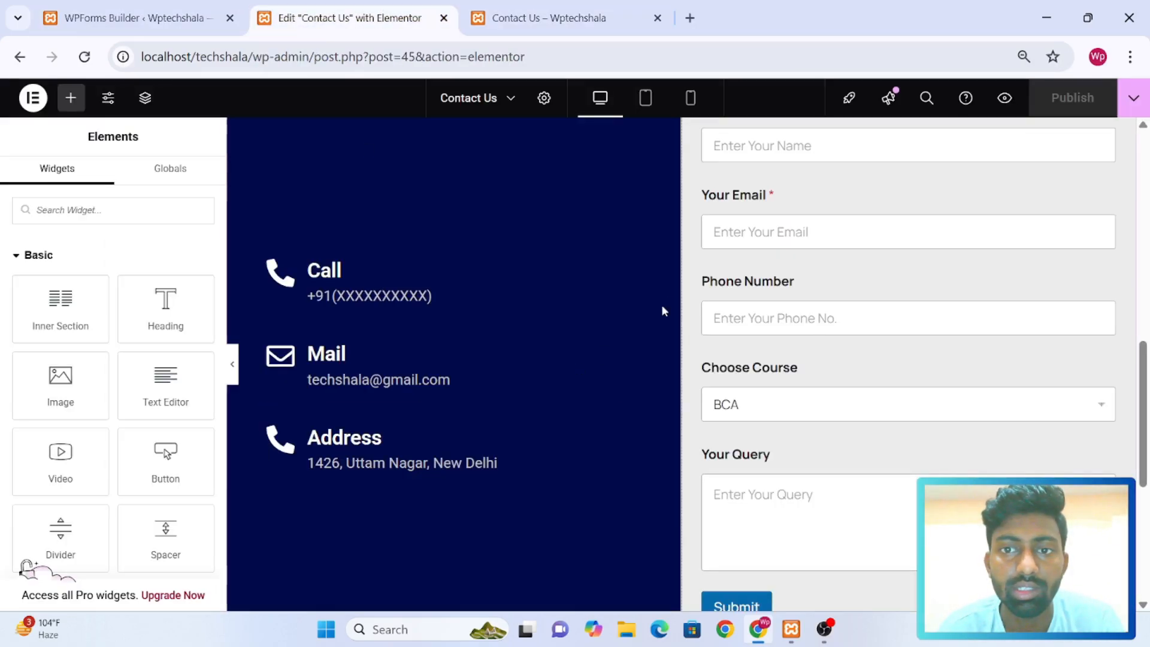
pyautogui.scroll(5, 666, 299)
pyautogui.scroll(-4, 666, 297)
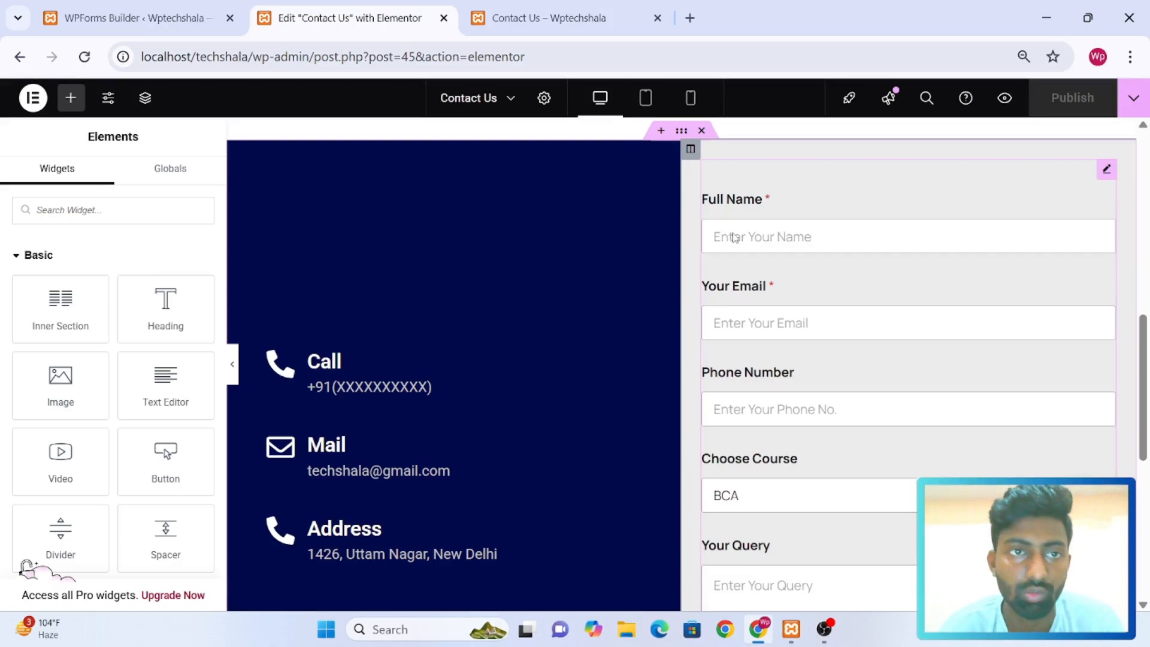
# Switch to the form's fields in the WPForms builder and change the Full Name field's label to "First Name"
pyautogui.click(129, 18)
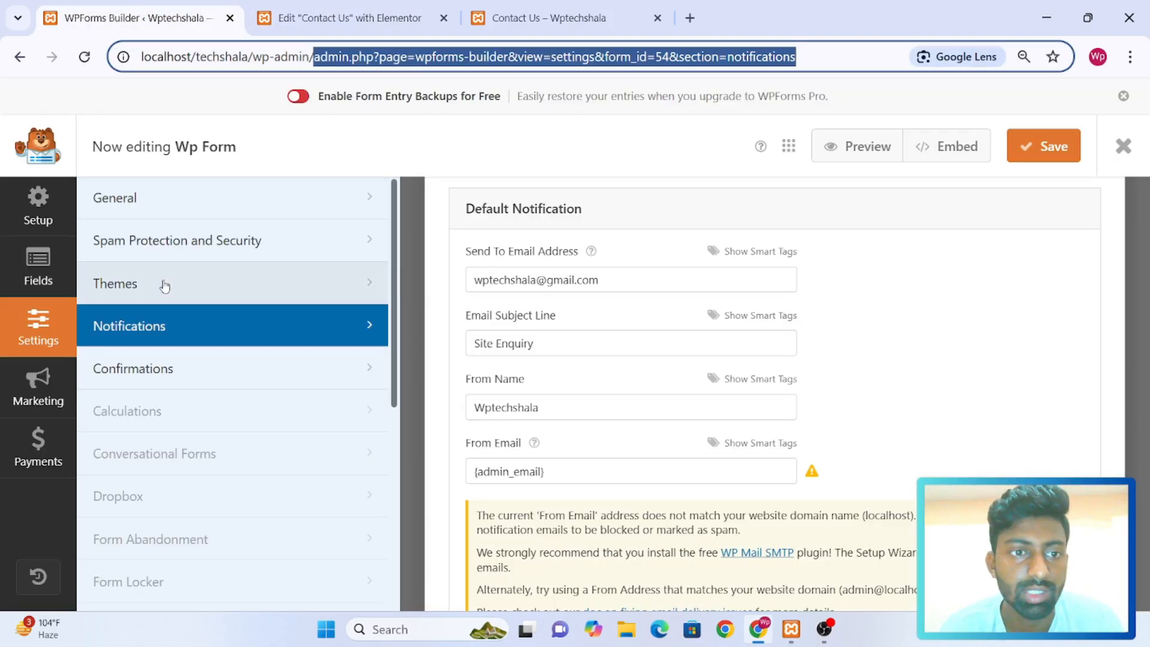
pyautogui.click(38, 274)
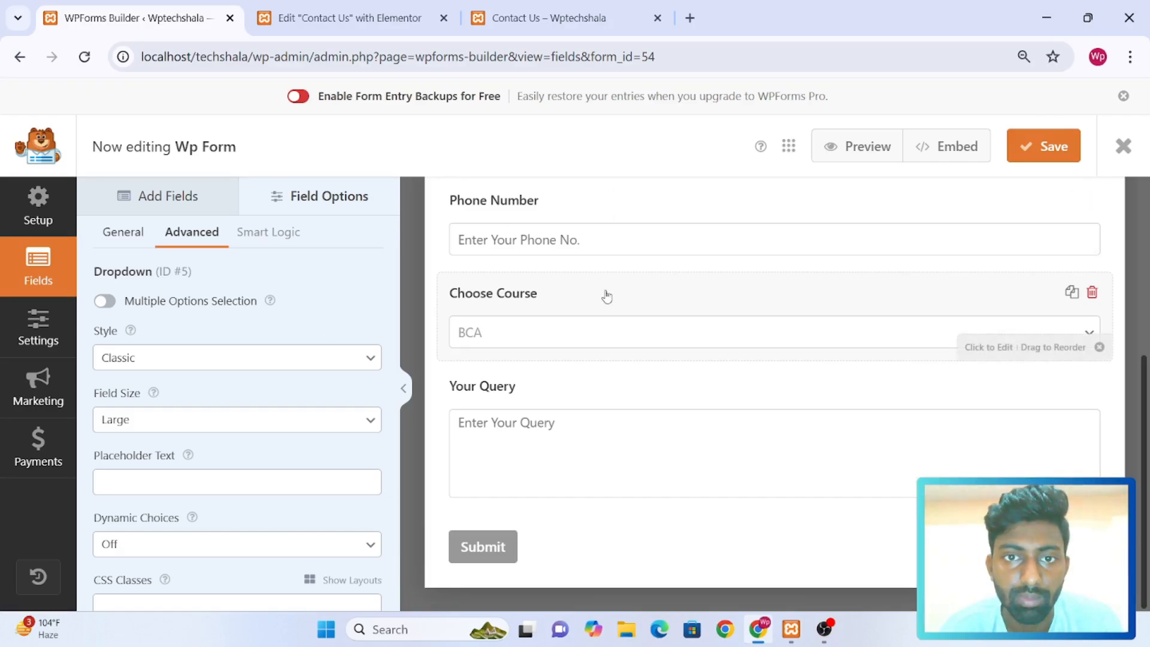
pyautogui.scroll(5, 607, 296)
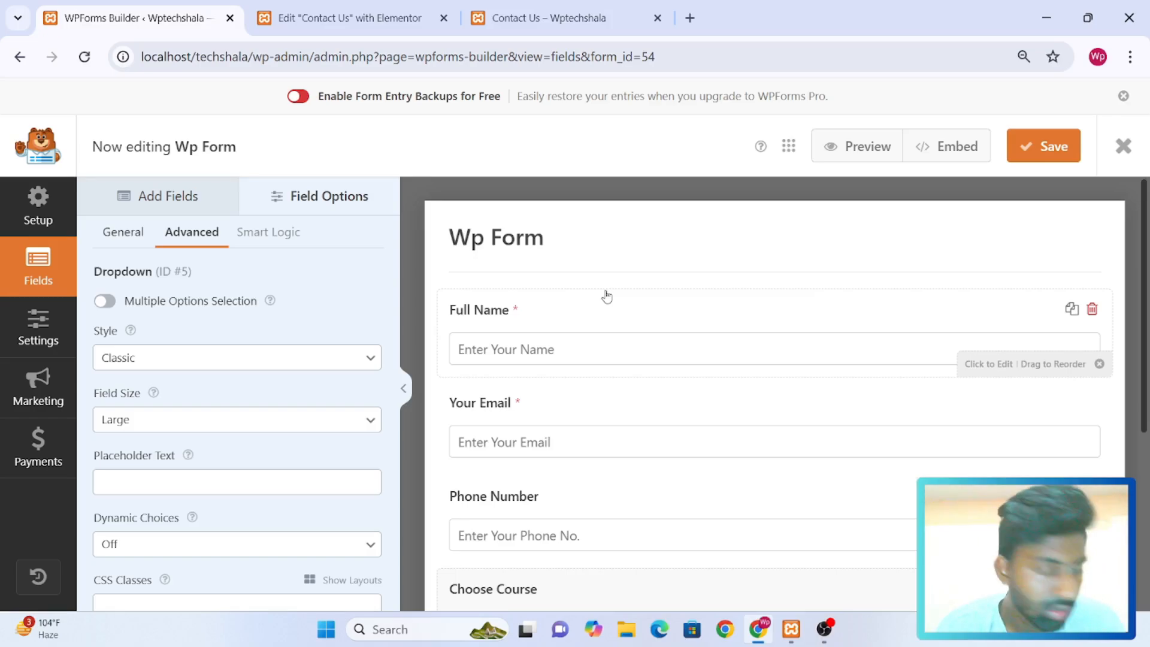
pyautogui.click(590, 330)
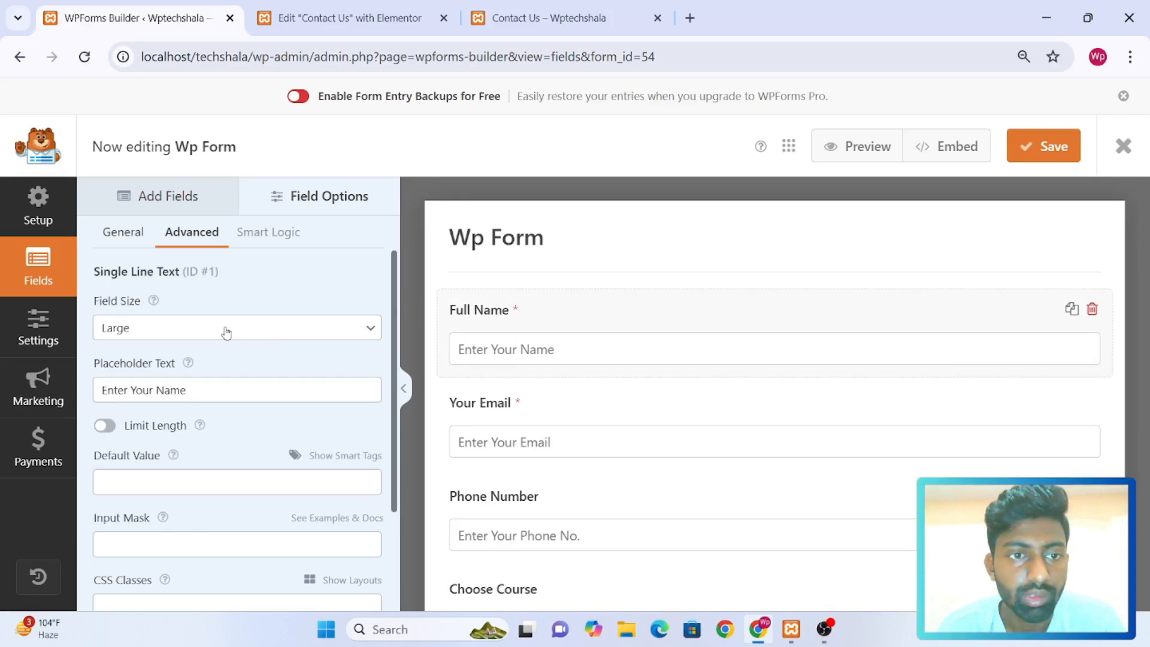
pyautogui.click(125, 235)
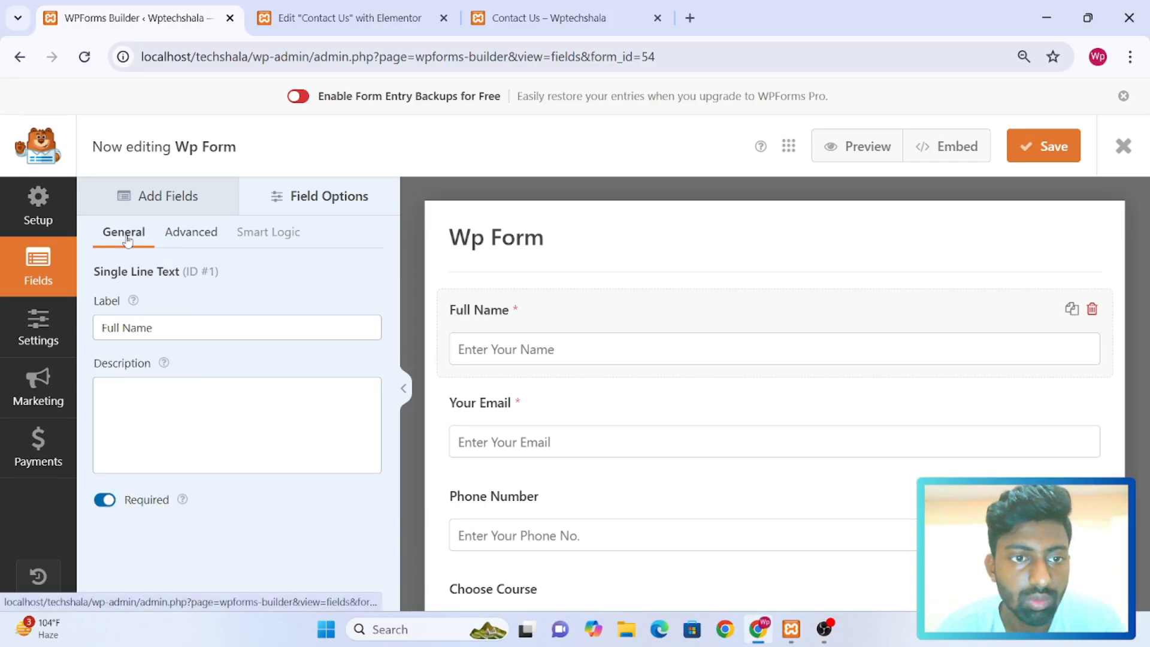
pyautogui.click(208, 324)
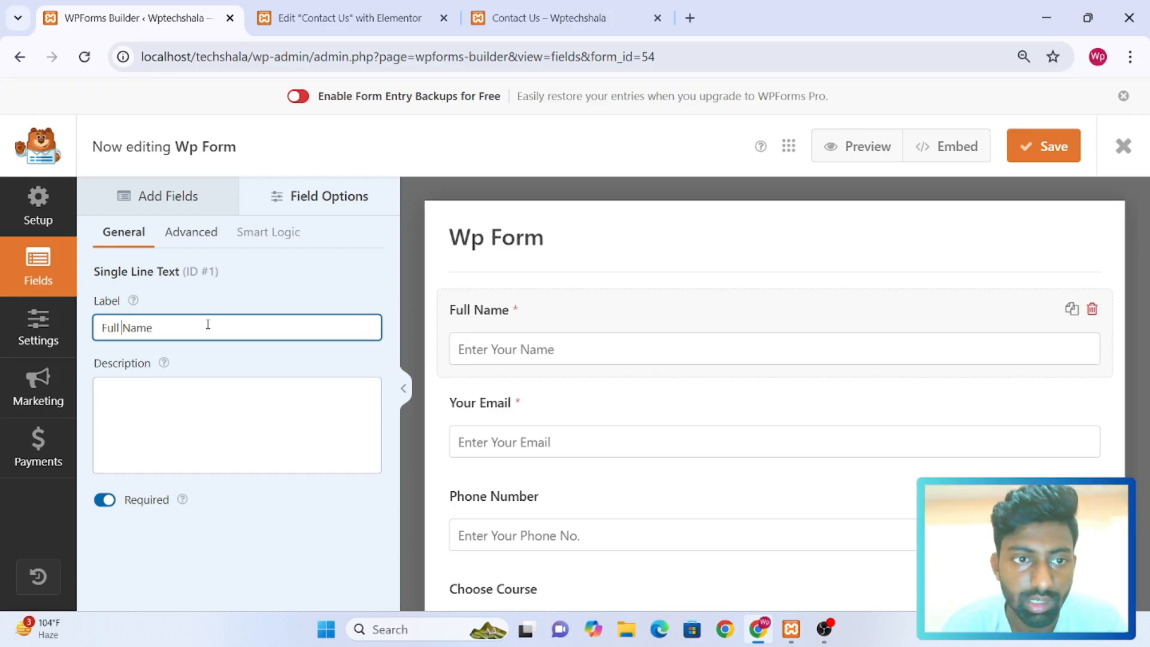
pyautogui.hotkey('shift', 'Home')
pyautogui.press('BackSpace')
pyautogui.write('Fi')
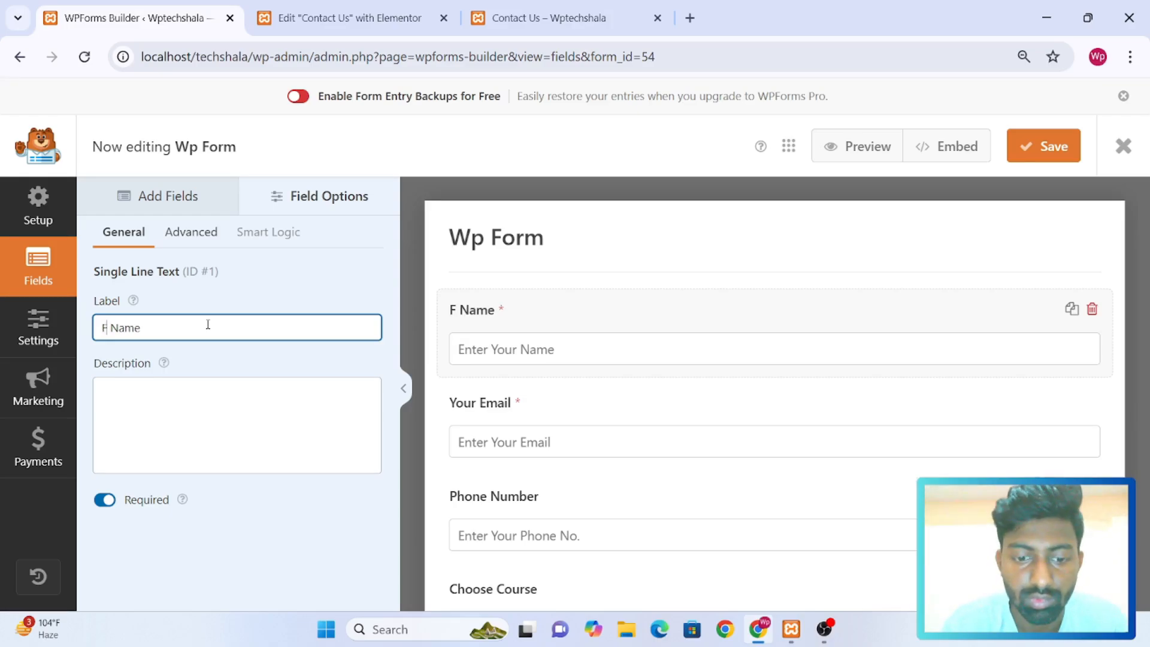
pyautogui.write('rst')
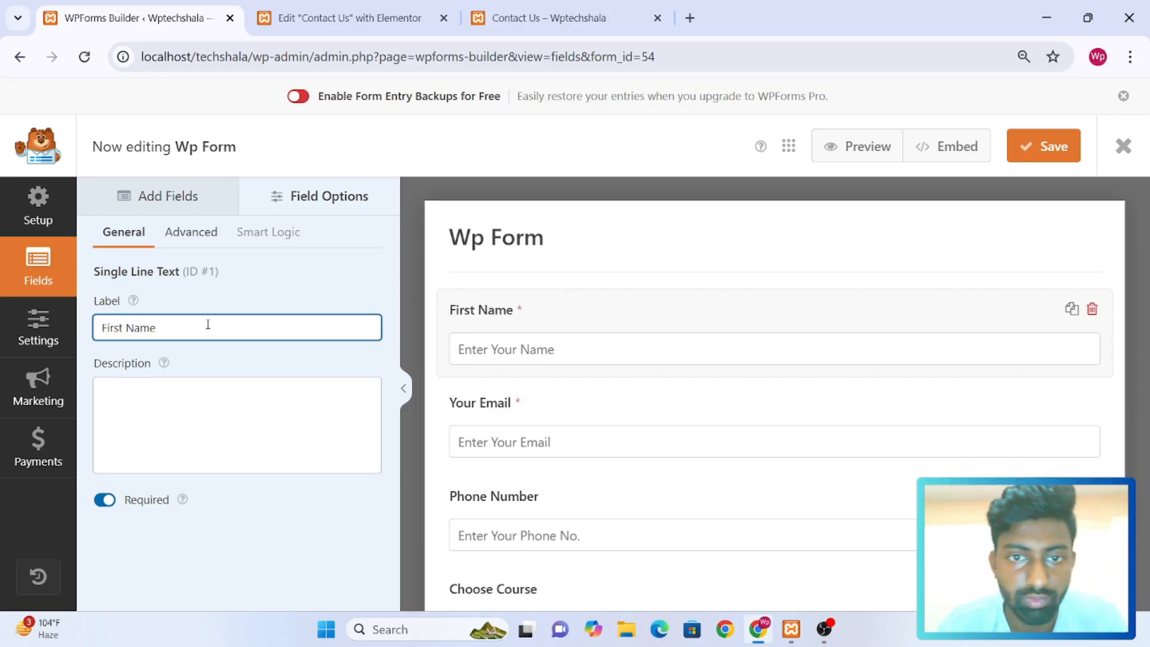
# Add a Single Line Text field to the end of Wp Form, below Your Query
pyautogui.click(144, 210)
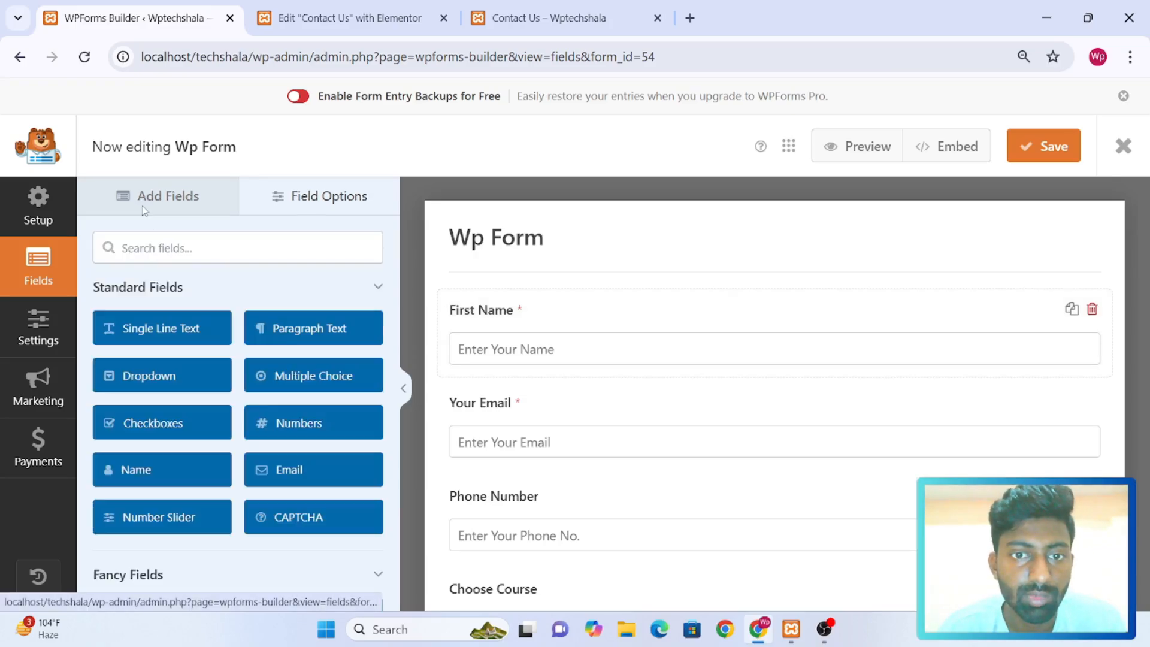
pyautogui.click(146, 329)
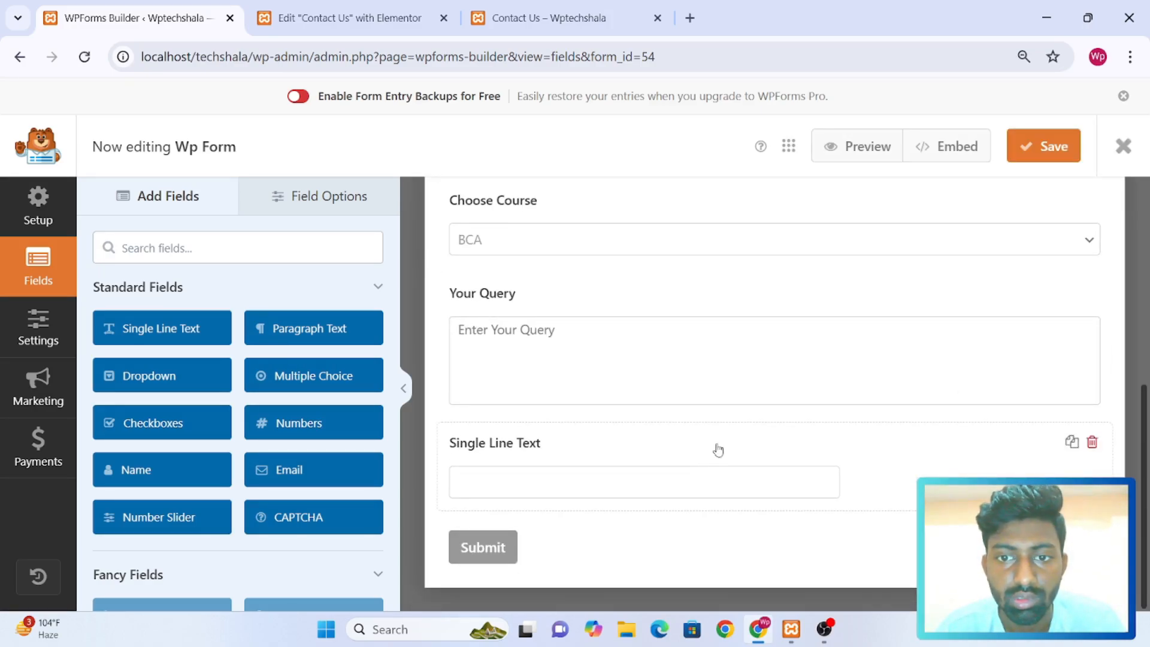
# Move the new Single Line Text field directly below First Name and change its label to "Last Name"
pyautogui.moveTo(723, 443); pyautogui.dragTo(721, 373)
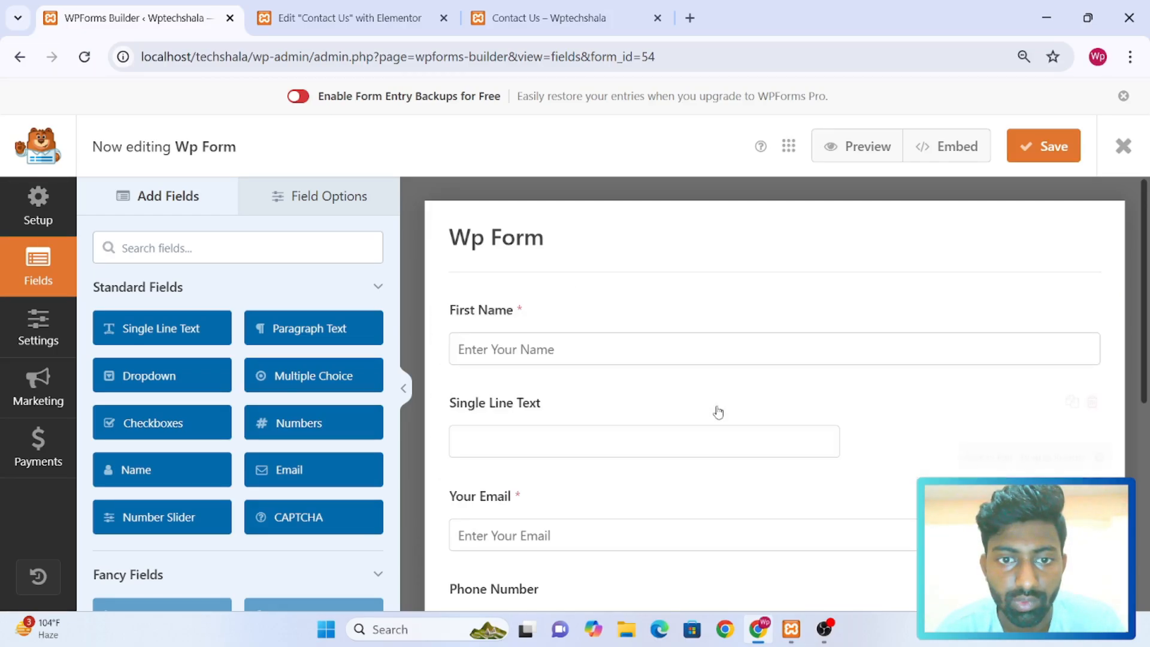
pyautogui.click(651, 418)
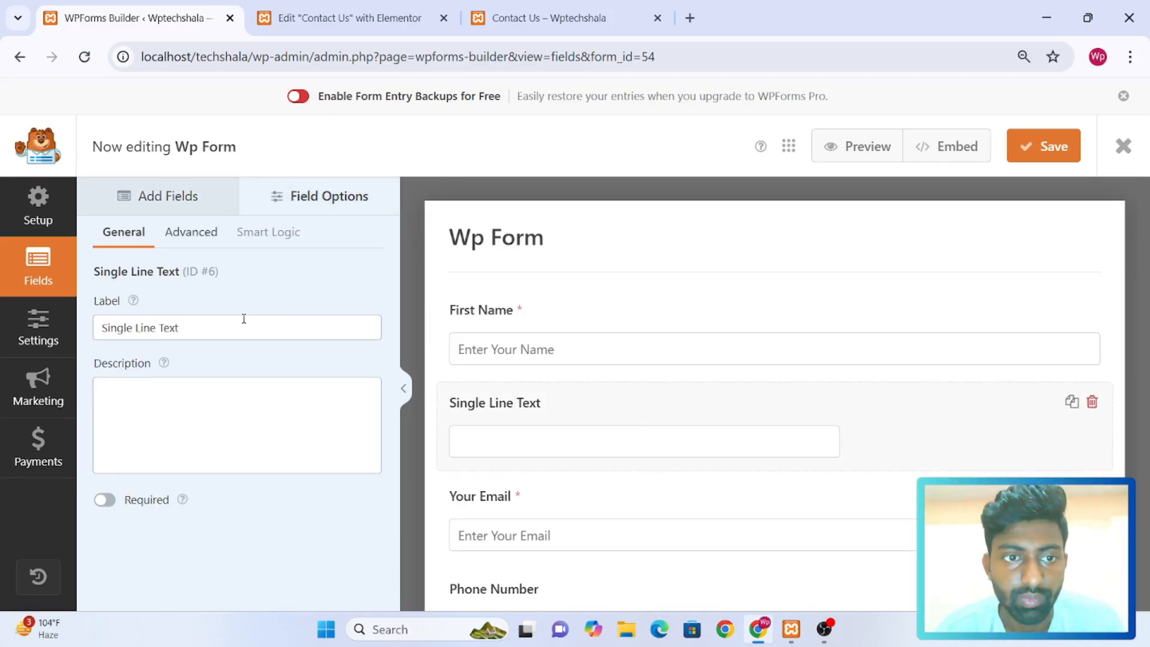
pyautogui.tripleClick(216, 328)
pyautogui.write('last')
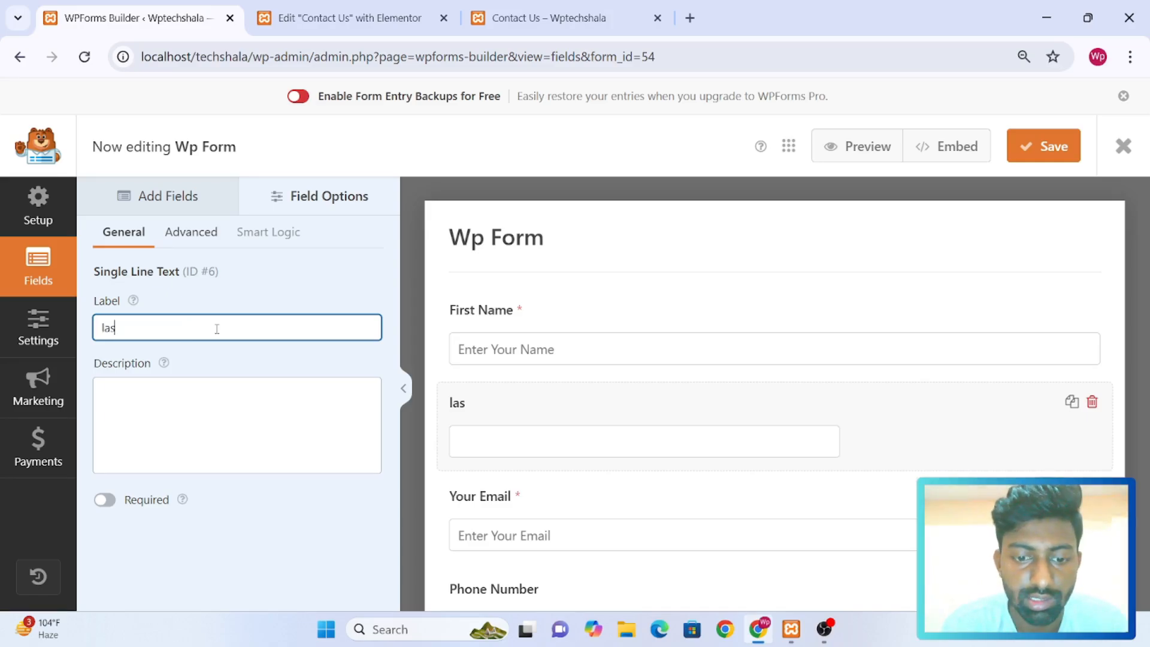
pyautogui.press('BackSpace')
pyautogui.press('BackSpace')
pyautogui.press('BackSpace')
pyautogui.press('BackSpace')
pyautogui.write('Last Name')
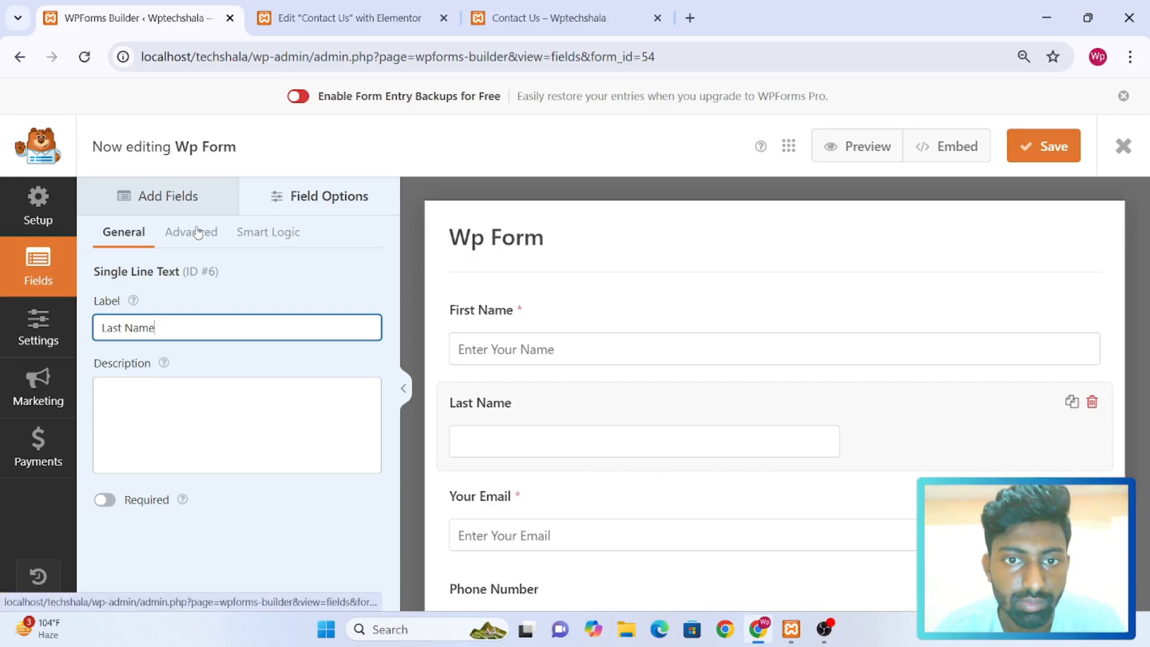
# Make the Last Name field required and set its field size to Large
pyautogui.click(108, 500)
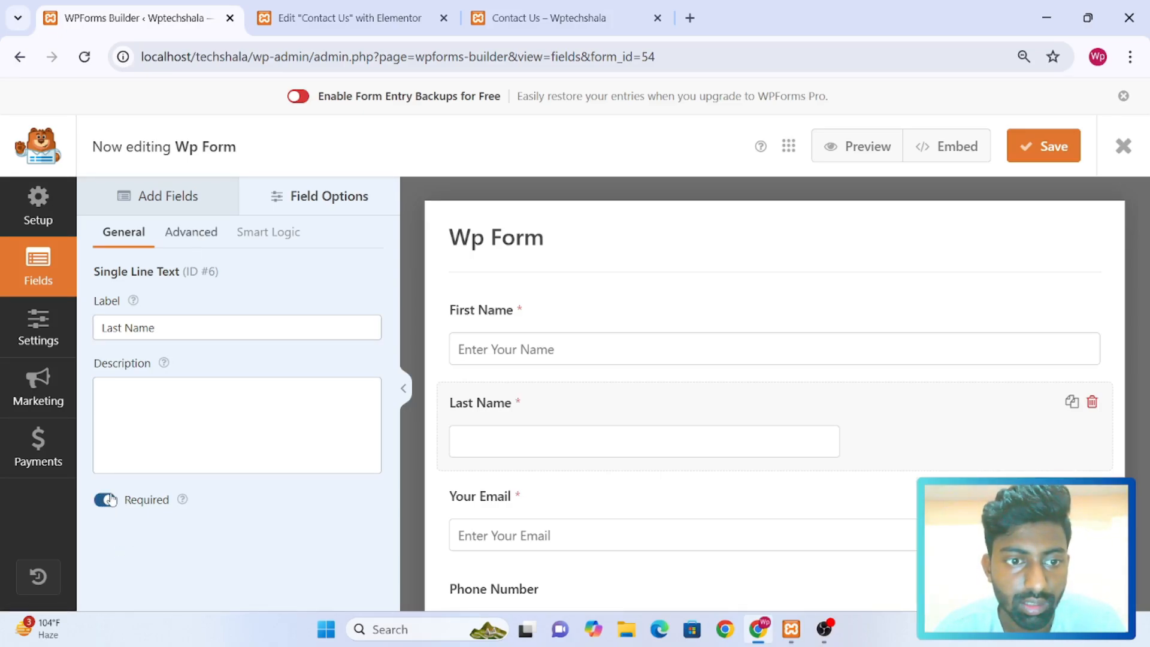
pyautogui.click(191, 232)
pyautogui.click(174, 330)
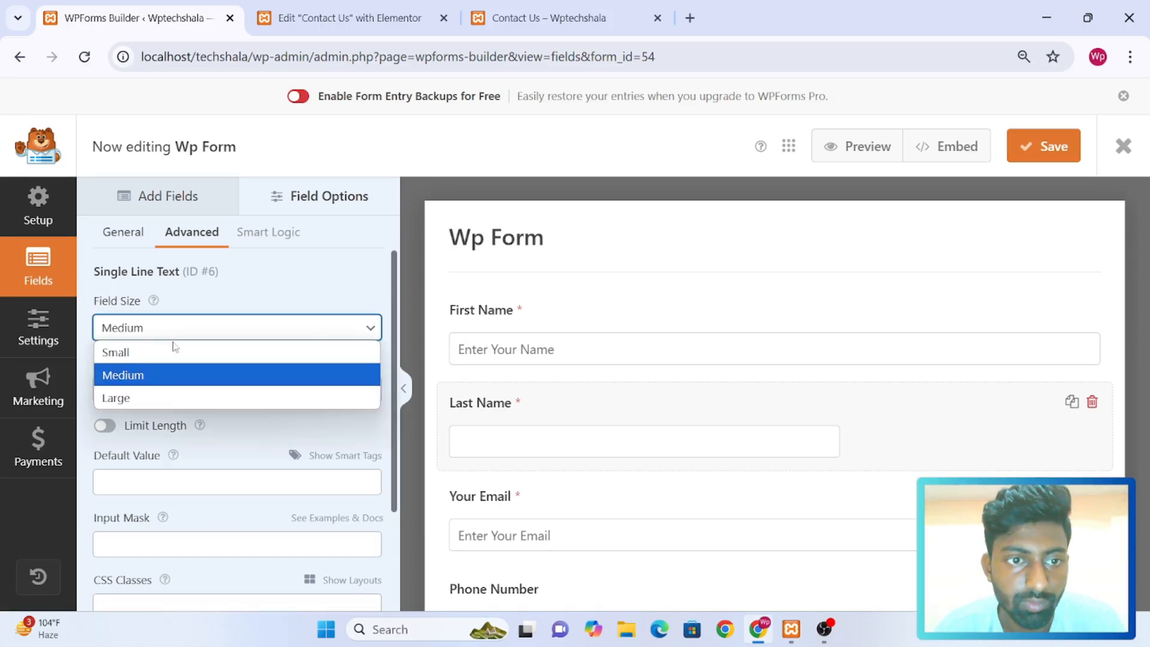
pyautogui.click(148, 398)
# Set the Last Name field's placeholder text to "Enter Your Last Name"
pyautogui.click(172, 378)
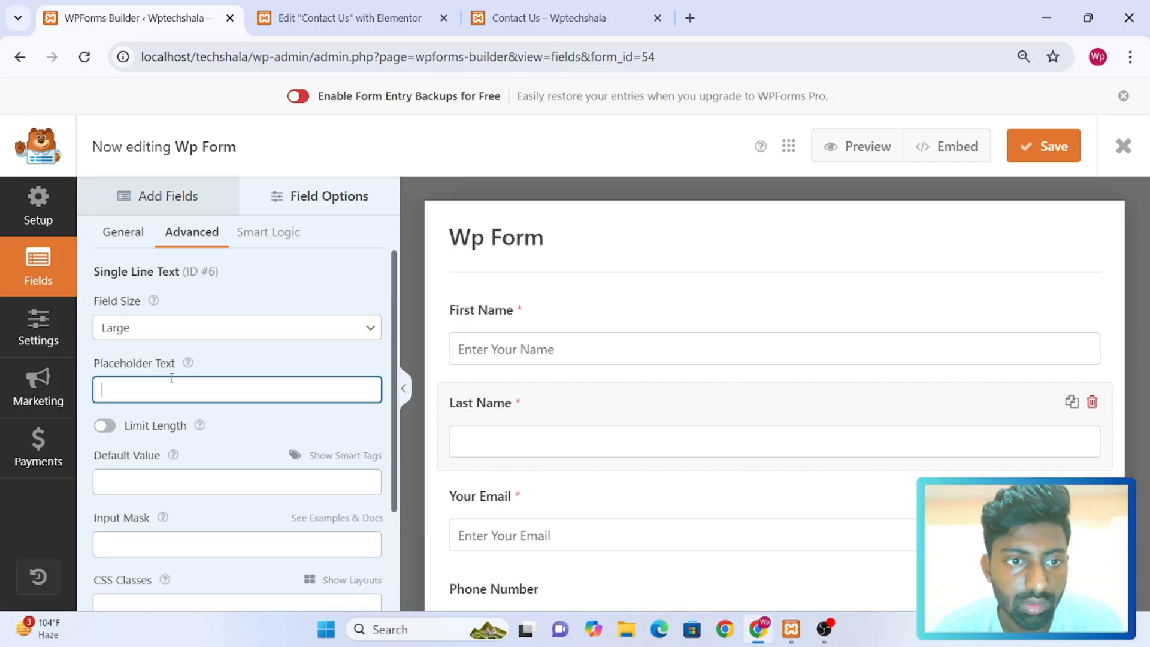
pyautogui.write('Enter Your Last Name')
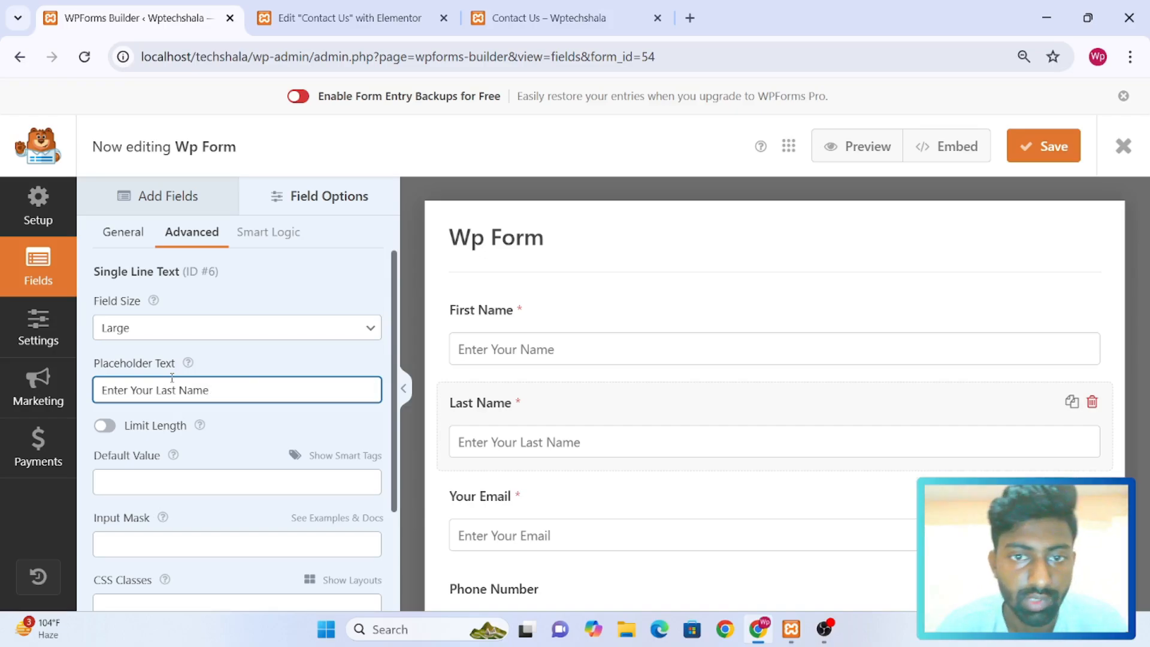
# Change the First Name field's placeholder text to "Enter Your First Name"
pyautogui.click(583, 321)
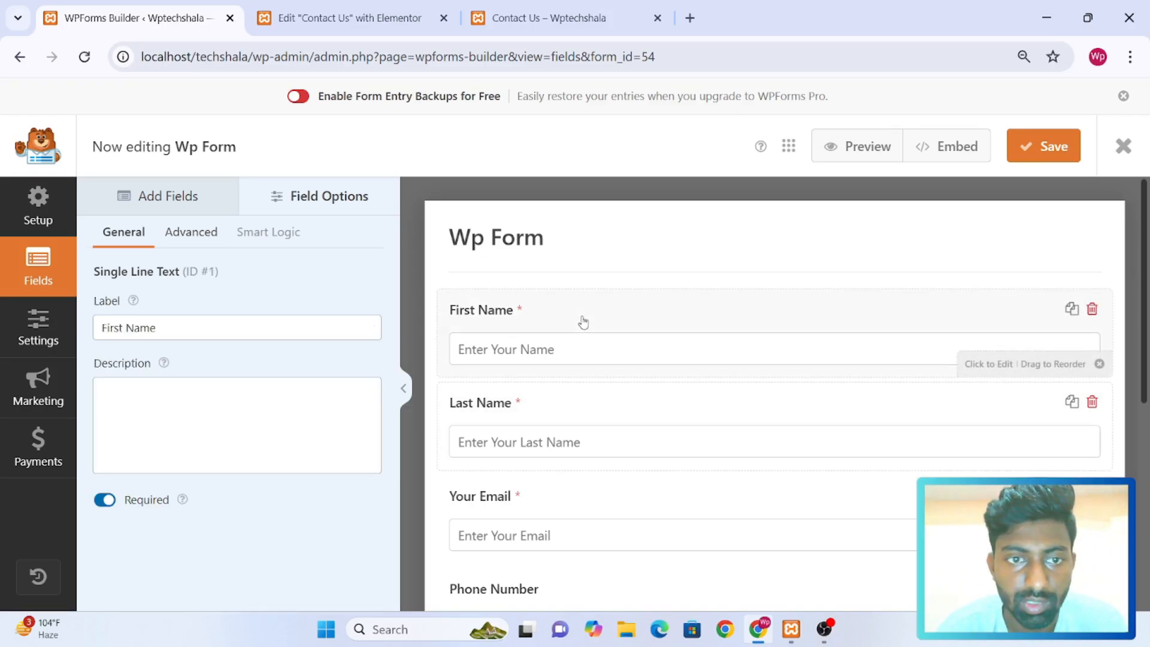
pyautogui.click(189, 235)
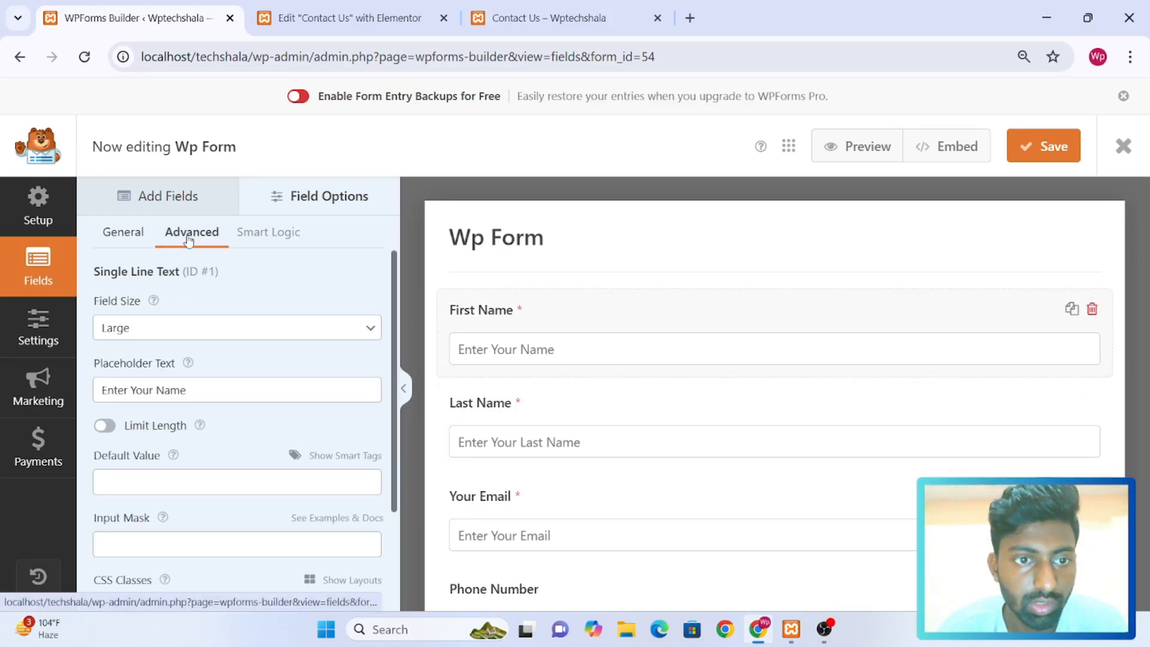
pyautogui.click(158, 388)
pyautogui.write('First')
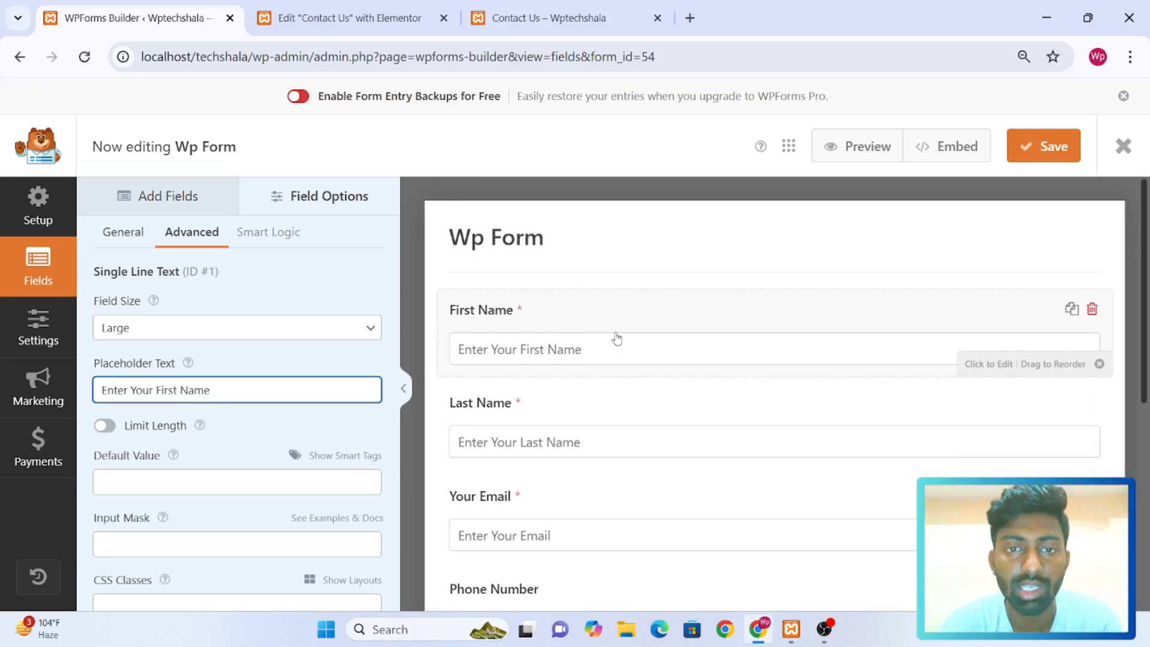
# Assign the First Name field to the first column of the two-equal-column layout through its CSS classes
pyautogui.scroll(-2, 261, 443)
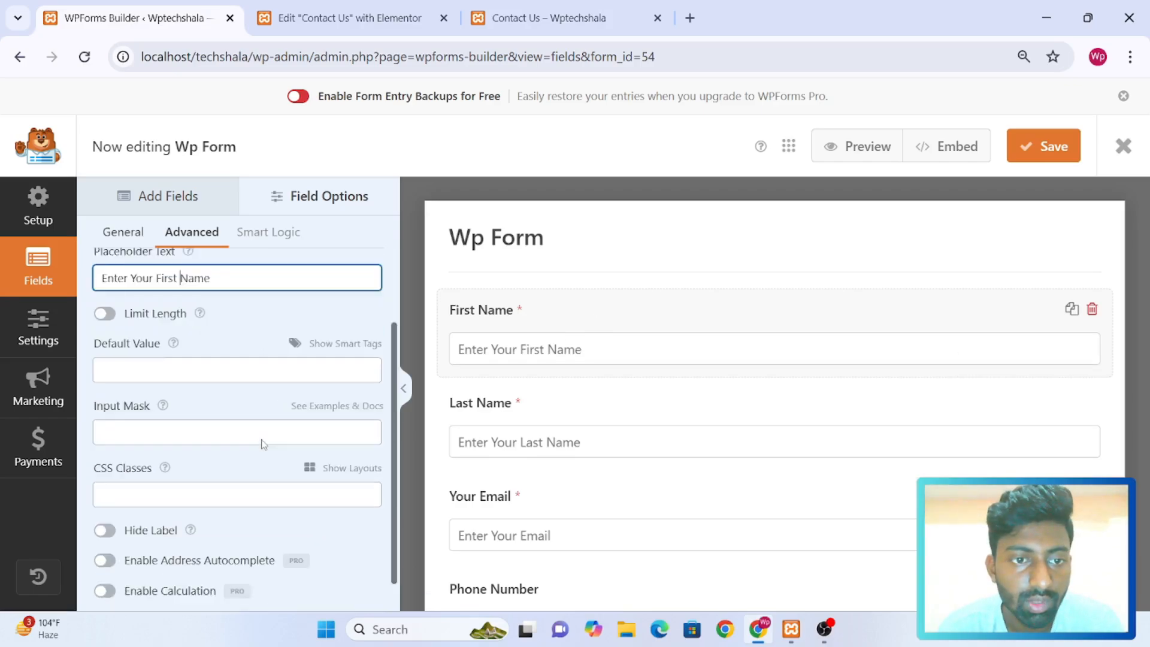
pyautogui.scroll(2, 243, 290)
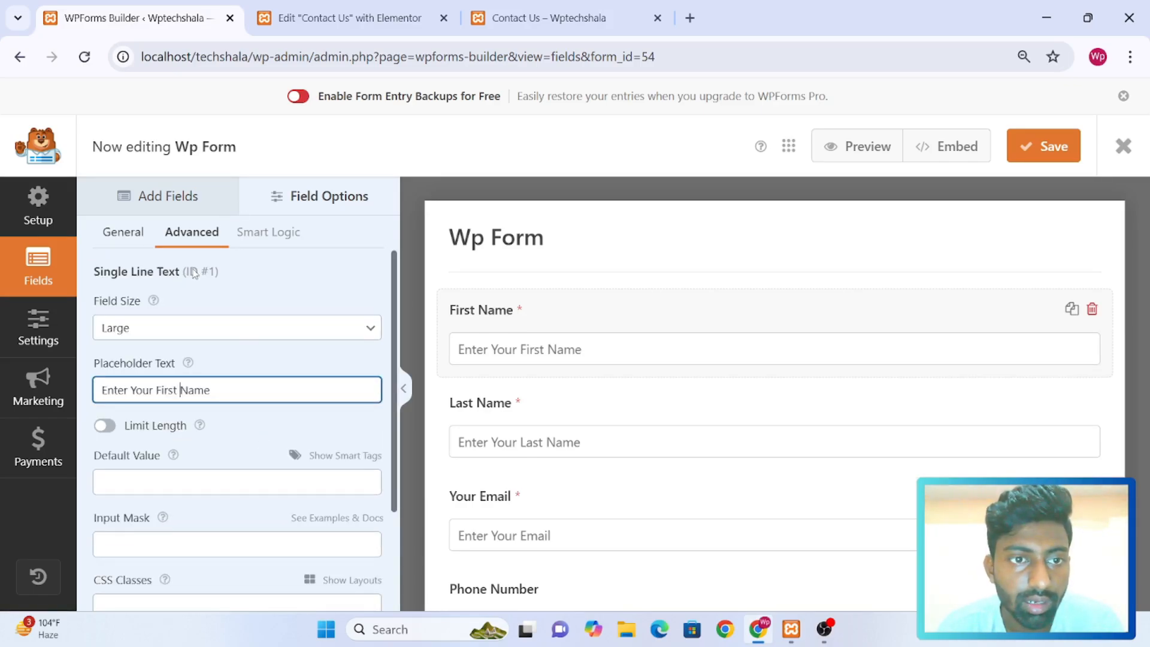
pyautogui.scroll(-2, 264, 416)
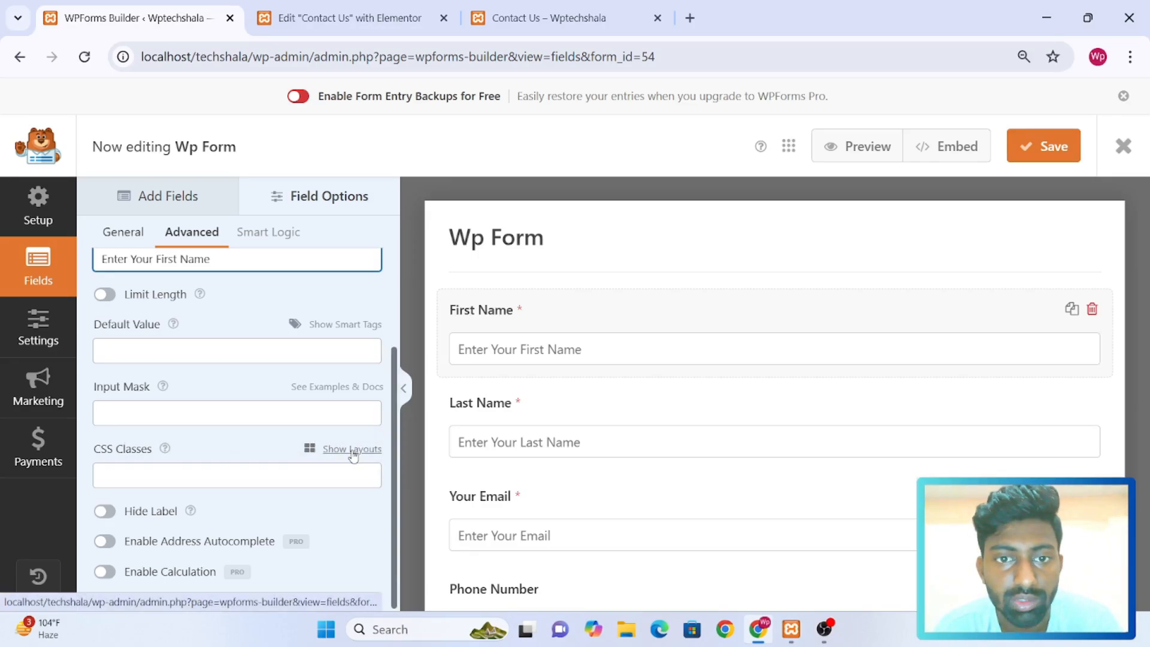
pyautogui.click(353, 455)
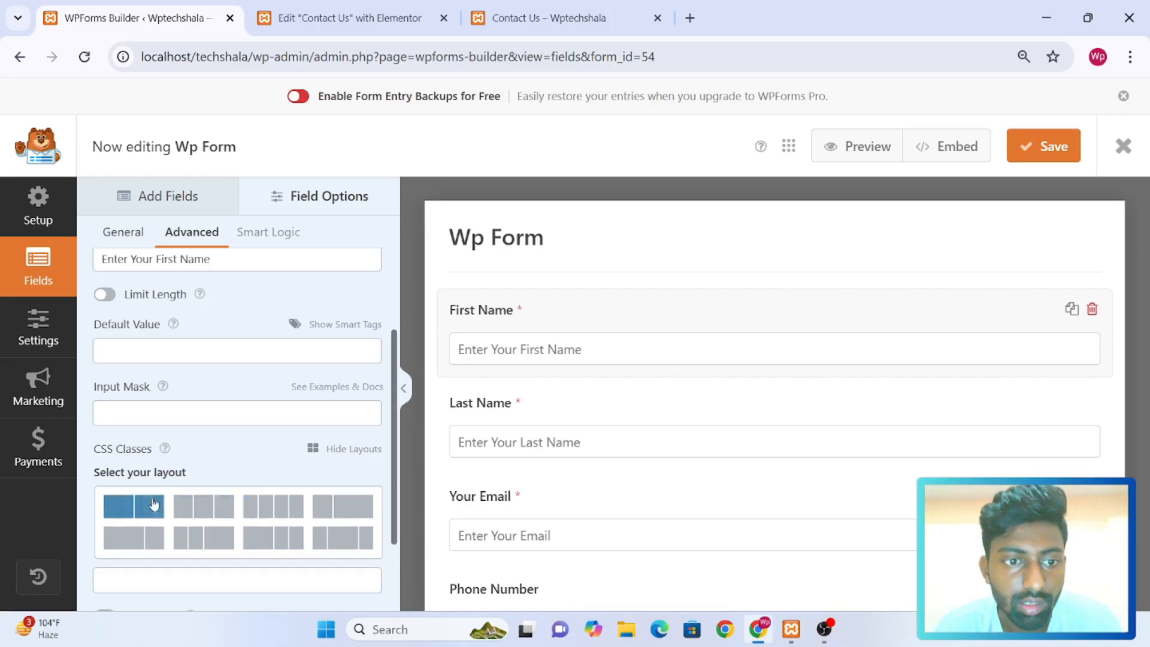
pyautogui.click(125, 513)
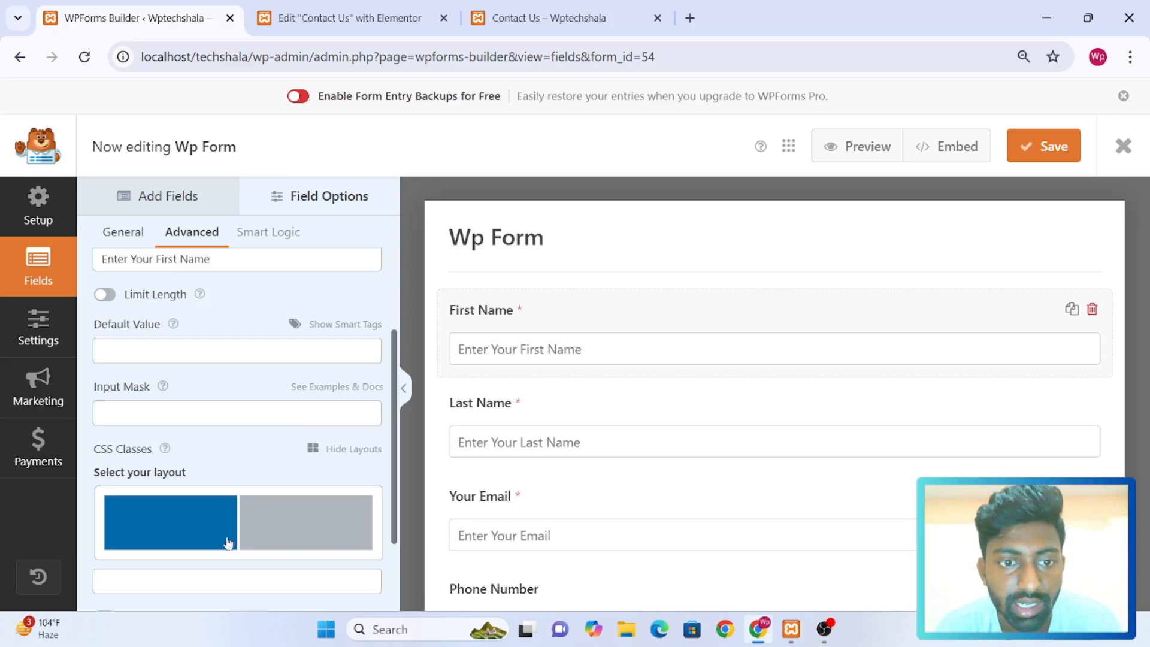
pyautogui.click(167, 522)
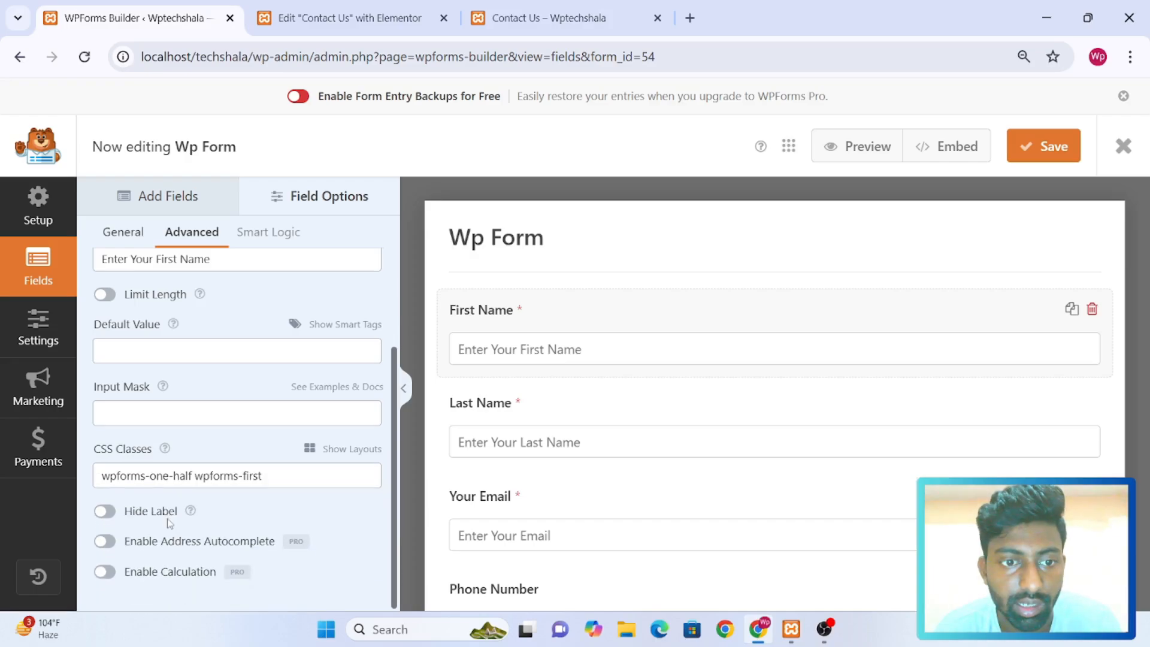
# Assign the Last Name field to the second column of the two-equal-column layout and save the form
pyautogui.click(591, 409)
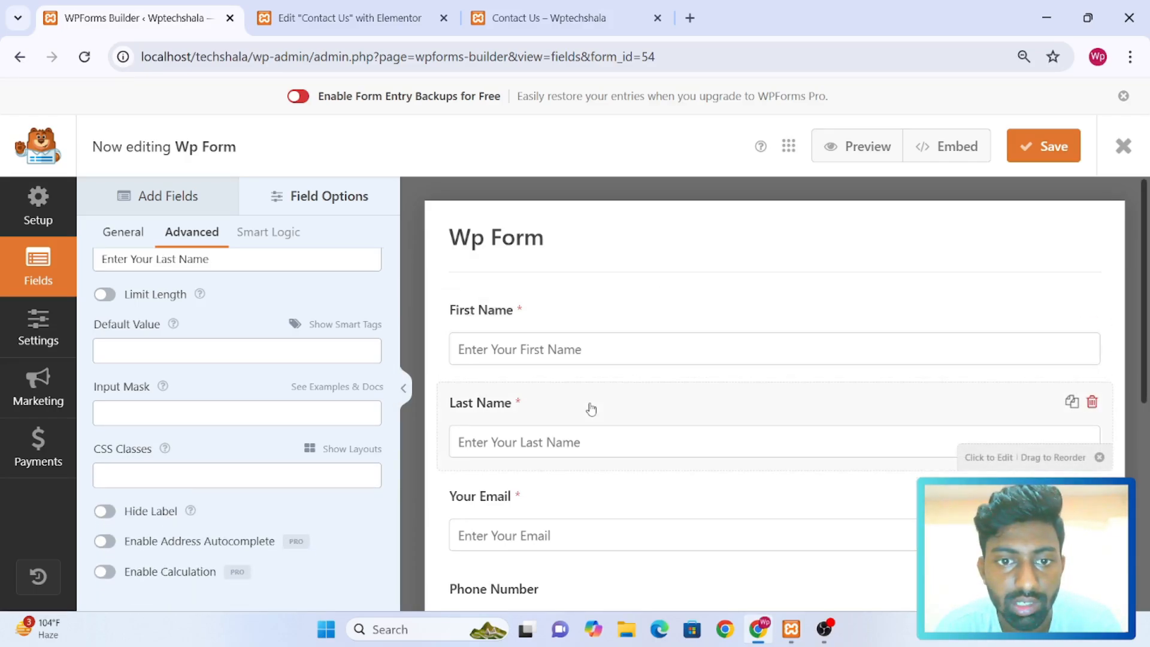
pyautogui.click(336, 454)
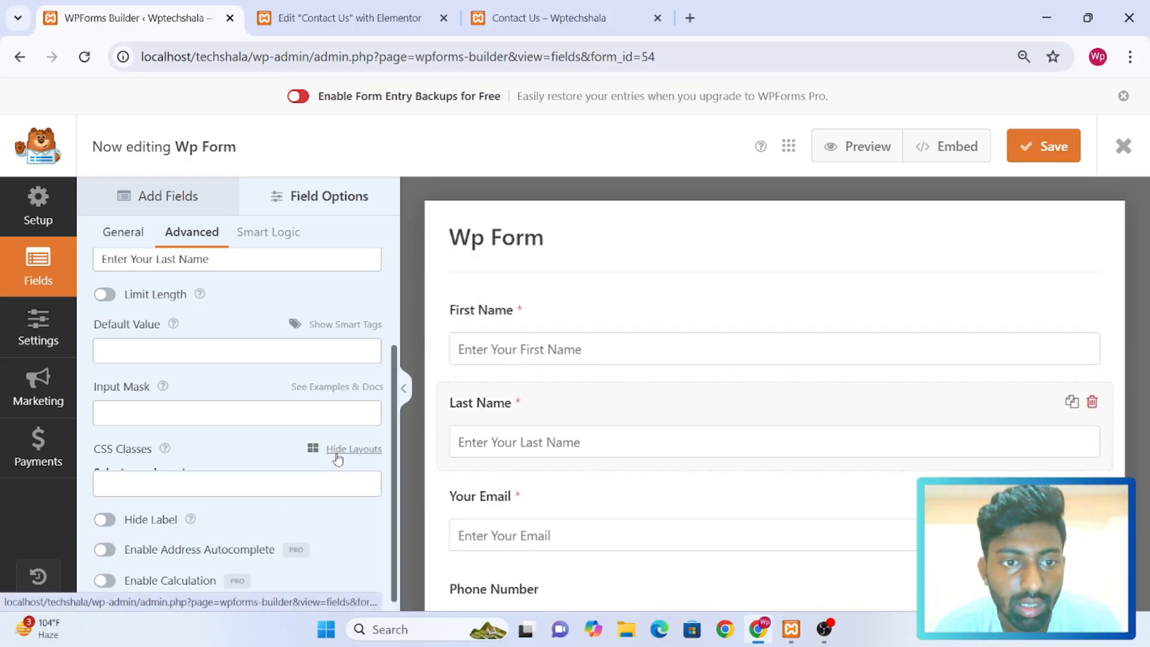
pyautogui.click(128, 505)
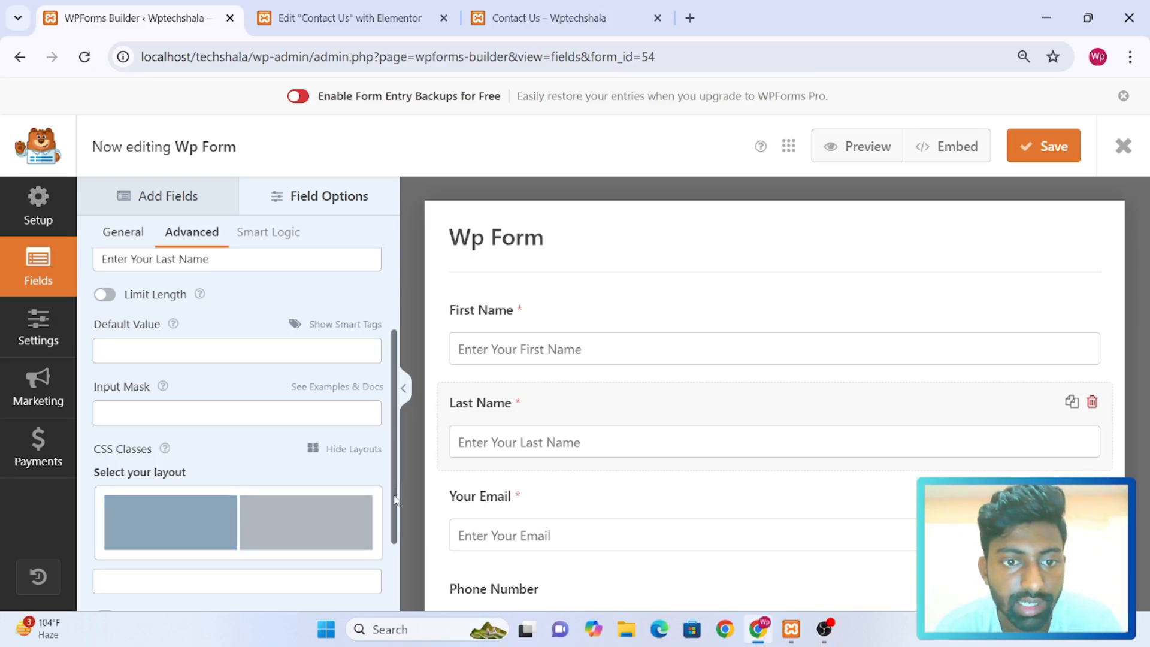
pyautogui.click(331, 533)
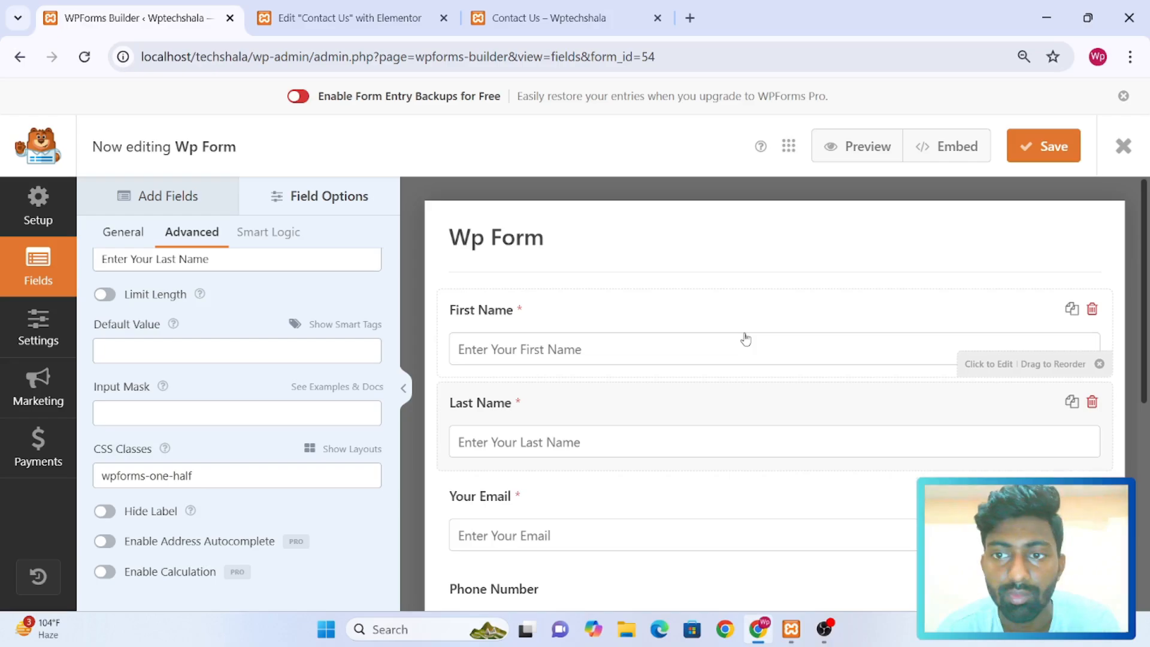
pyautogui.click(1047, 146)
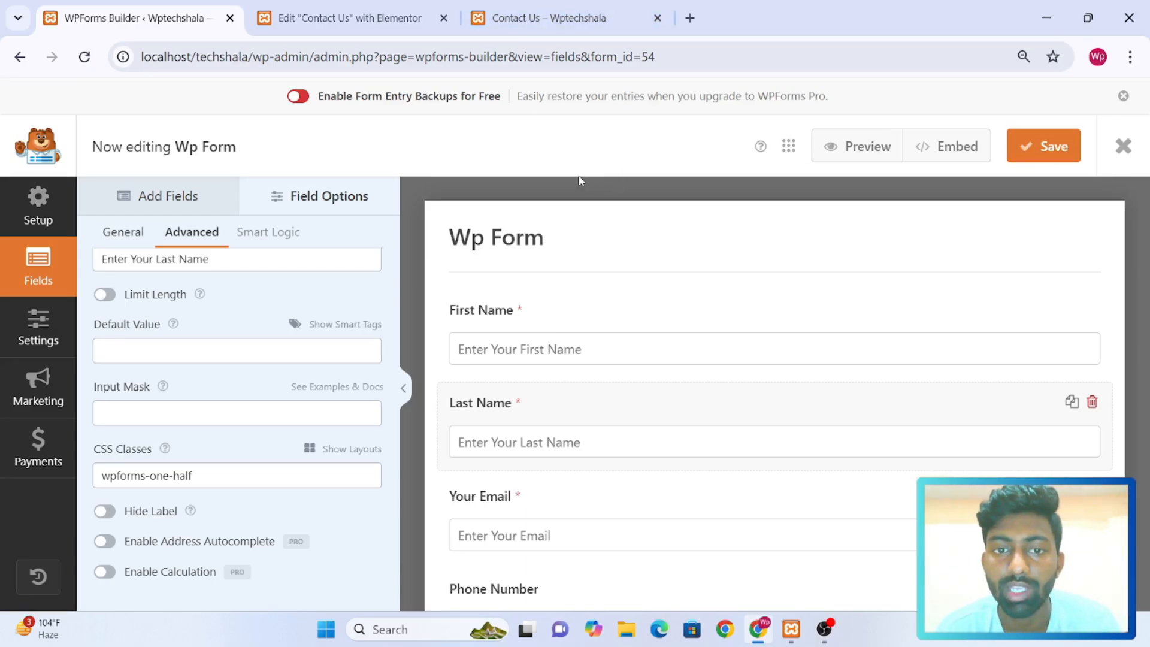
# Switch to the Contact Us page preview, reload it and examine the contact form's name fields and overall layout
pyautogui.click(583, 21)
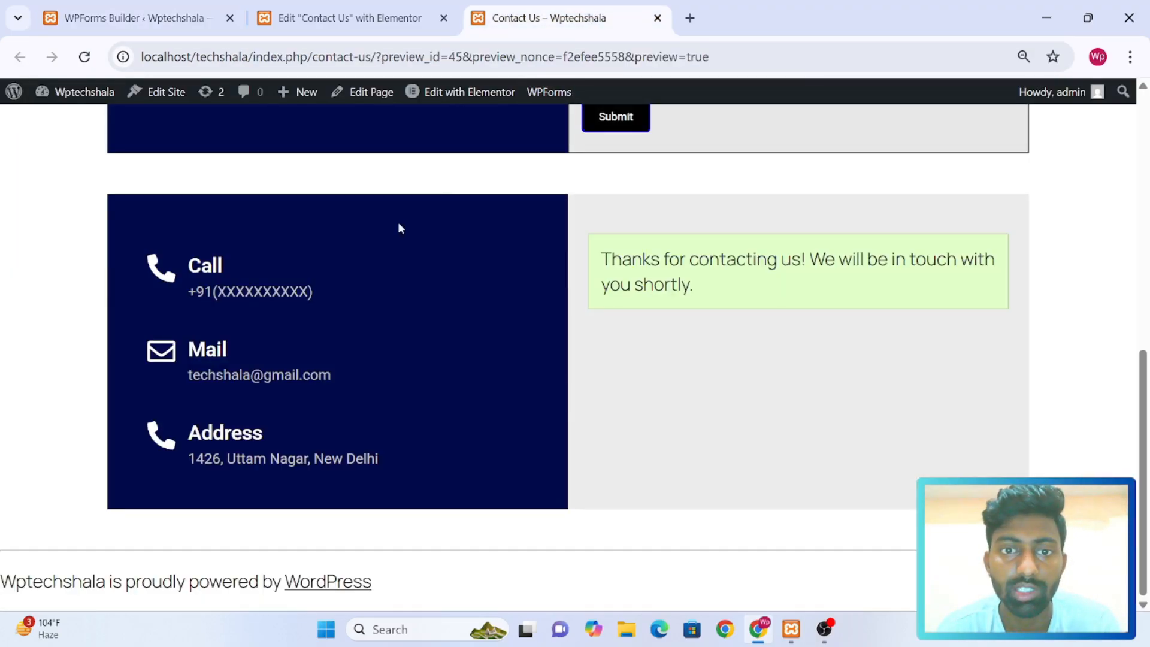
pyautogui.click(87, 58)
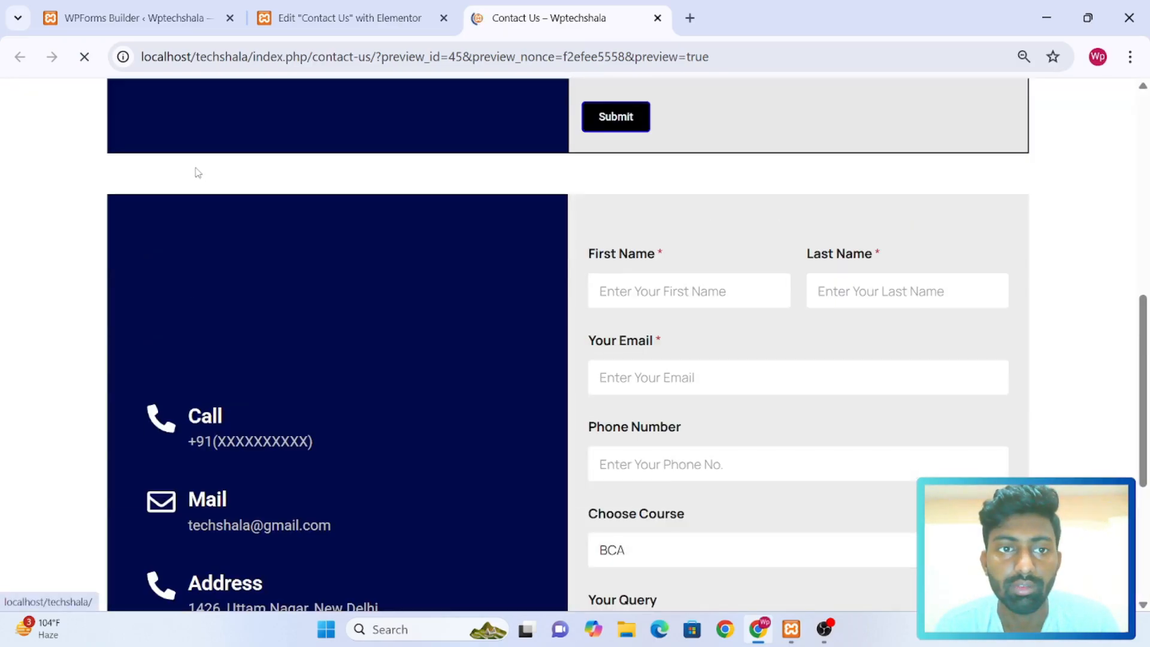
pyautogui.scroll(-4, 715, 371)
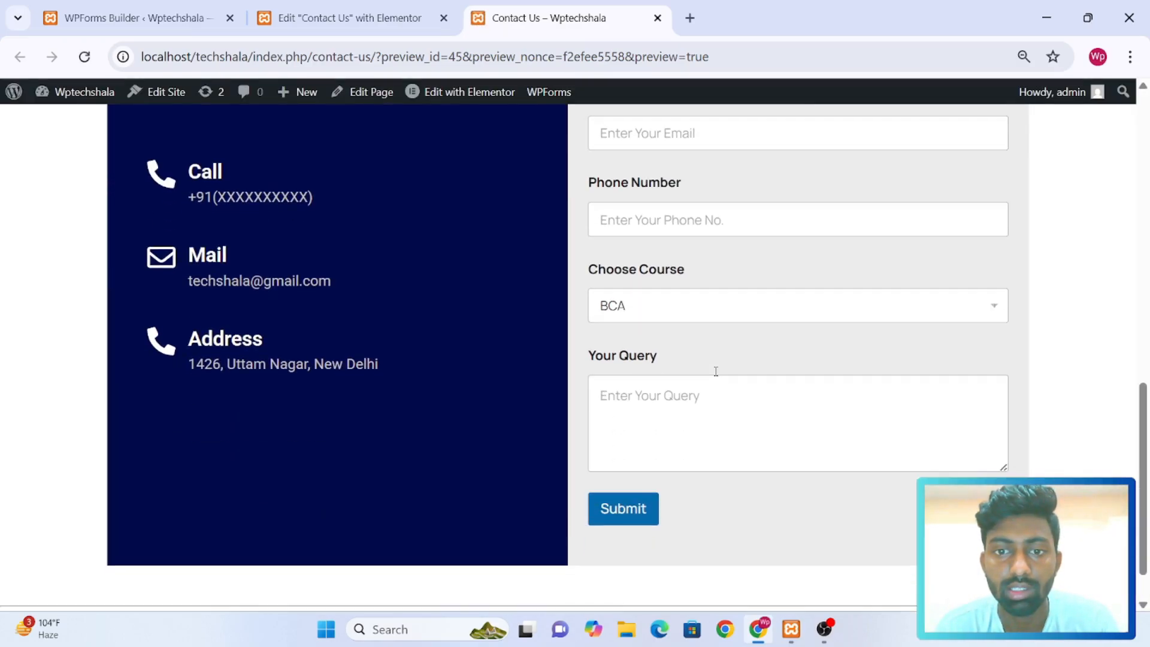
pyautogui.scroll(2, 715, 372)
pyautogui.scroll(-1, 715, 372)
pyautogui.scroll(1, 715, 372)
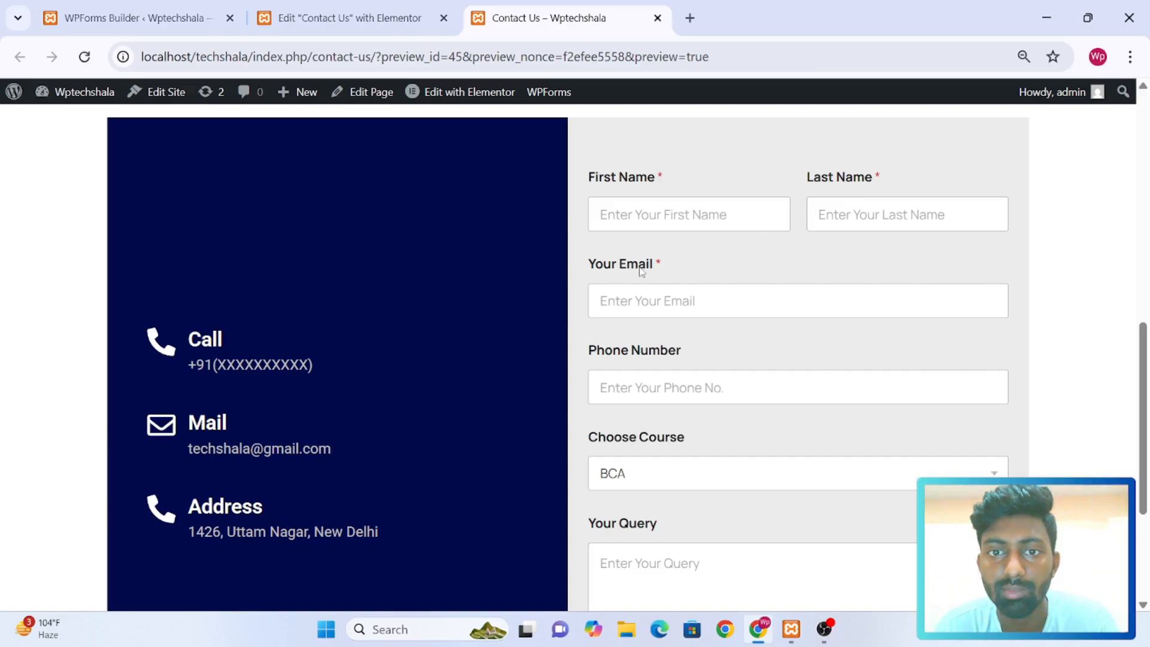
pyautogui.scroll(-2, 668, 381)
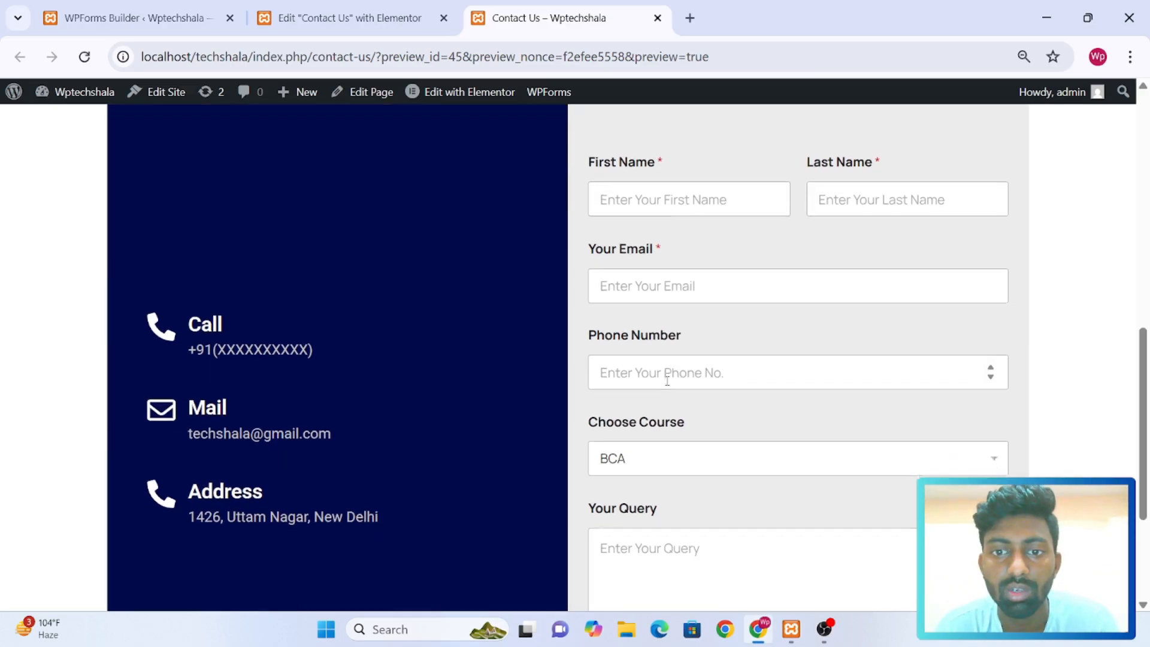
pyautogui.scroll(4, 667, 381)
pyautogui.scroll(-2, 667, 380)
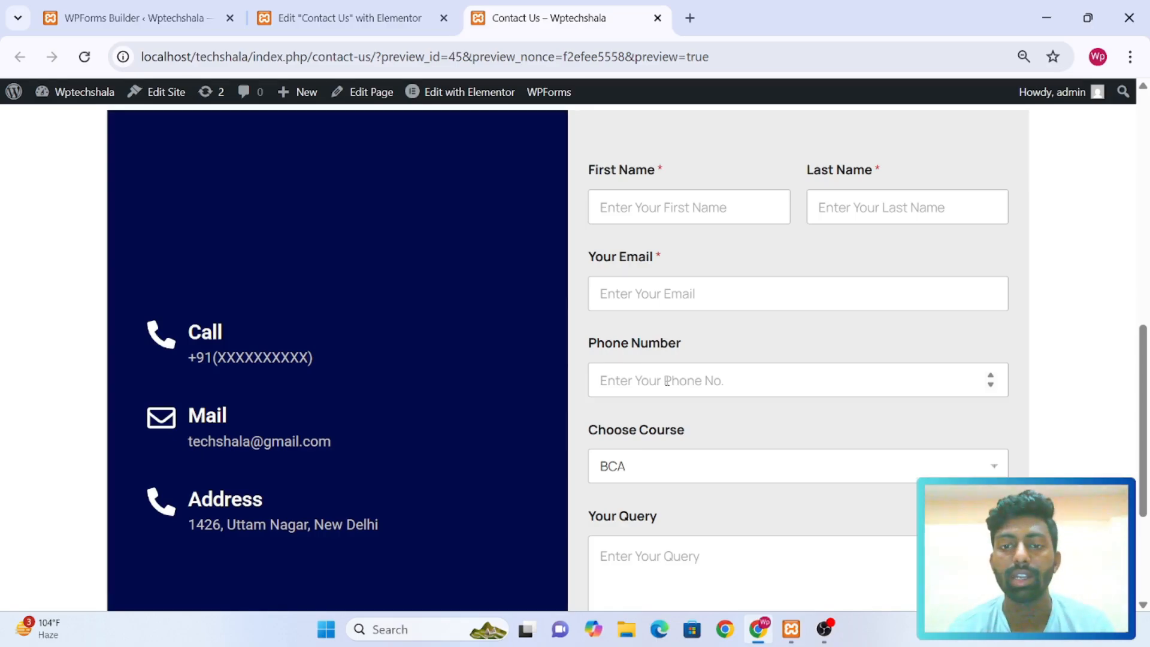
pyautogui.scroll(9, 644, 319)
pyautogui.scroll(-6, 644, 320)
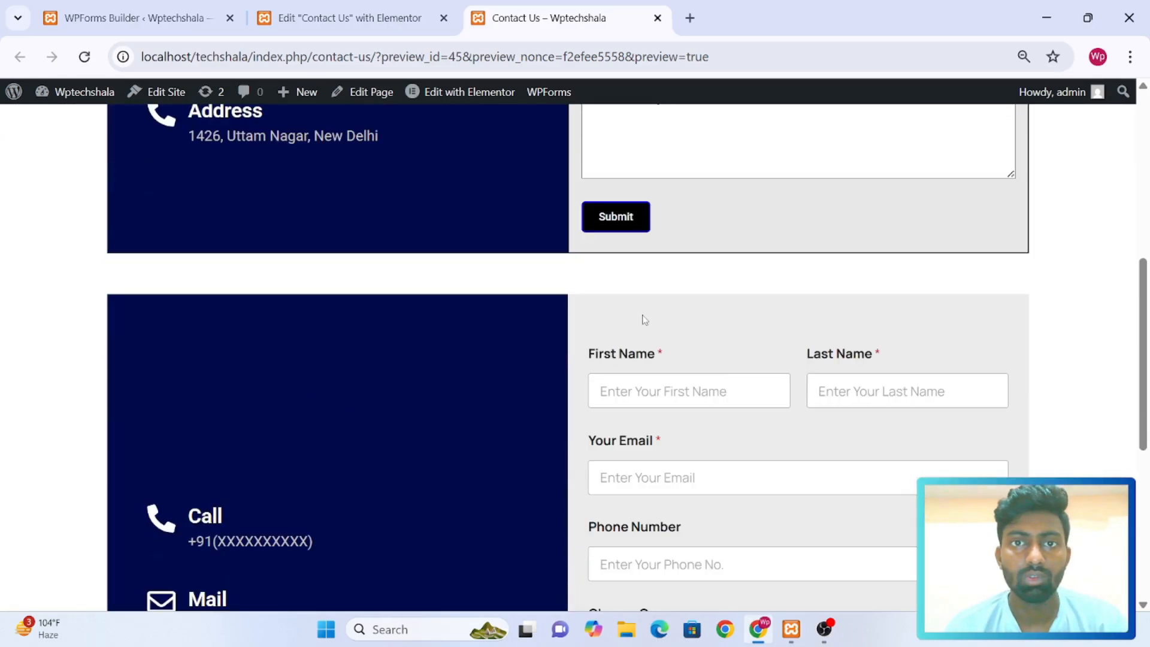
pyautogui.scroll(1, 645, 319)
pyautogui.scroll(-7, 644, 319)
pyautogui.scroll(3, 644, 320)
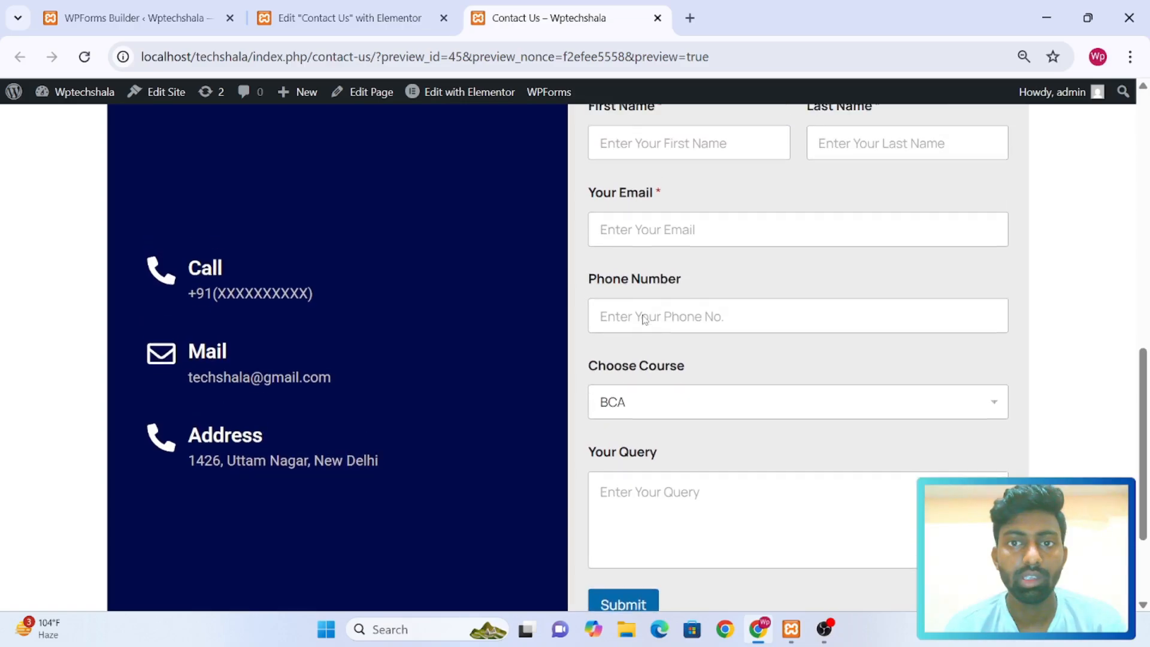
pyautogui.scroll(-1, 644, 320)
pyautogui.scroll(3, 645, 319)
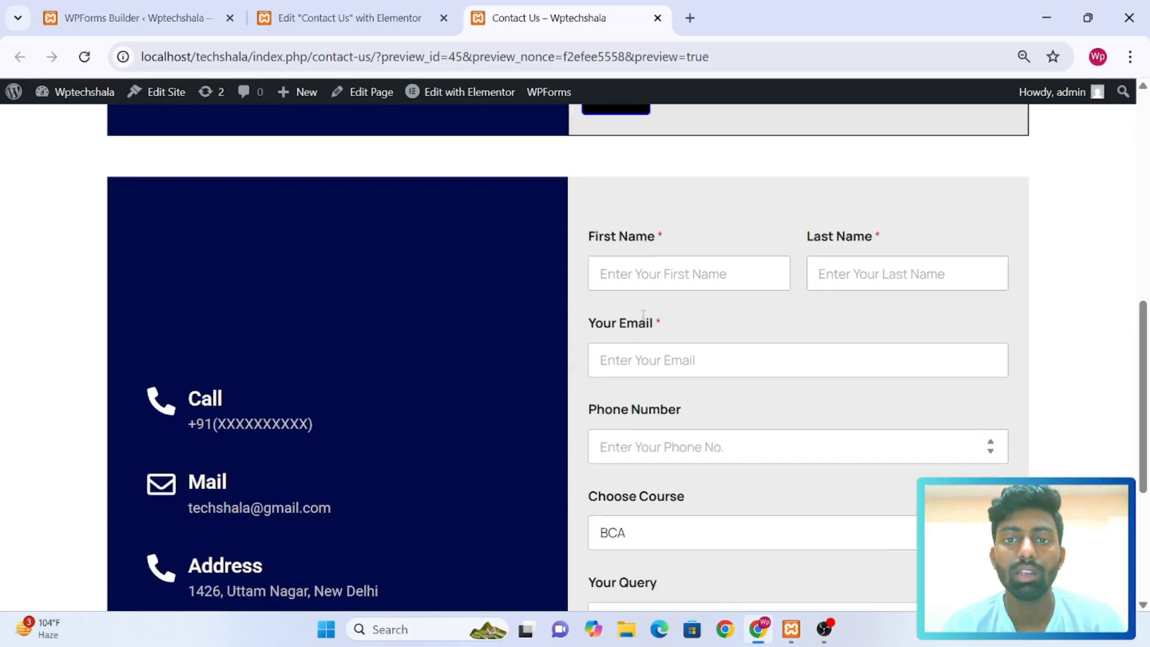
pyautogui.scroll(-2, 644, 316)
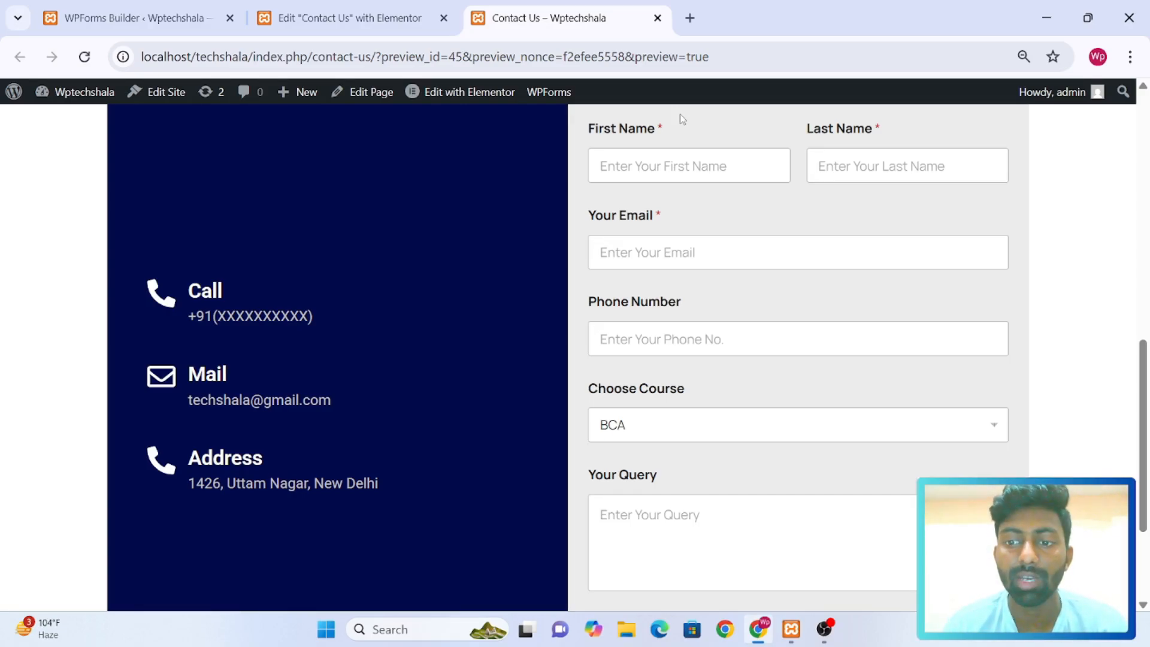
pyautogui.scroll(1, 667, 381)
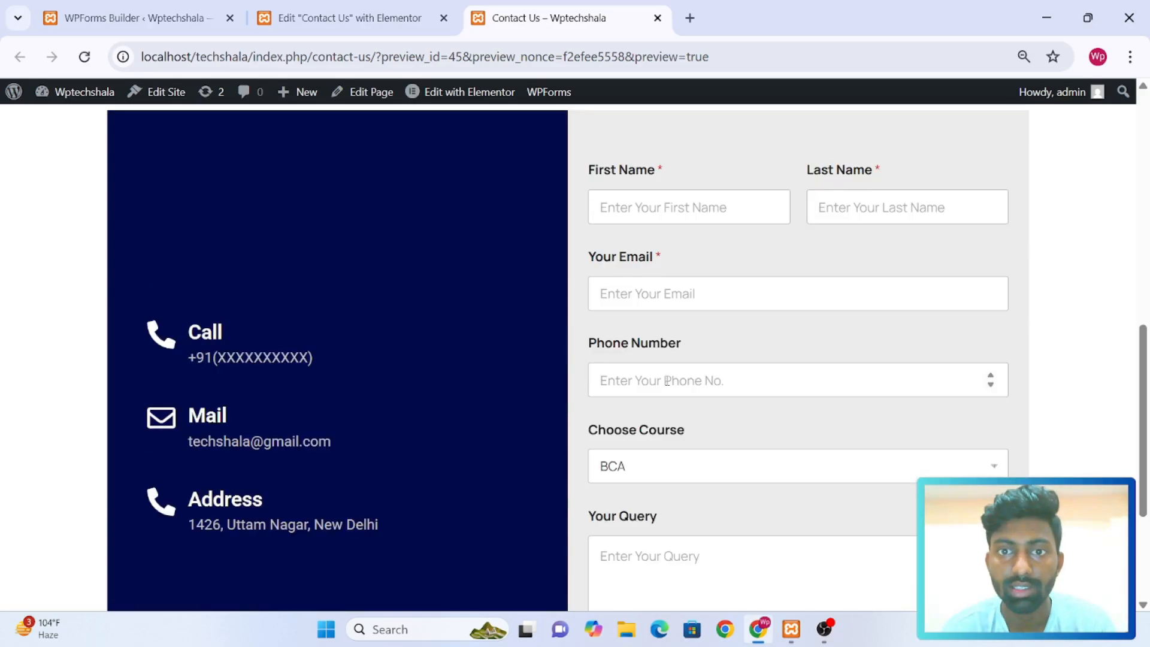